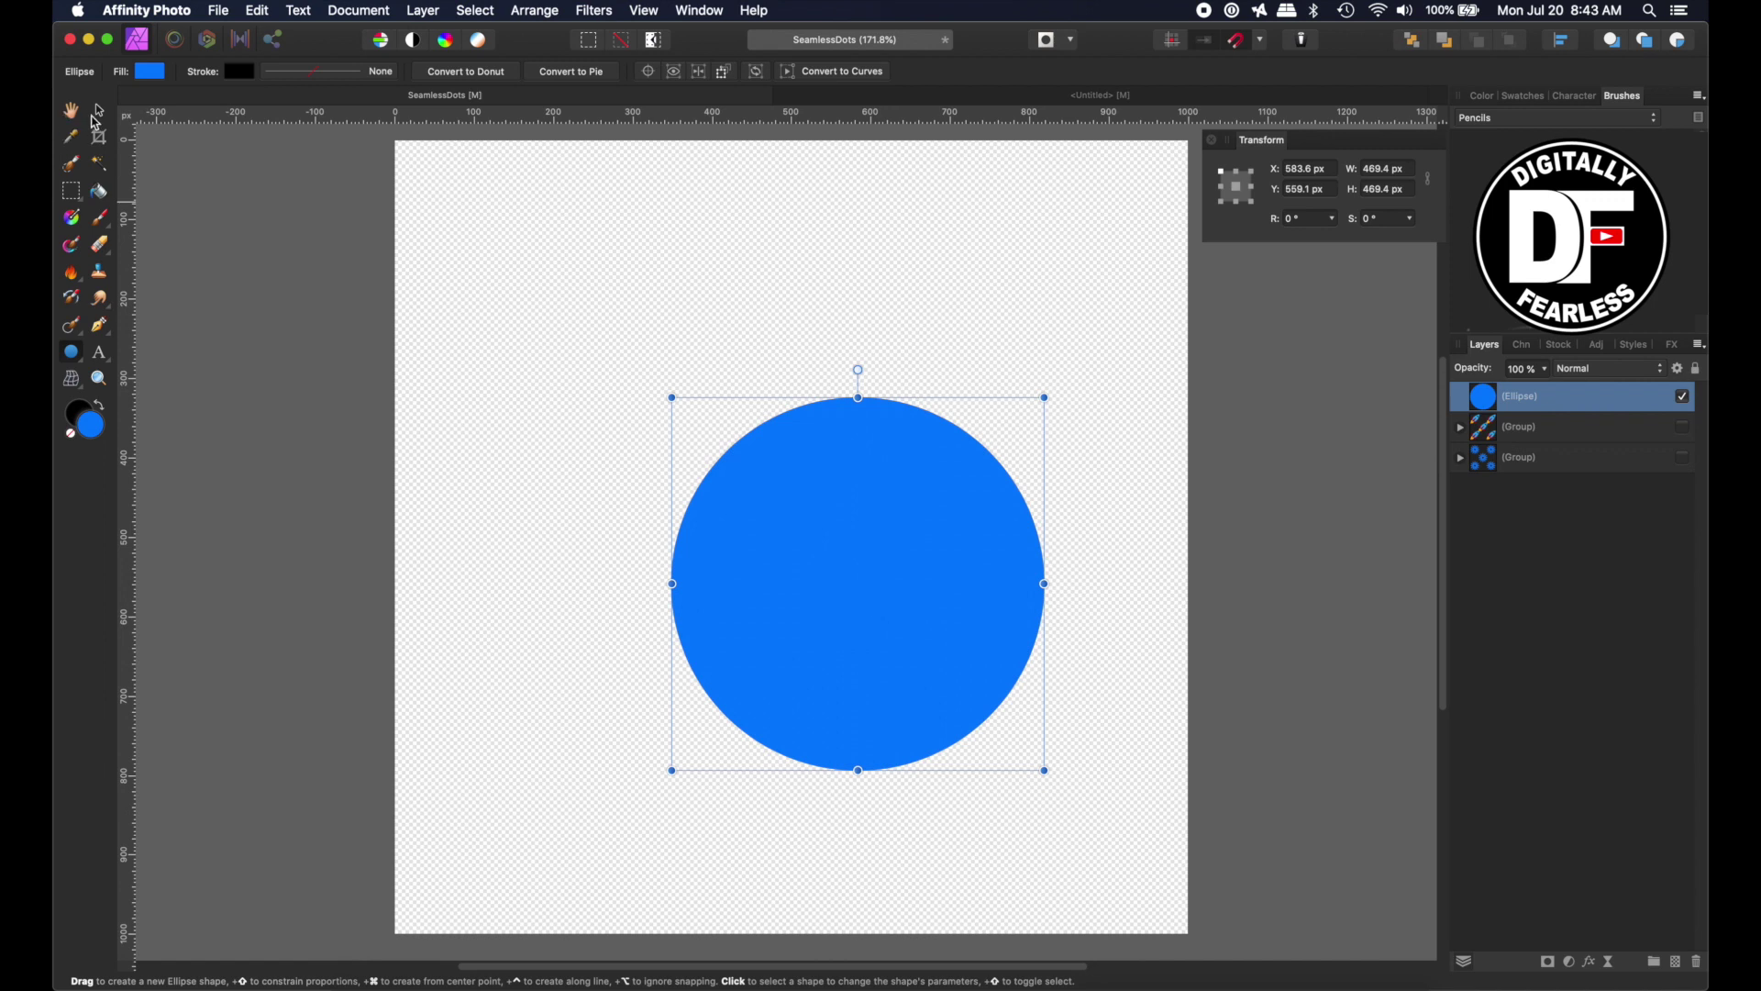
Centre the blue circle on the canvas at X 500 px, Y 500 px and show its transform origin
{"action": "left_click", "coordinate": [98, 114]}
{"action": "left_click_drag", "start_coordinate": [885, 562], "coordinate": [817, 525]}
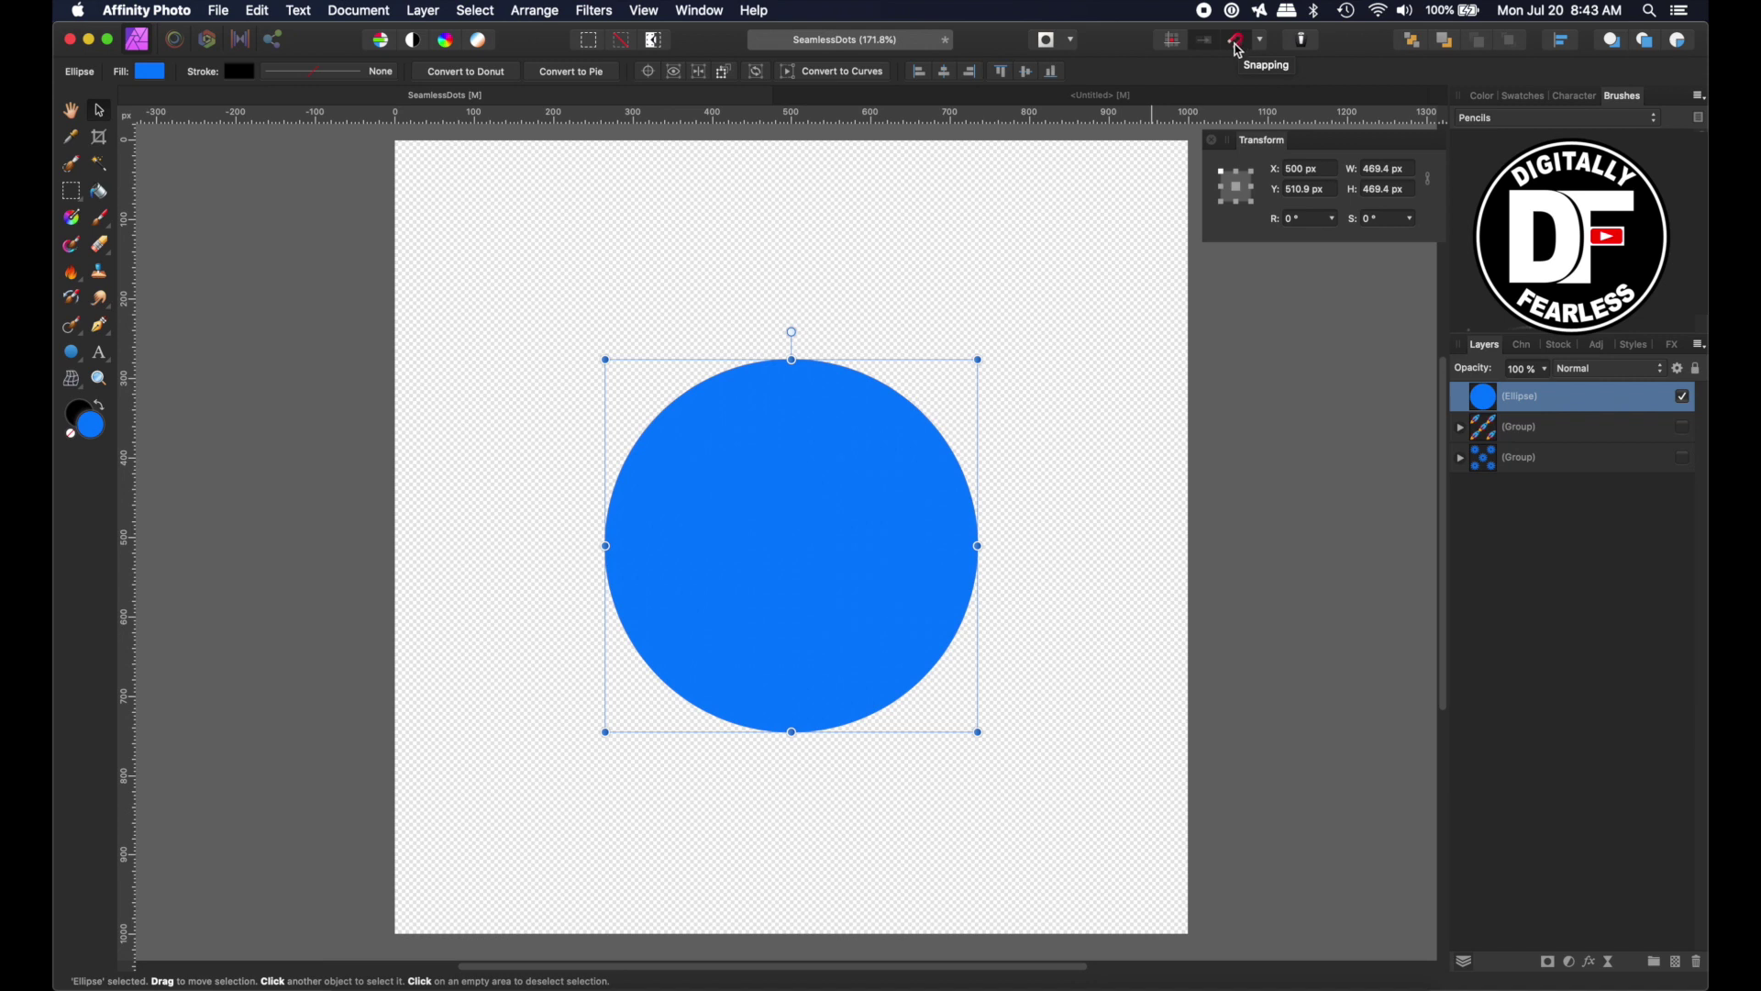
{"action": "mouse_move", "coordinate": [873, 609]}
{"action": "left_mouse_down"}
{"action": "mouse_move", "coordinate": [813, 637]}
{"action": "mouse_move", "coordinate": [845, 621]}
{"action": "mouse_move", "coordinate": [871, 535]}
{"action": "mouse_move", "coordinate": [915, 569]}
{"action": "mouse_move", "coordinate": [861, 570]}
{"action": "mouse_move", "coordinate": [849, 594]}
{"action": "mouse_move", "coordinate": [872, 591]}
{"action": "left_mouse_up"}
{"action": "left_click", "coordinate": [1241, 191]}
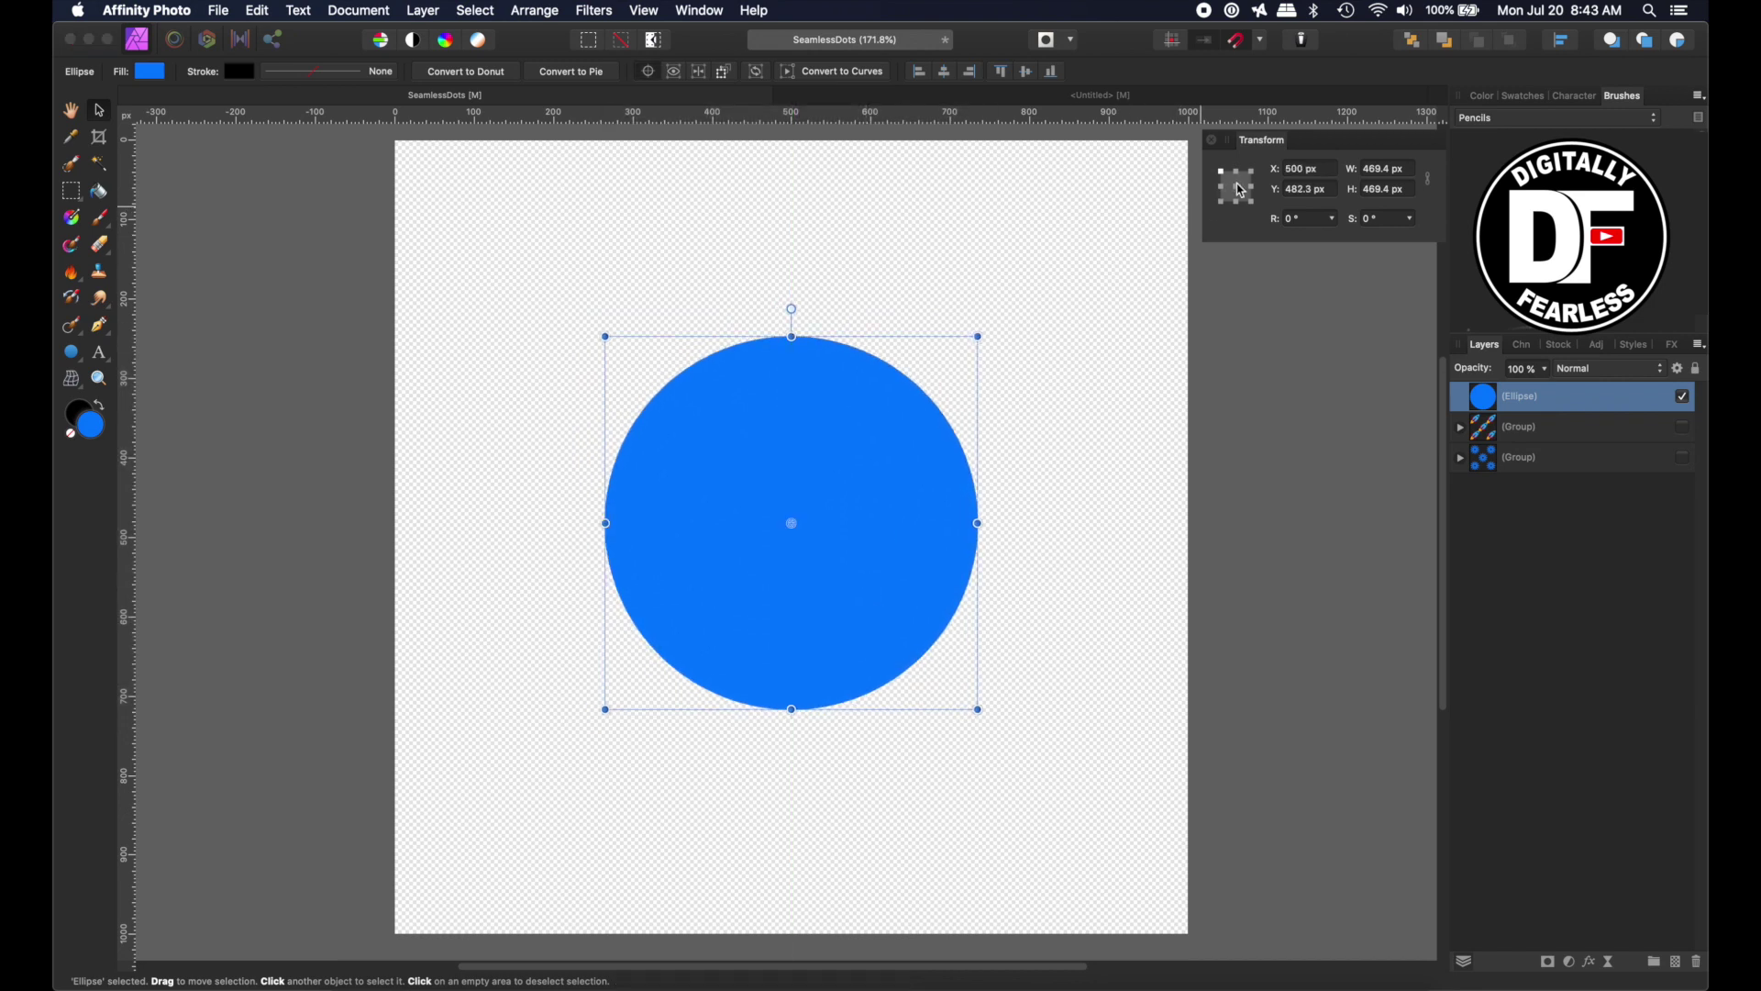
{"action": "mouse_move", "coordinate": [810, 480]}
{"action": "left_mouse_down"}
{"action": "mouse_move", "coordinate": [834, 550]}
{"action": "mouse_move", "coordinate": [839, 461]}
{"action": "mouse_move", "coordinate": [813, 452]}
{"action": "mouse_move", "coordinate": [839, 496]}
{"action": "left_mouse_up"}
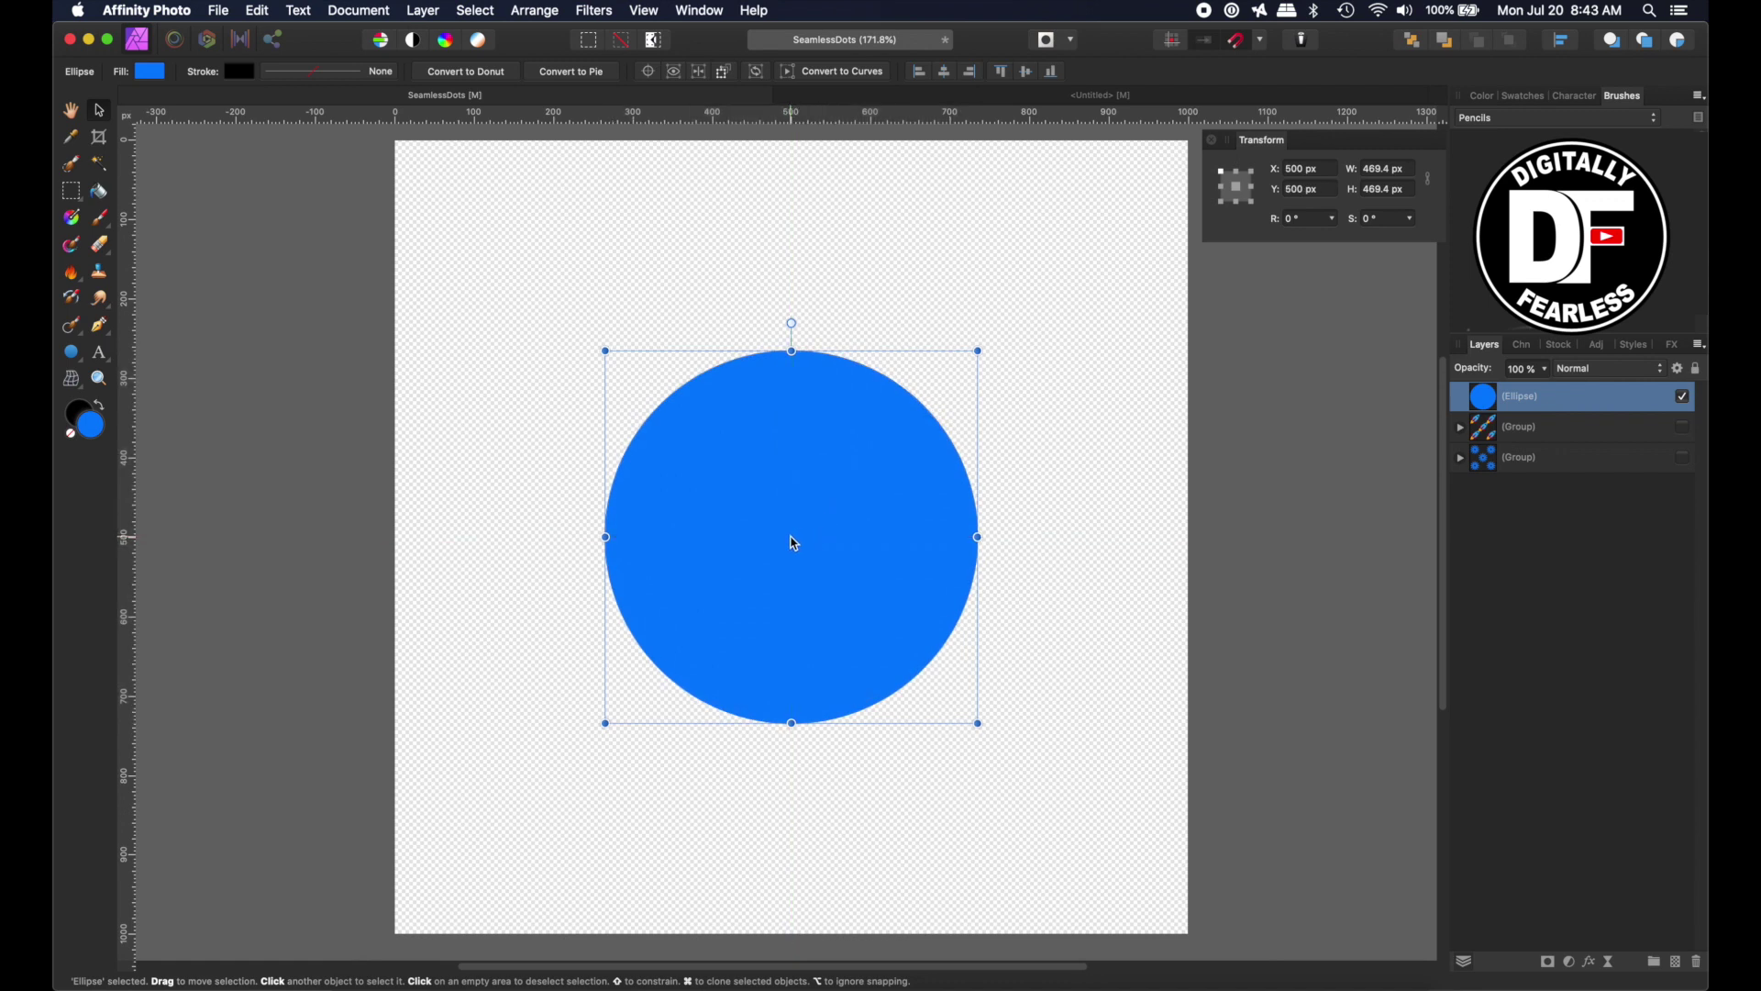
{"action": "left_click", "coordinate": [649, 71]}
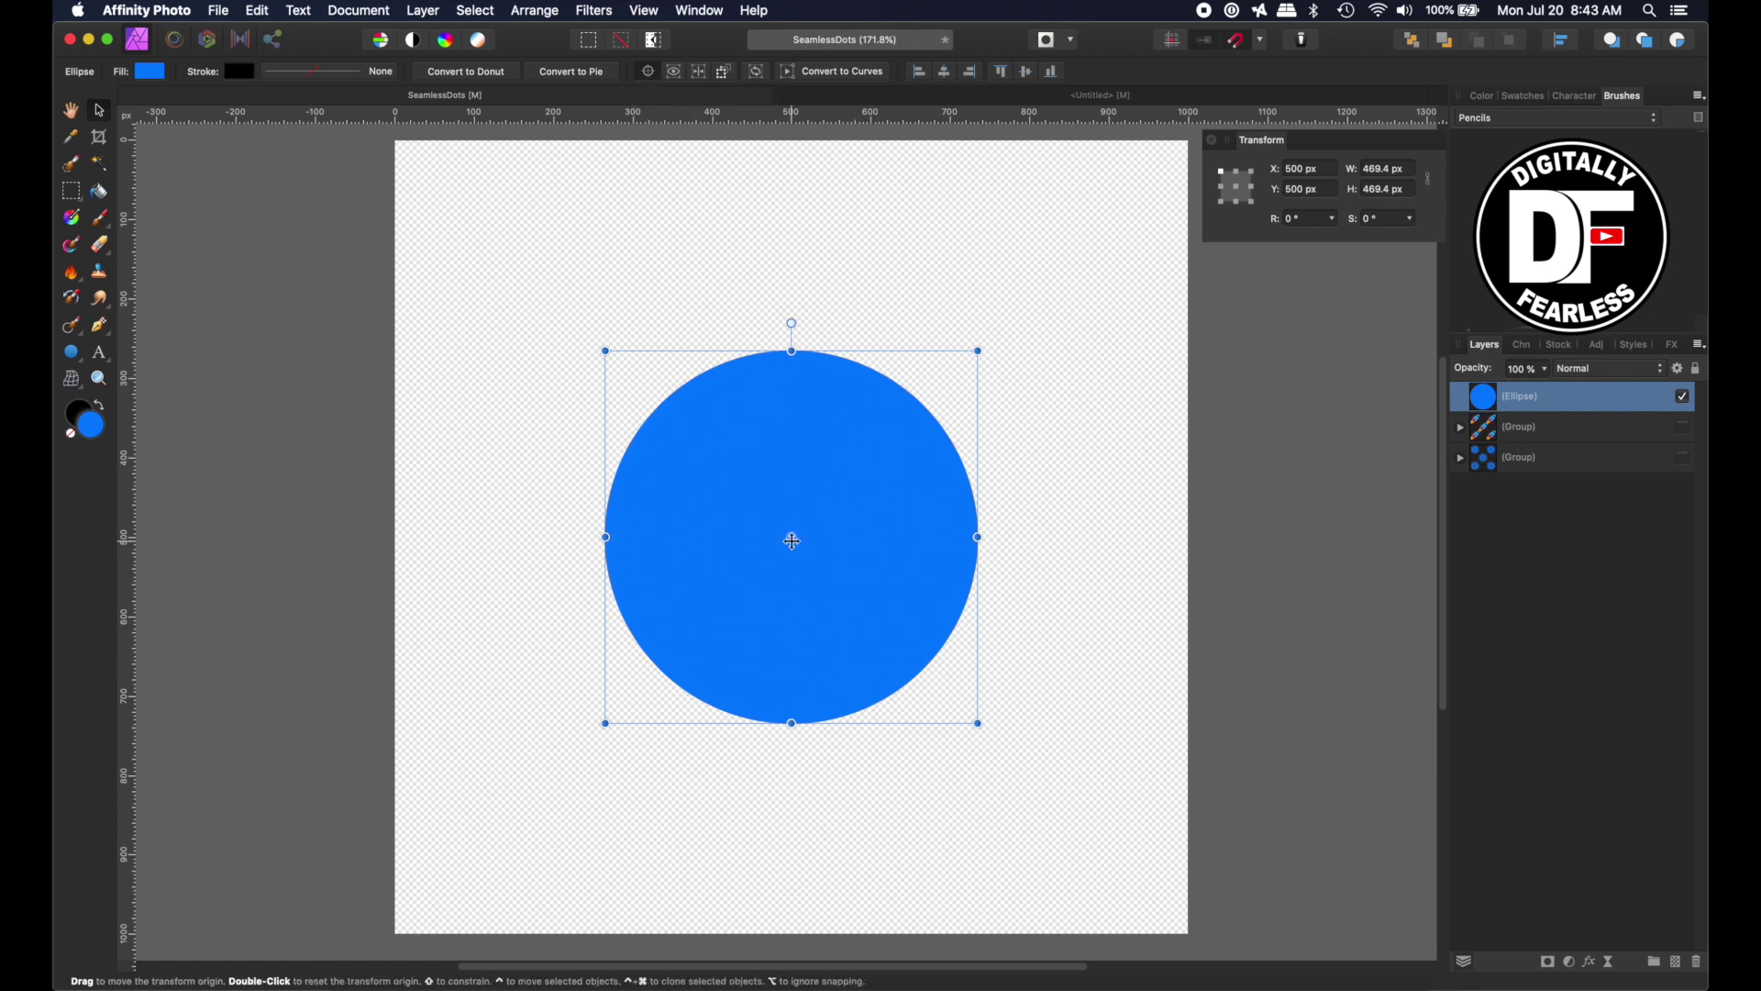
{"action": "left_click", "coordinate": [1263, 436]}
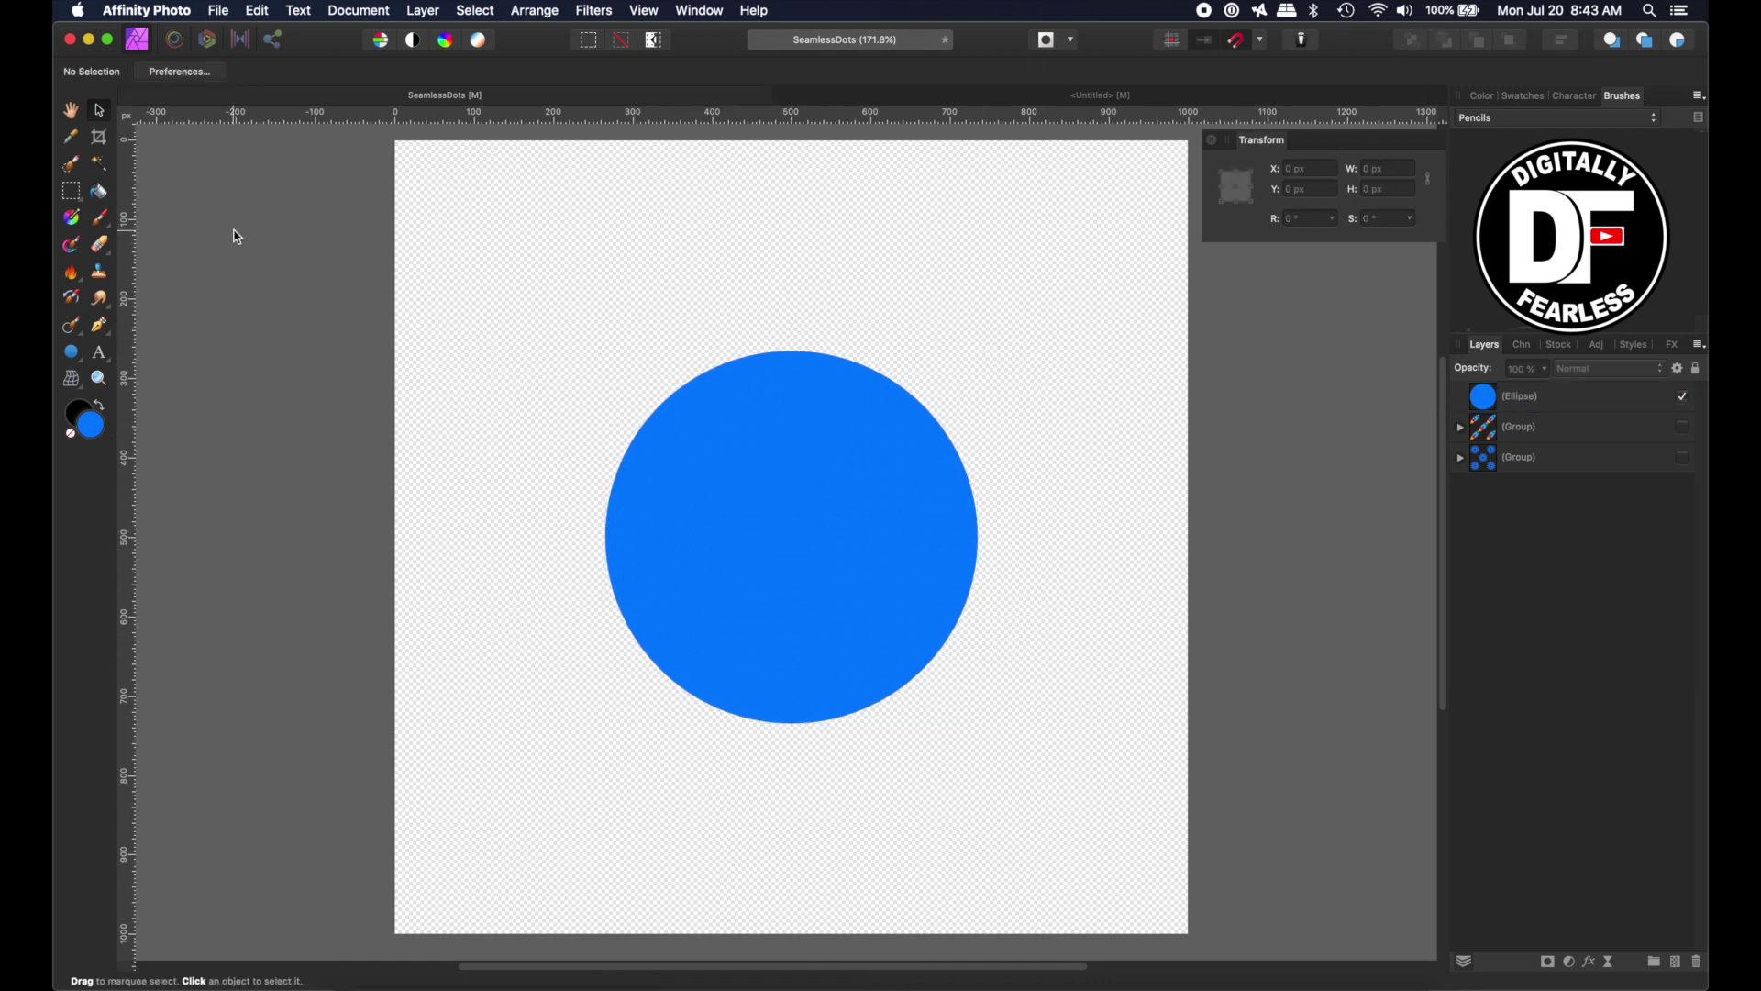
Check the document's pixel size and DPI without resizing it, and review which studio panels are enabled
{"action": "left_click", "coordinate": [360, 12]}
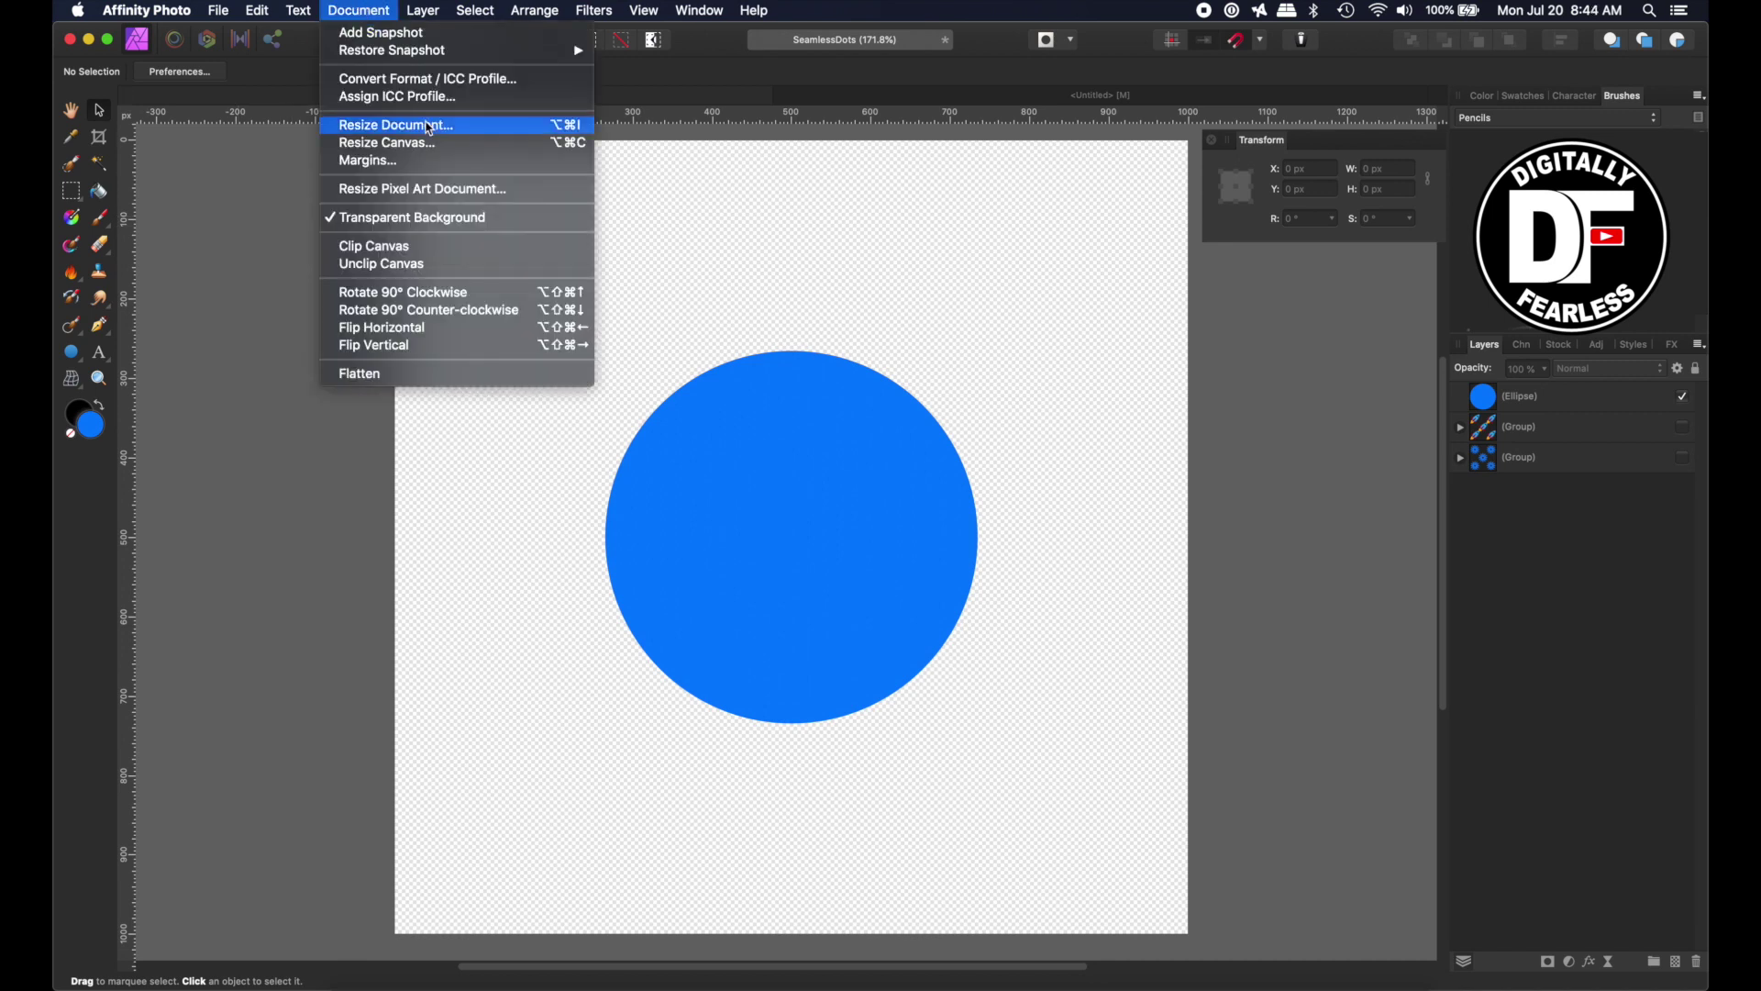
{"action": "left_click", "coordinate": [397, 124]}
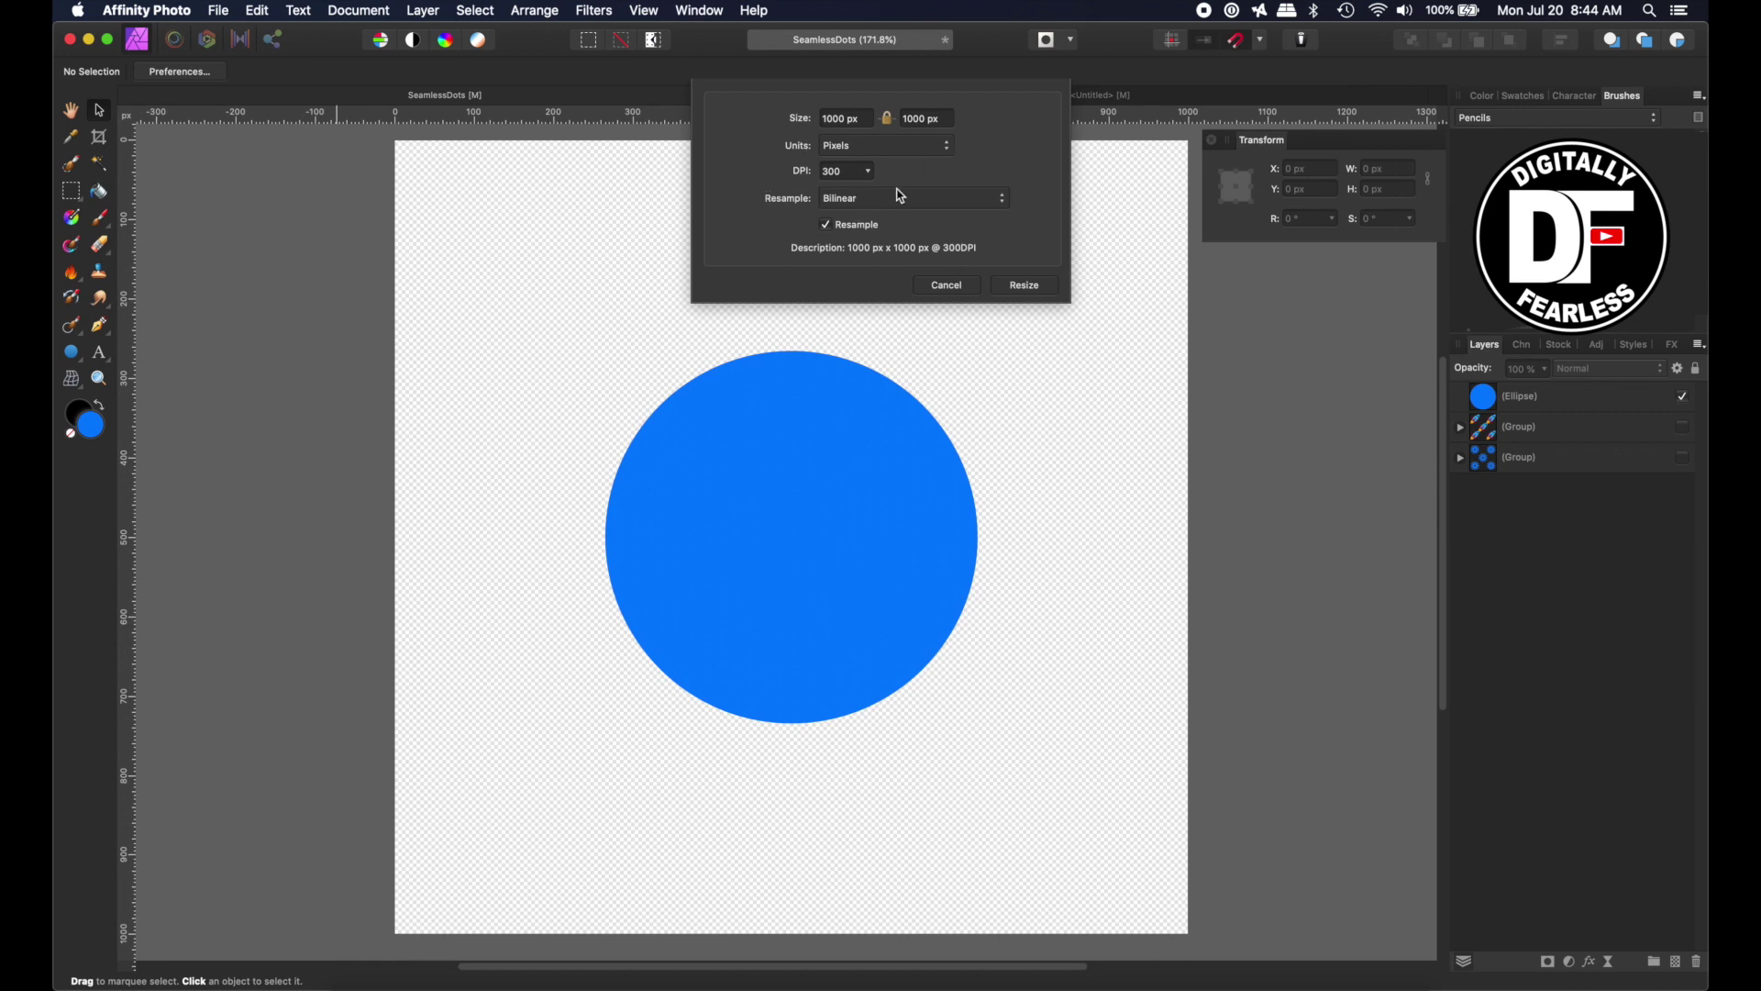
{"action": "left_click", "coordinate": [946, 285]}
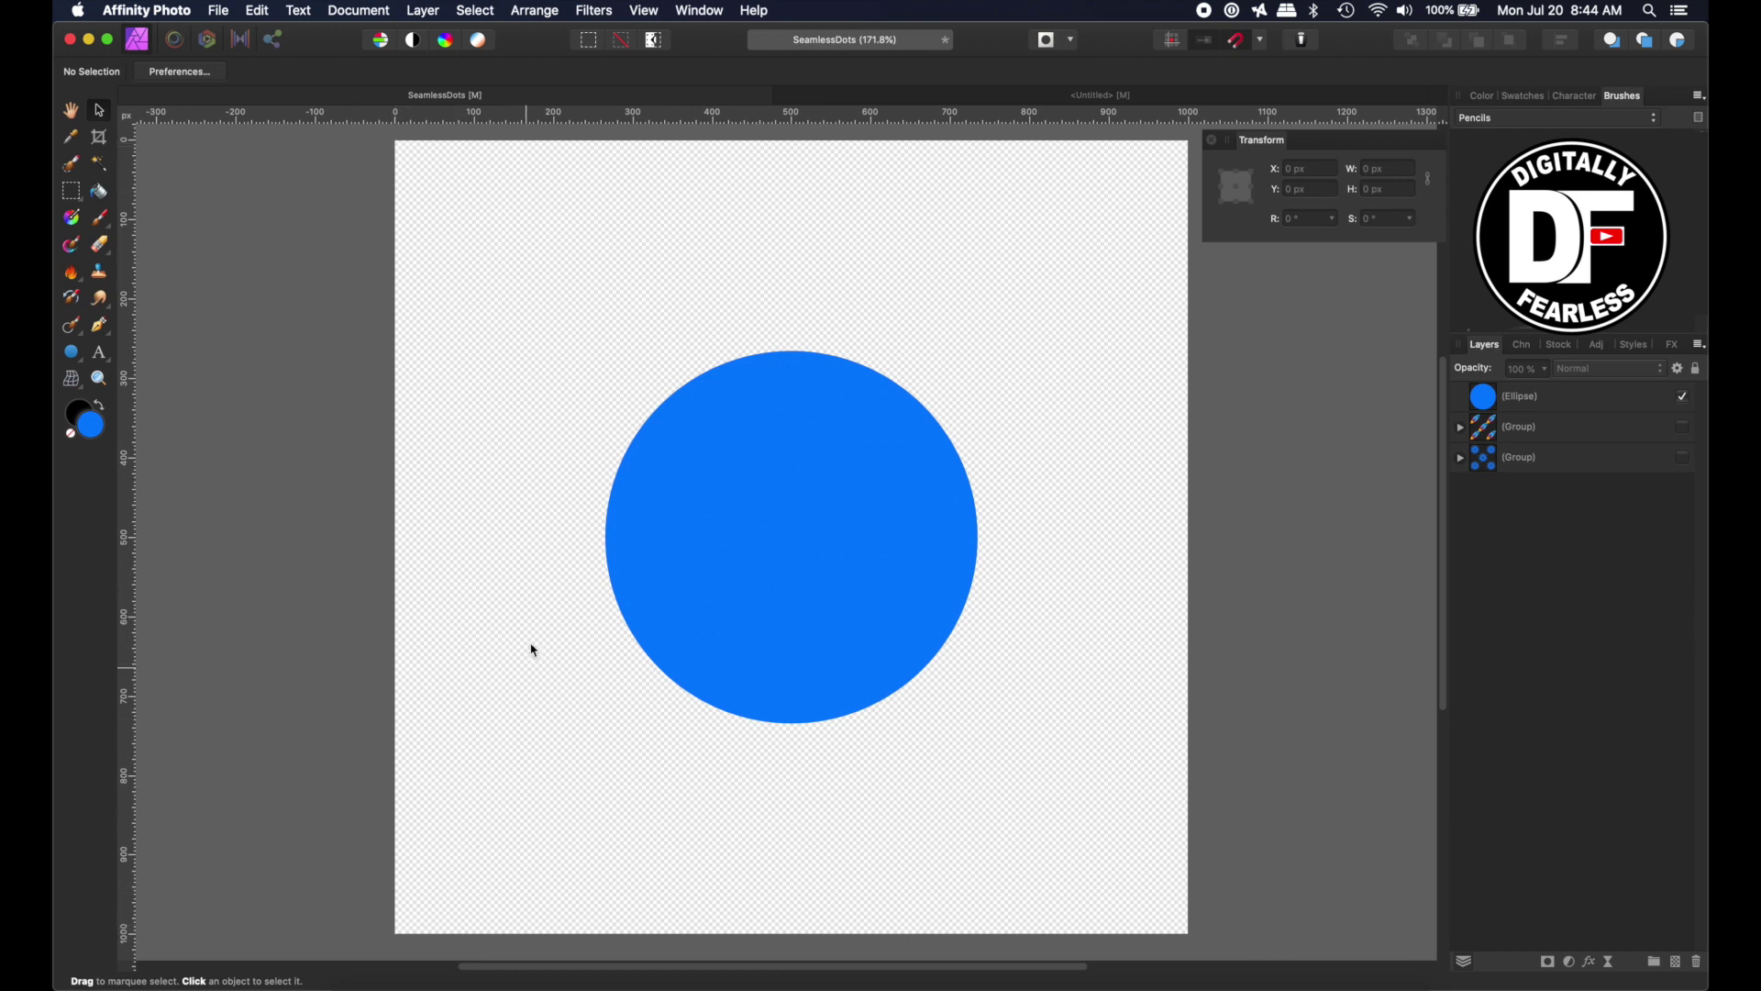
{"action": "scroll", "coordinate": [578, 325], "scroll_direction": "down", "scroll_amount": 3}
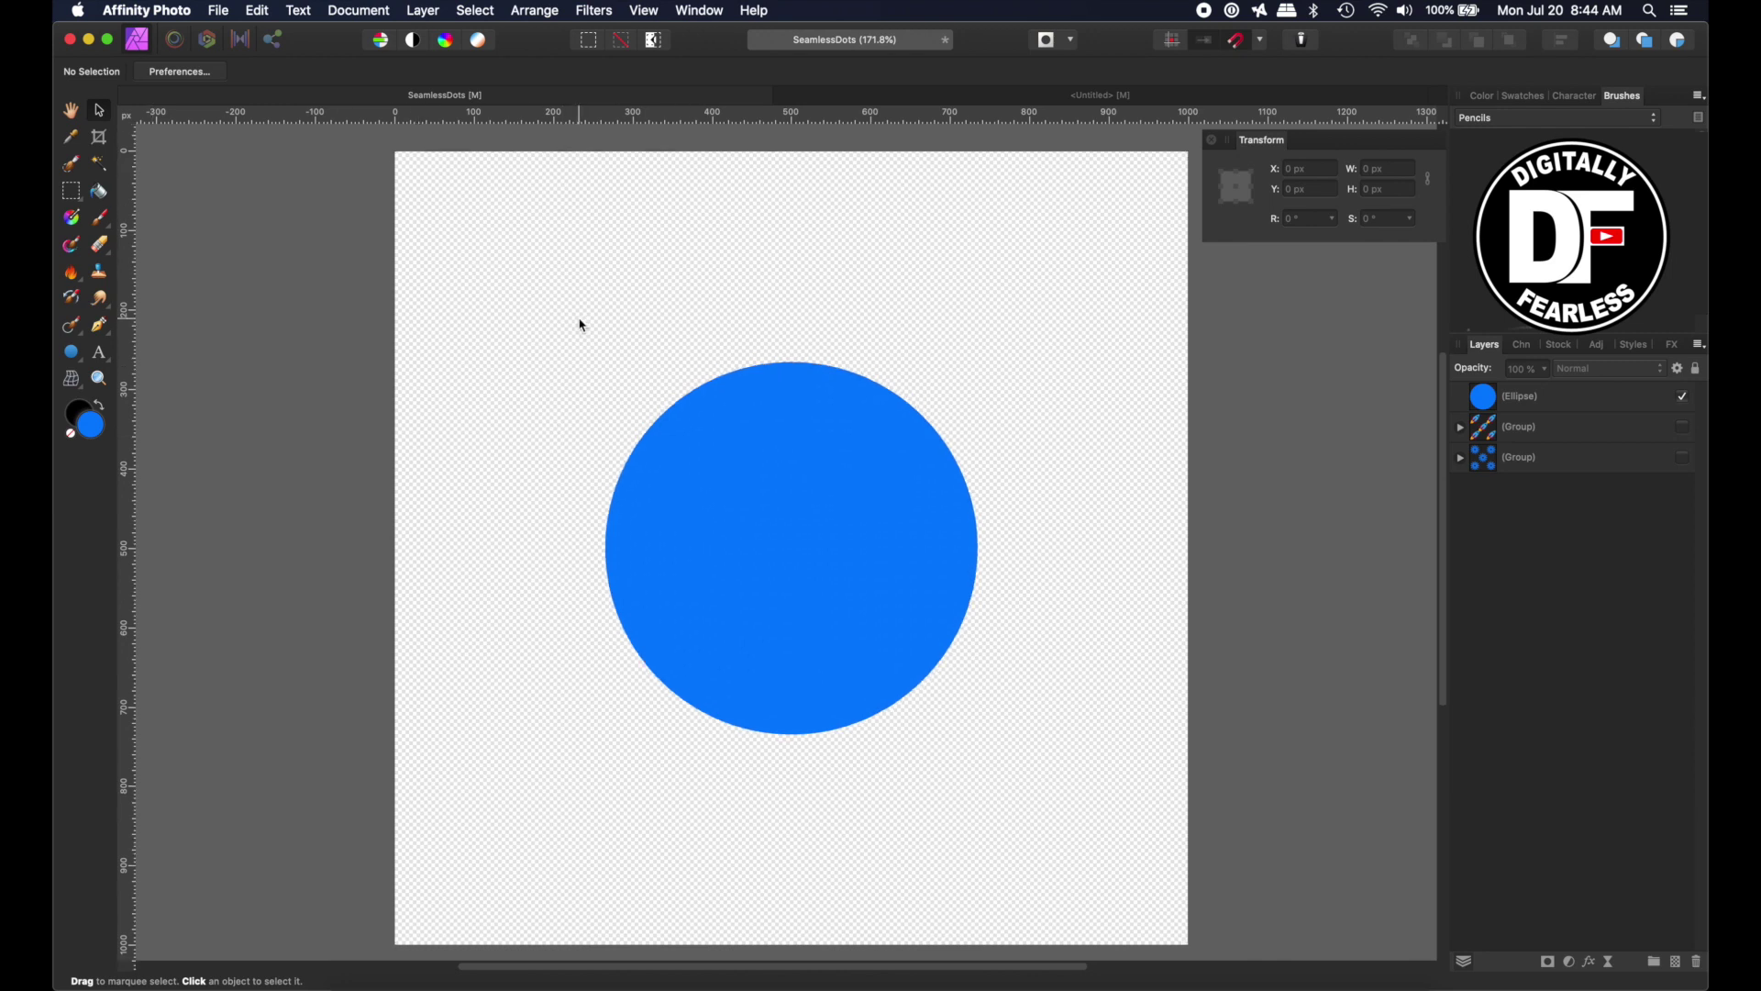
{"action": "scroll", "coordinate": [578, 325], "scroll_direction": "up", "scroll_amount": 3}
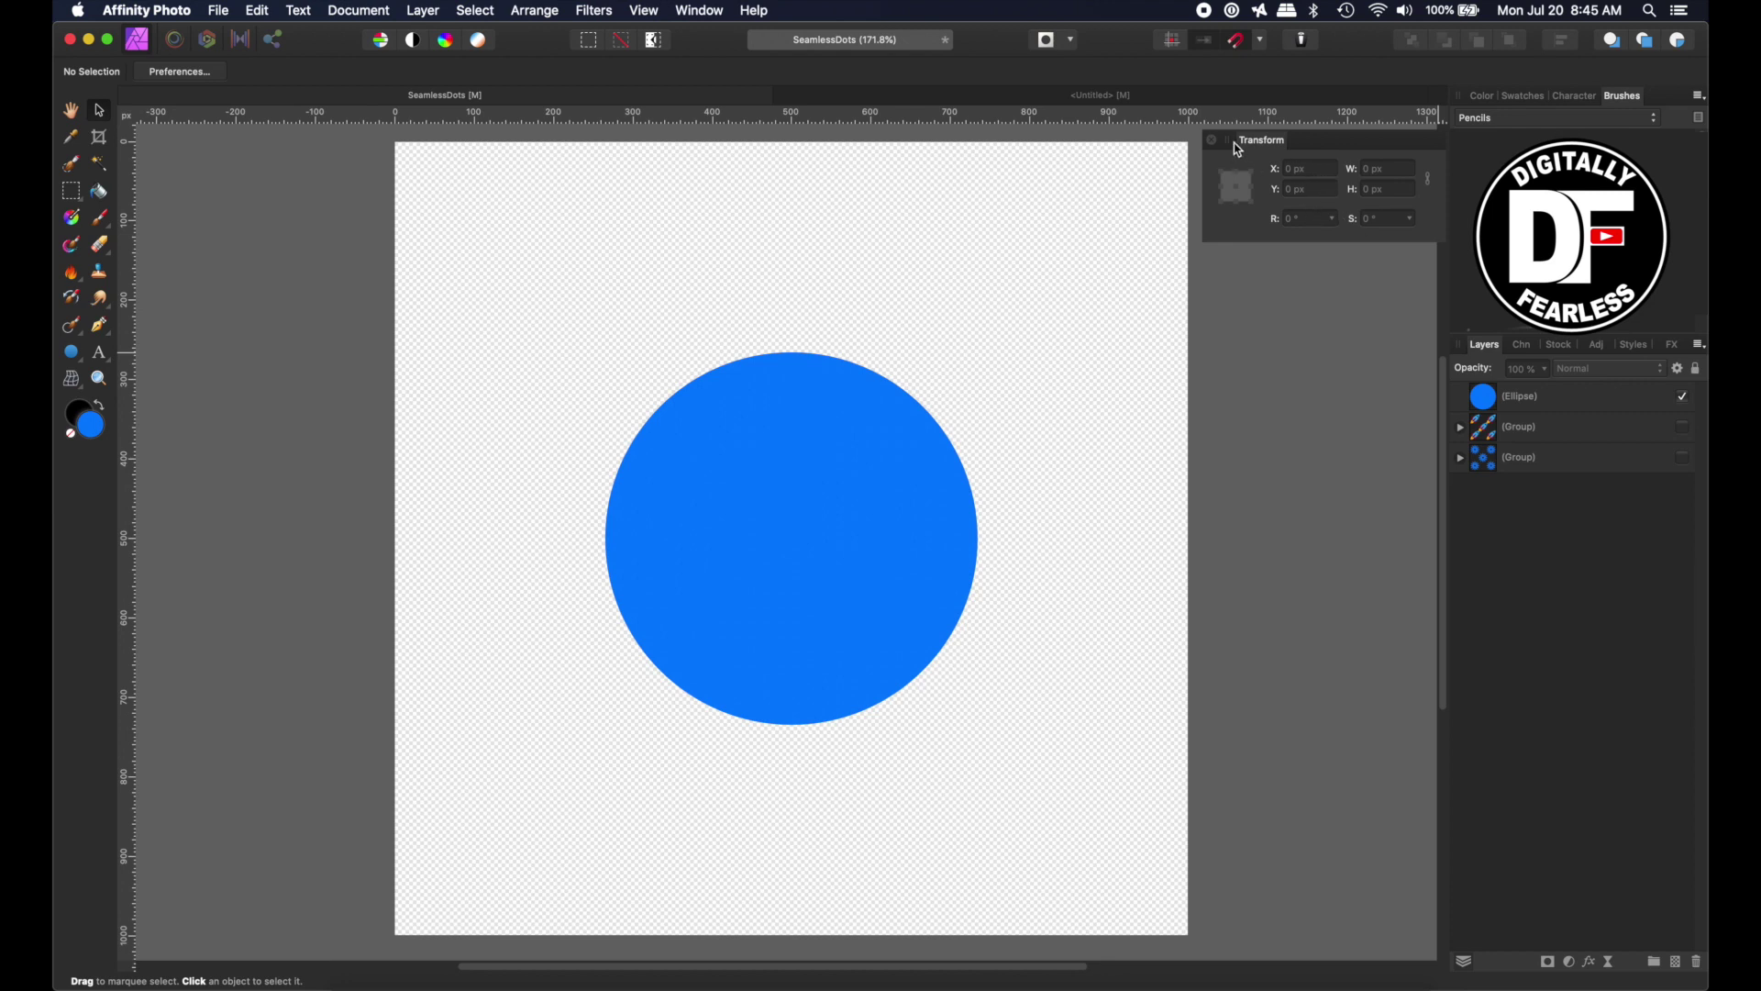
{"action": "left_click", "coordinate": [1260, 144]}
{"action": "left_click", "coordinate": [642, 17]}
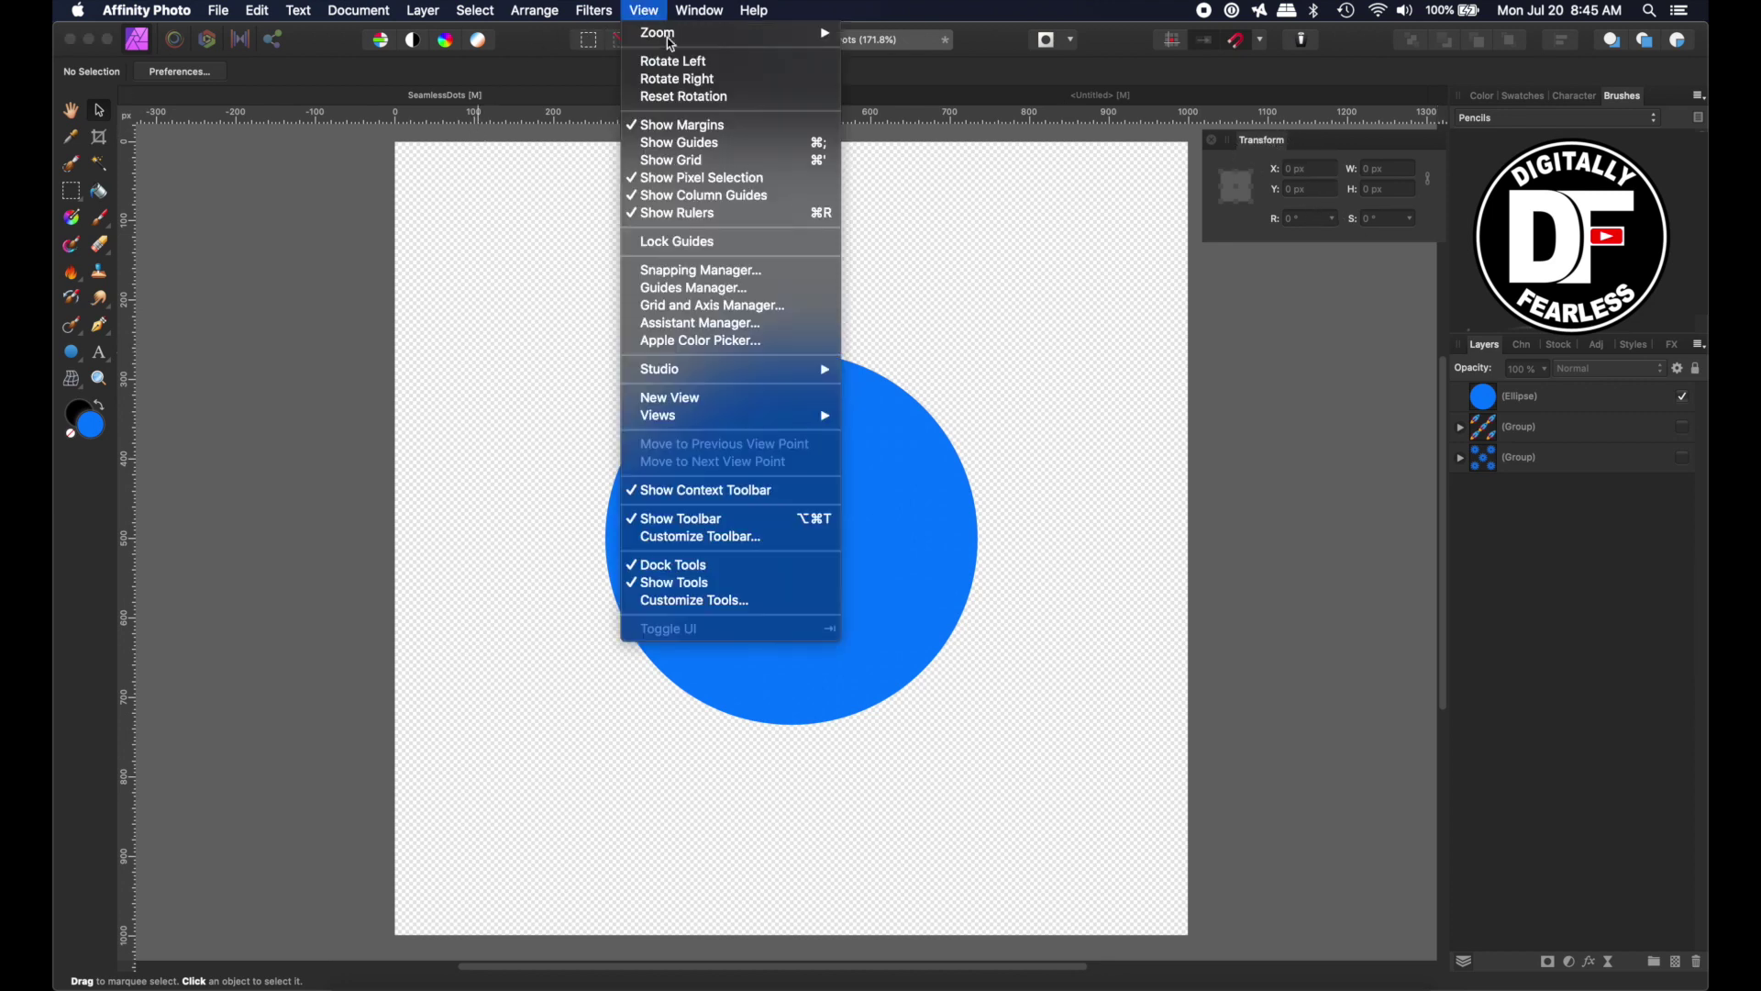
{"action": "mouse_move", "coordinate": [713, 372]}
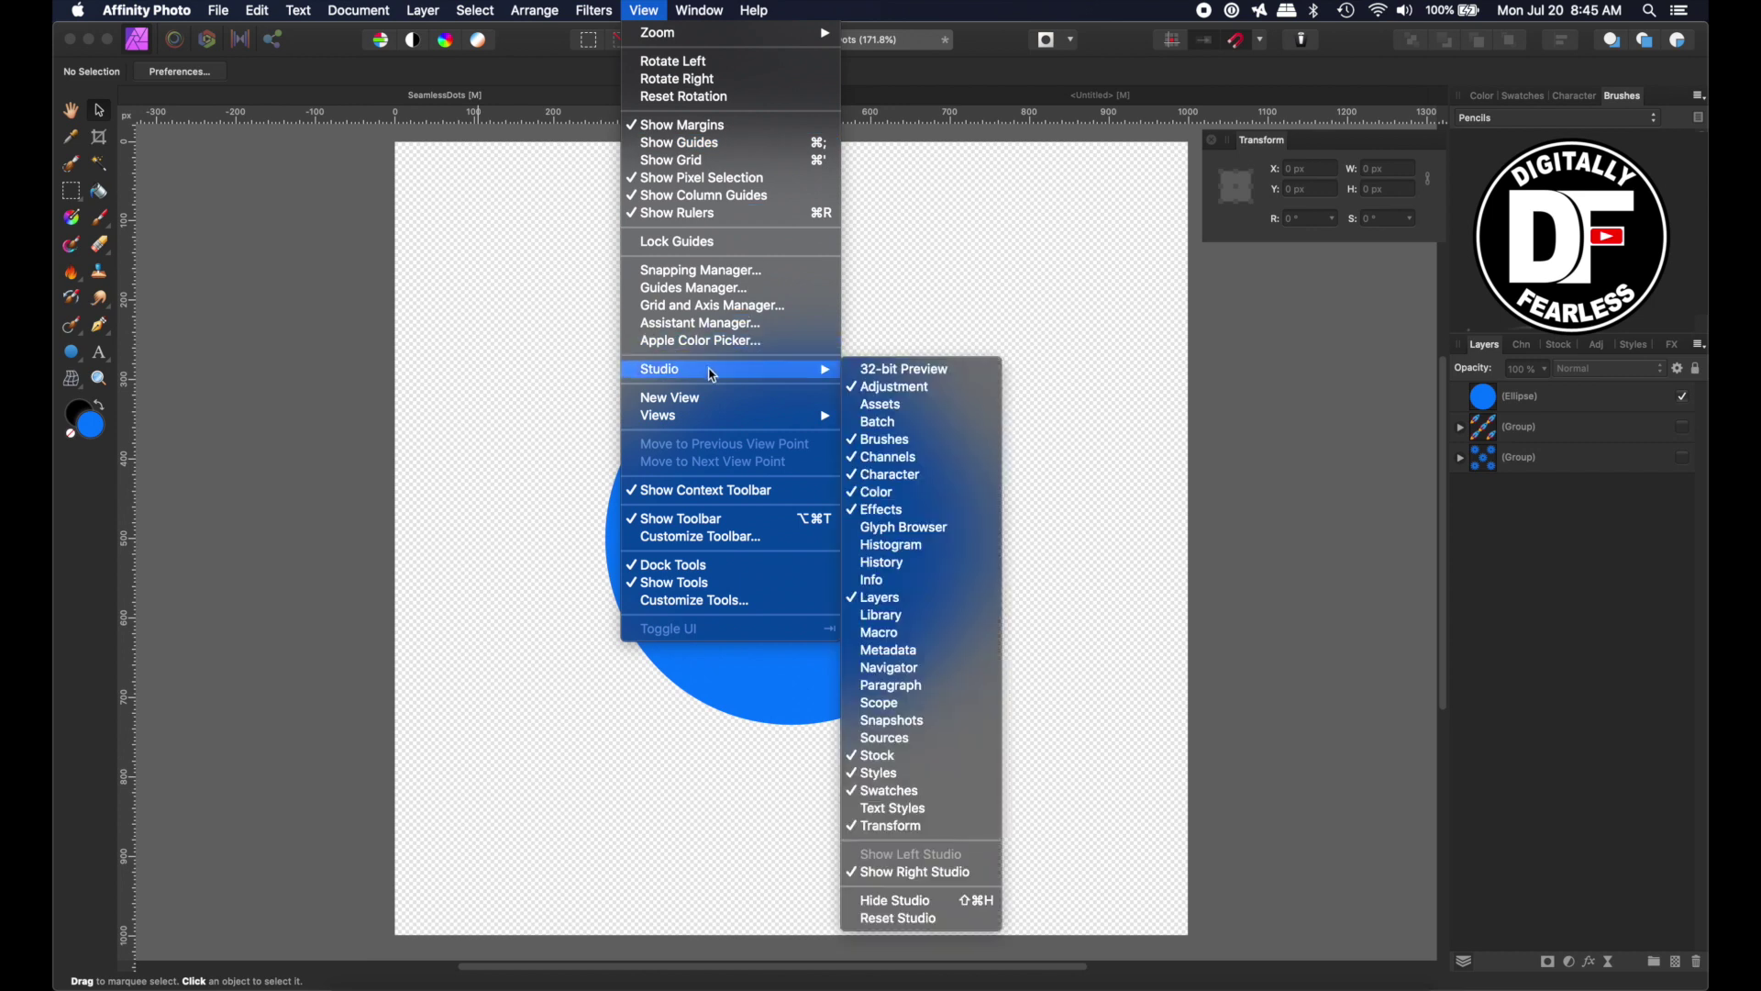
{"action": "left_click", "coordinate": [1259, 385]}
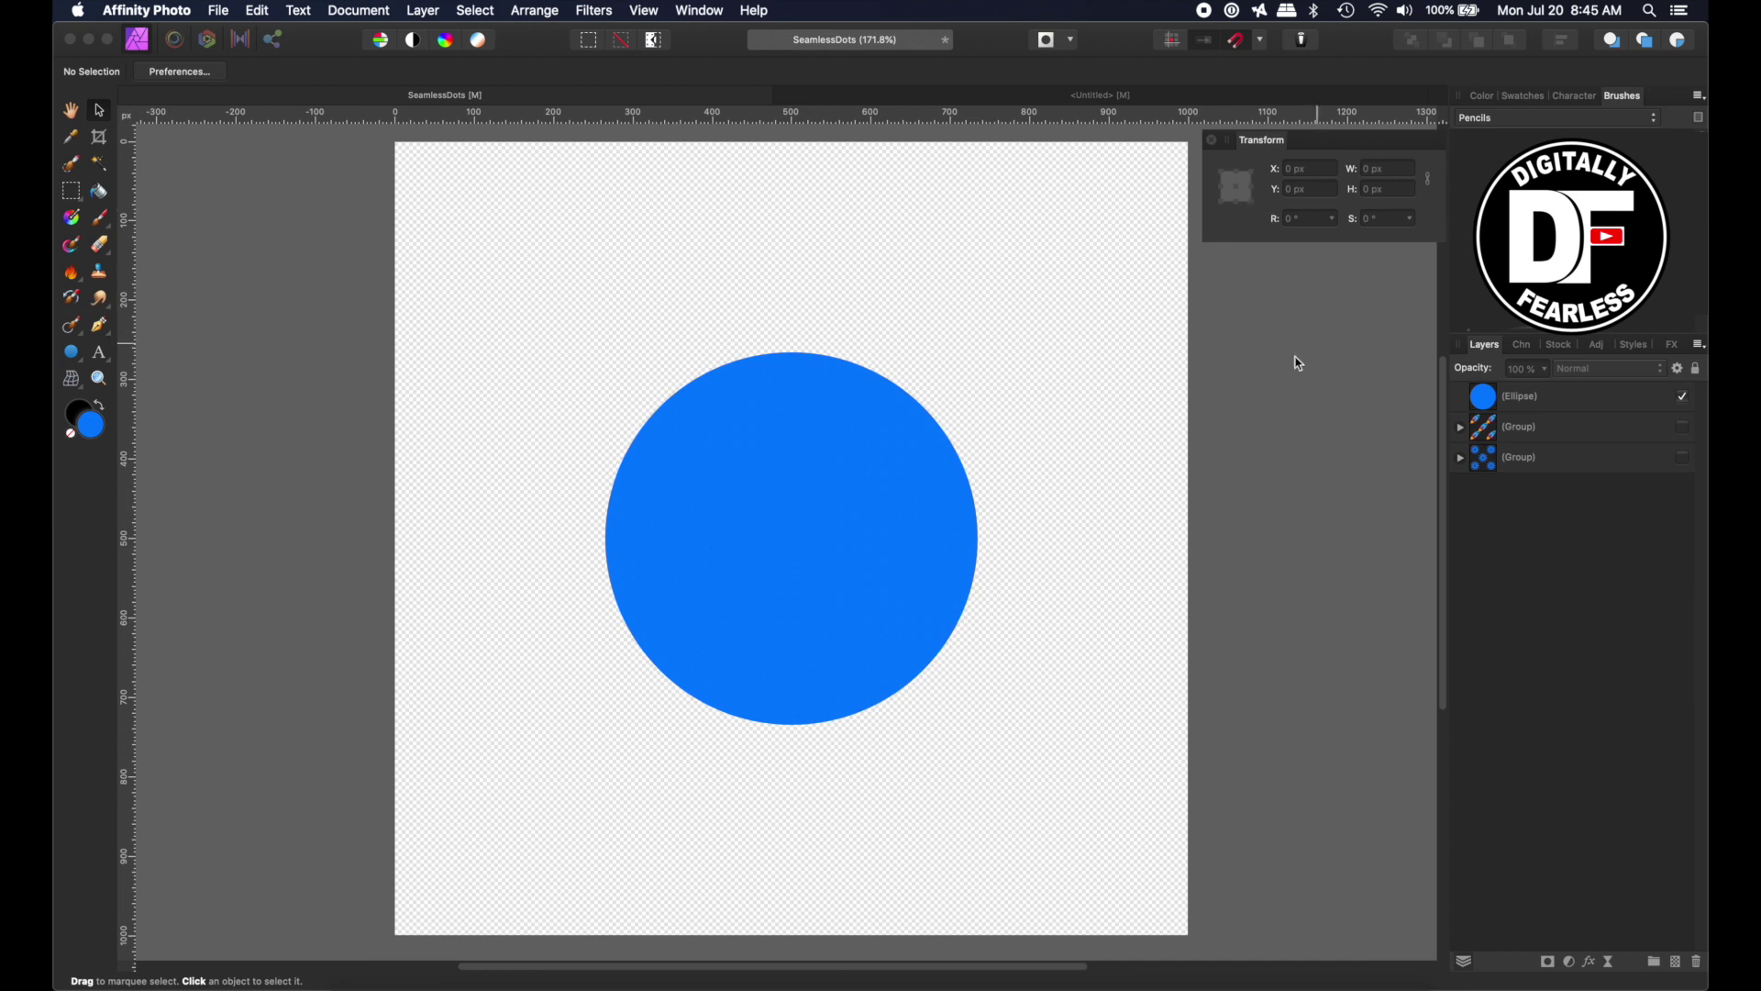
Duplicate the centre circle and place the copy centred on the canvas's top-left corner at X 0 px, Y 0 px
{"action": "left_click", "coordinate": [729, 558]}
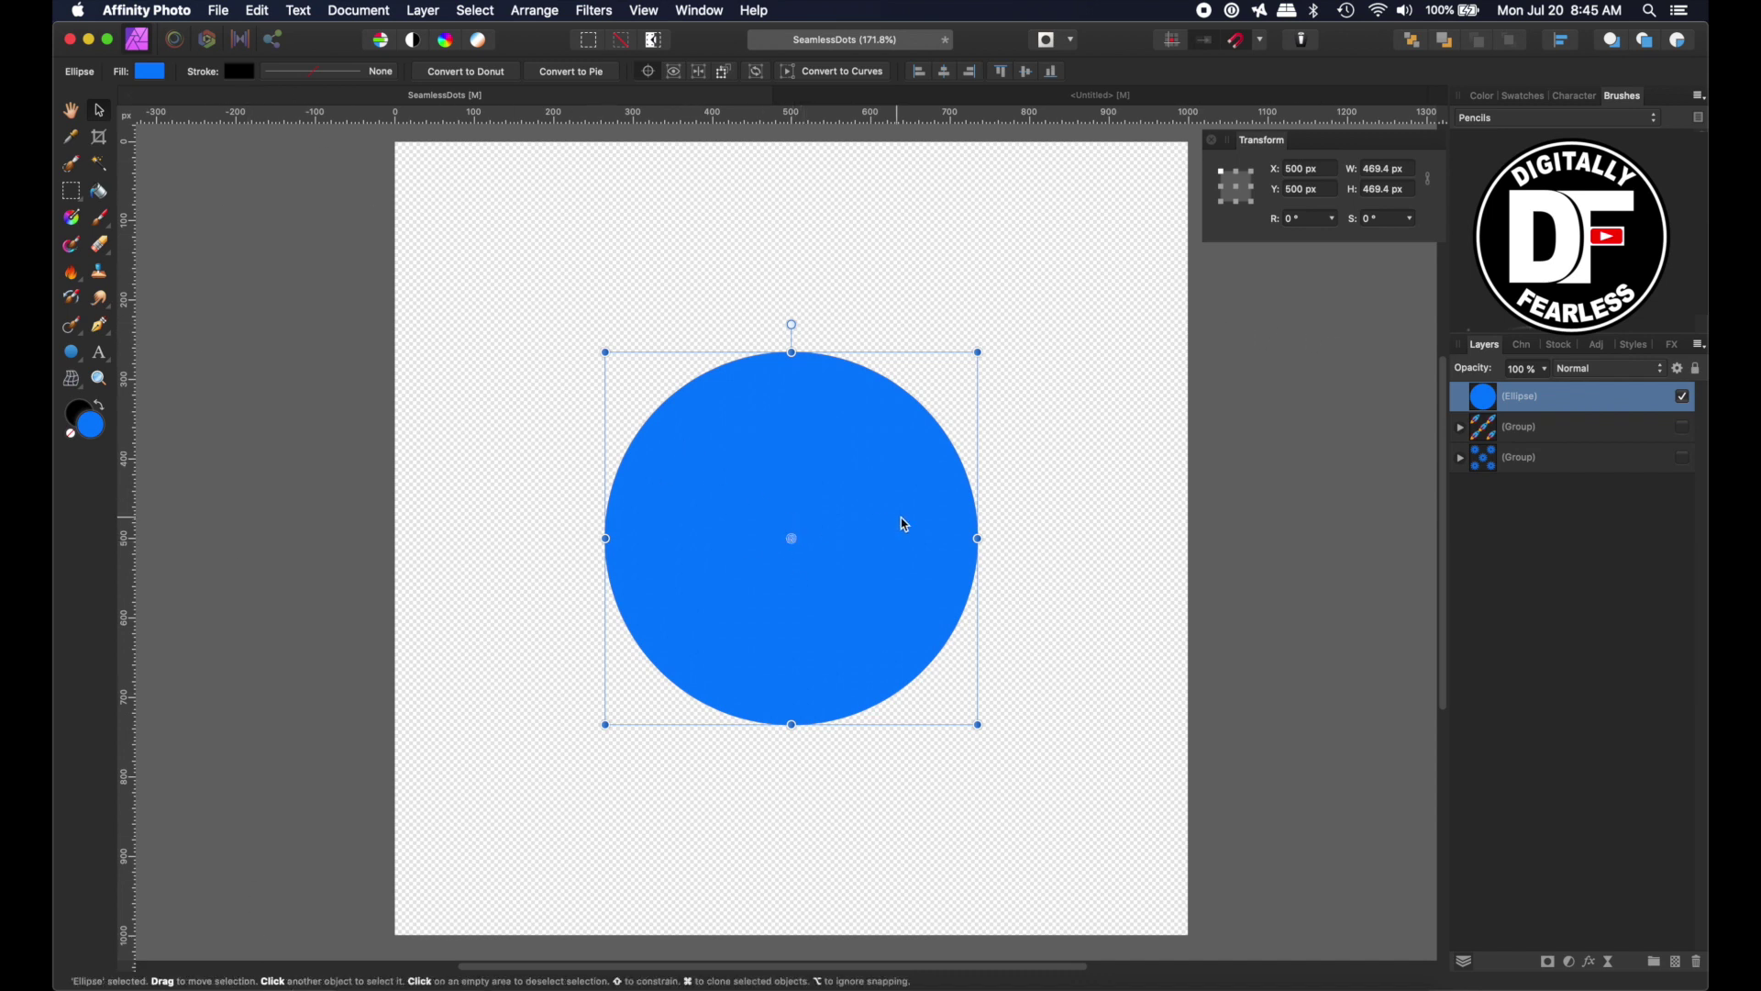
{"action": "mouse_move", "coordinate": [872, 515]}
{"action": "left_mouse_down"}
{"action": "mouse_move", "coordinate": [886, 479]}
{"action": "mouse_move", "coordinate": [861, 531]}
{"action": "mouse_move", "coordinate": [798, 527]}
{"action": "mouse_move", "coordinate": [847, 540]}
{"action": "mouse_move", "coordinate": [870, 515]}
{"action": "left_mouse_up"}
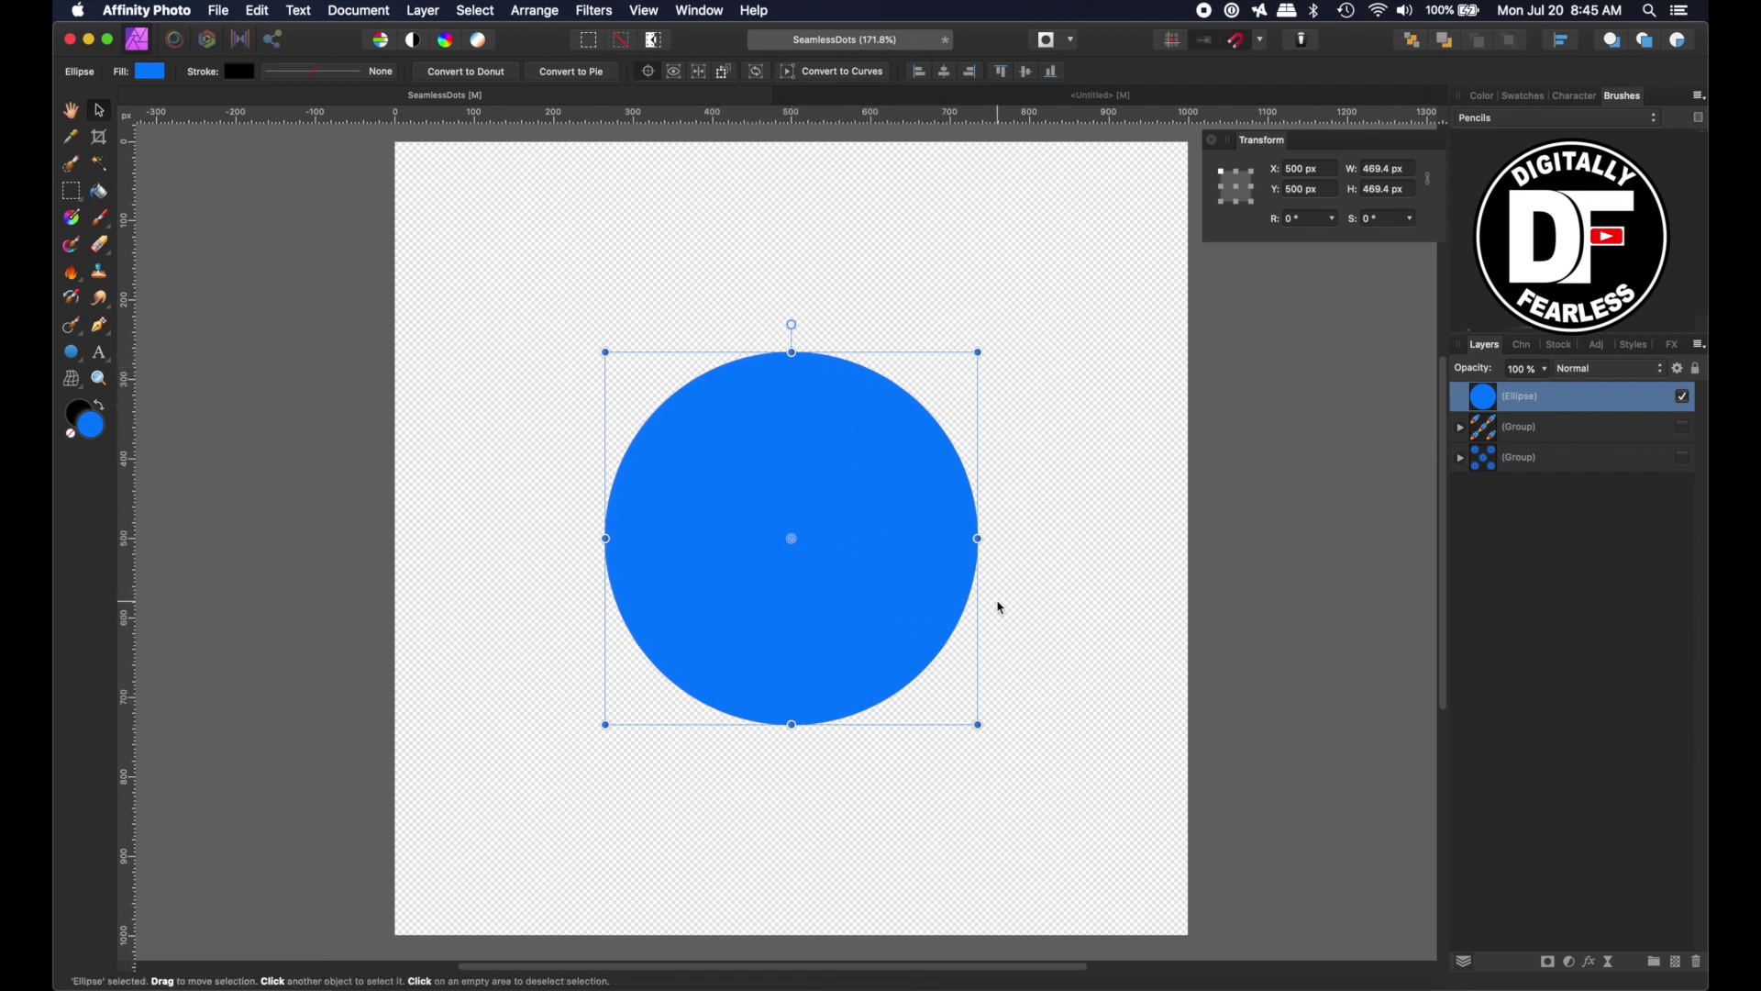
{"action": "key", "text": "super+j"}
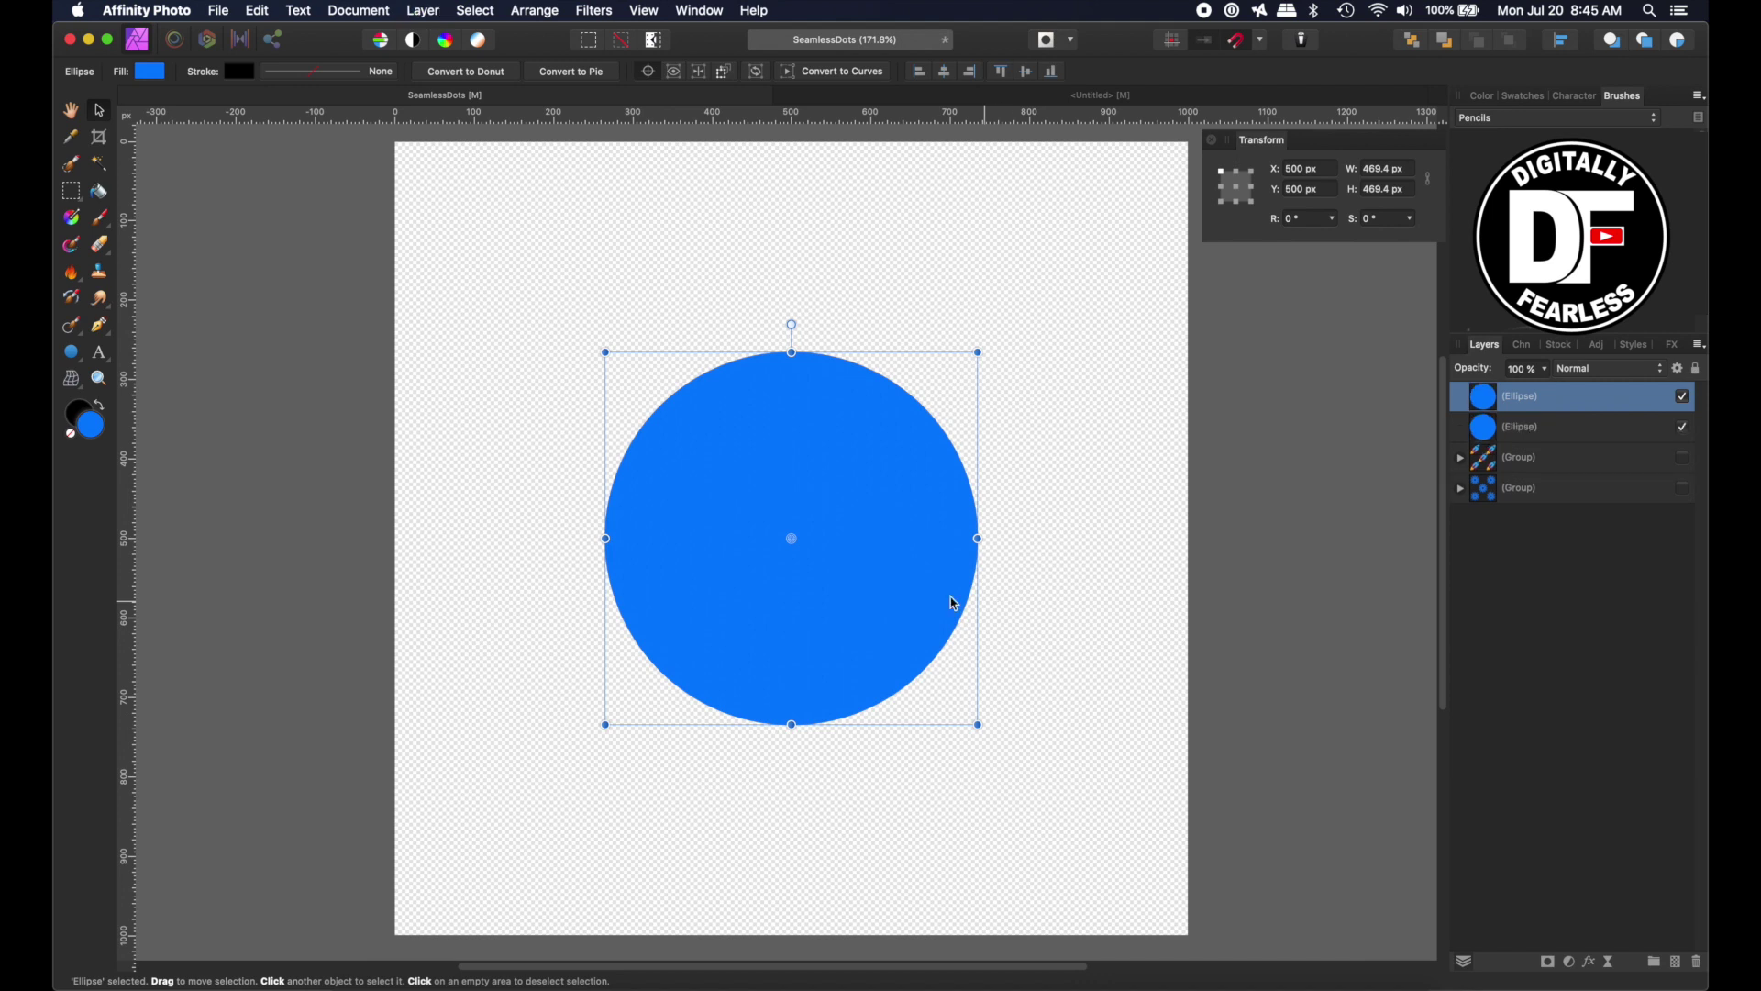
{"action": "key", "text": "super+minus"}
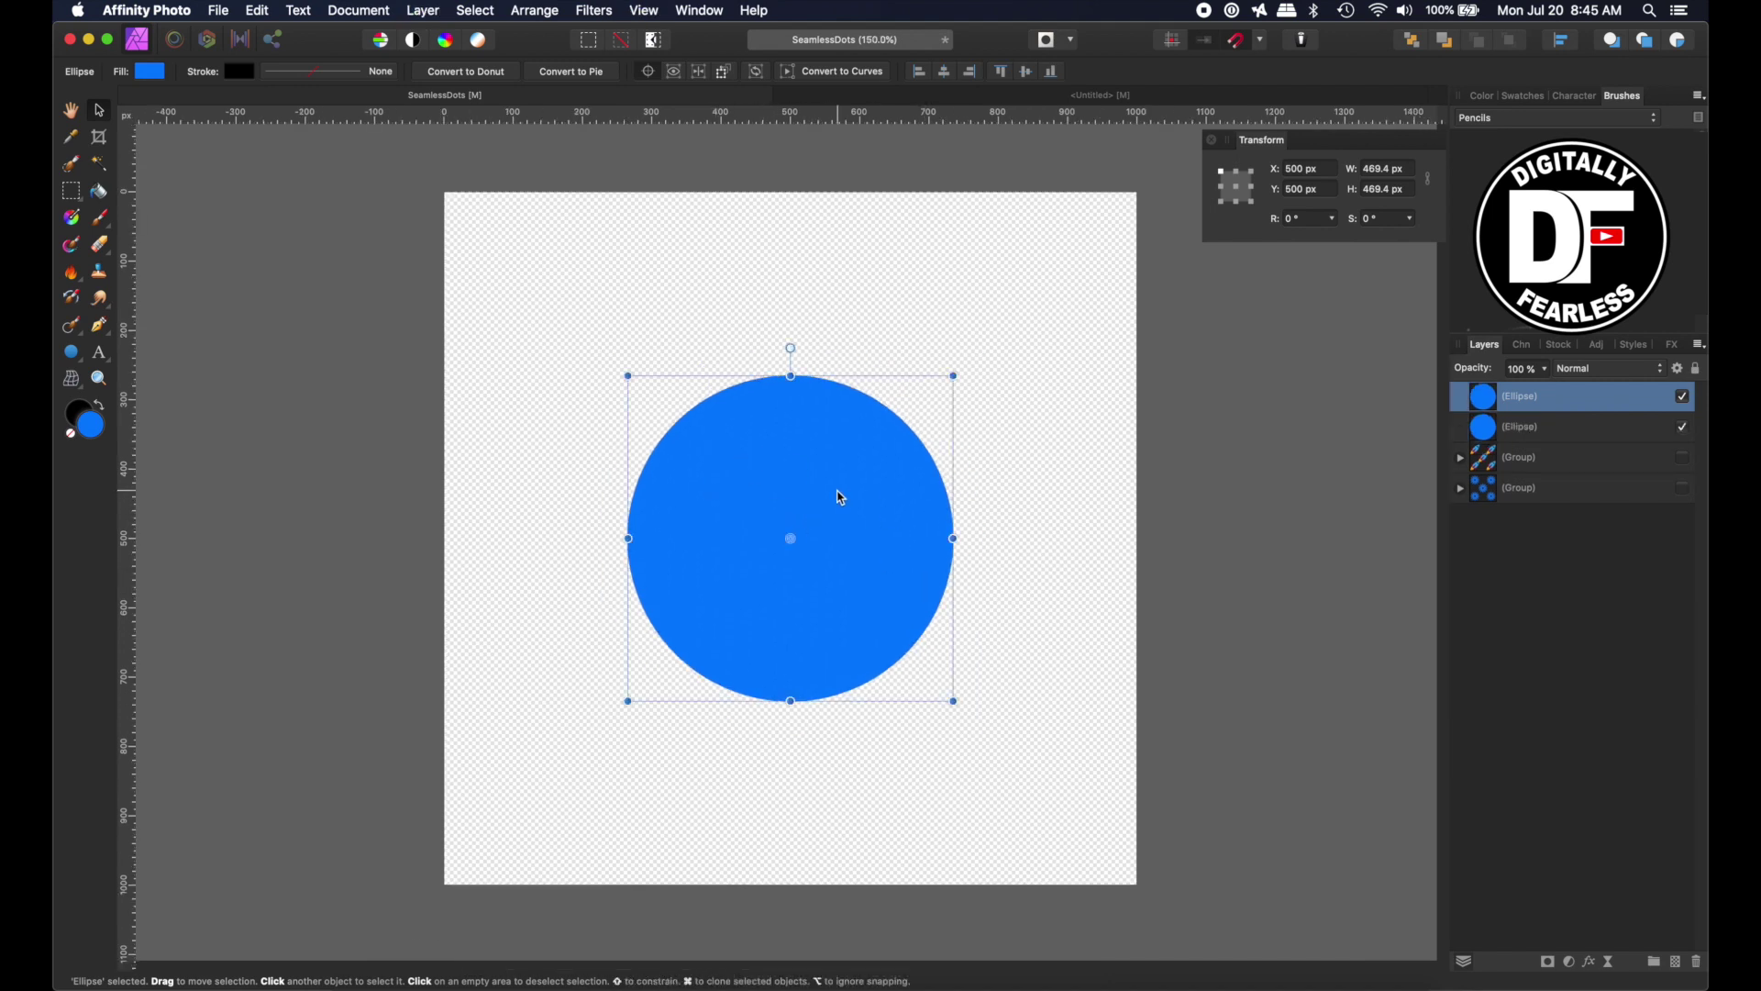
{"action": "left_click_drag", "start_coordinate": [834, 495], "coordinate": [504, 156]}
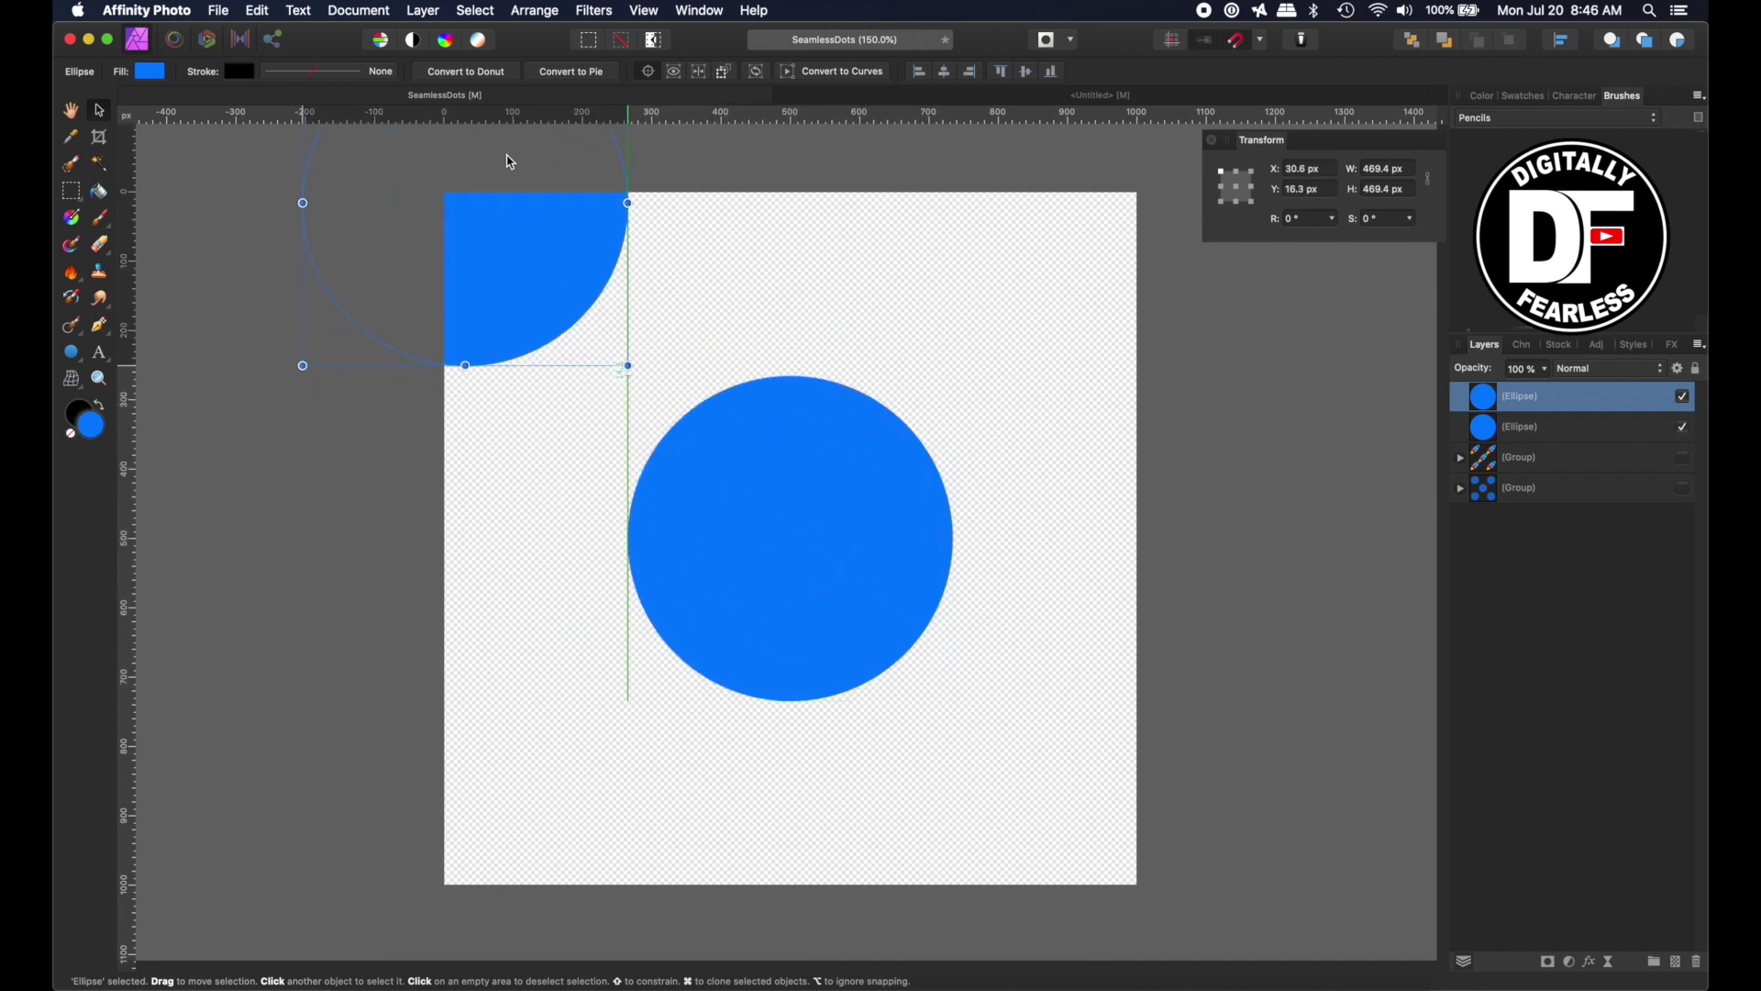
{"action": "scroll", "coordinate": [688, 264], "scroll_direction": "up", "scroll_amount": 1}
{"action": "mouse_move", "coordinate": [531, 287]}
{"action": "left_mouse_down"}
{"action": "mouse_move", "coordinate": [512, 265]}
{"action": "mouse_move", "coordinate": [517, 279]}
{"action": "left_mouse_up"}
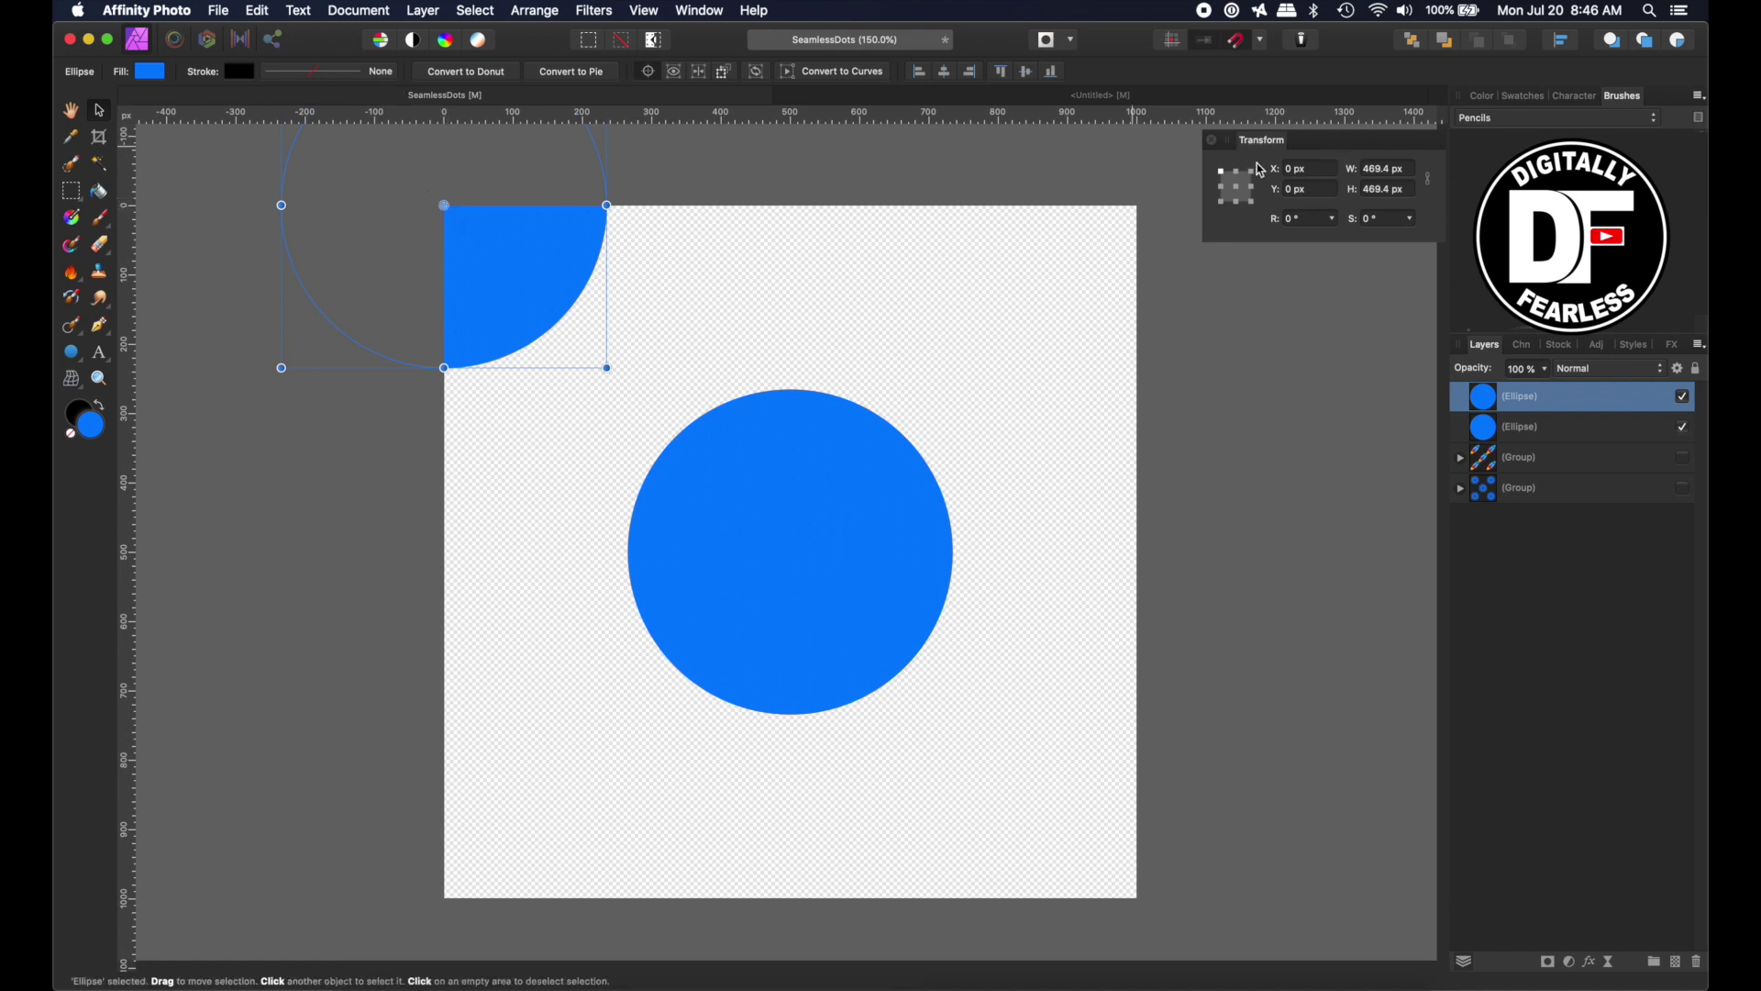
Duplicate the centre circle again and centre the copy on the canvas's bottom-left corner at X 0 px, Y 1000 px
{"action": "left_click", "coordinate": [847, 610]}
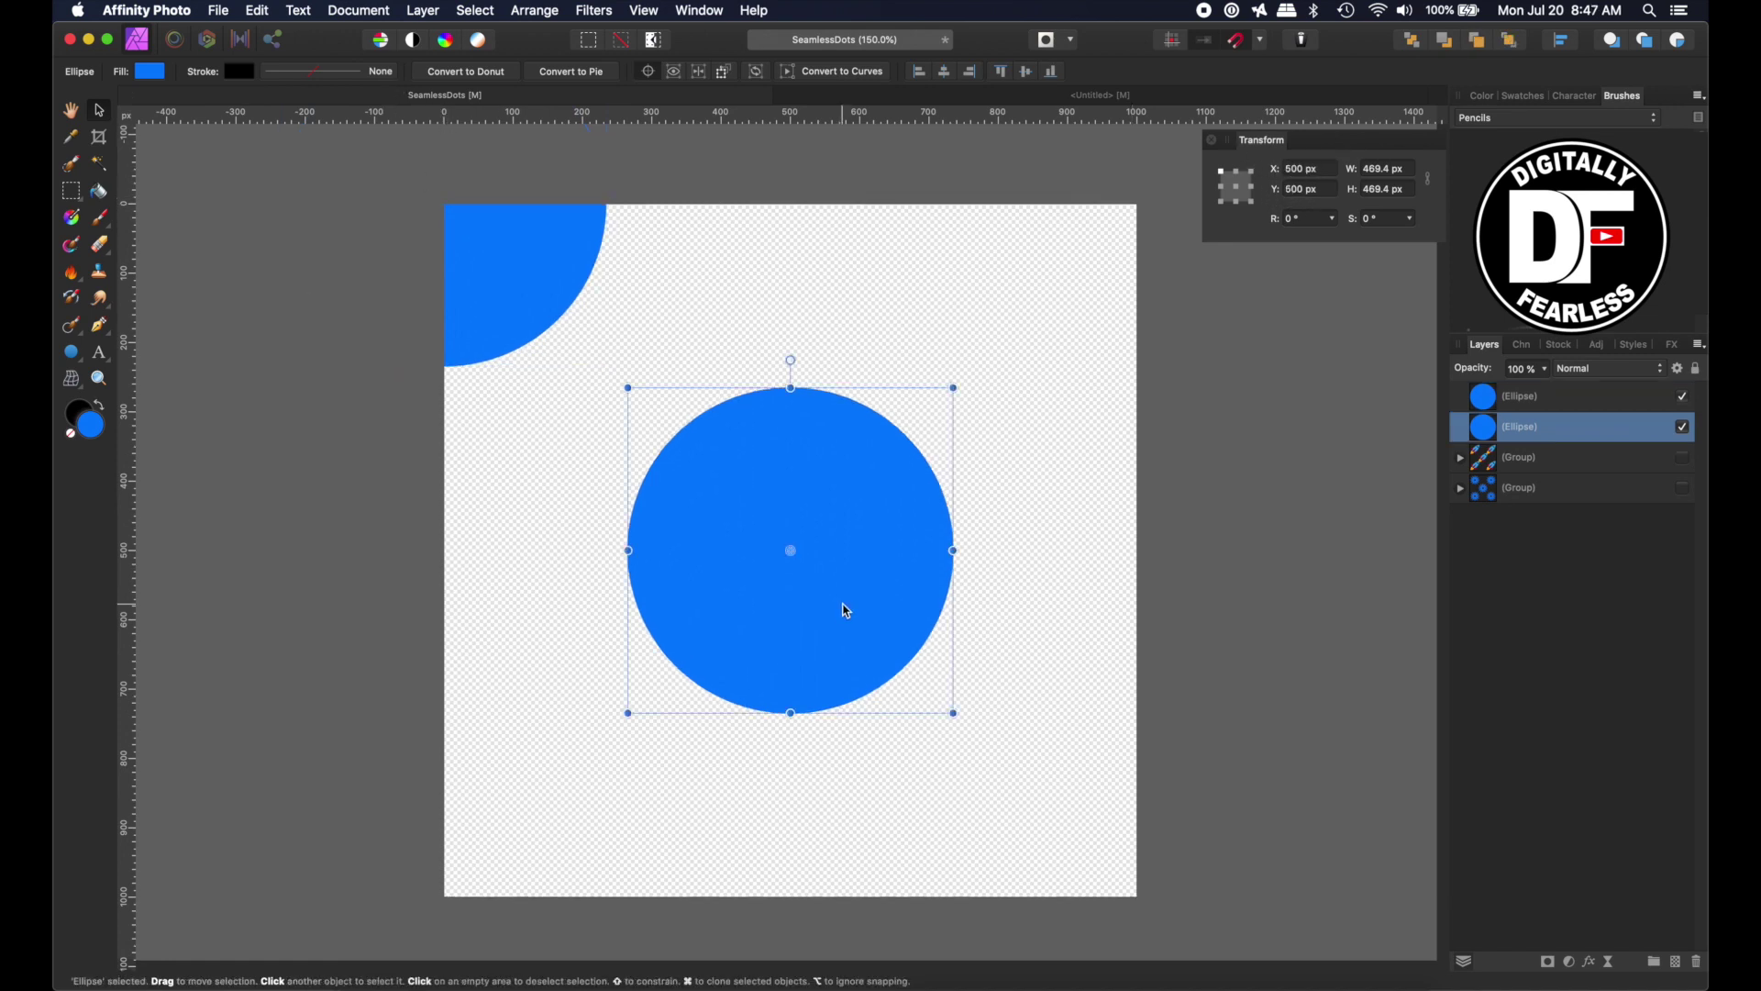
{"action": "key", "text": "super+j"}
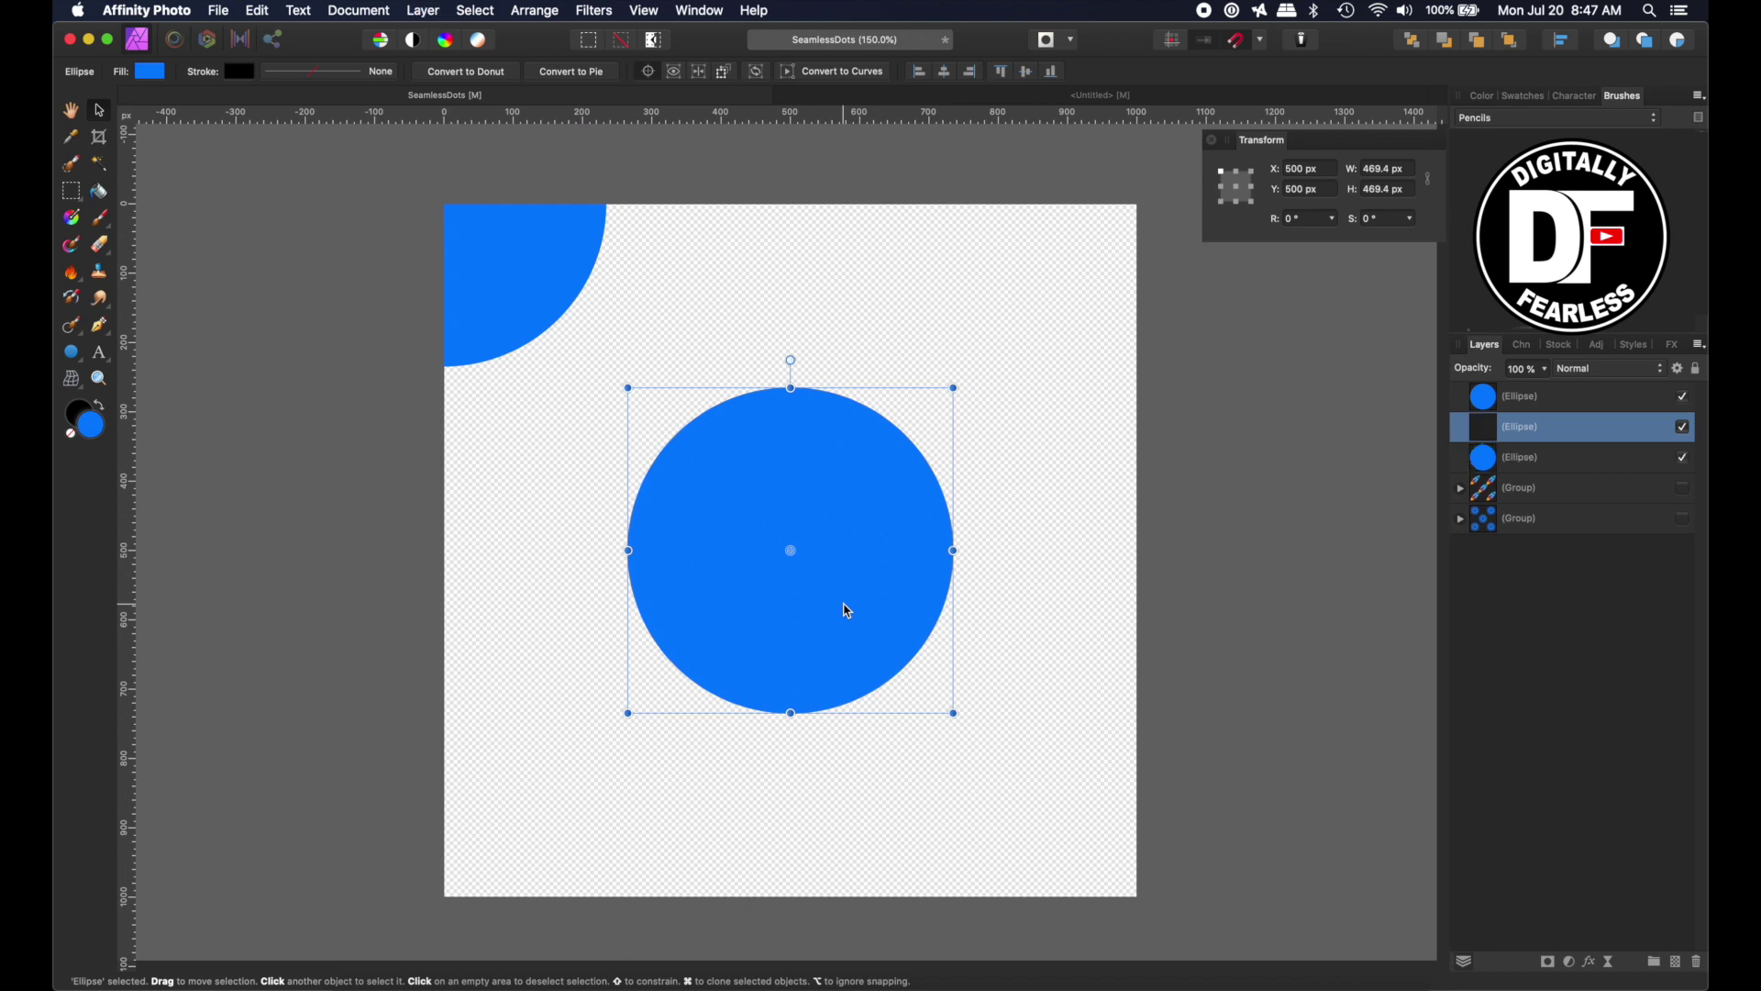
{"action": "left_click_drag", "start_coordinate": [816, 458], "coordinate": [472, 808]}
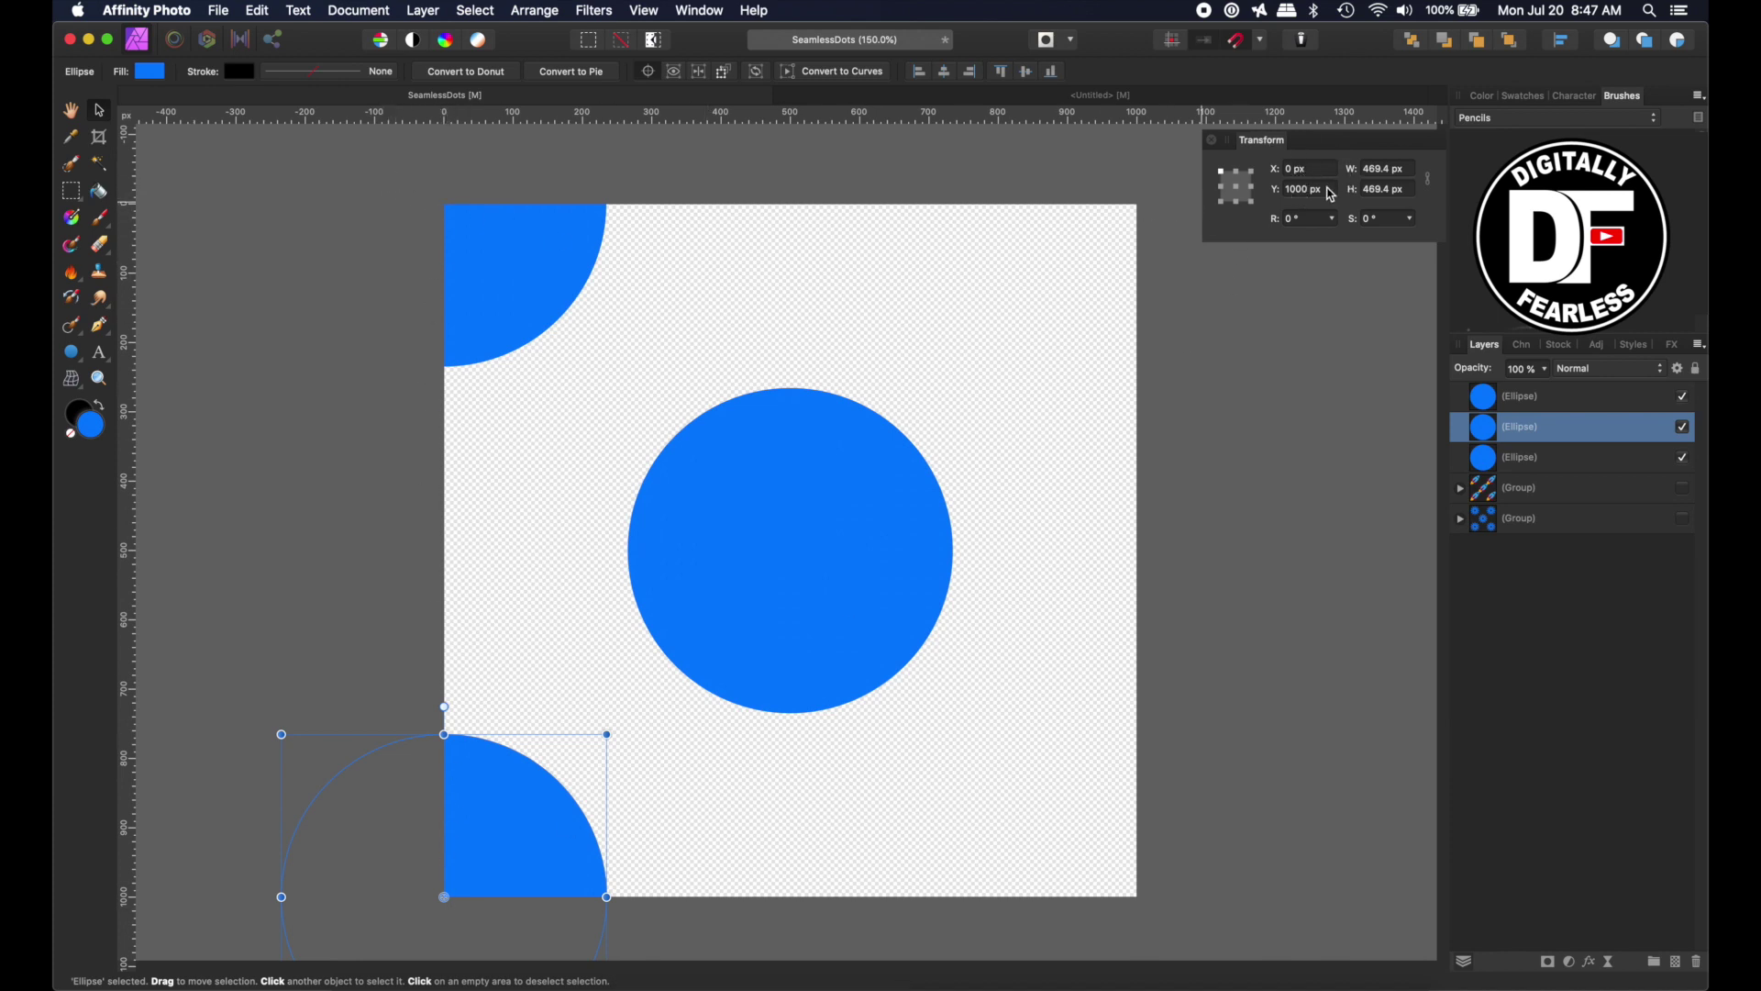
Duplicate the two left corner circles together and centre the copies on the canvas's right corners at X 1000 px
{"action": "left_click", "coordinate": [511, 315]}
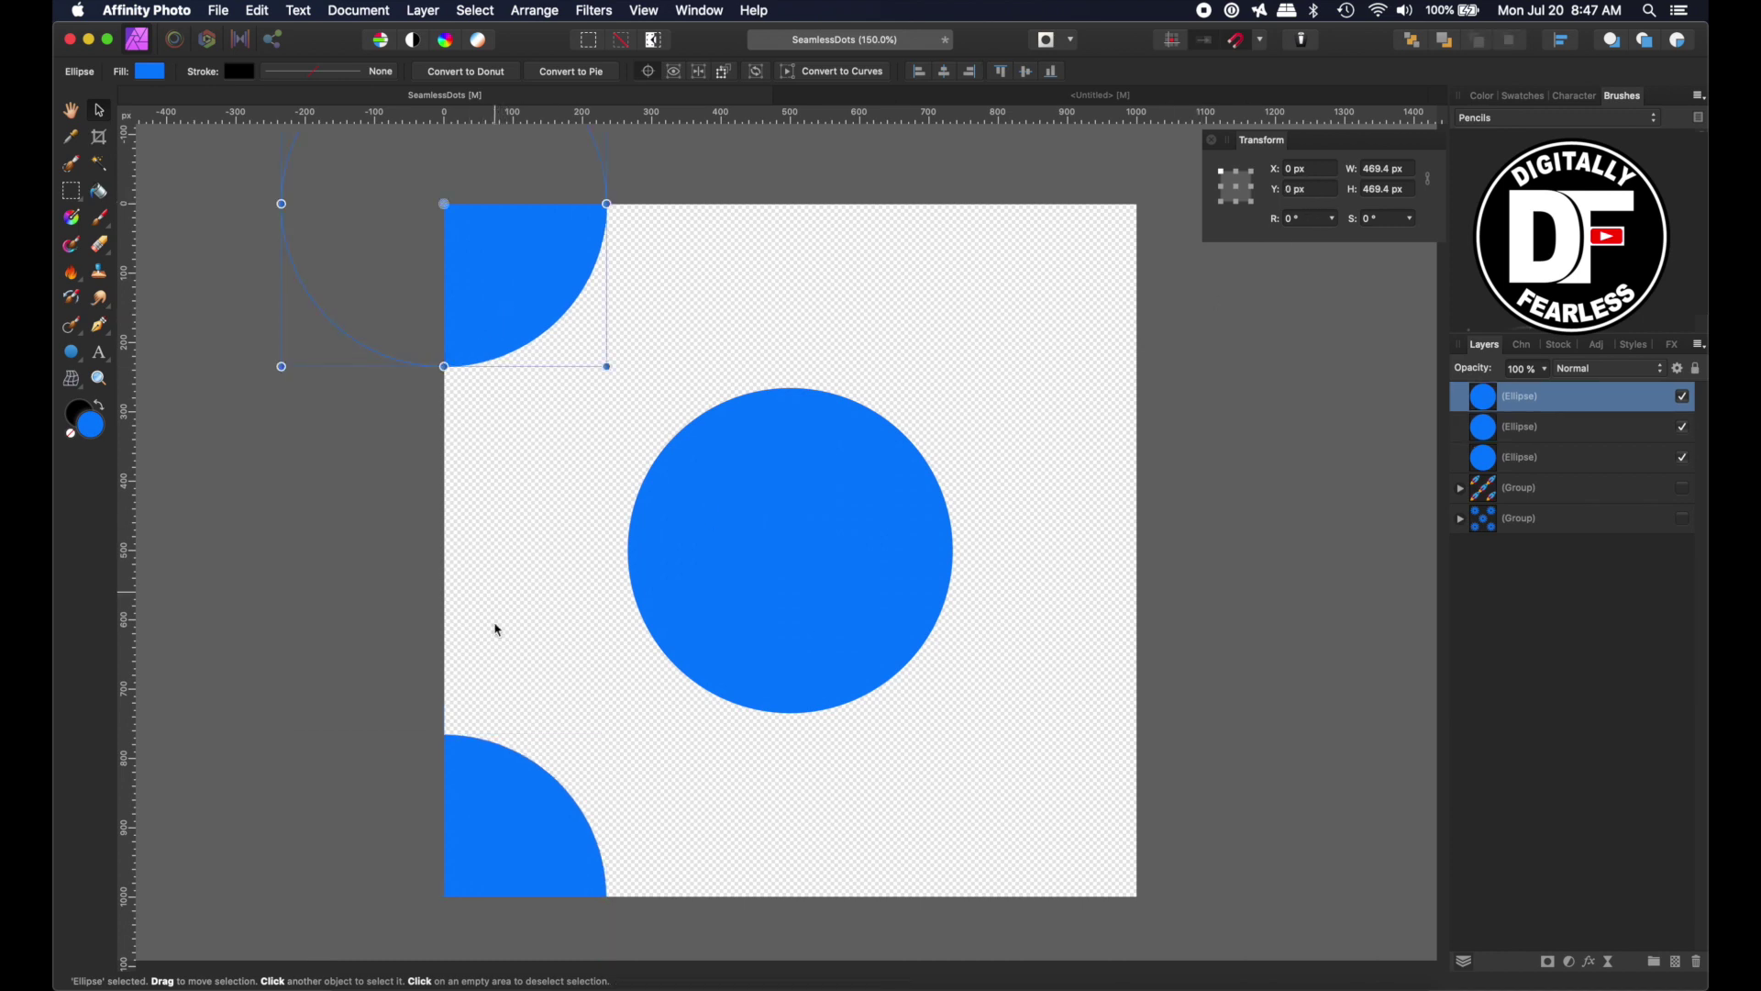
{"action": "left_click", "coordinate": [533, 815], "text": "shift"}
{"action": "key", "text": "super+j"}
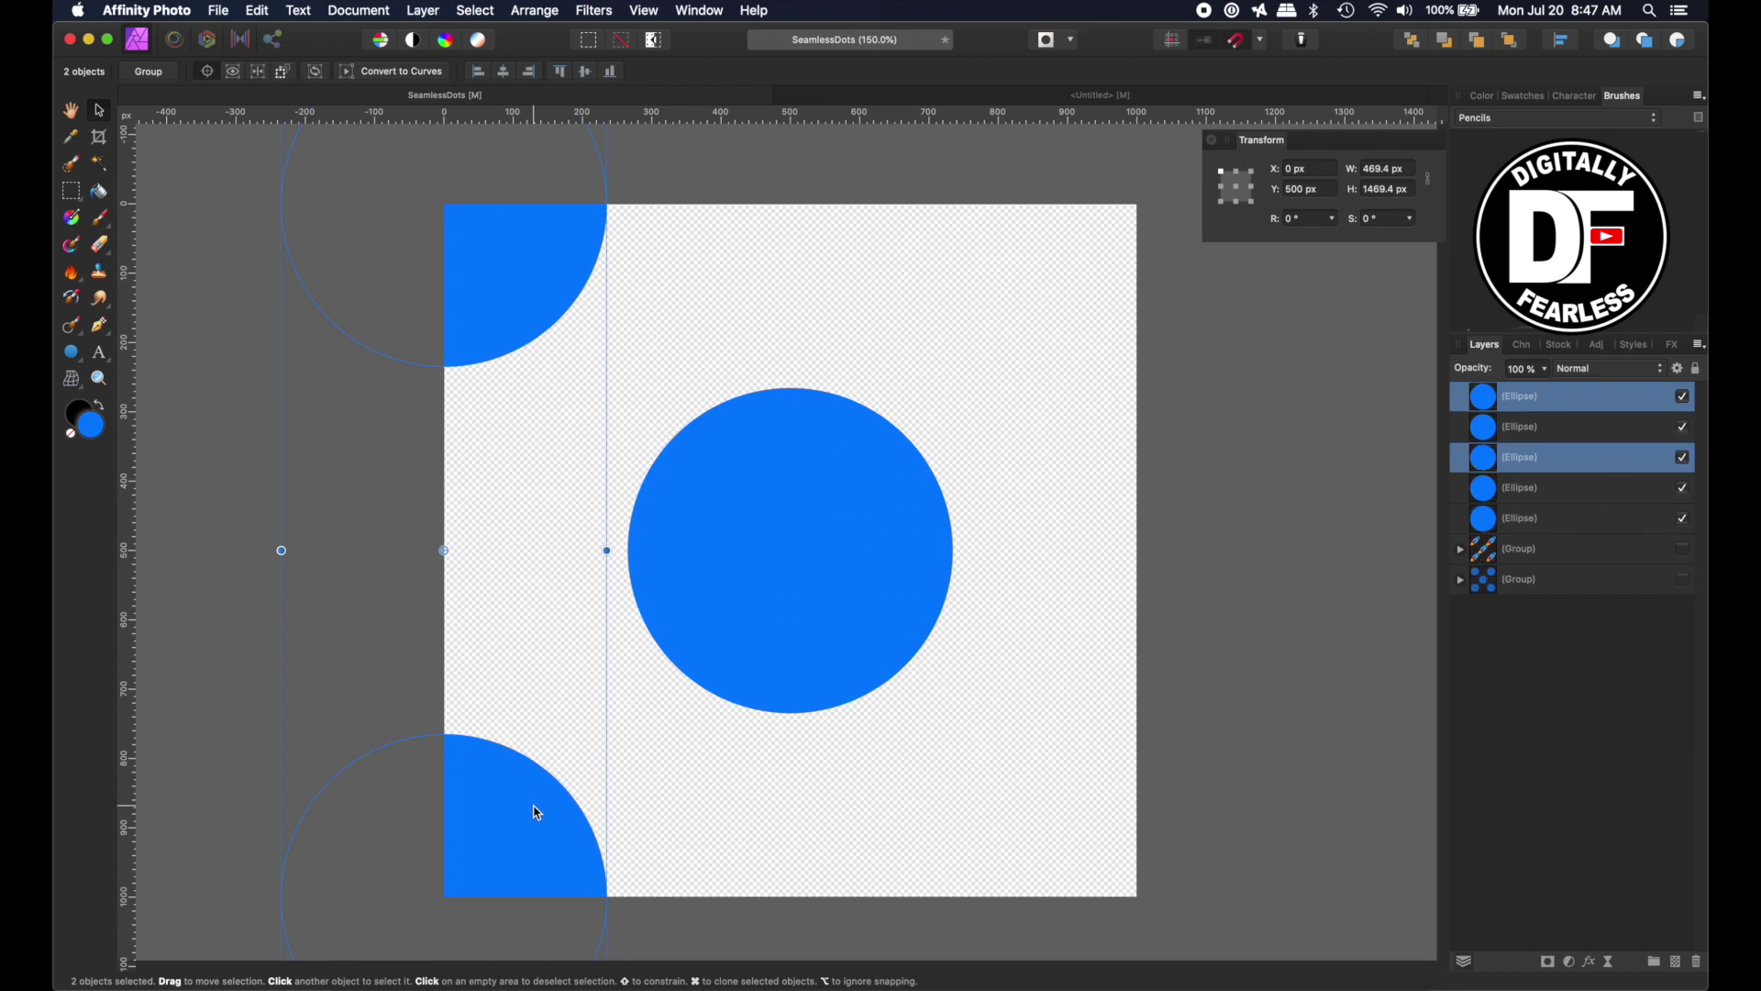
{"action": "left_click_drag", "start_coordinate": [487, 222], "coordinate": [1183, 306]}
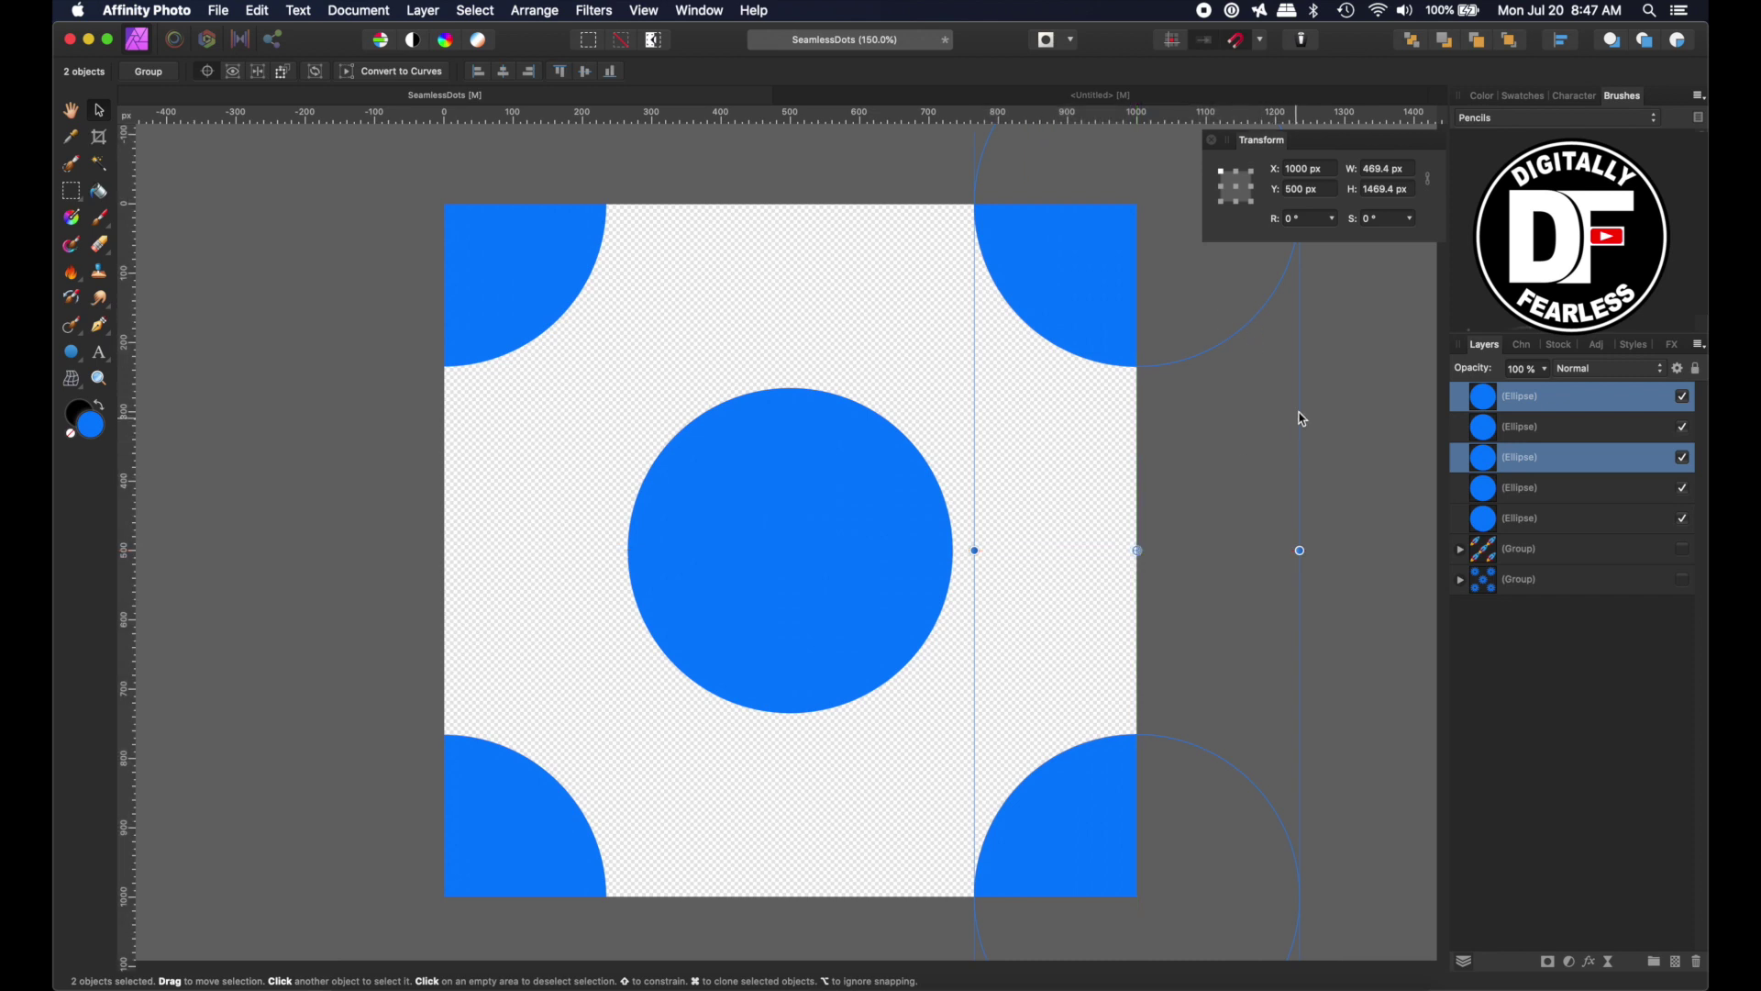
{"action": "left_click", "coordinate": [1053, 257]}
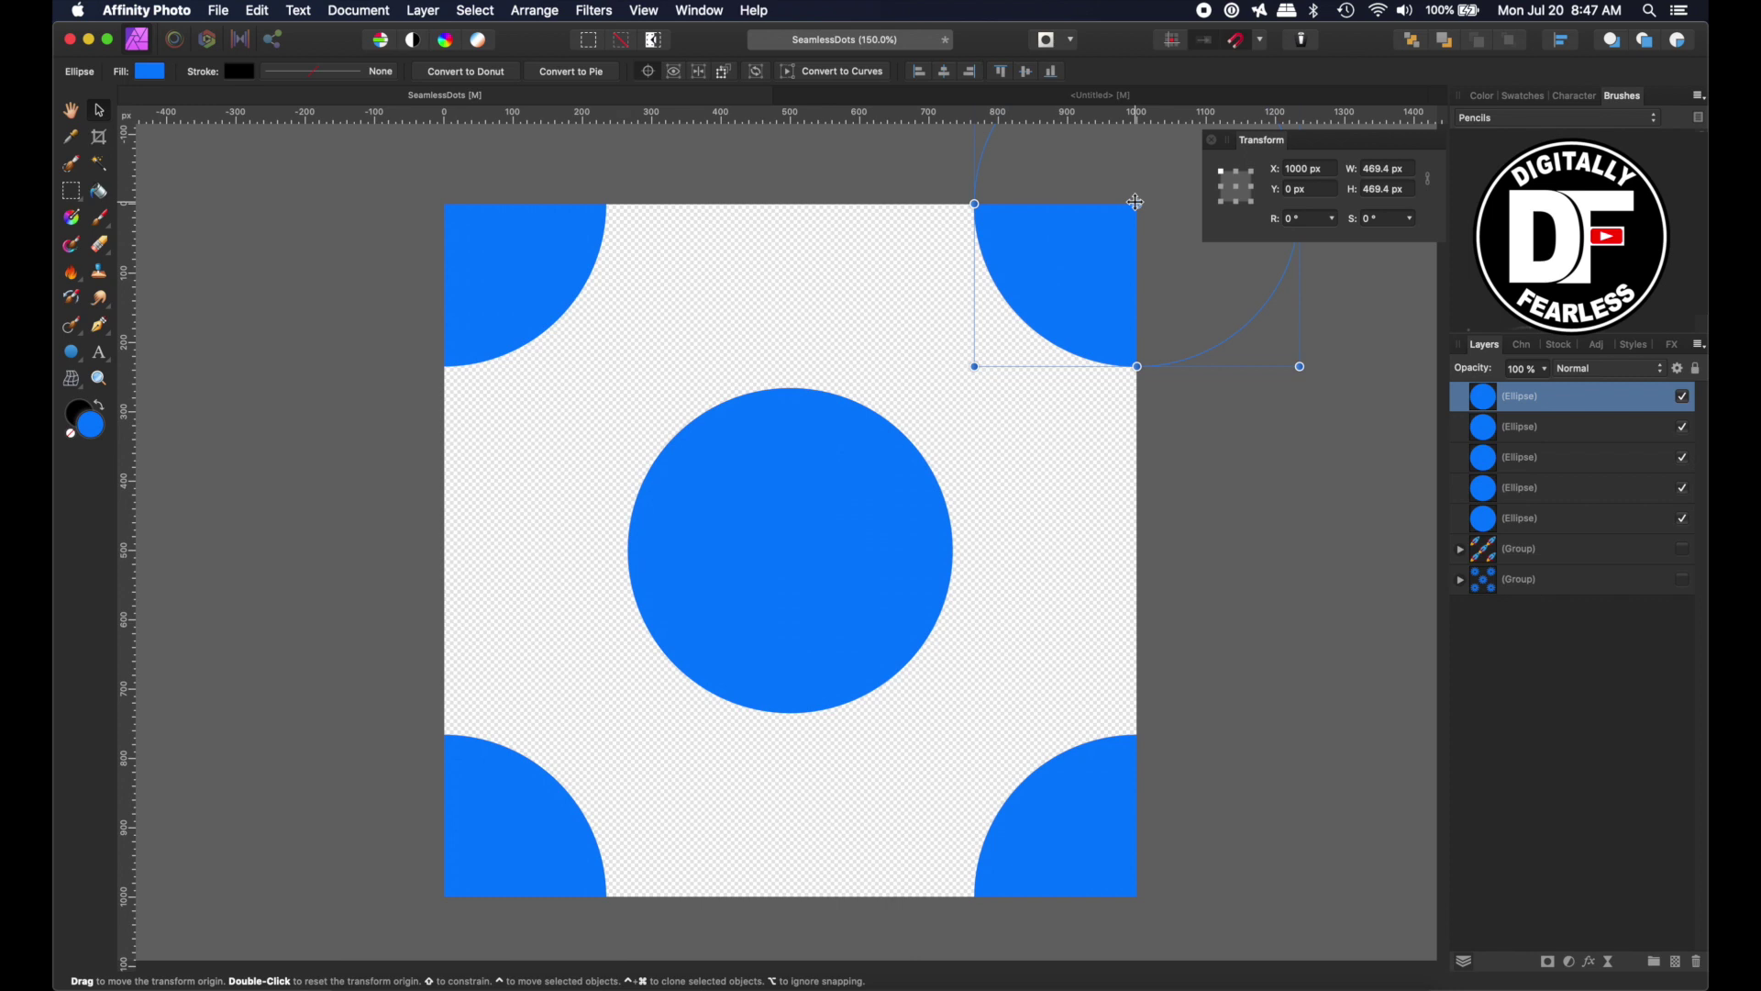
{"action": "left_click", "coordinate": [1069, 872]}
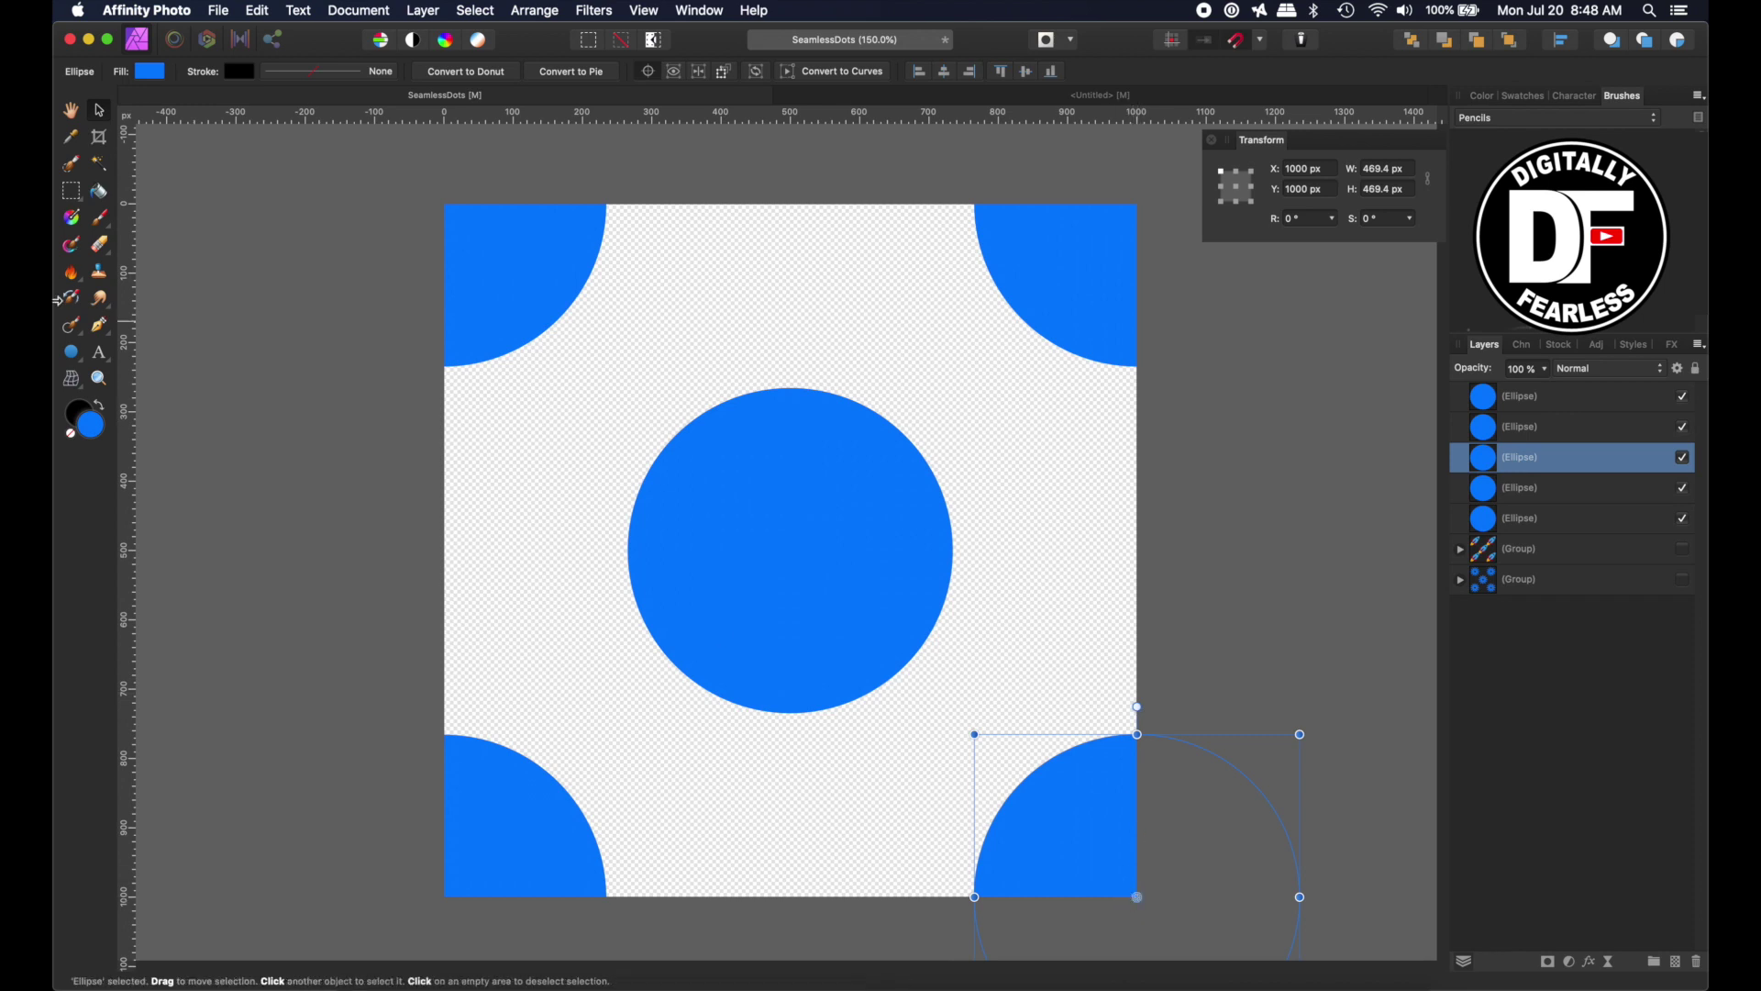
{"action": "left_click", "coordinate": [255, 261]}
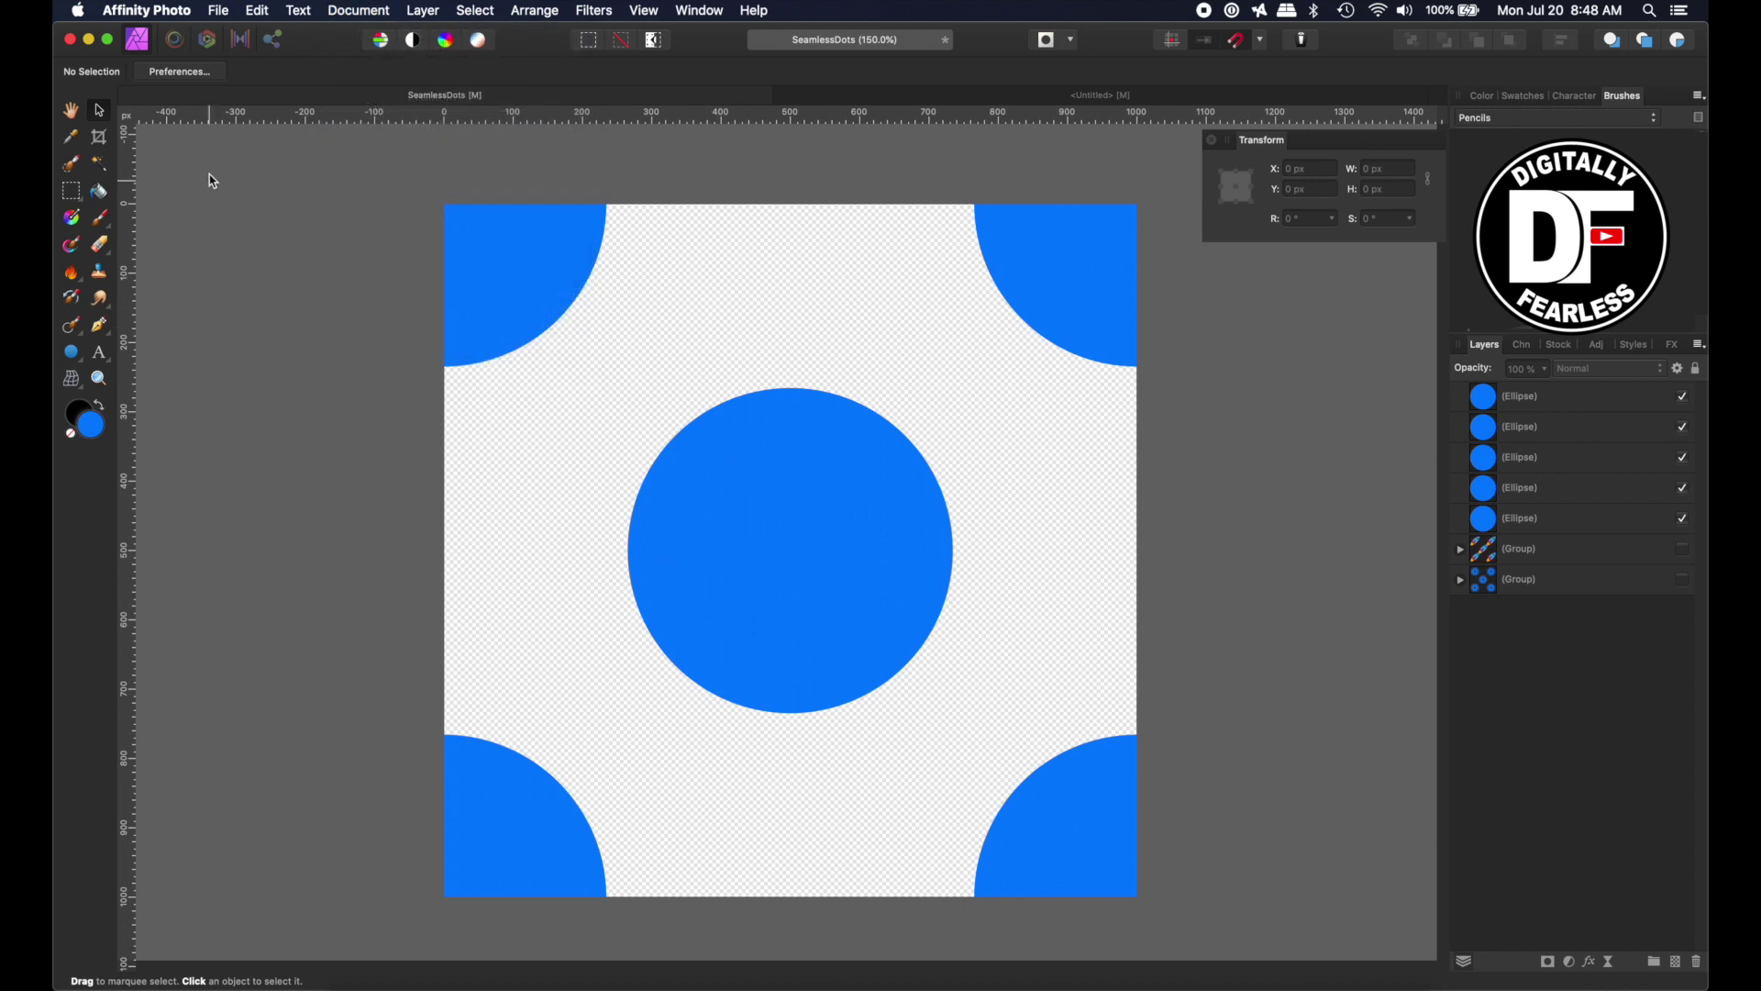
Switch the document's transparent background off and back on
{"action": "left_click", "coordinate": [359, 11]}
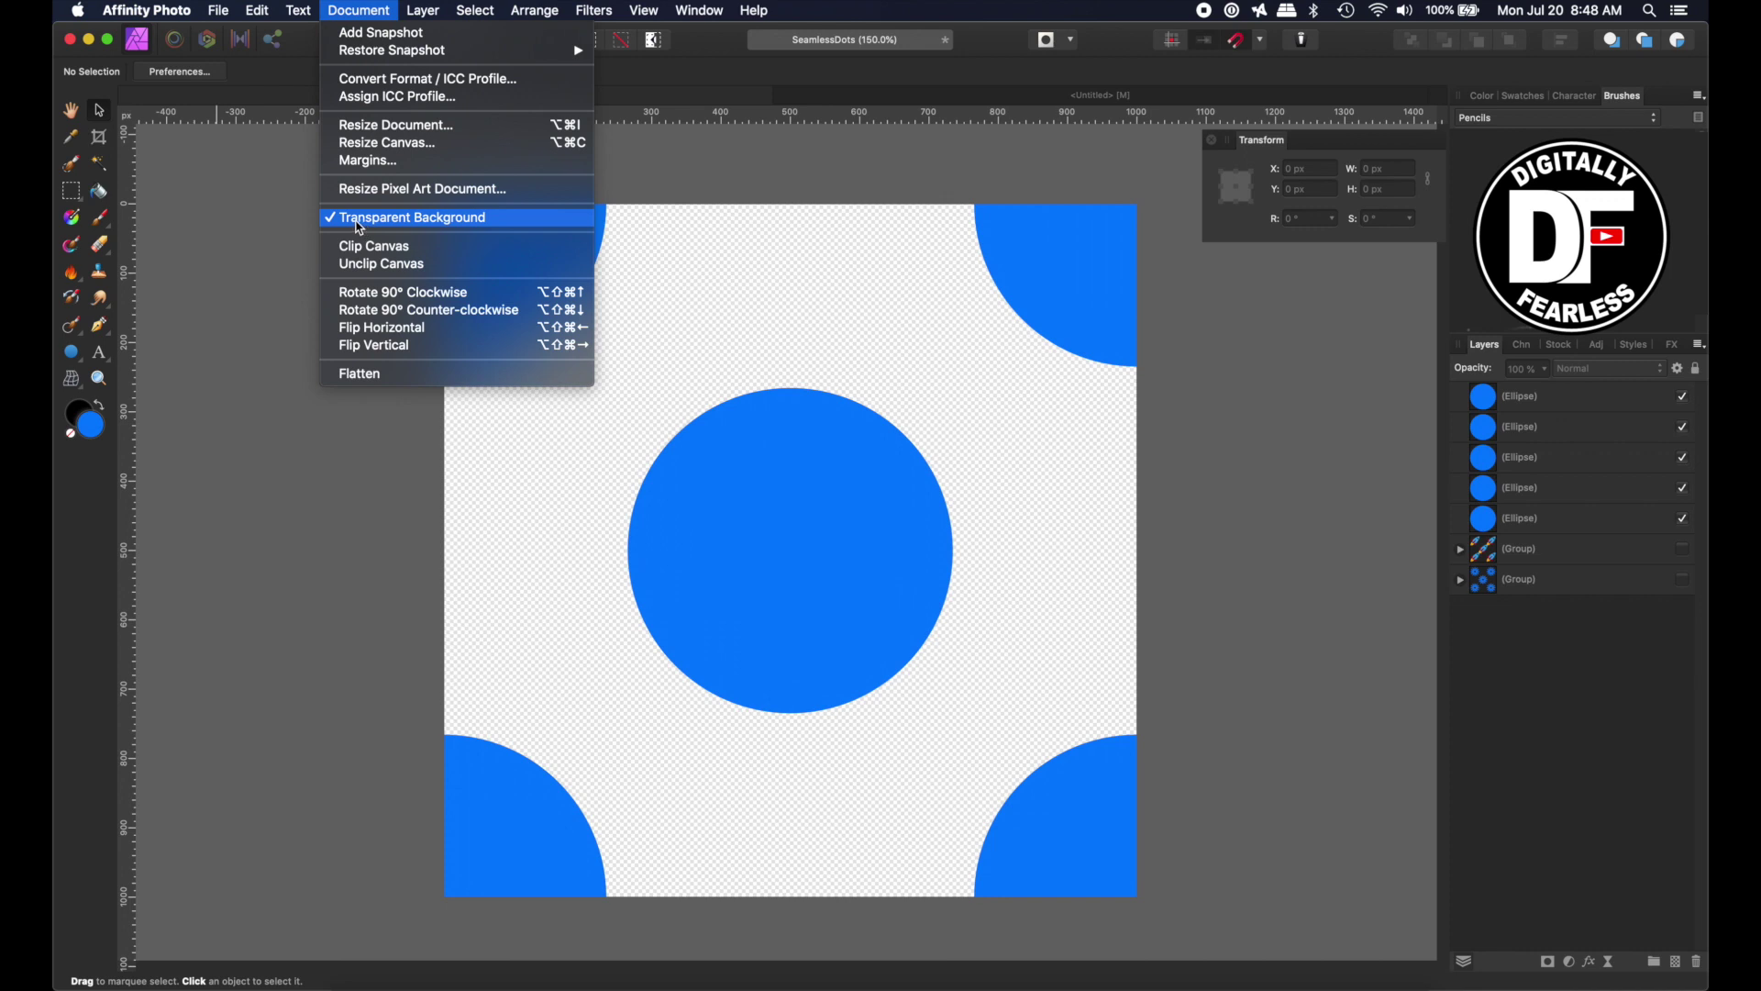
{"action": "left_click", "coordinate": [359, 220]}
{"action": "left_click", "coordinate": [376, 12]}
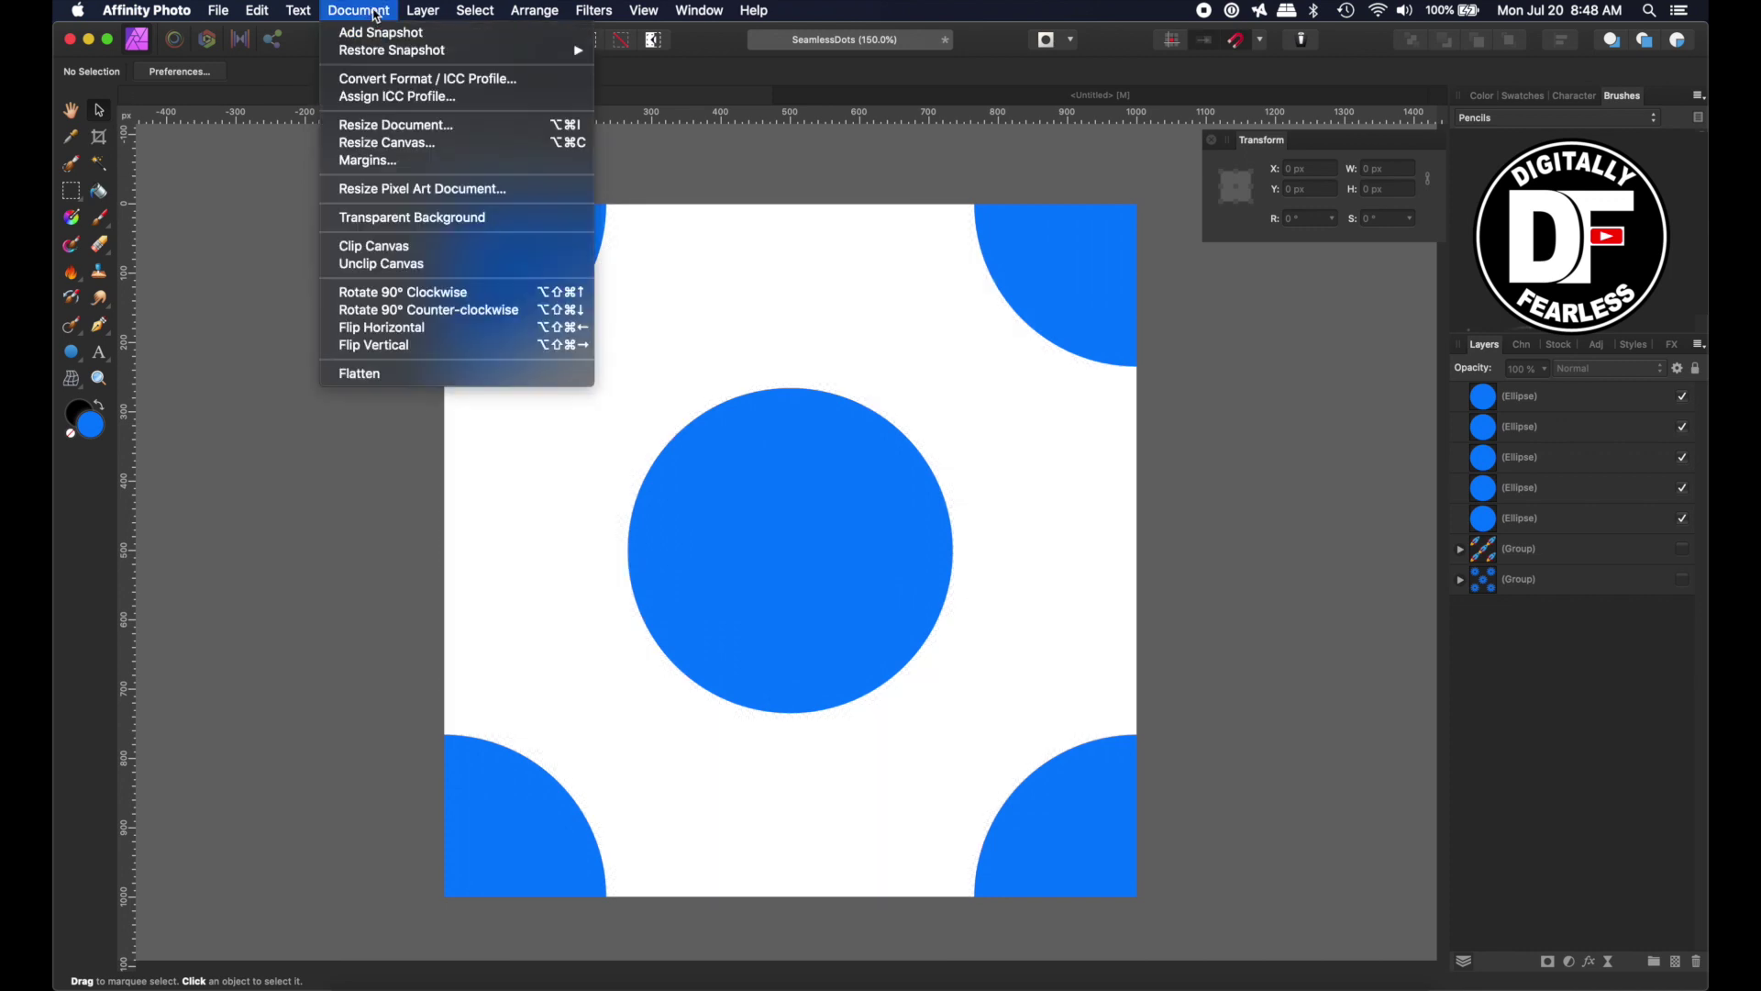
{"action": "left_click", "coordinate": [384, 220]}
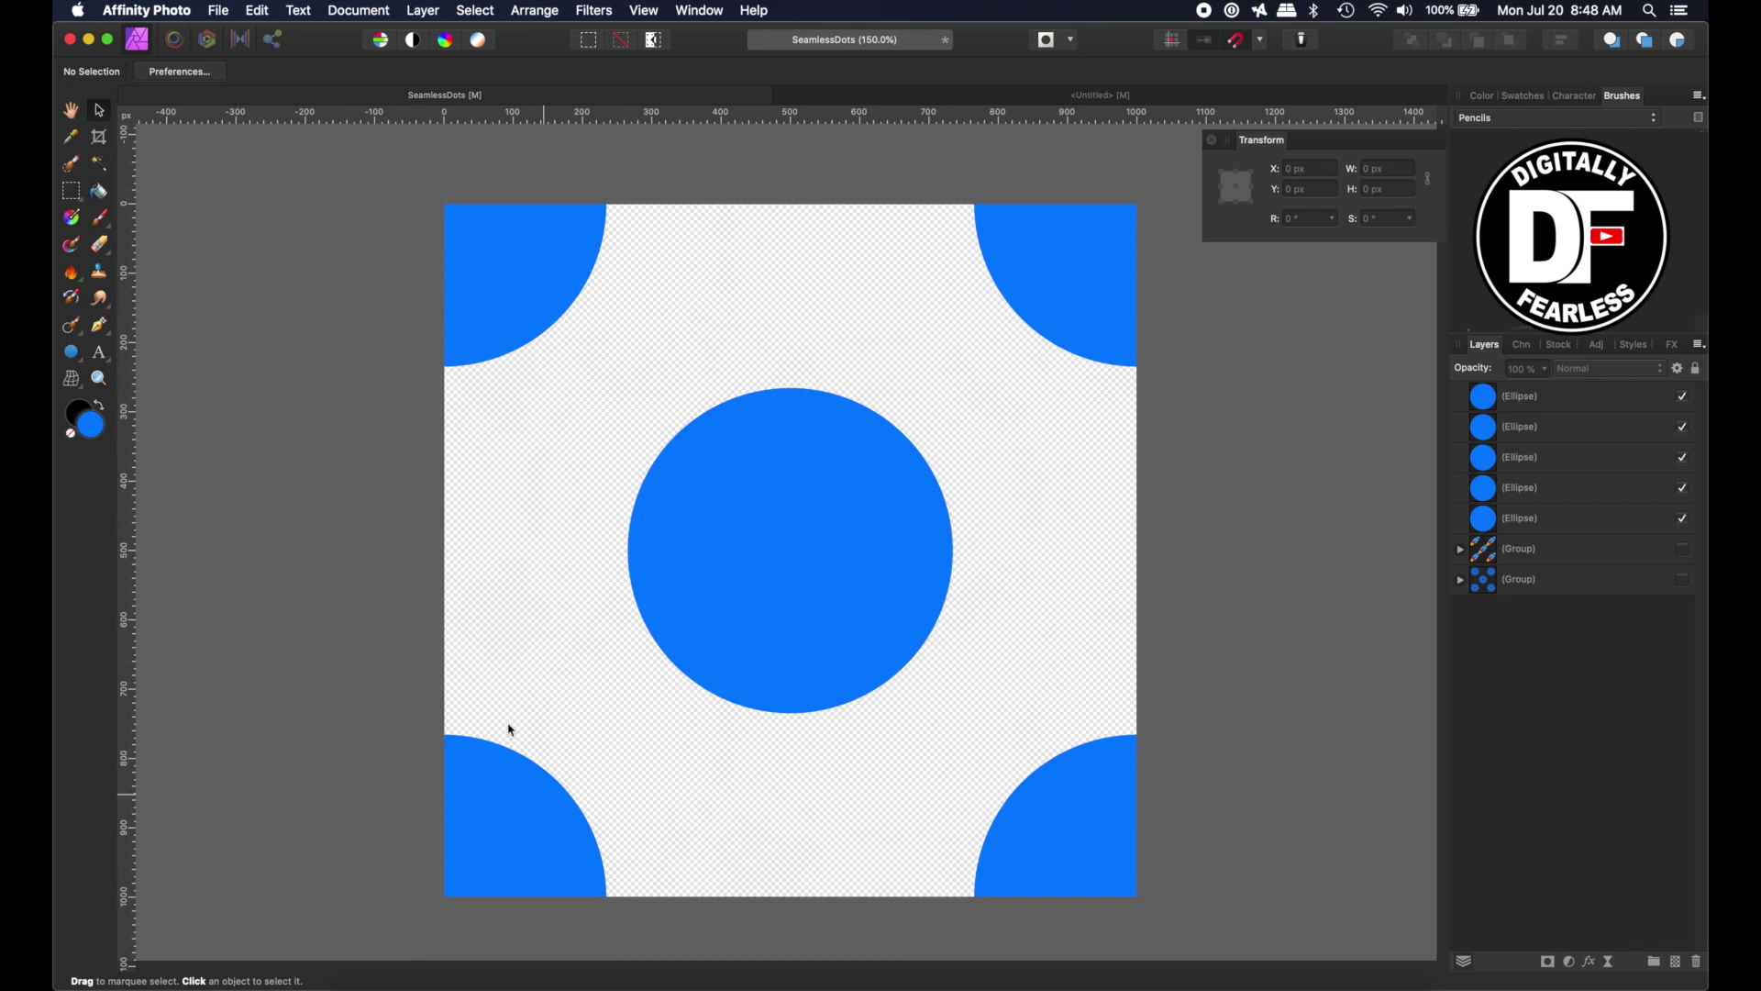
Export the whole document as a 1000 × 1000 px PNG named Dots.png in the SeamlessTile folder, replacing the existing file
{"action": "left_click", "coordinate": [216, 12]}
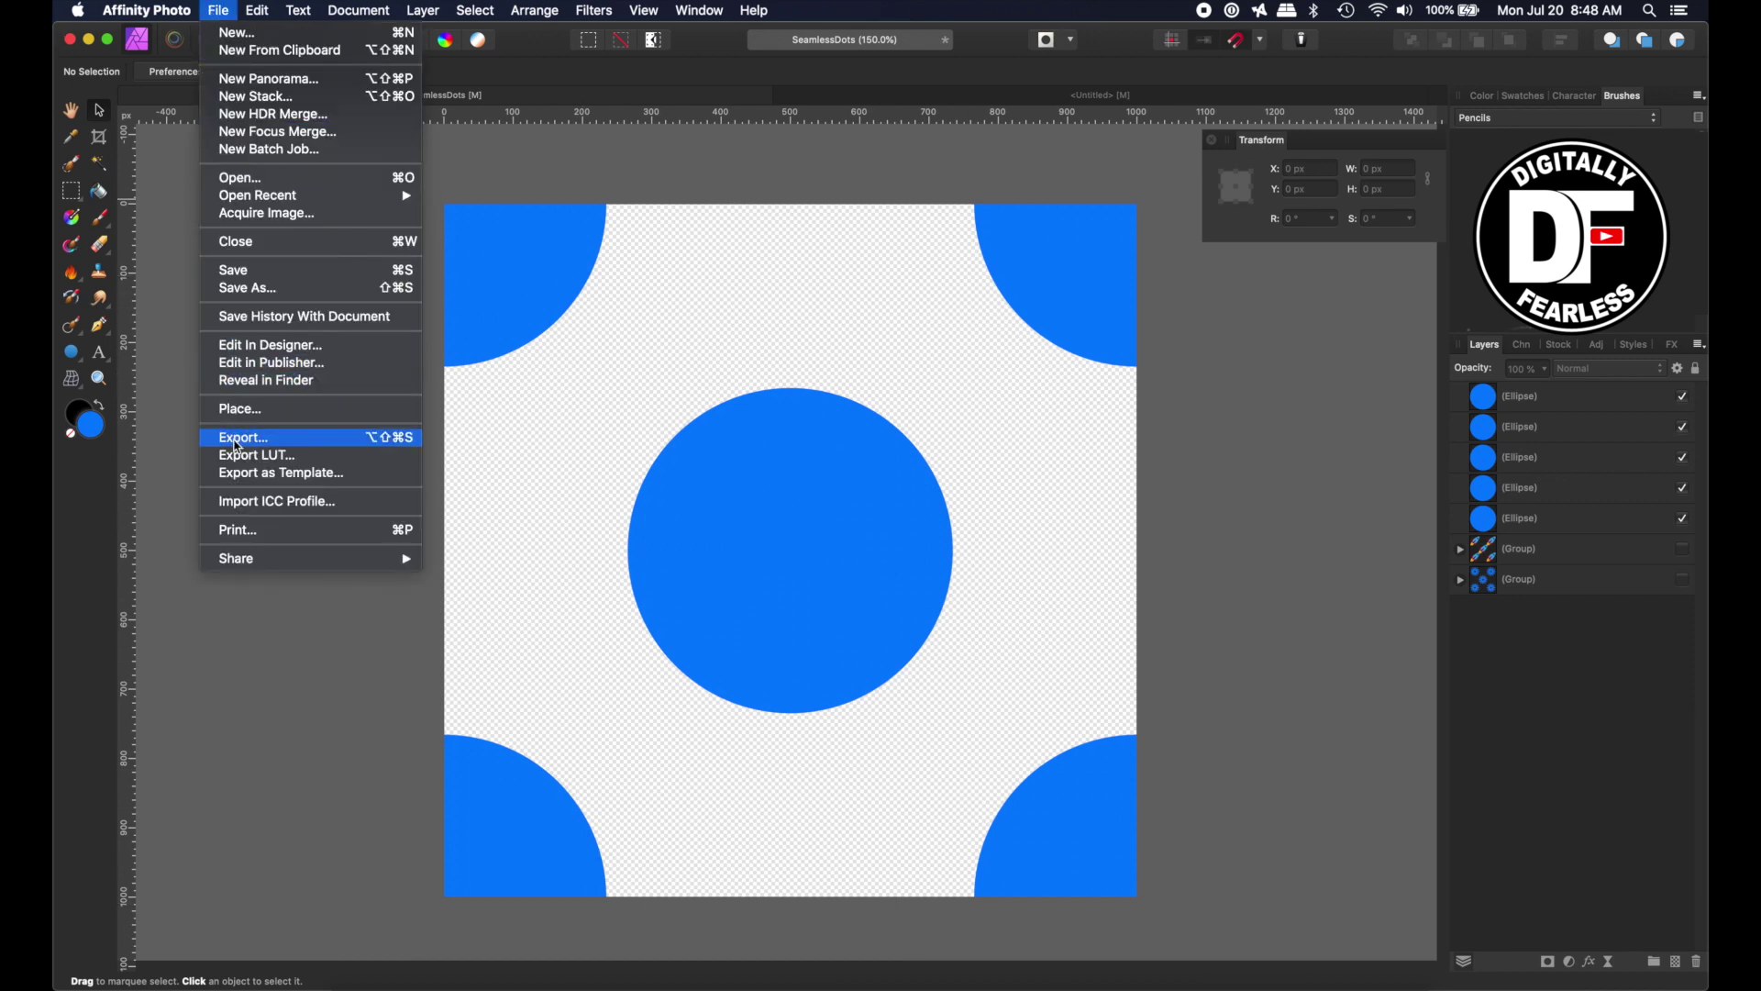
{"action": "left_click", "coordinate": [238, 440]}
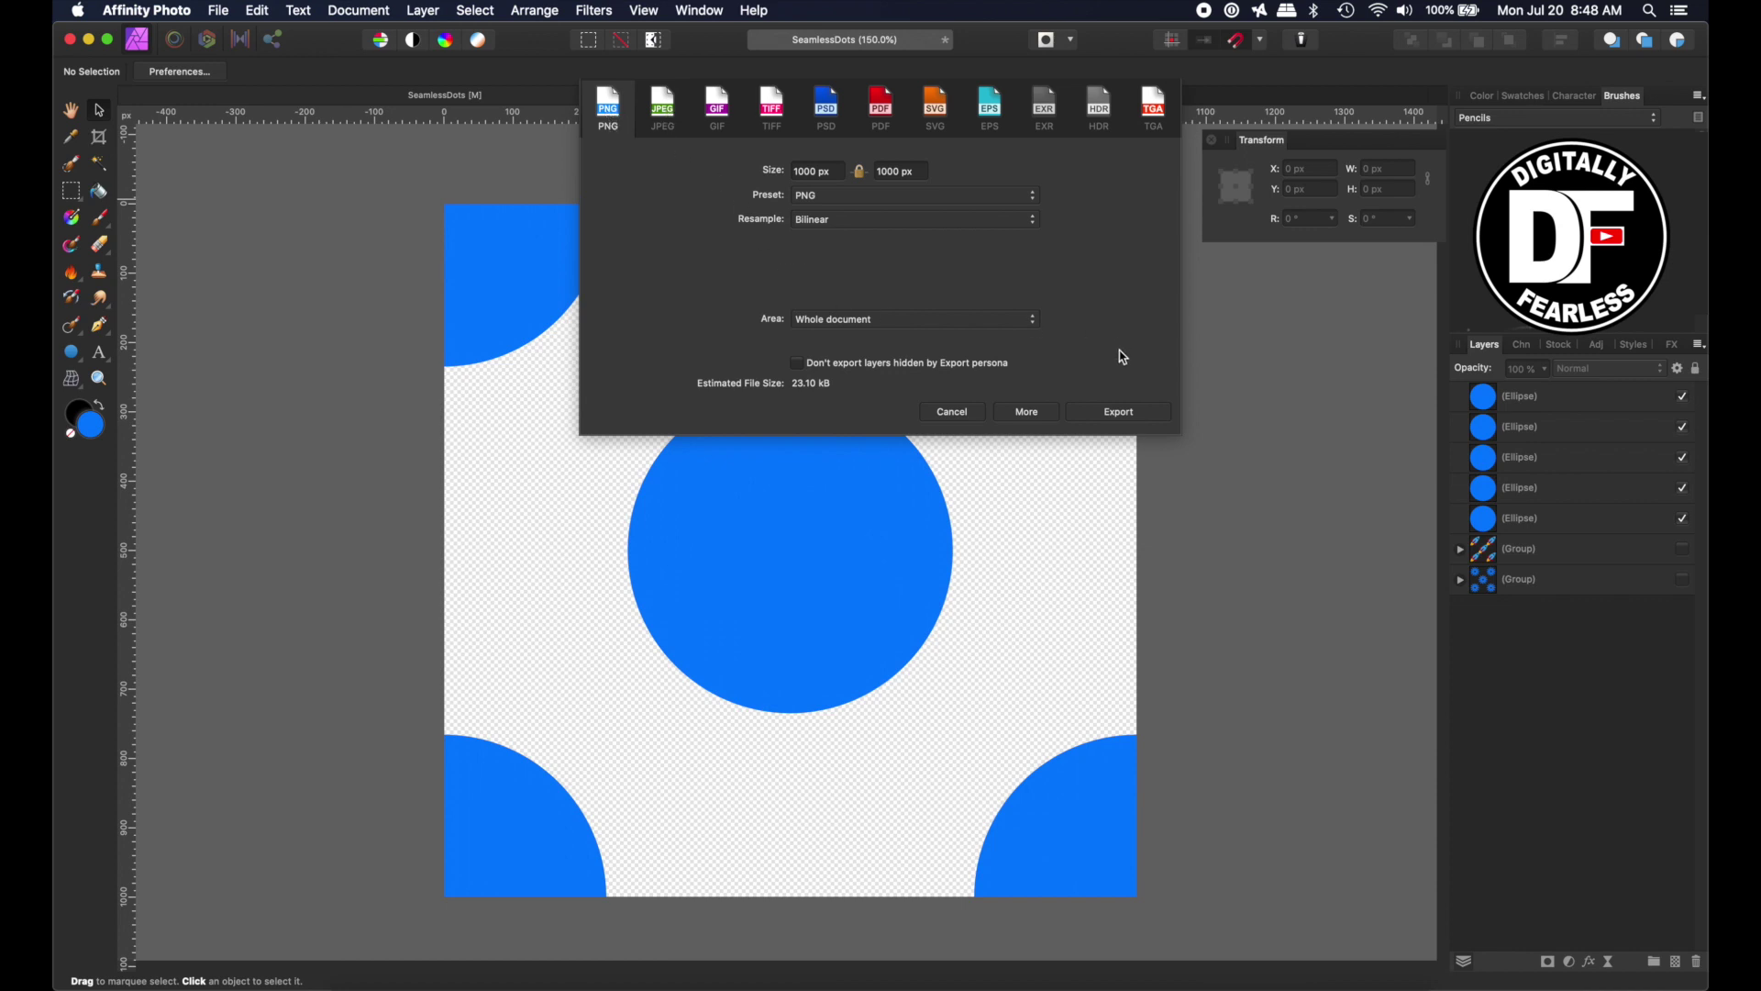
{"action": "left_click", "coordinate": [1119, 412]}
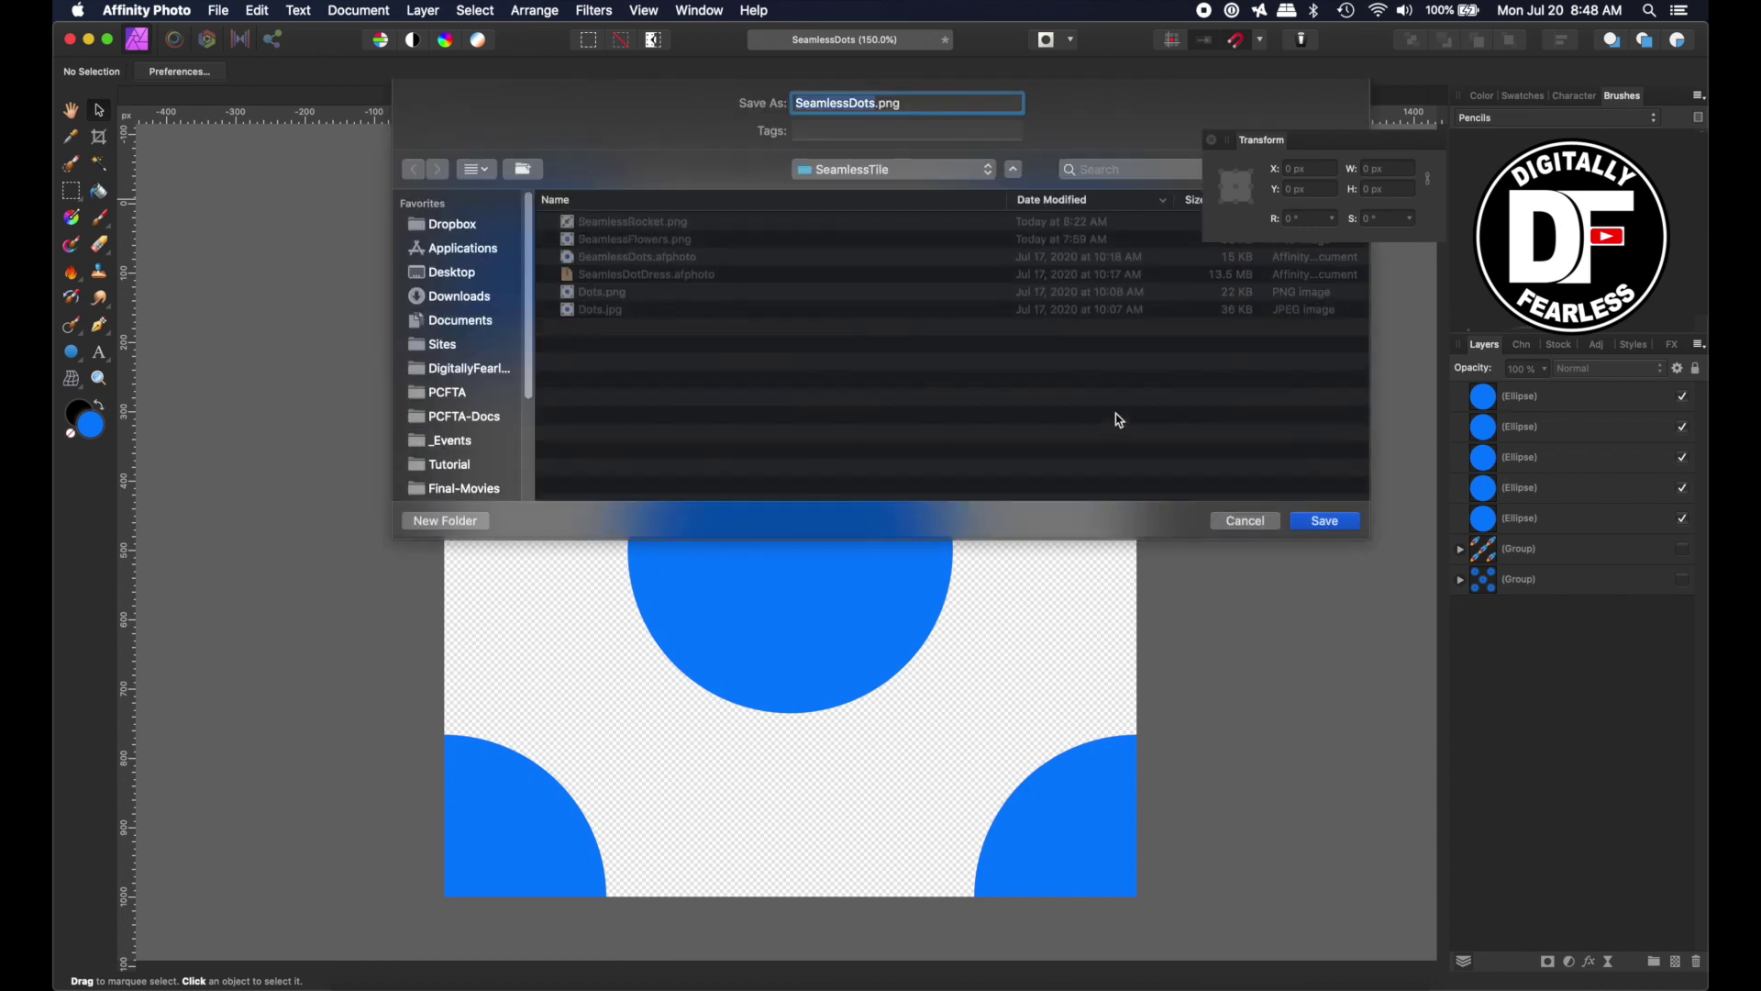
{"action": "left_click", "coordinate": [572, 299]}
{"action": "left_click", "coordinate": [1321, 526]}
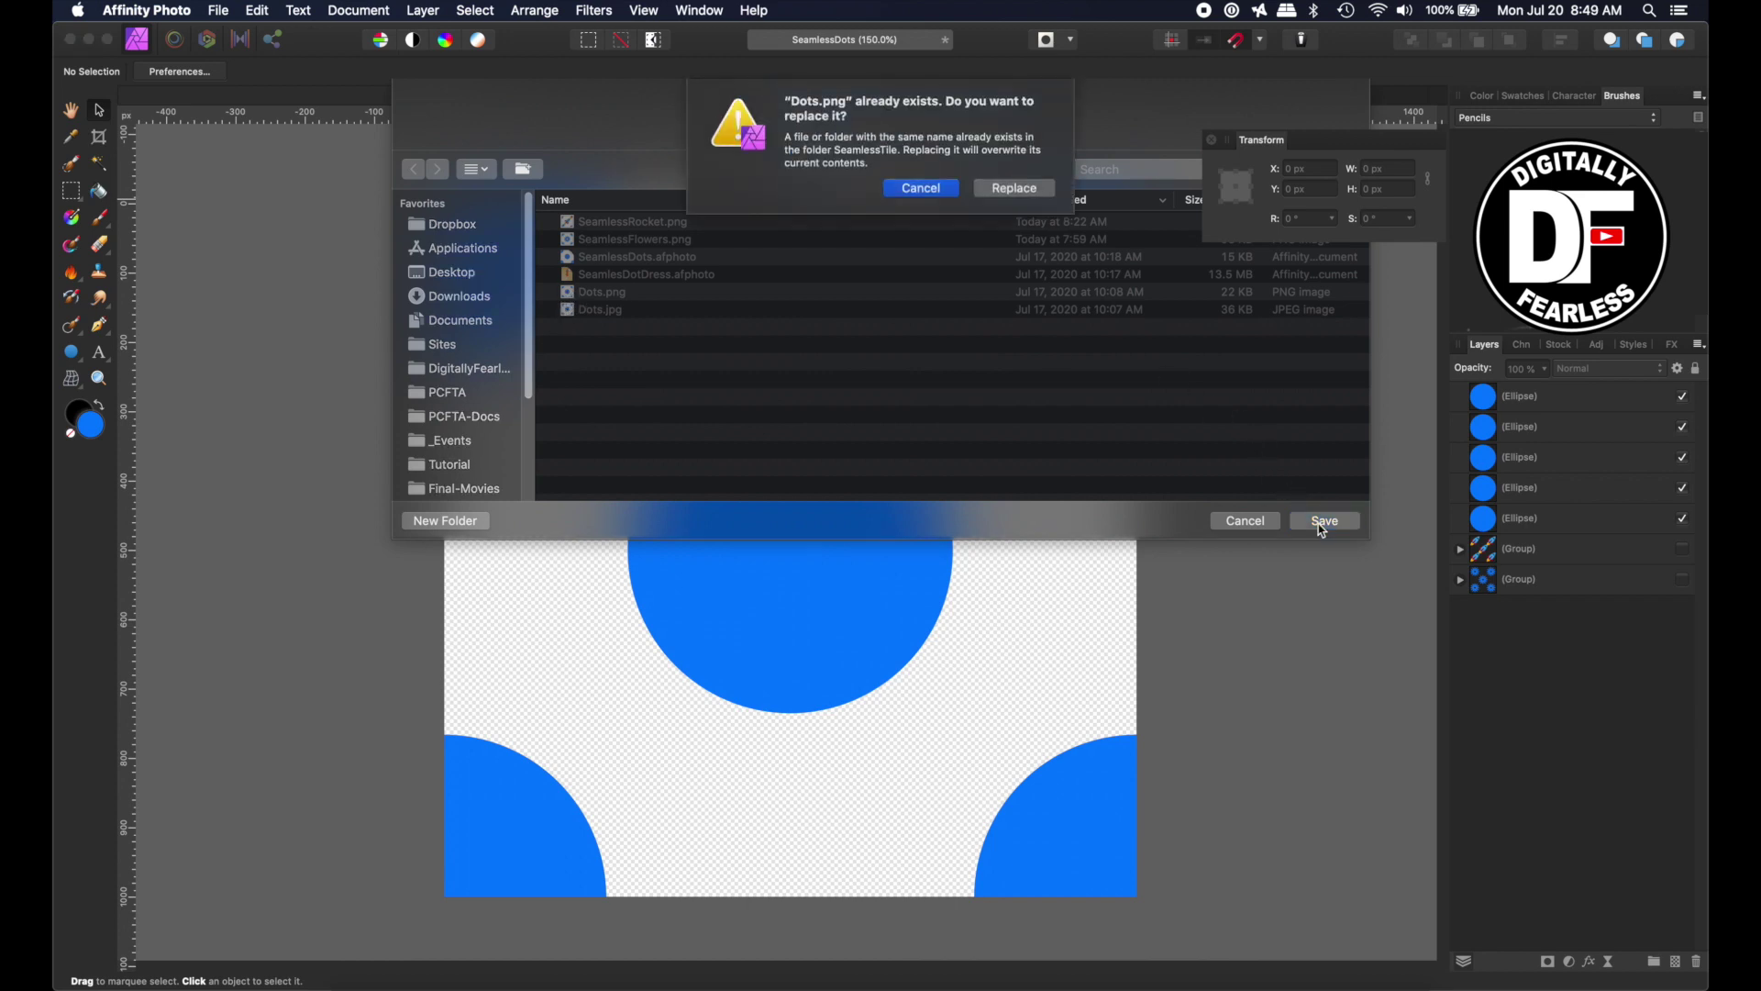
{"action": "left_click", "coordinate": [1035, 187]}
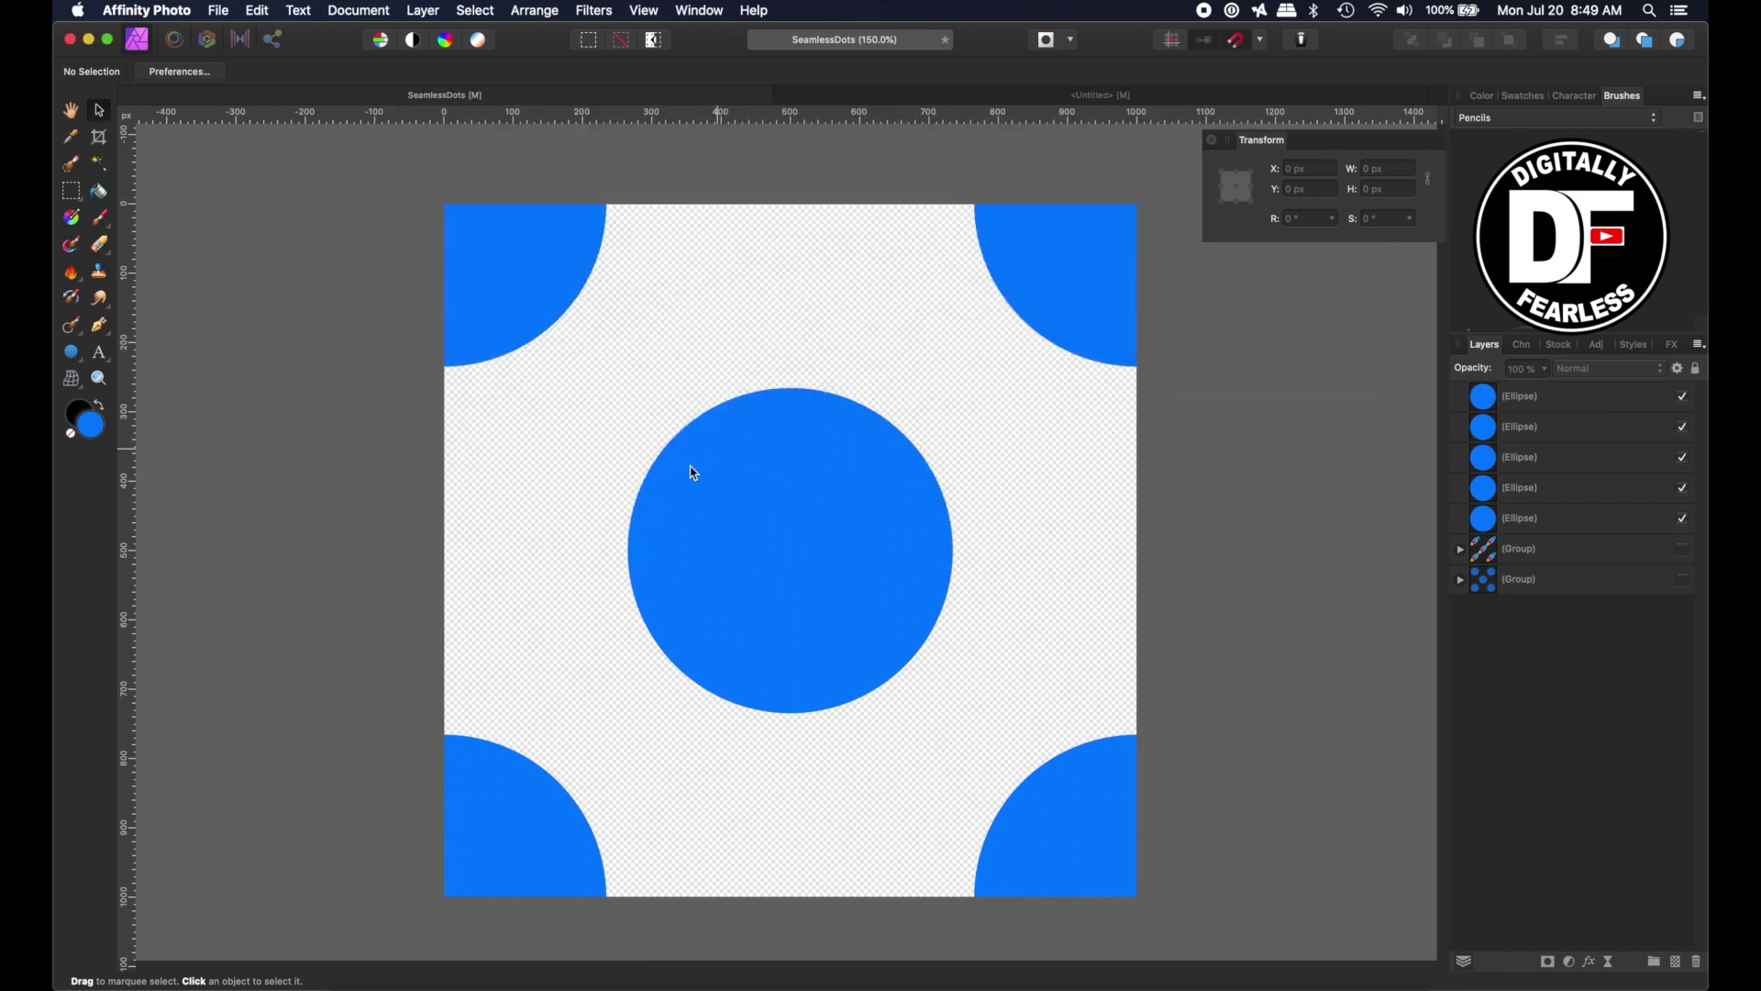
Switch to the open vase photo document and draw a rectangular selection about 739 × 849 px around the white vase
{"action": "left_click", "coordinate": [1019, 94]}
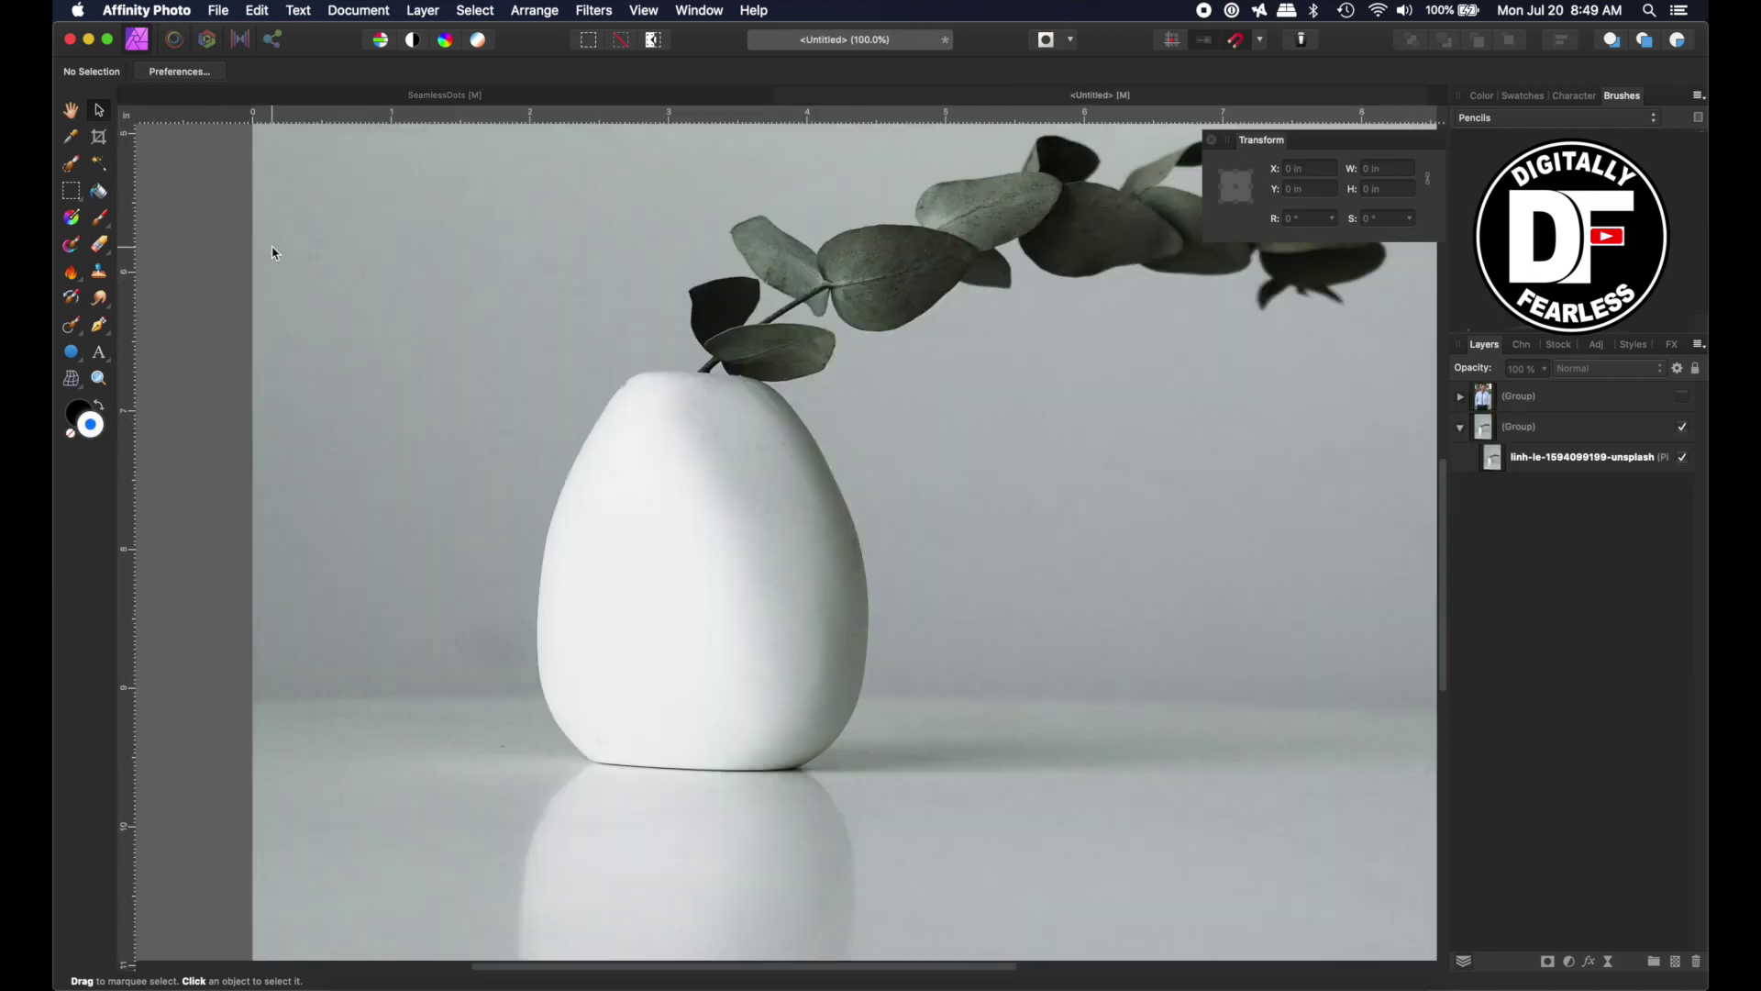
{"action": "scroll", "coordinate": [275, 250], "scroll_direction": "up", "scroll_amount": 6}
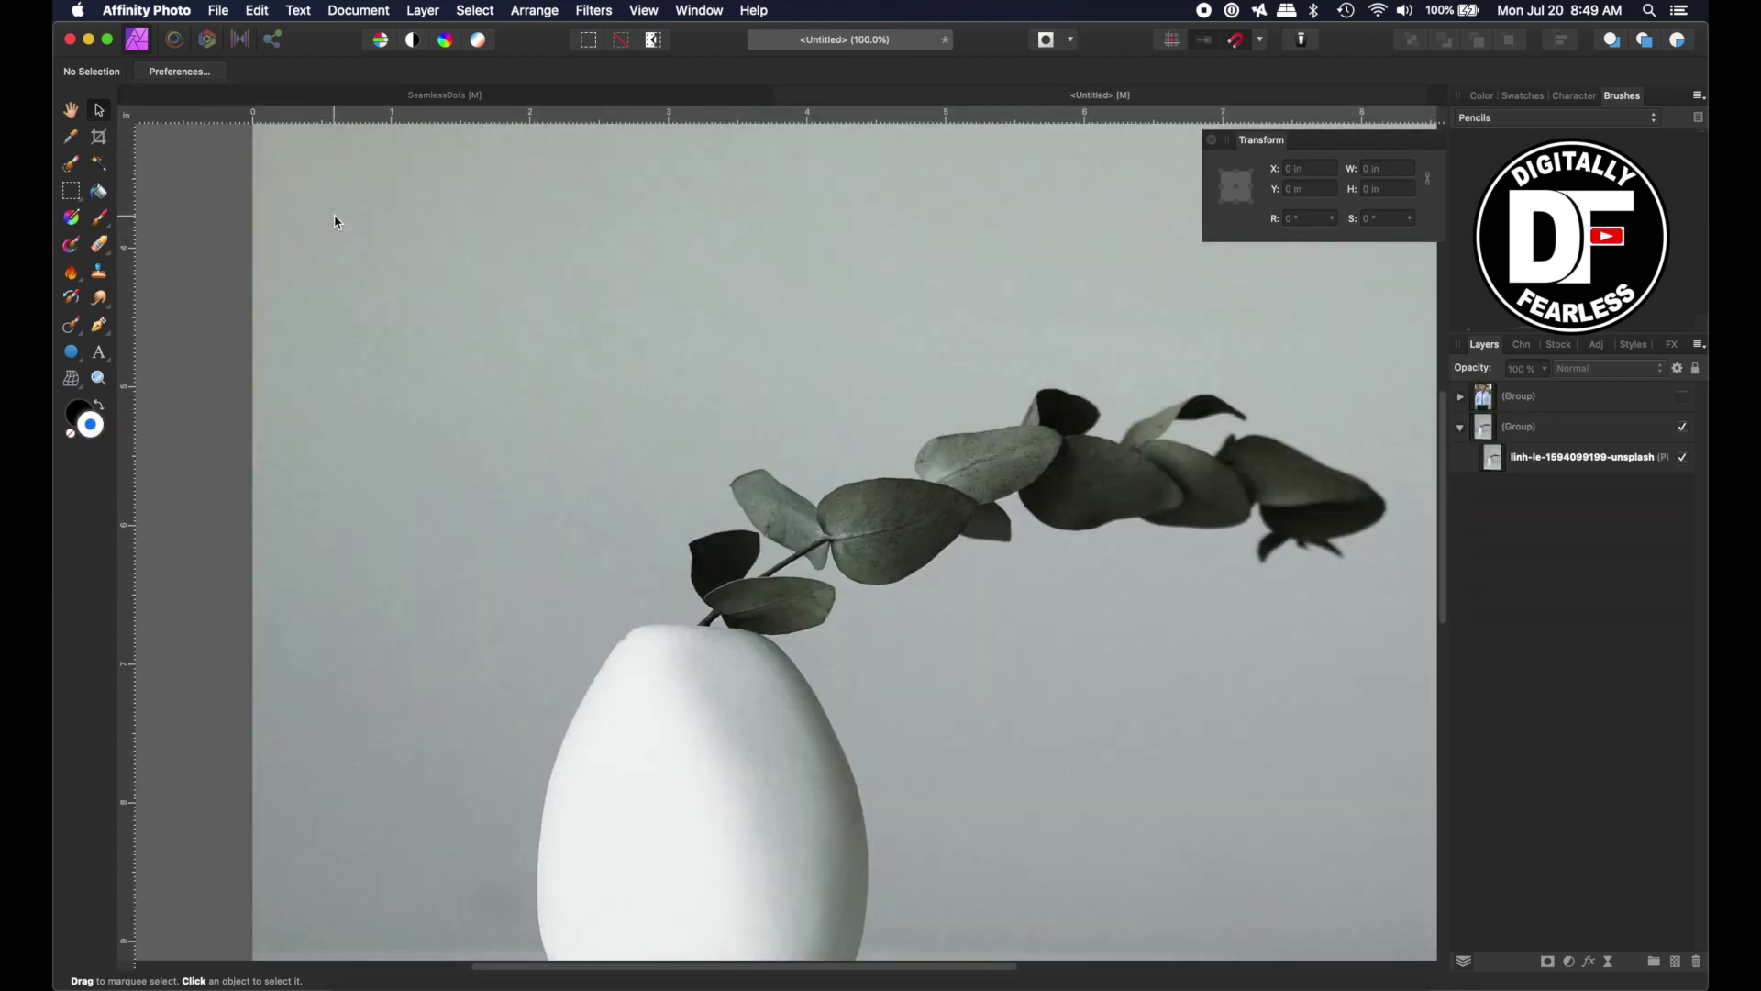
{"action": "key", "text": "super+minus"}
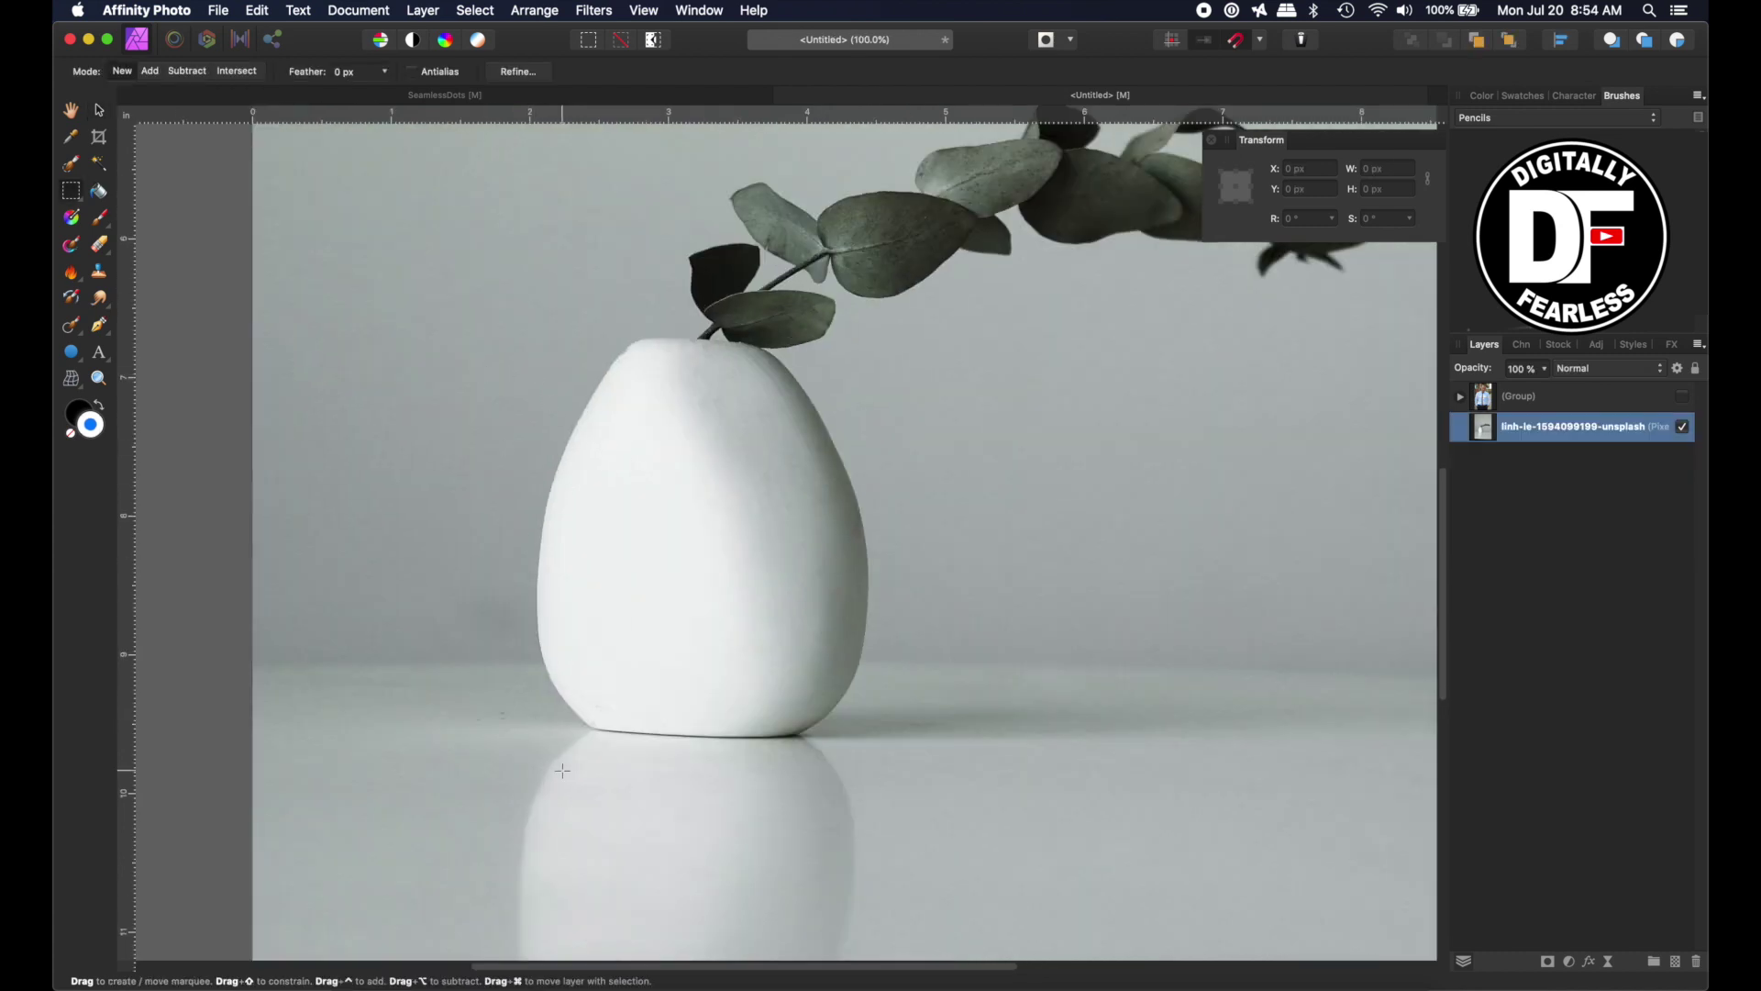
{"action": "left_click_drag", "start_coordinate": [524, 732], "coordinate": [867, 341]}
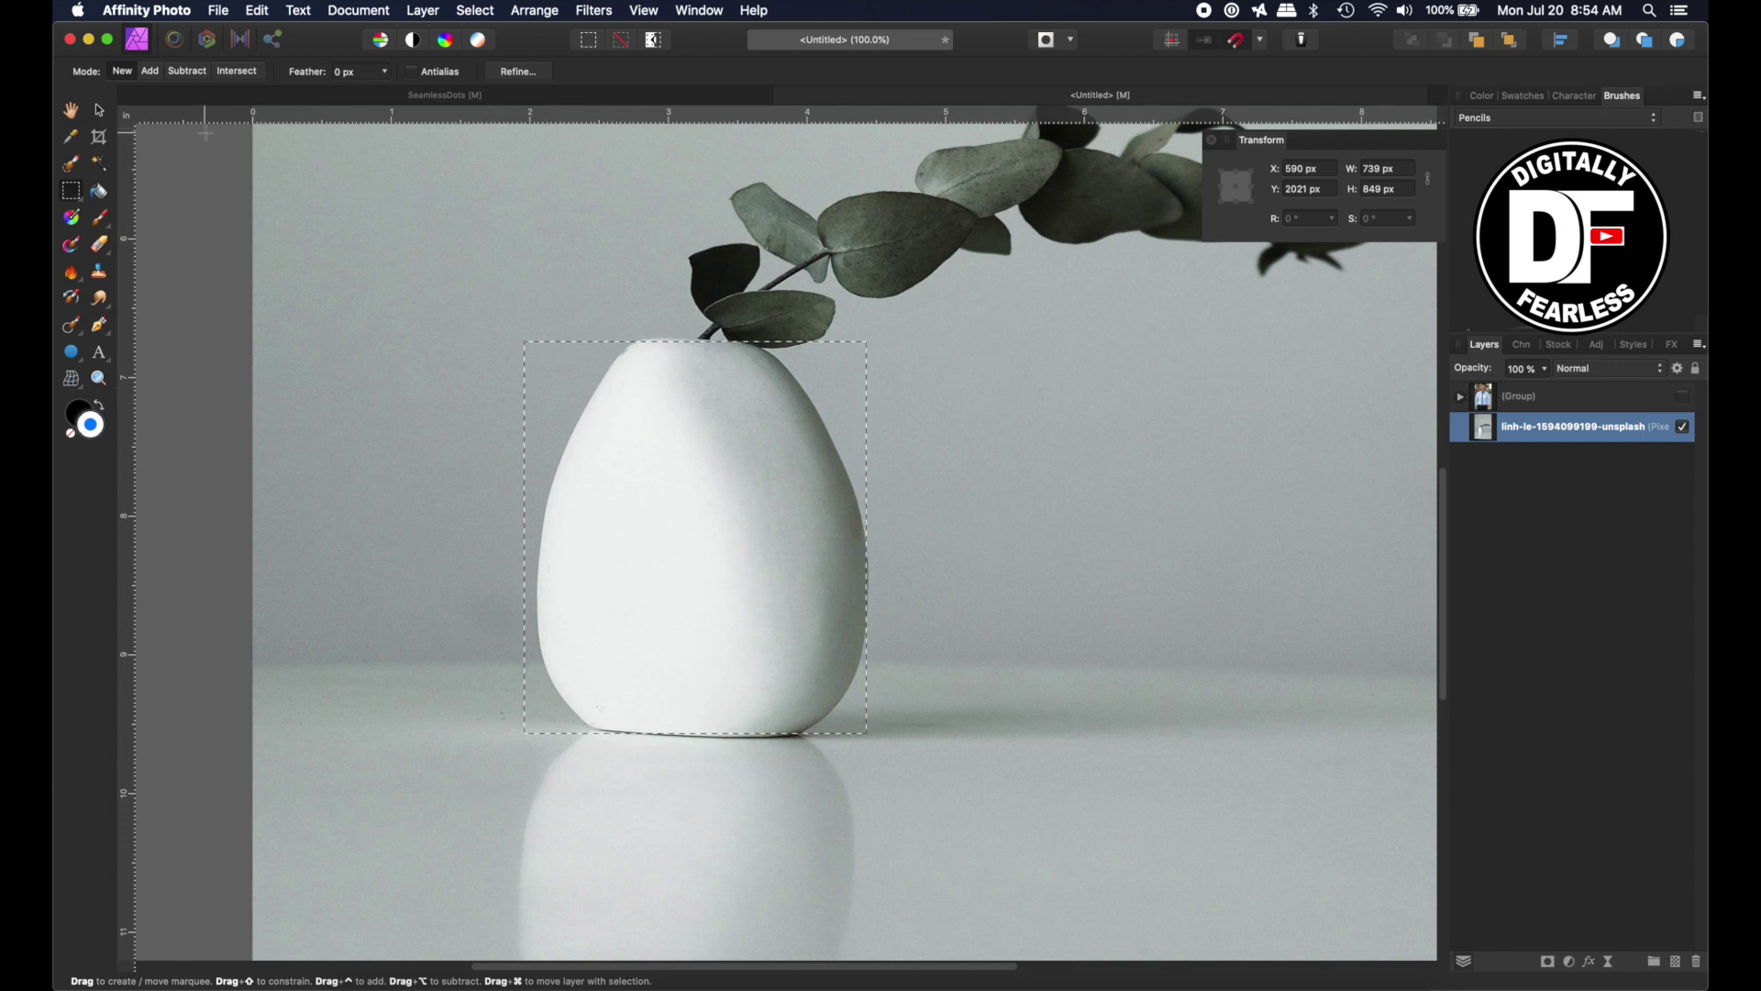
Add a new fill layer within the vase selection and set its fill type to Bitmap using Dots.png
{"action": "left_click", "coordinate": [423, 10]}
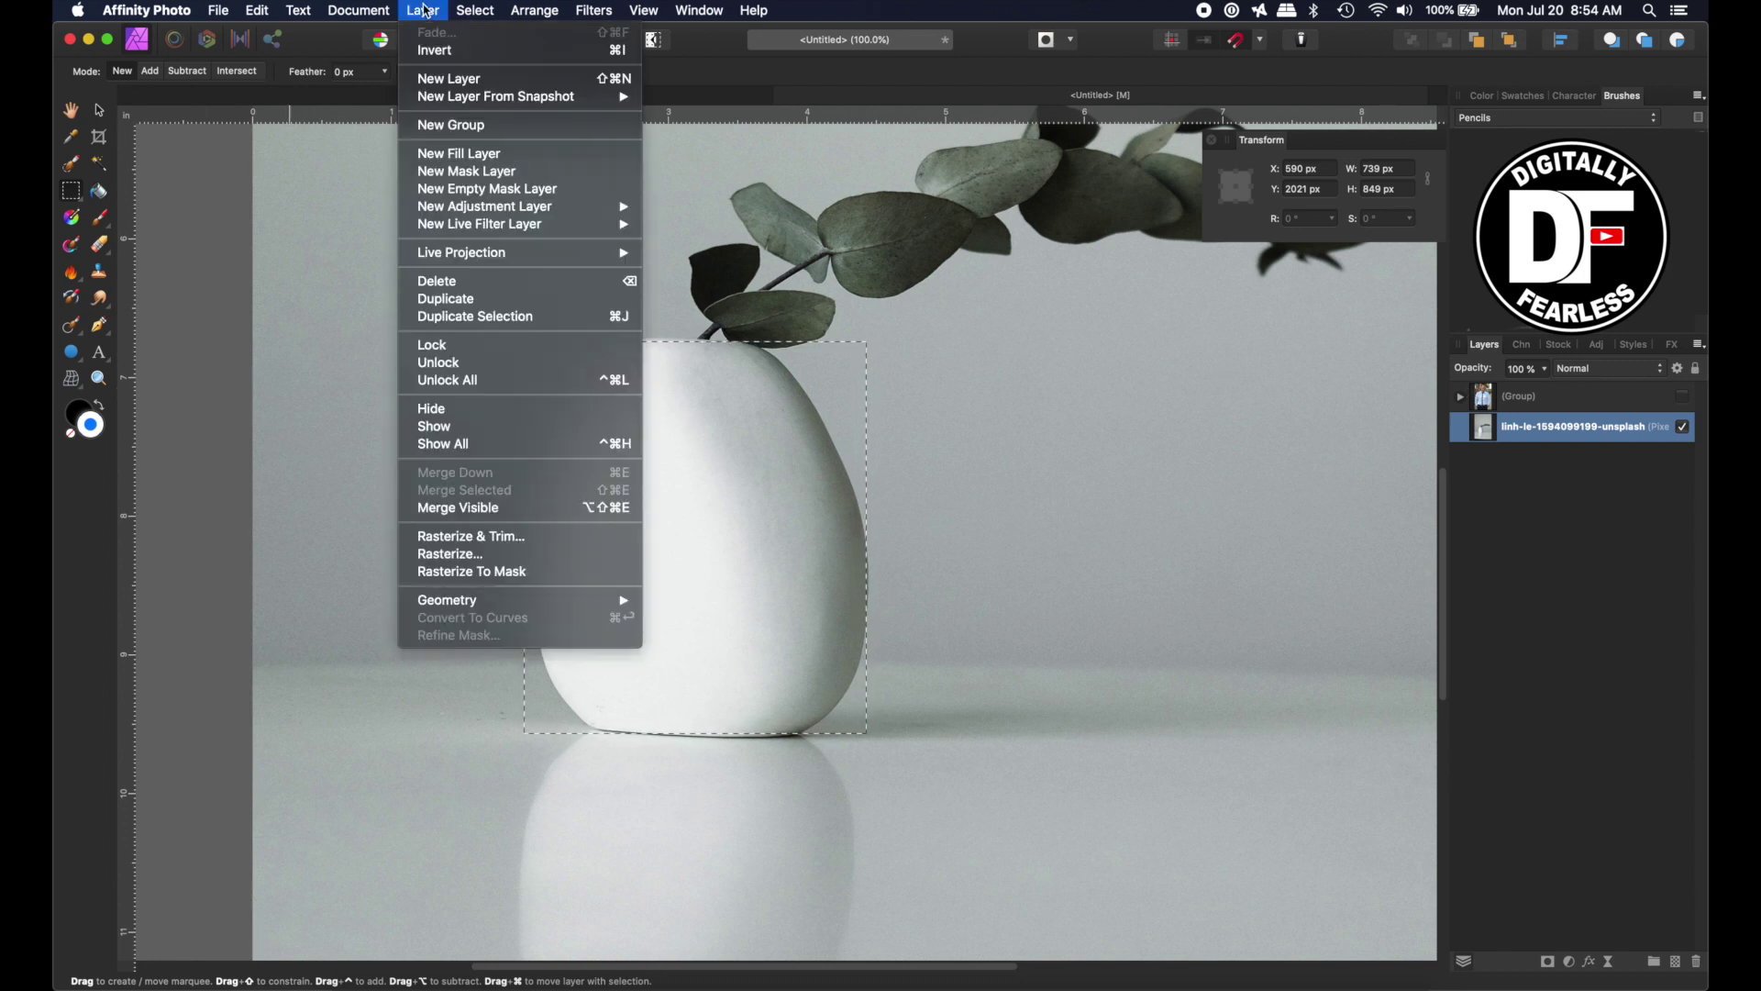
{"action": "left_click", "coordinate": [431, 157]}
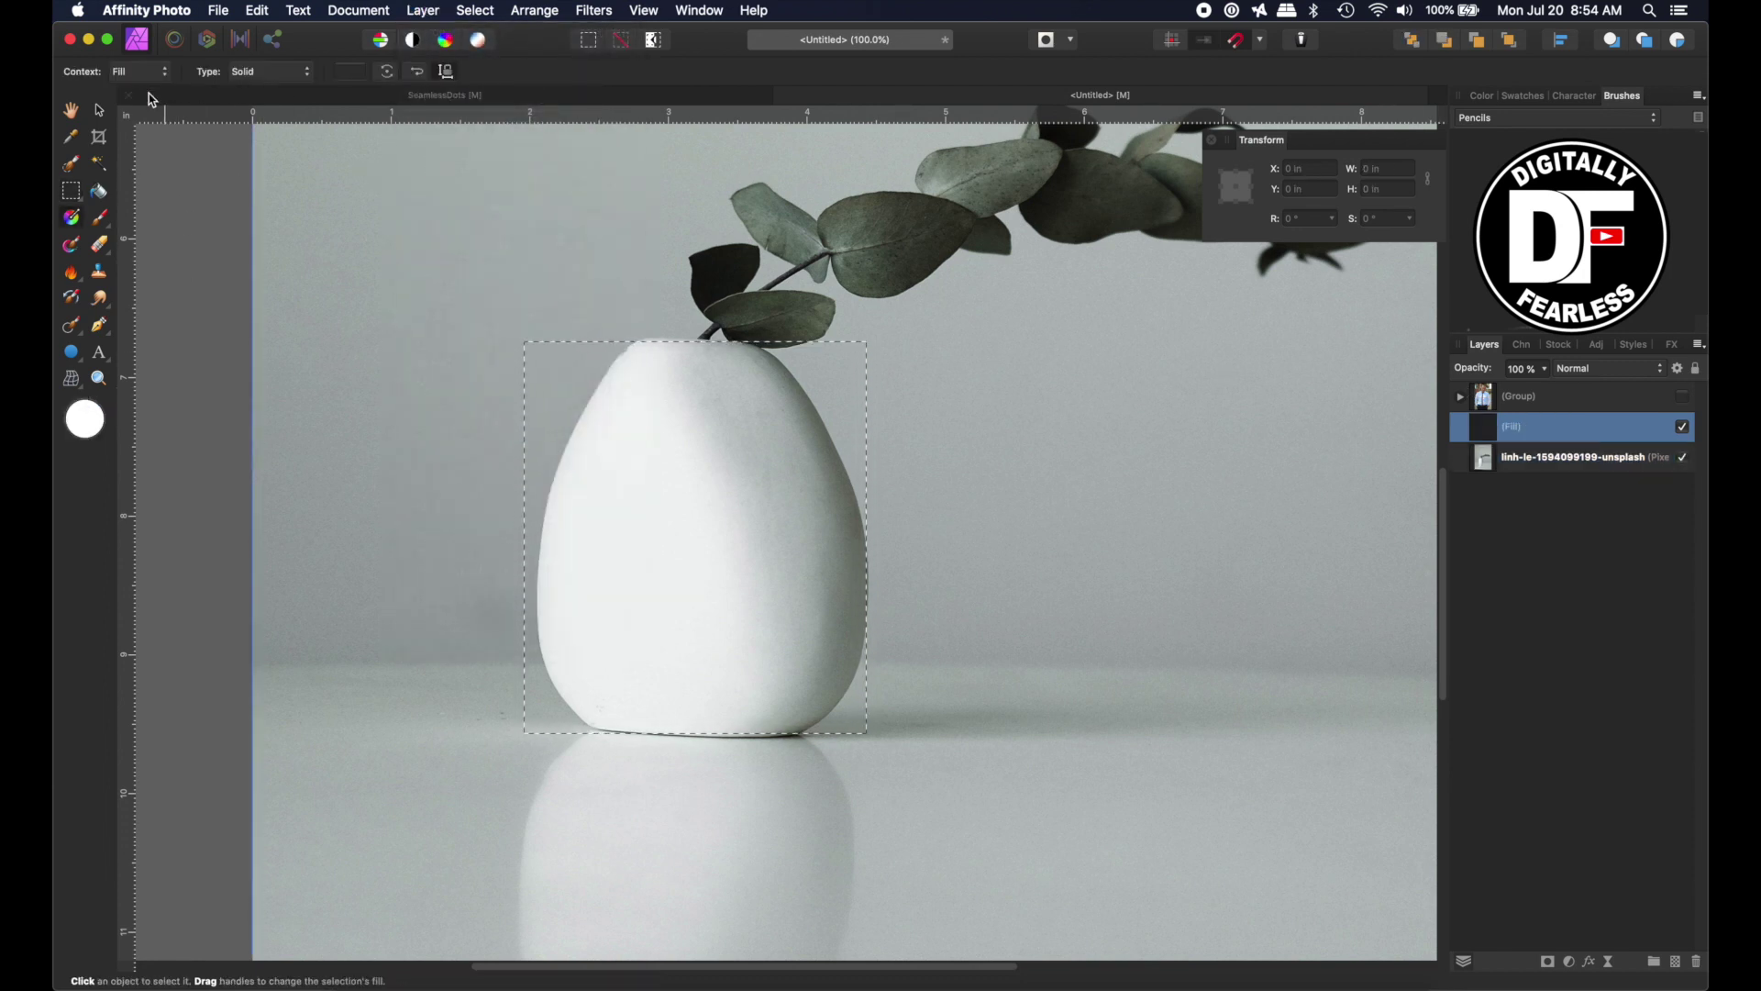
{"action": "left_click", "coordinate": [258, 72]}
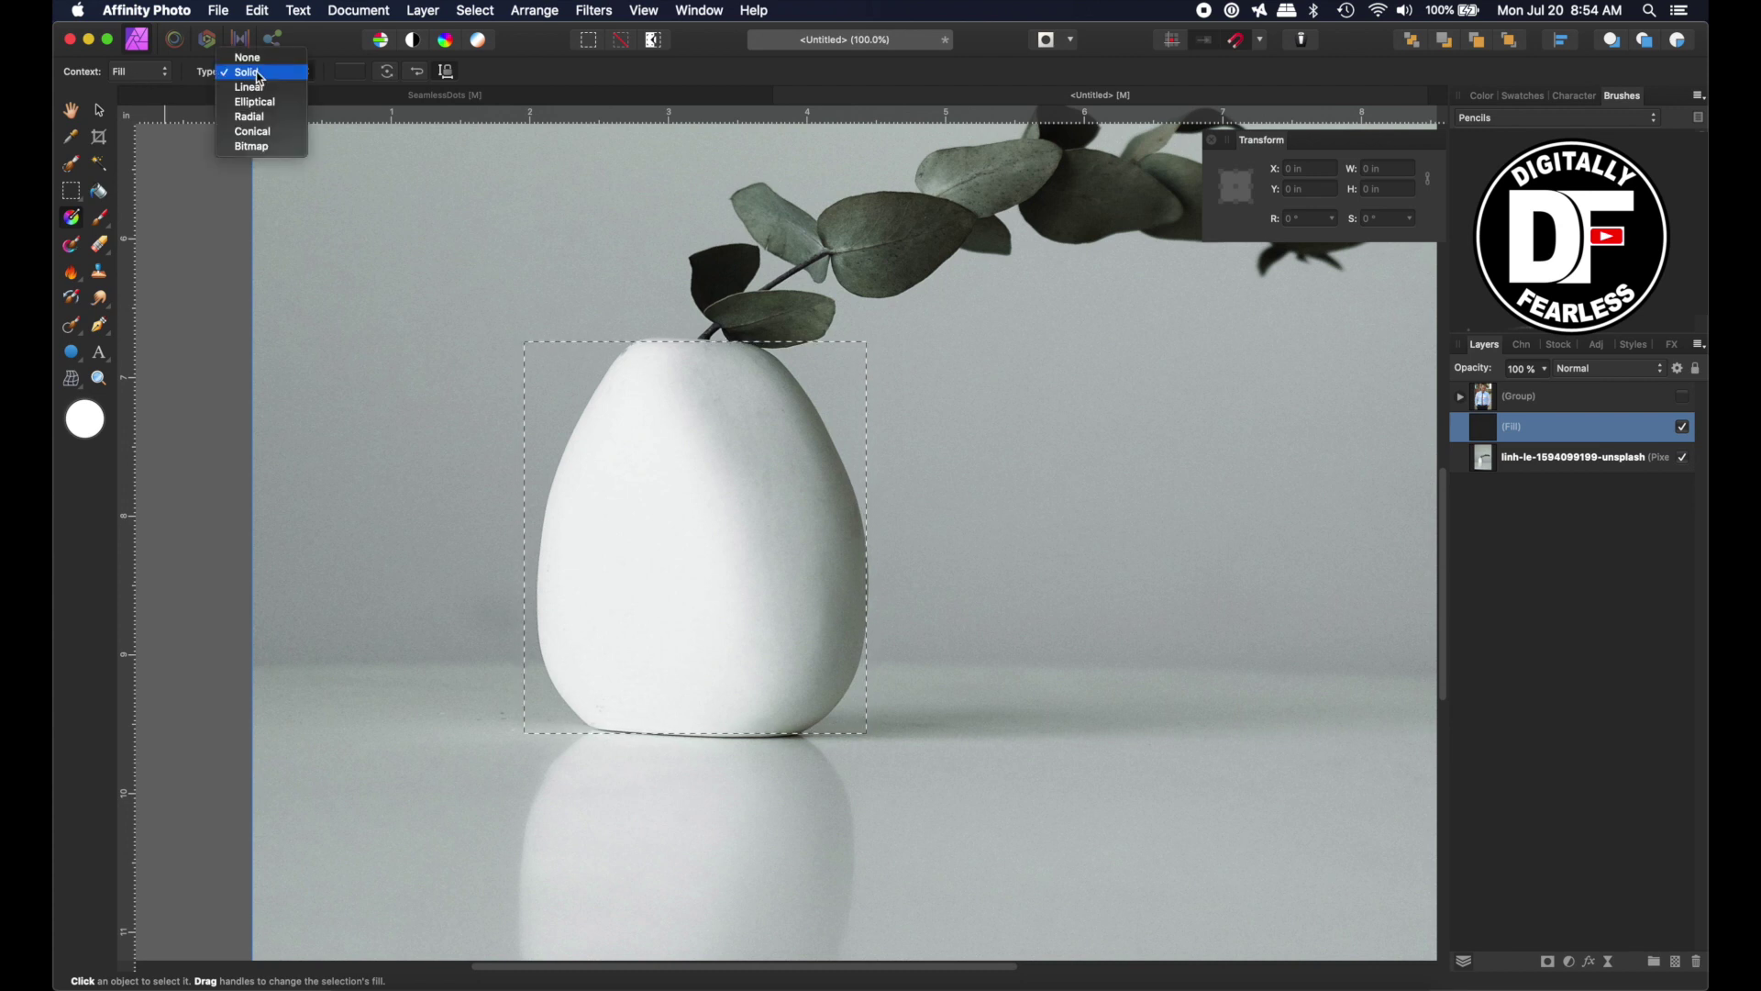
{"action": "left_click", "coordinate": [251, 147]}
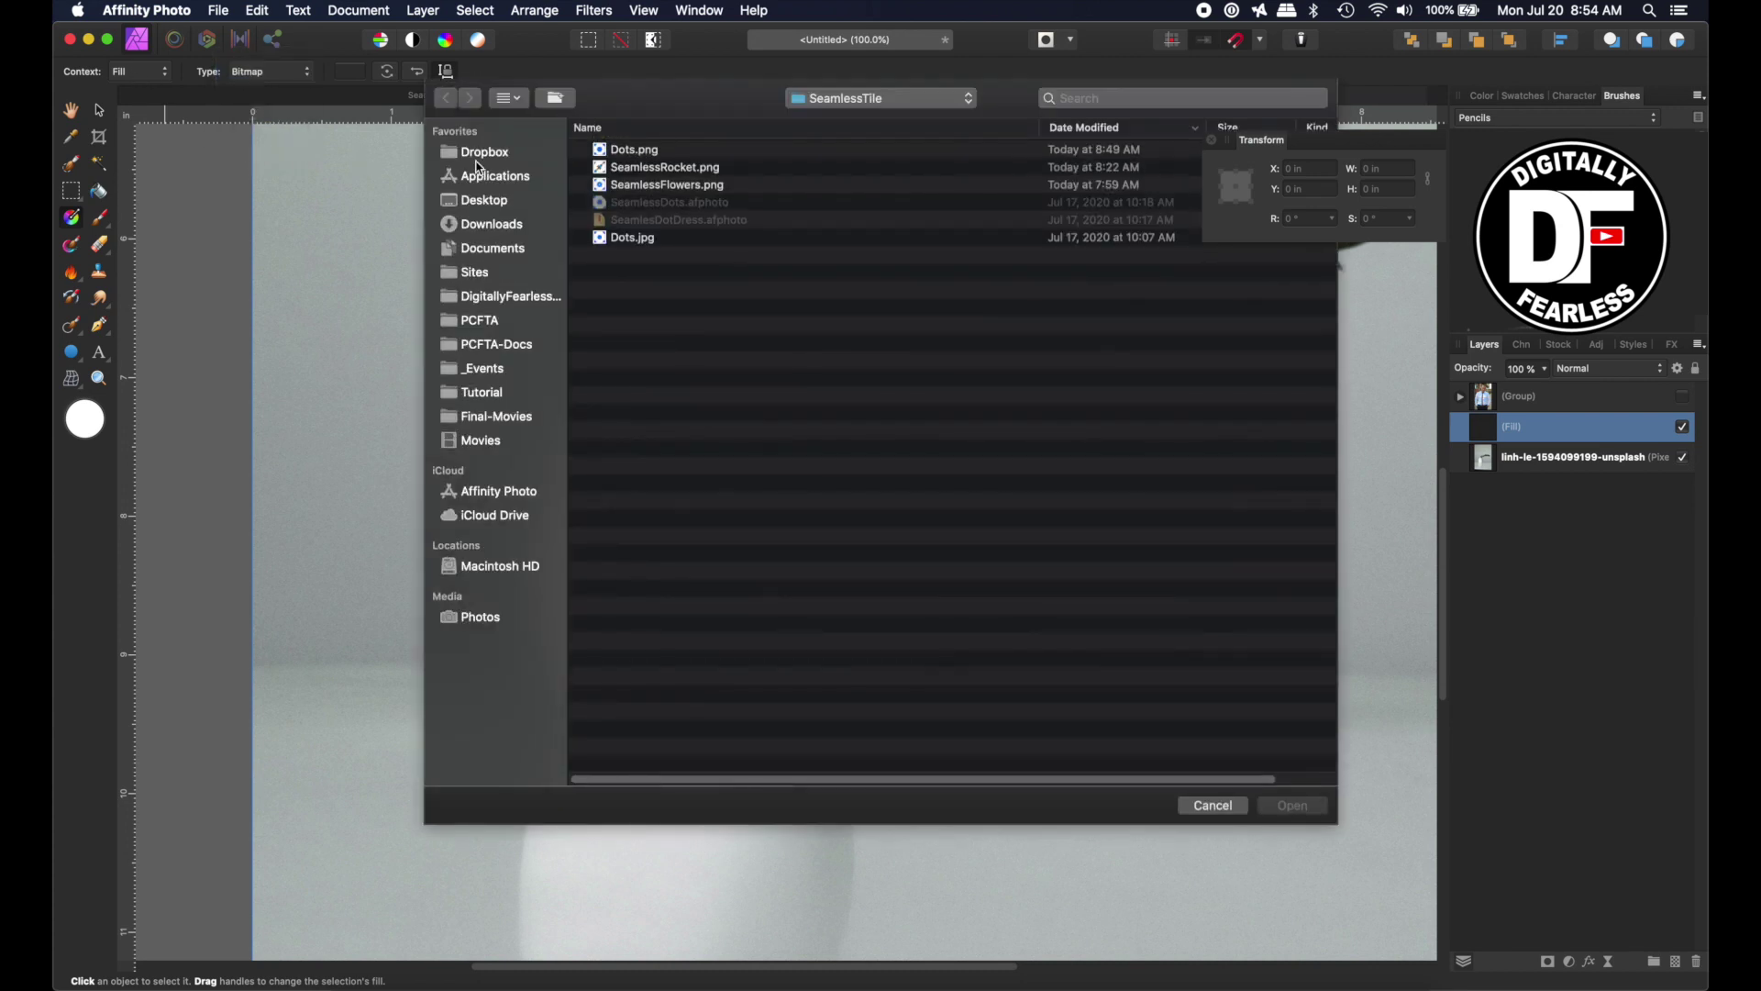
{"action": "left_click", "coordinate": [605, 150]}
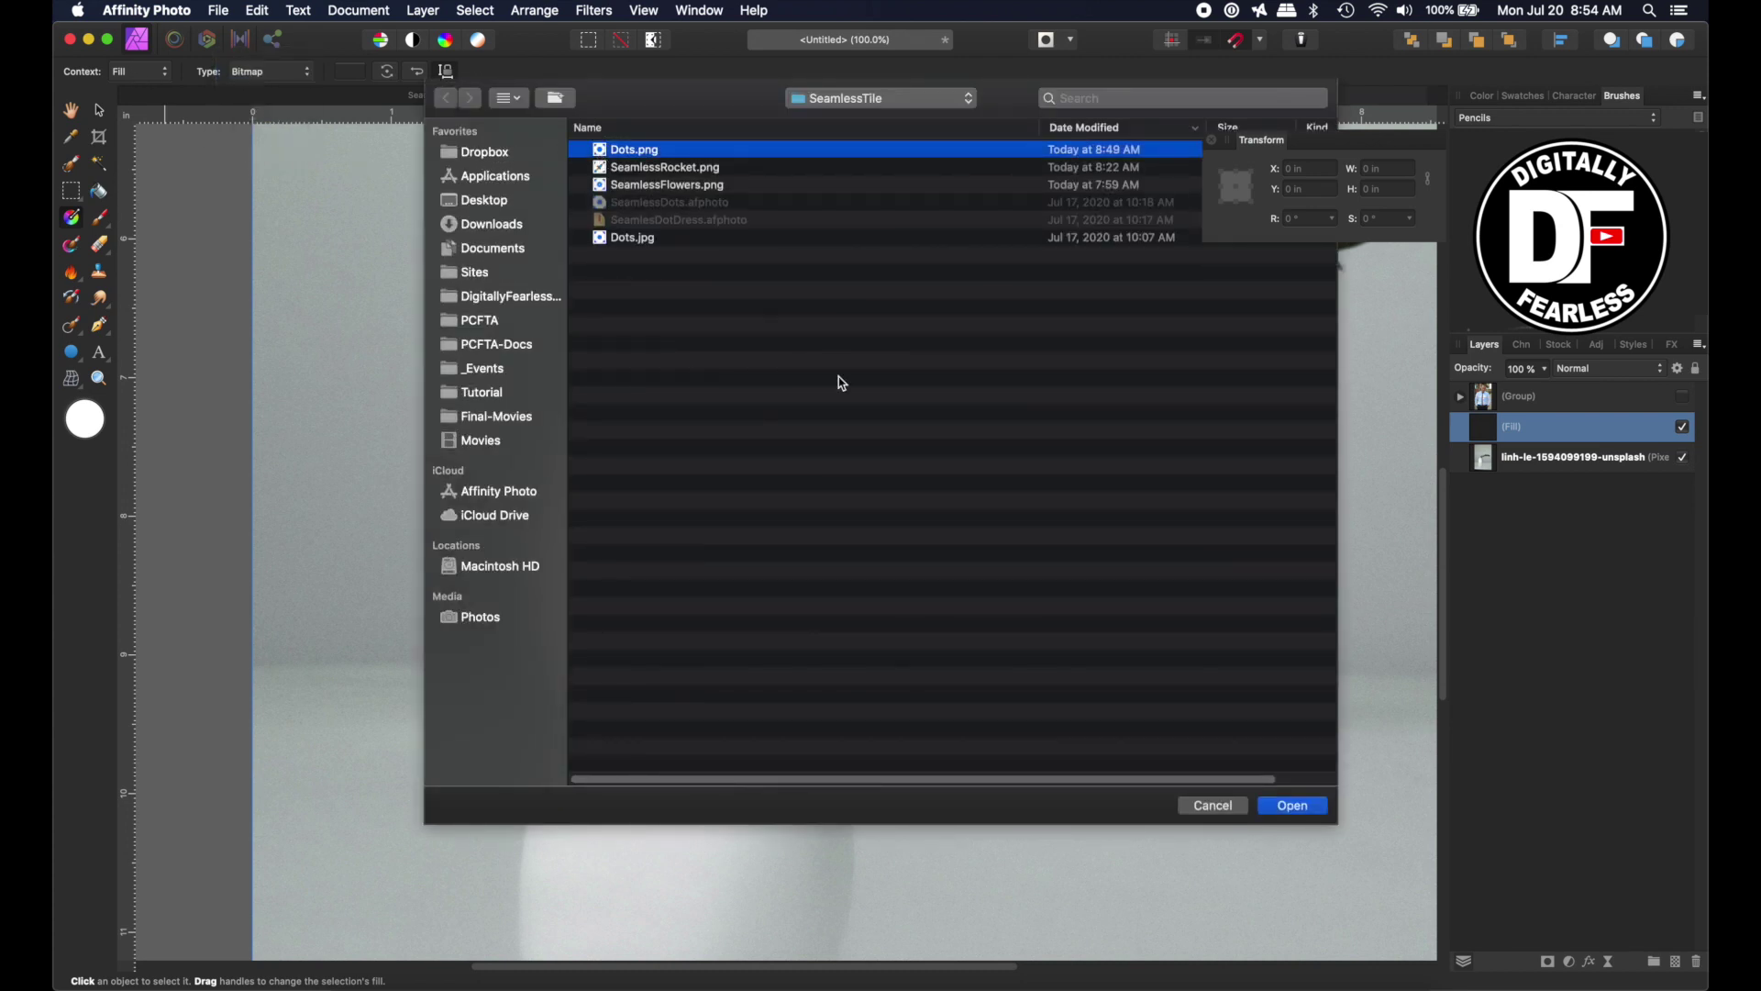
{"action": "left_click", "coordinate": [1288, 805]}
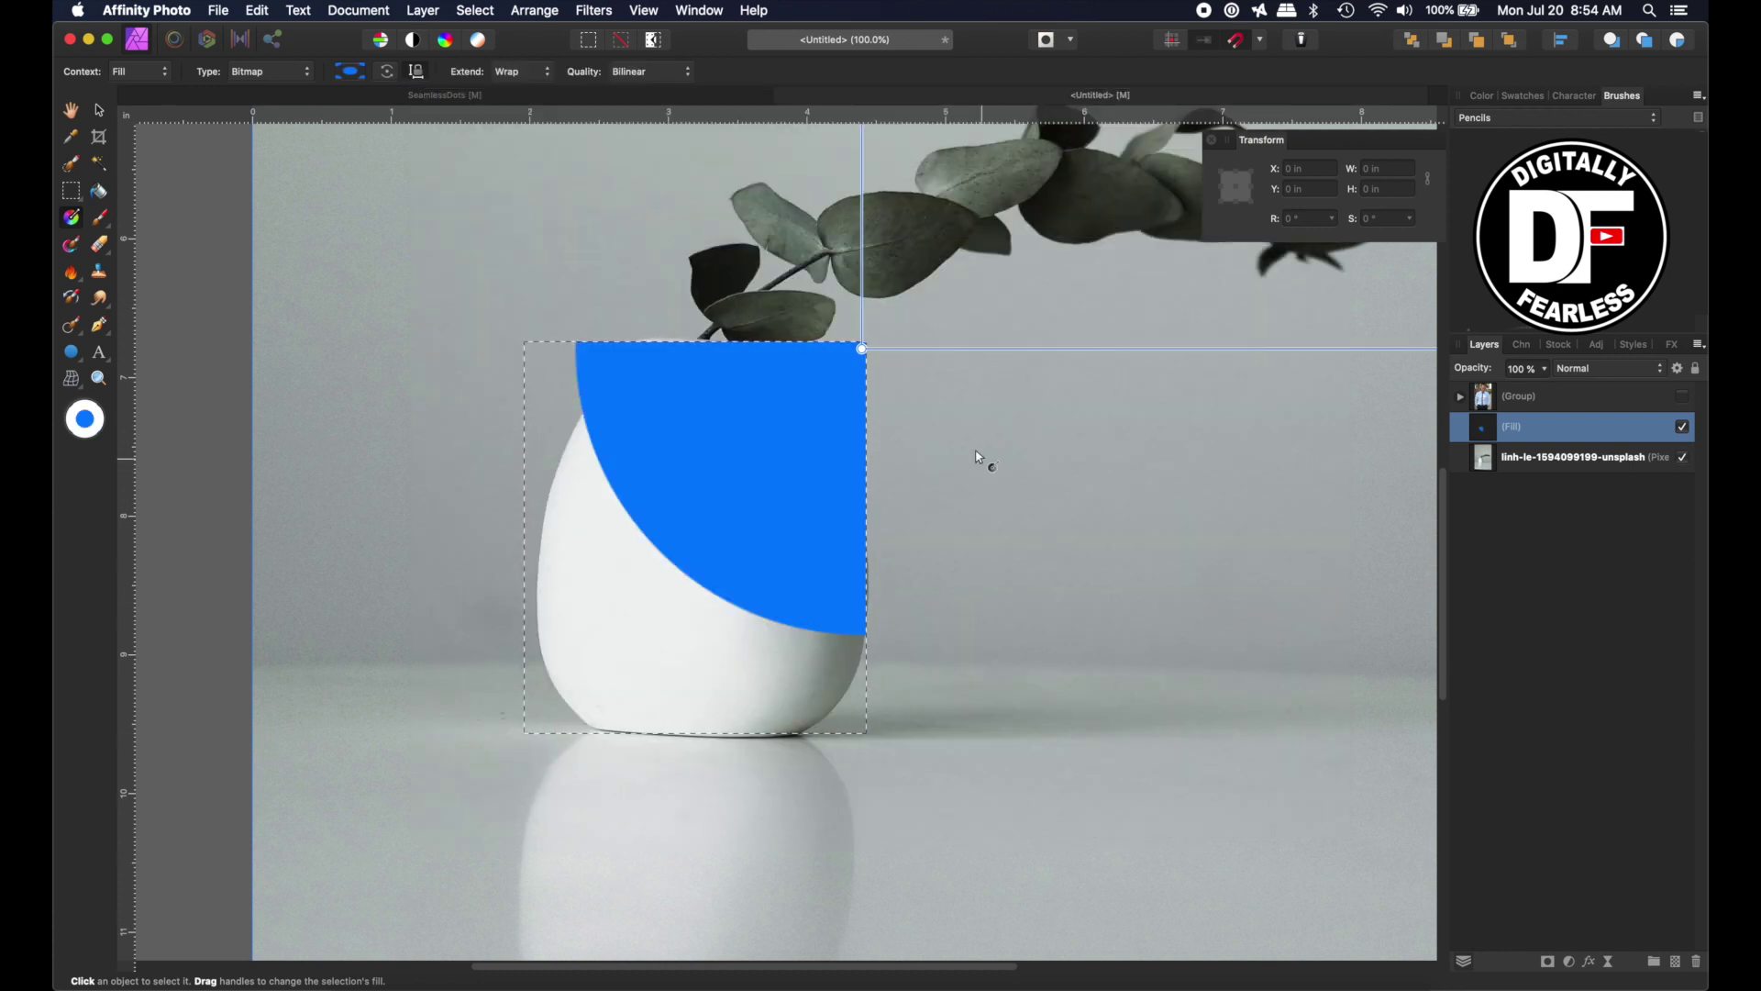
Scale the bitmap fill down to small dots repeating across the vase selection, keeping the pattern's rows level
{"action": "scroll", "coordinate": [936, 385], "scroll_direction": "up", "scroll_amount": 10}
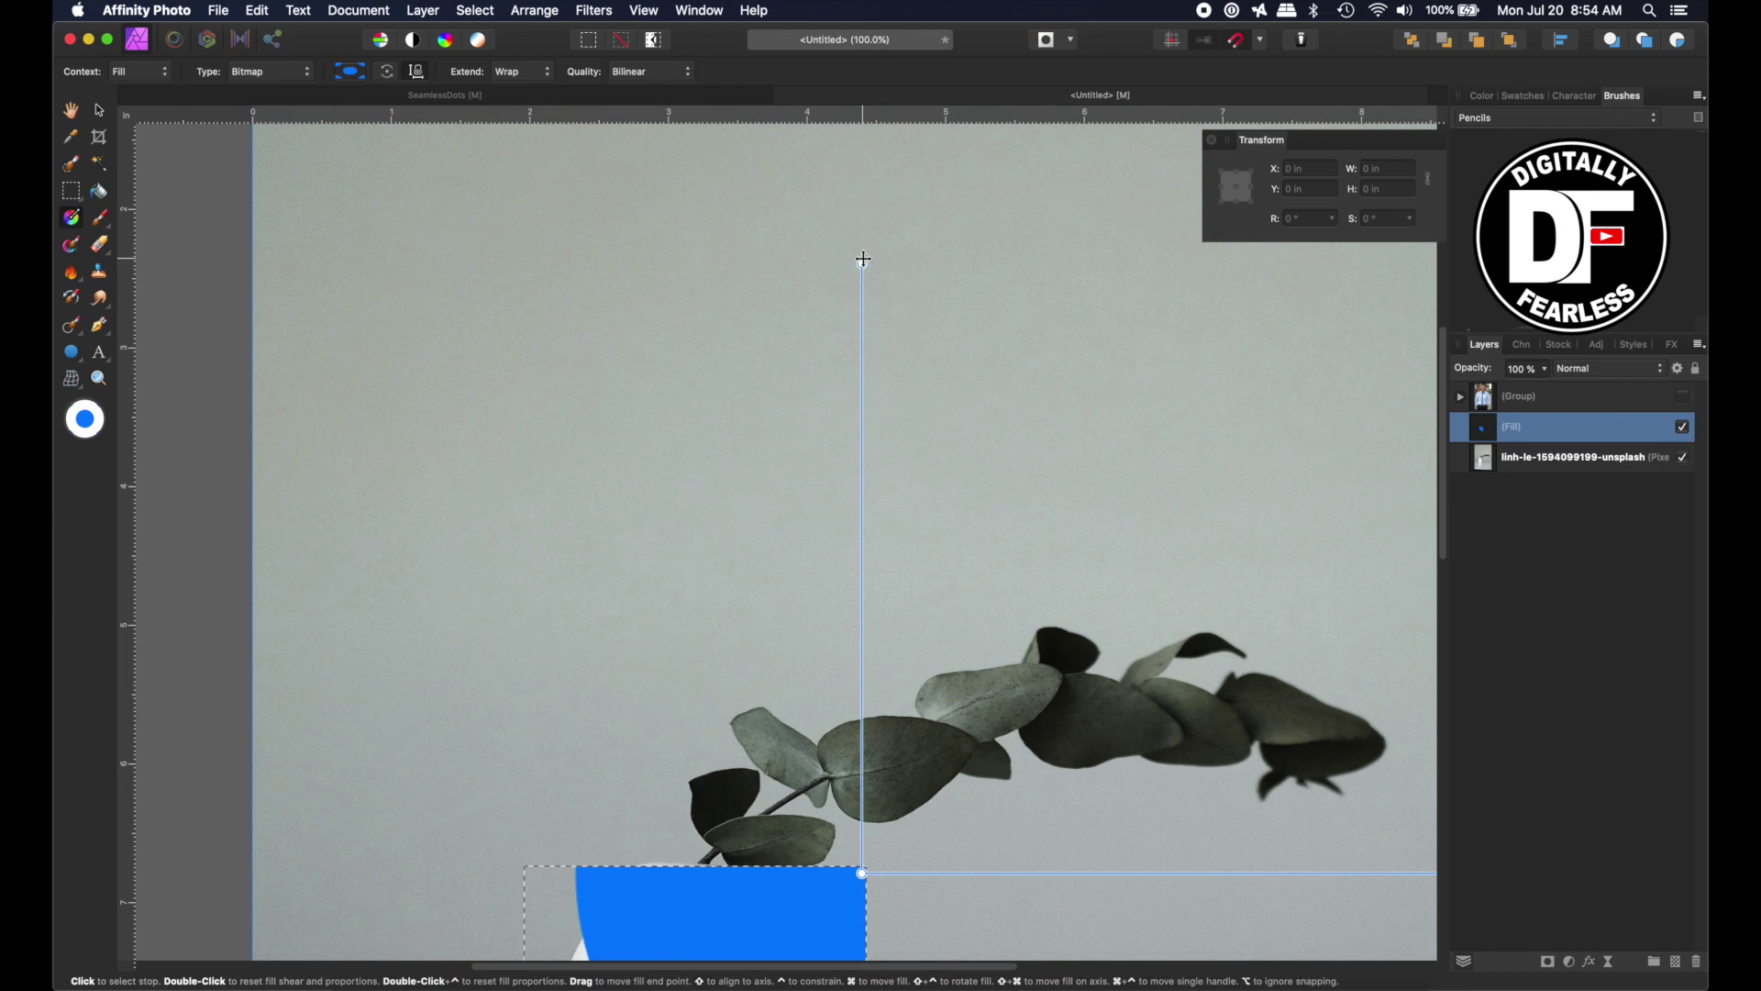
{"action": "left_click_drag", "start_coordinate": [864, 263], "coordinate": [860, 840]}
{"action": "scroll", "coordinate": [860, 842], "scroll_direction": "down", "scroll_amount": 5}
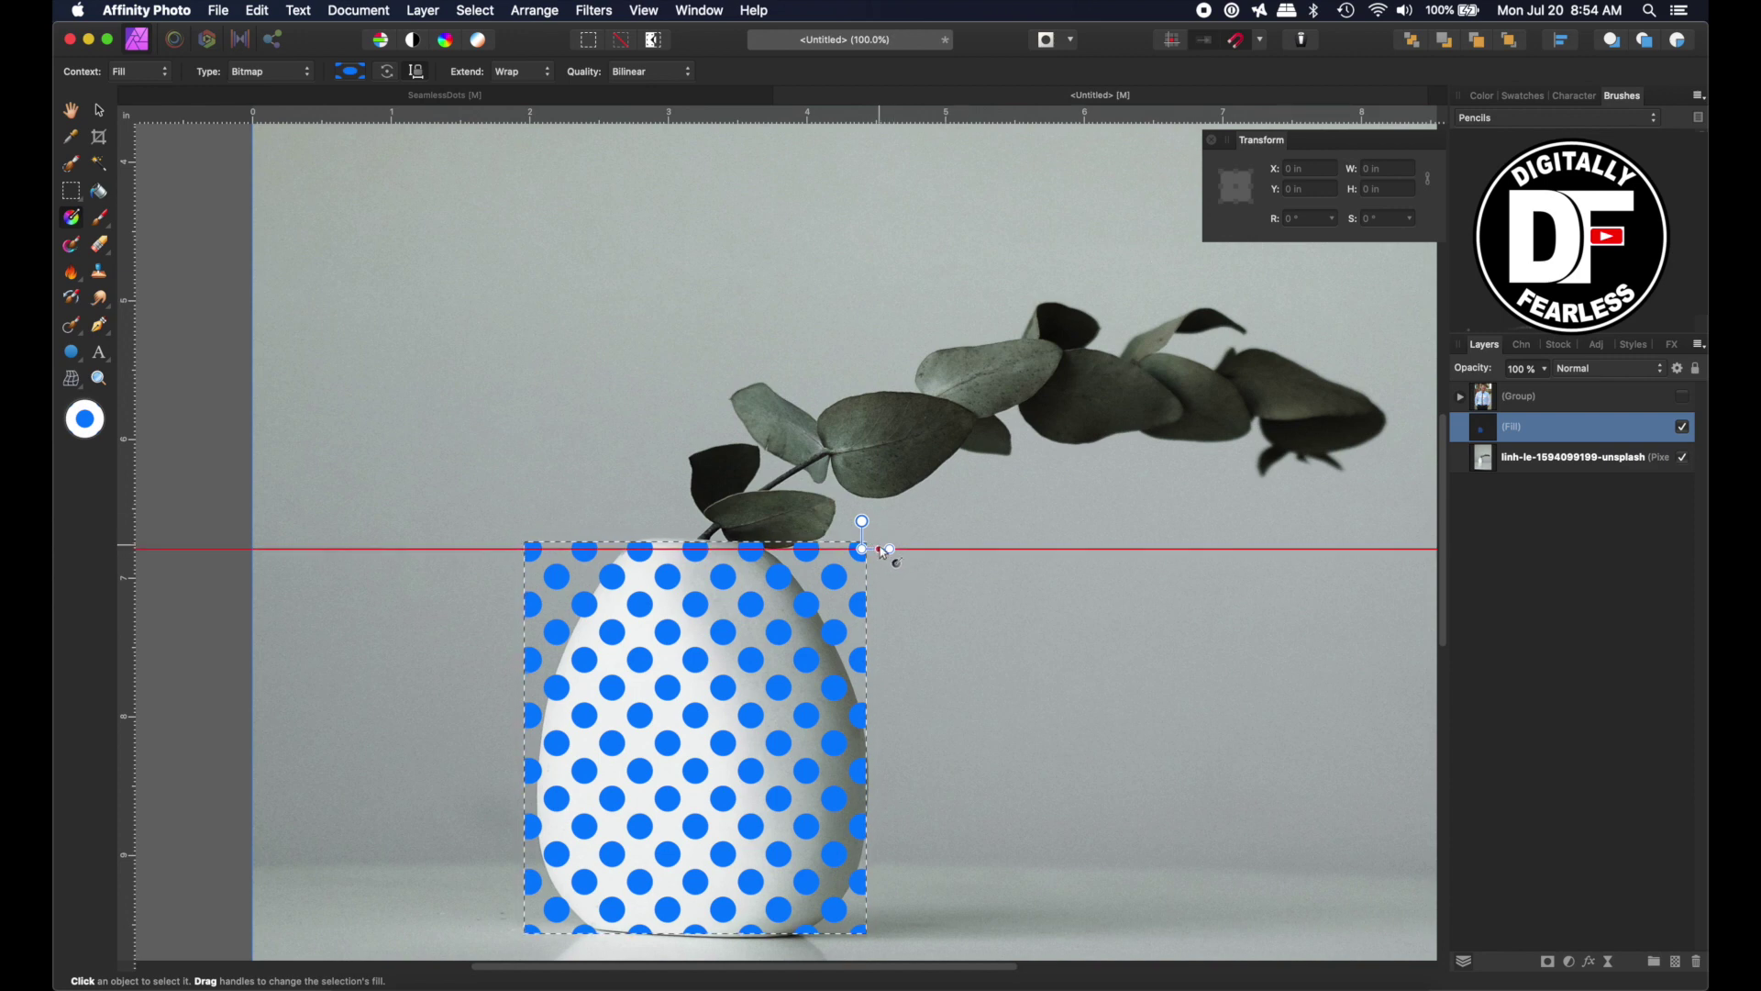
{"action": "left_click_drag", "start_coordinate": [881, 547], "coordinate": [878, 540]}
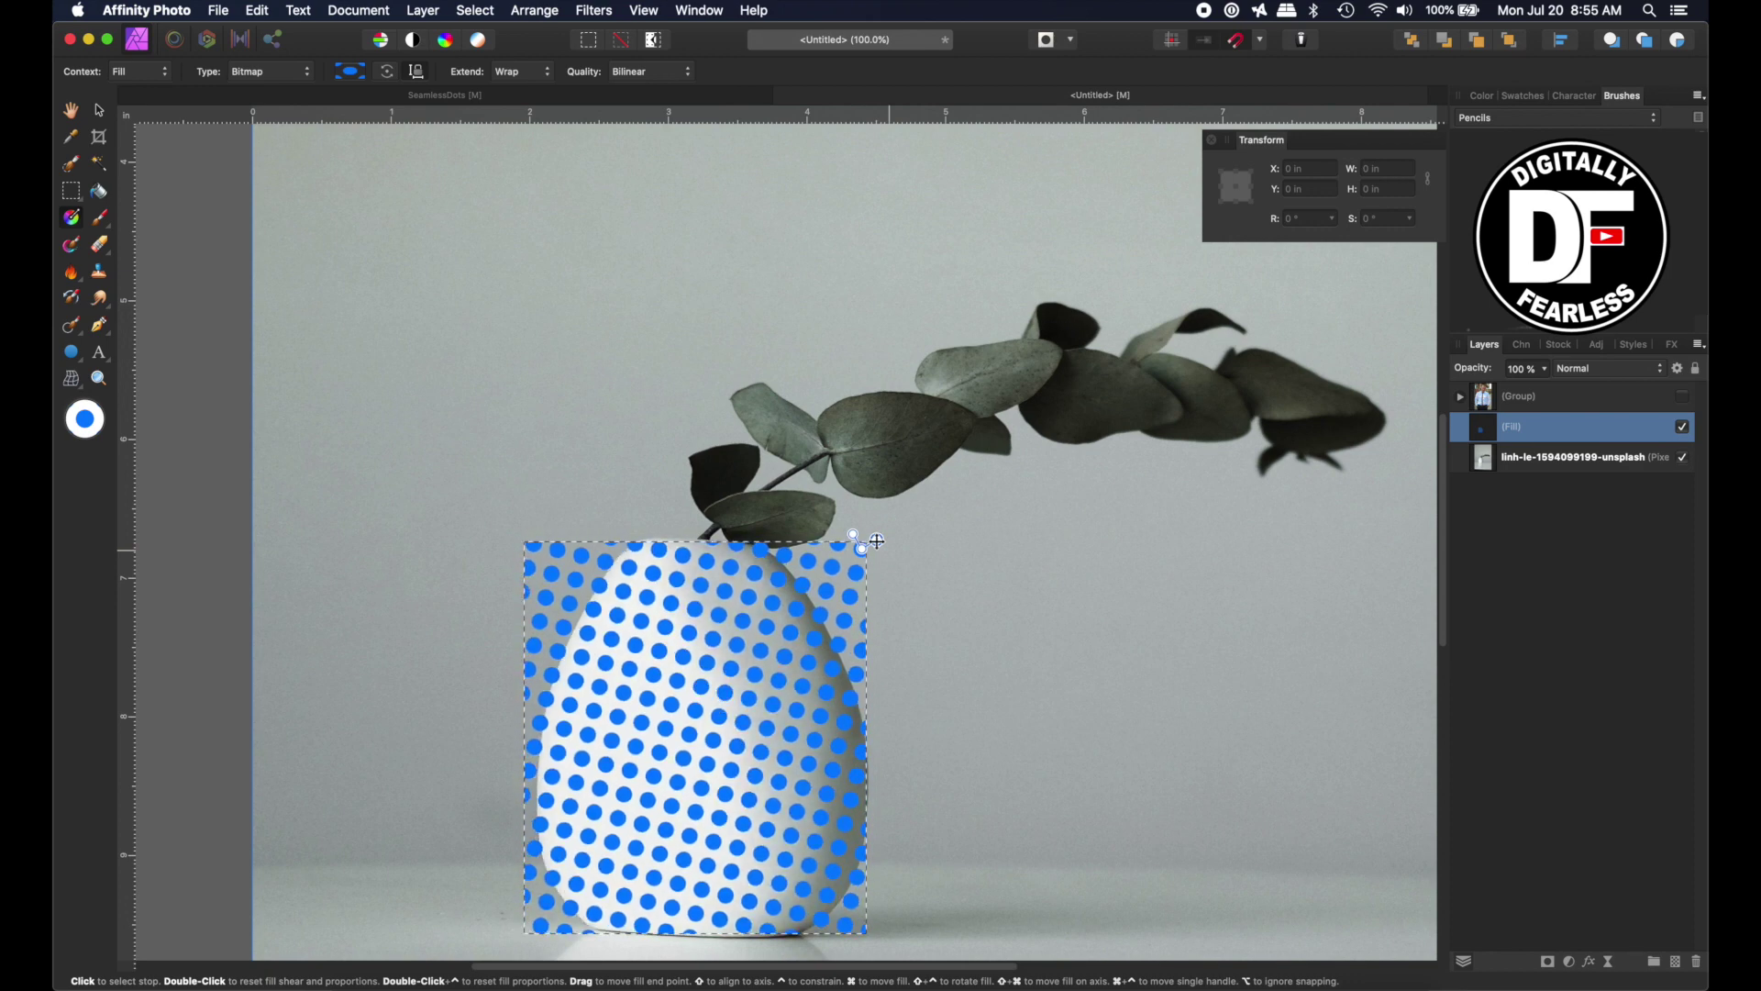
{"action": "left_click_drag", "start_coordinate": [878, 541], "coordinate": [878, 546]}
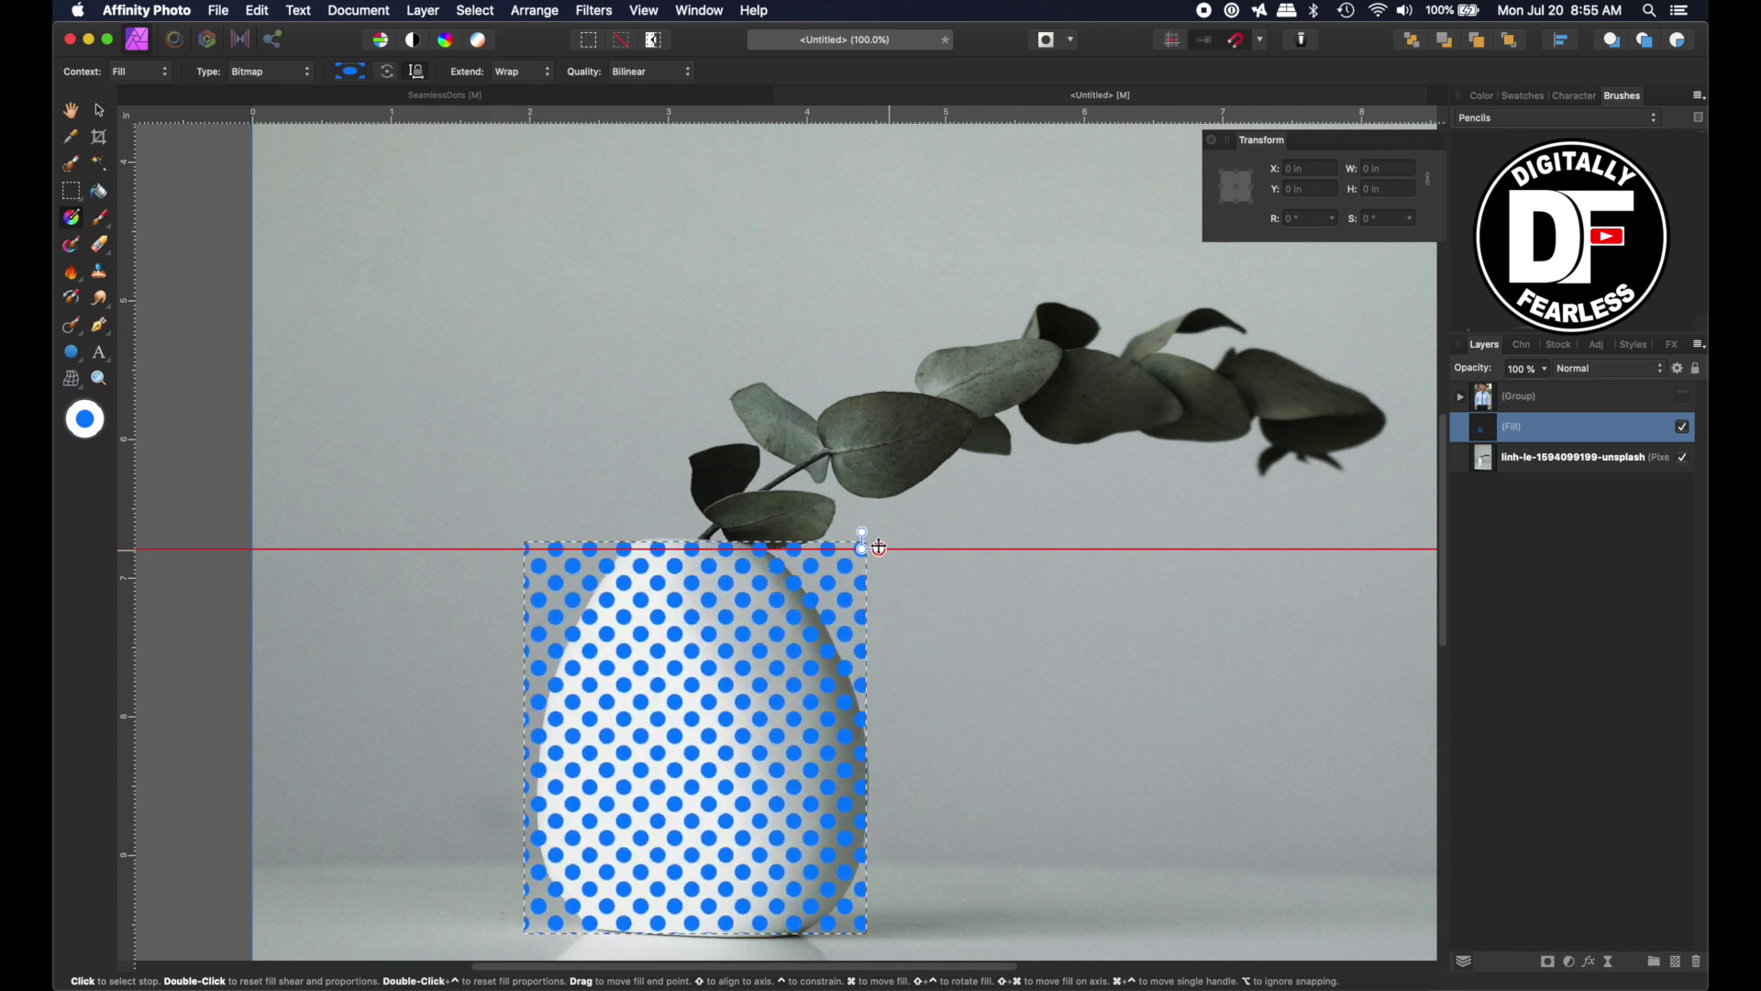
{"action": "left_click_drag", "start_coordinate": [877, 546], "coordinate": [878, 547]}
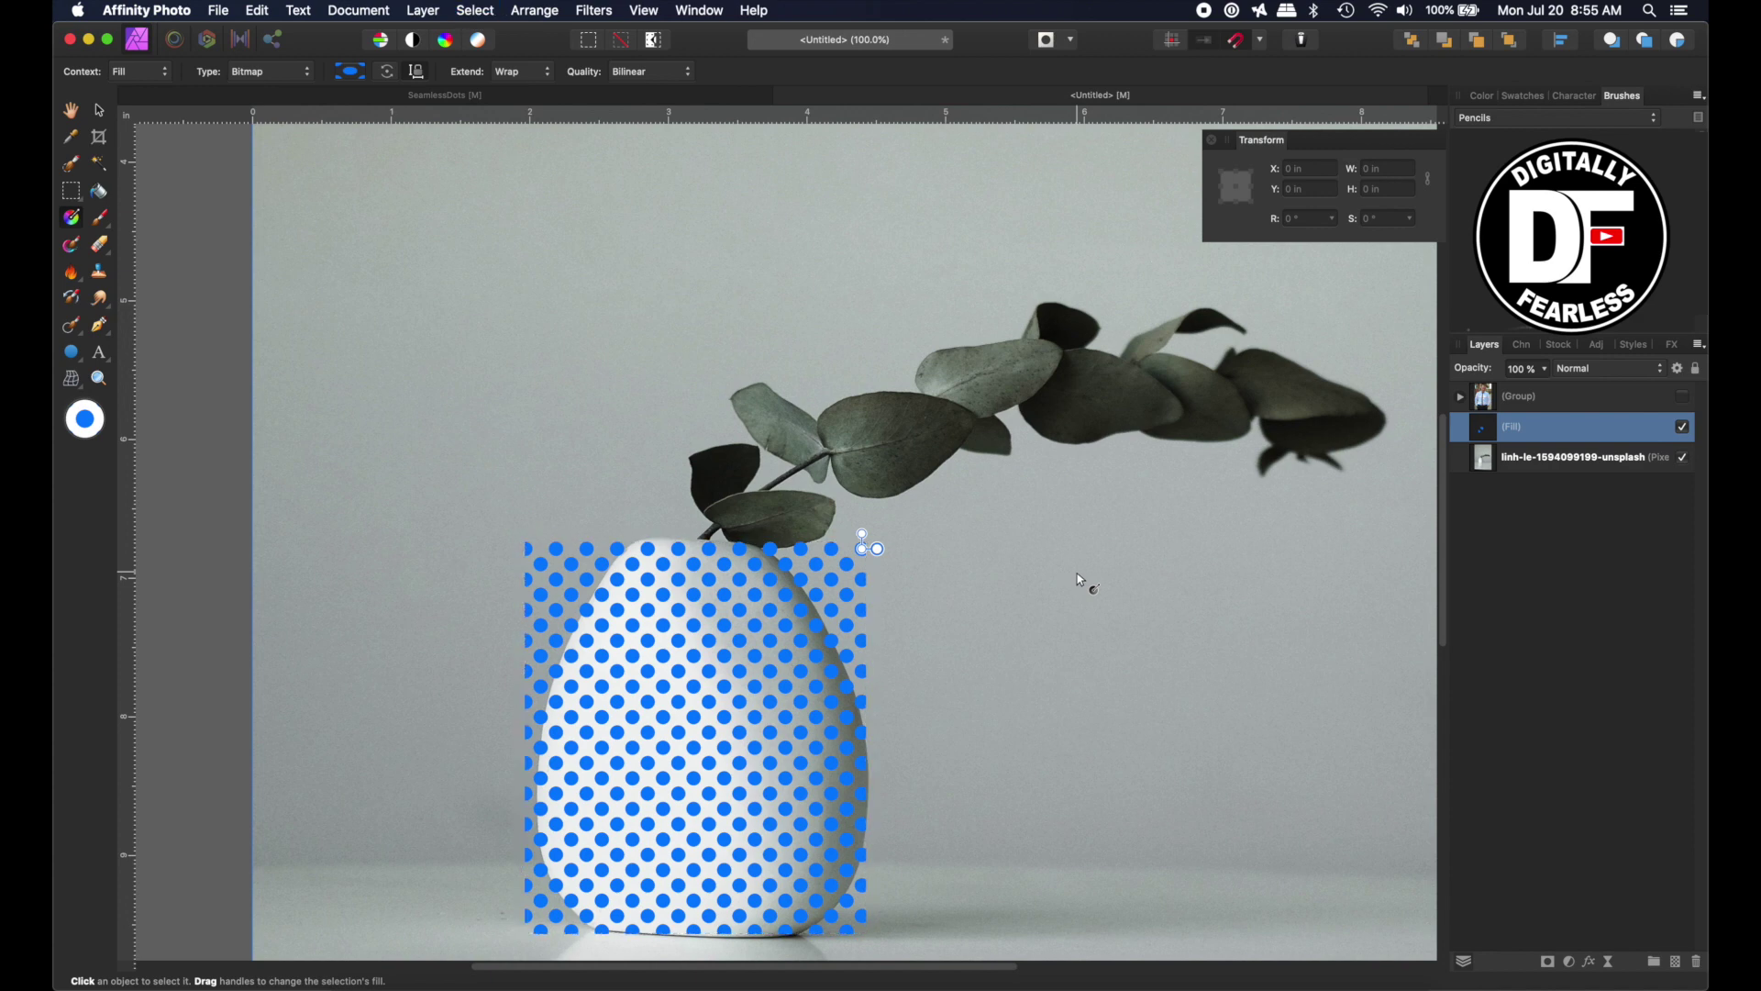
Rasterize the dot fill layer and activate the Mesh Warp tool on it
{"action": "right_click", "coordinate": [1480, 431]}
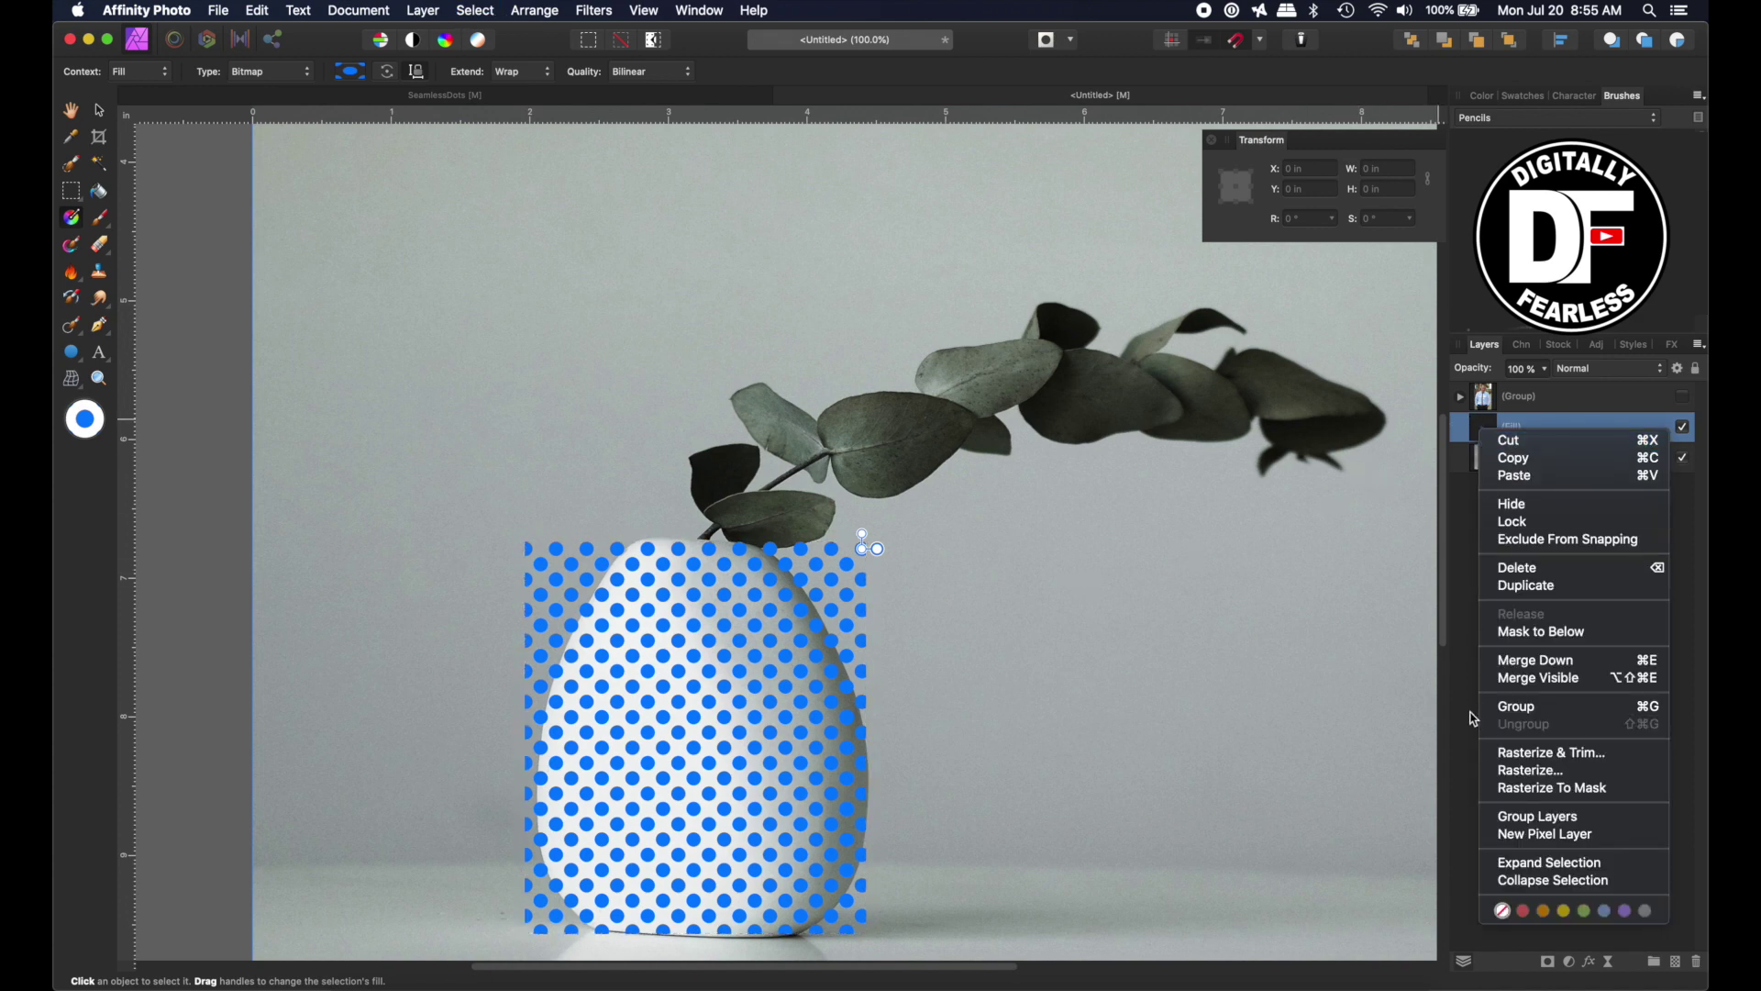
{"action": "left_click", "coordinate": [1508, 771]}
{"action": "left_click", "coordinate": [74, 381]}
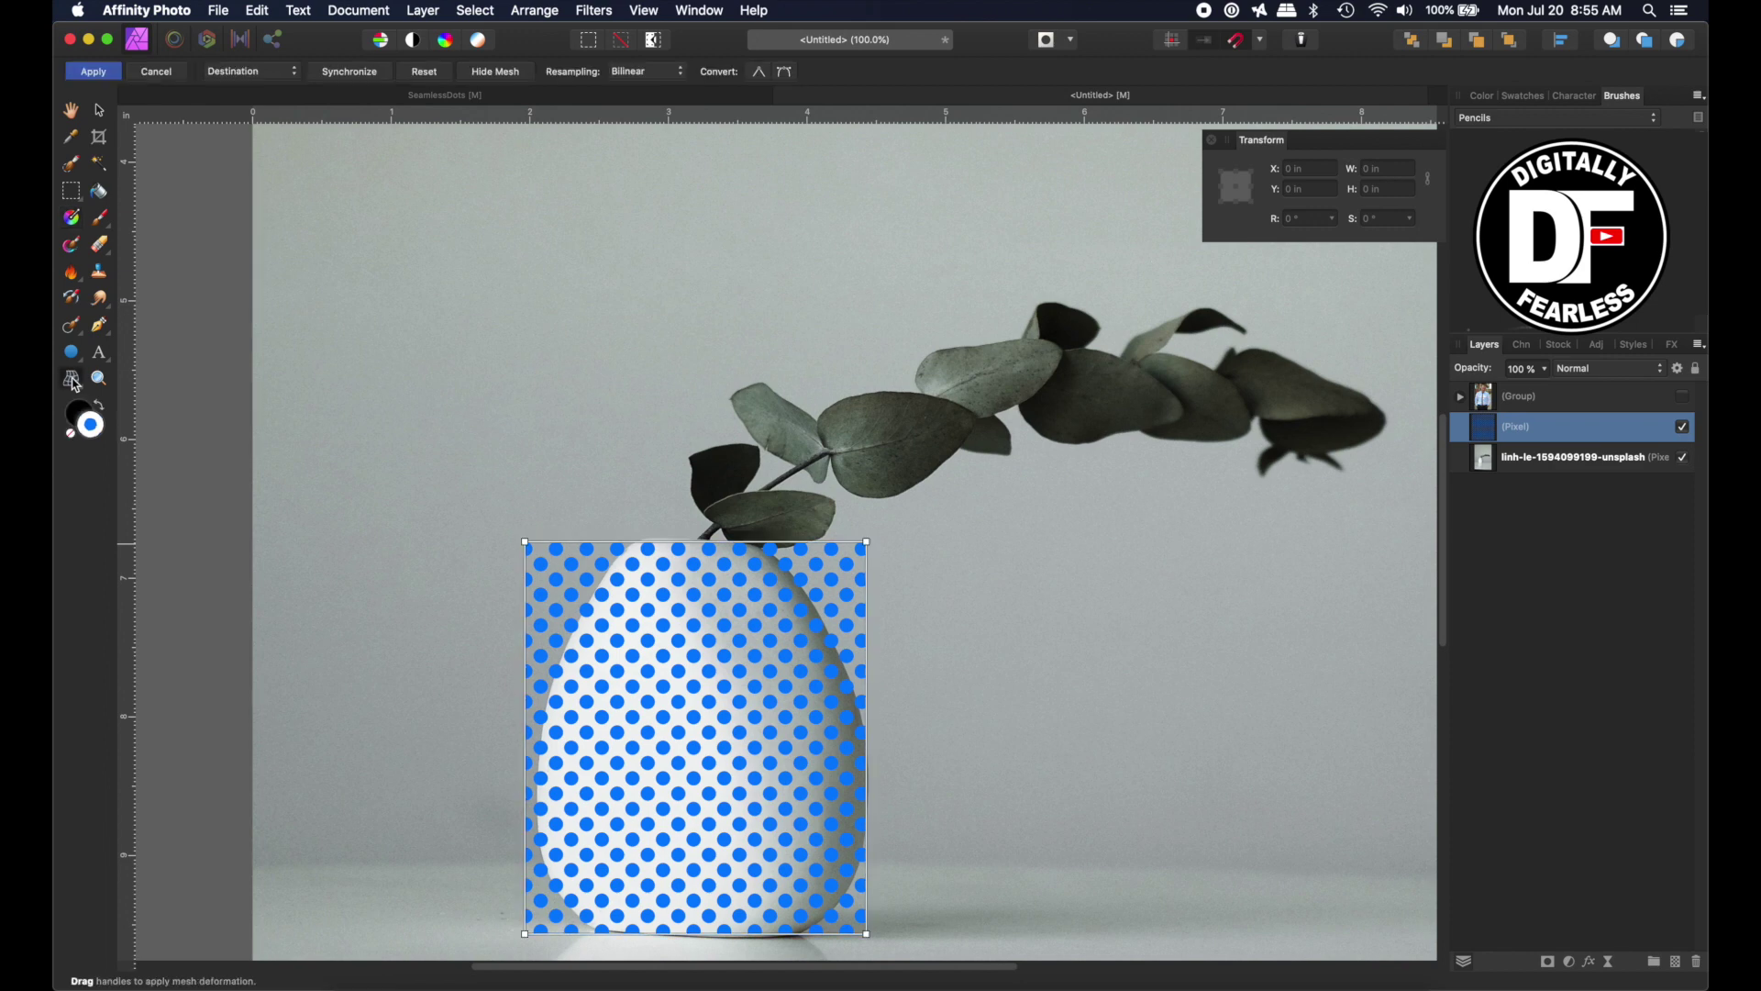
{"action": "left_click_drag", "start_coordinate": [75, 385], "coordinate": [138, 380]}
Pull the mesh's two upper corners in to the vase's neck and adjust the top edge's curve handles to space the dots evenly
{"action": "scroll", "coordinate": [548, 752], "scroll_direction": "down", "scroll_amount": 5}
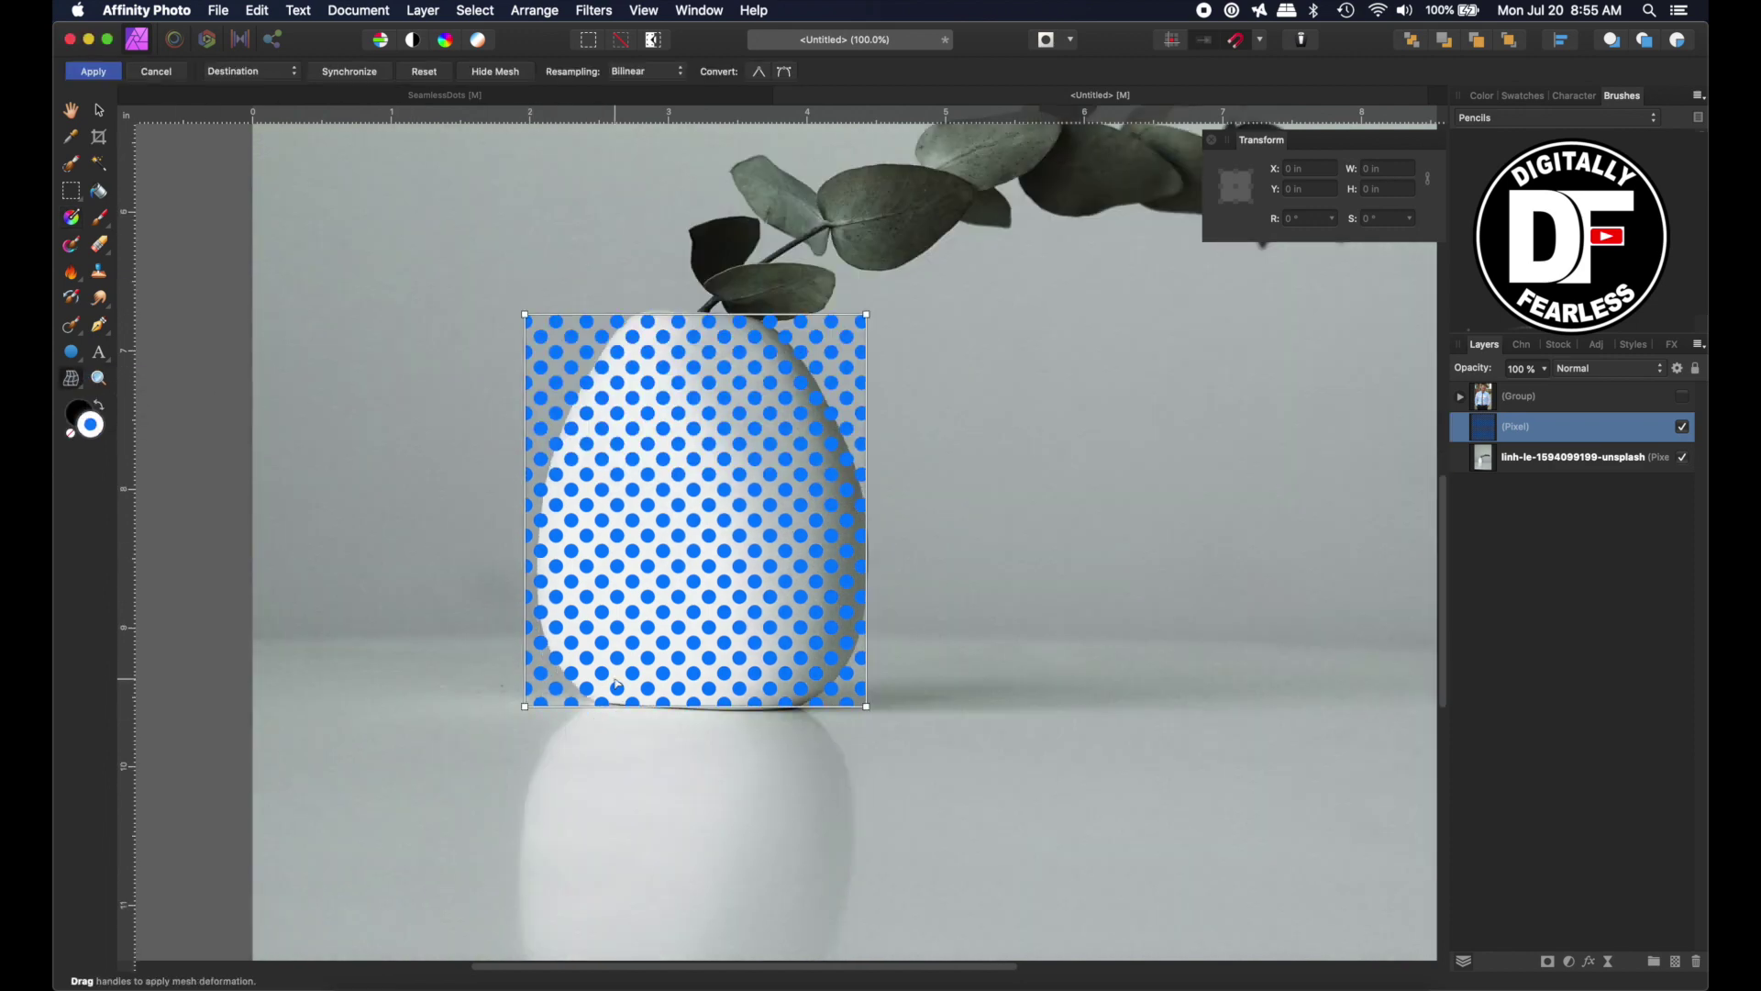
{"action": "key", "text": "super+equal"}
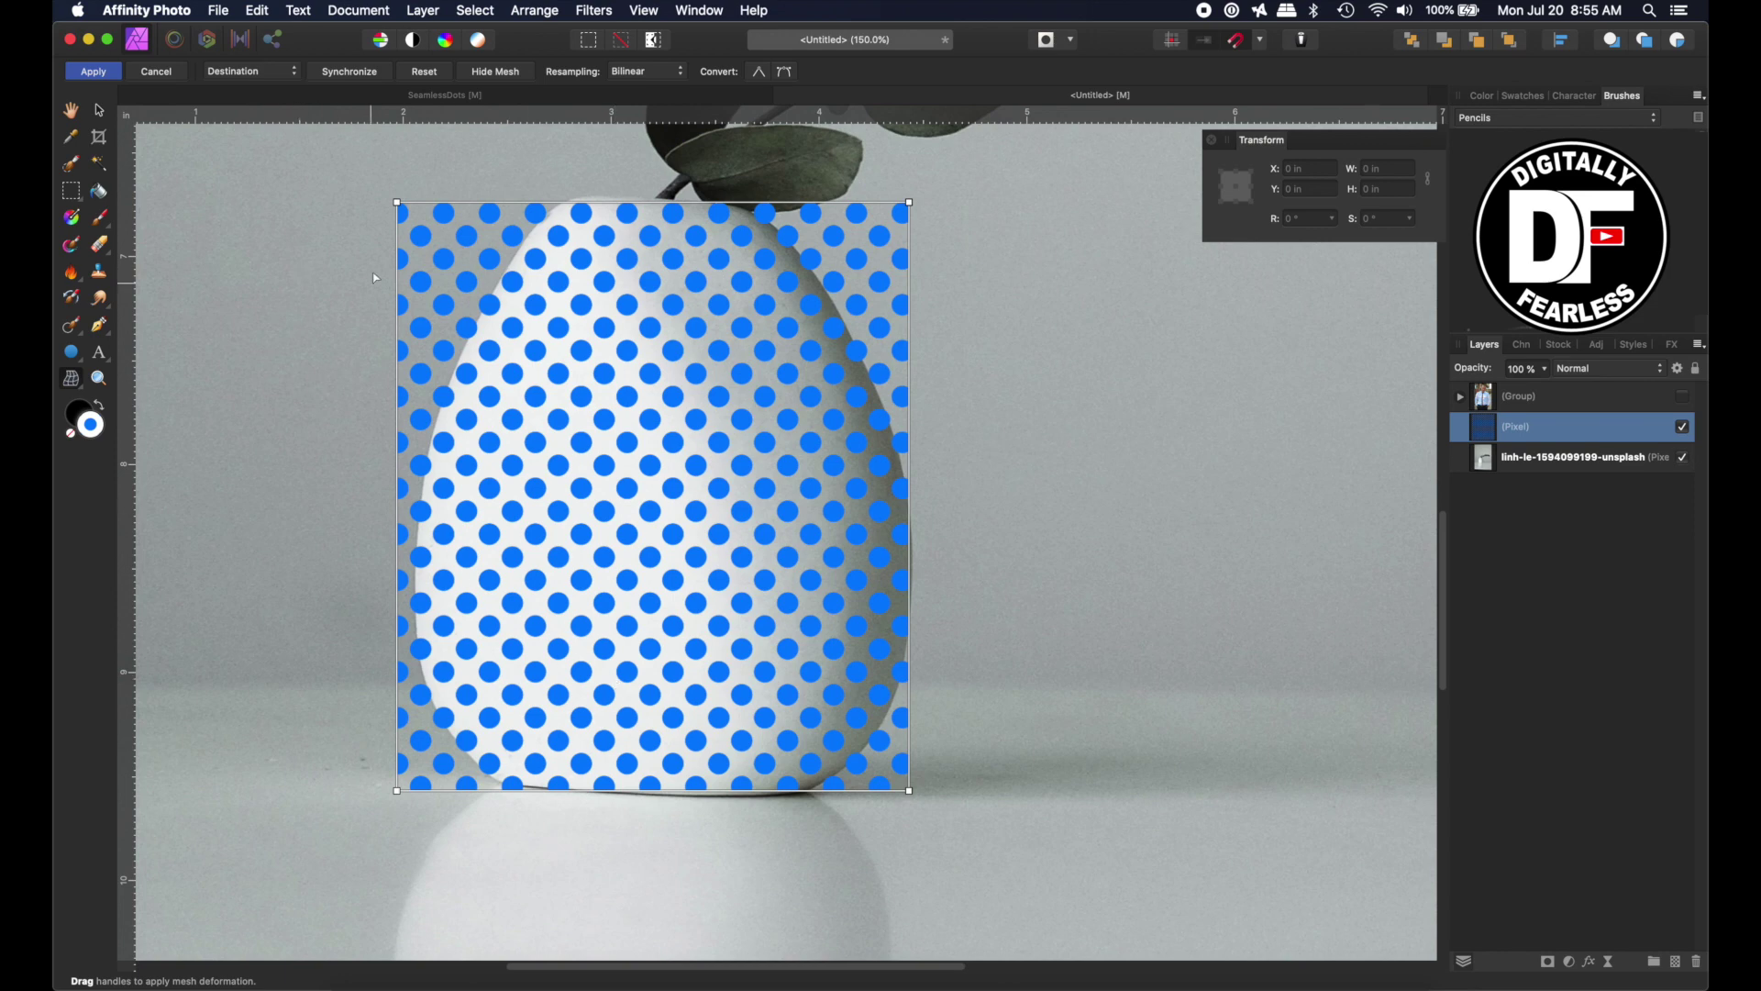
{"action": "left_click_drag", "start_coordinate": [398, 203], "coordinate": [562, 198]}
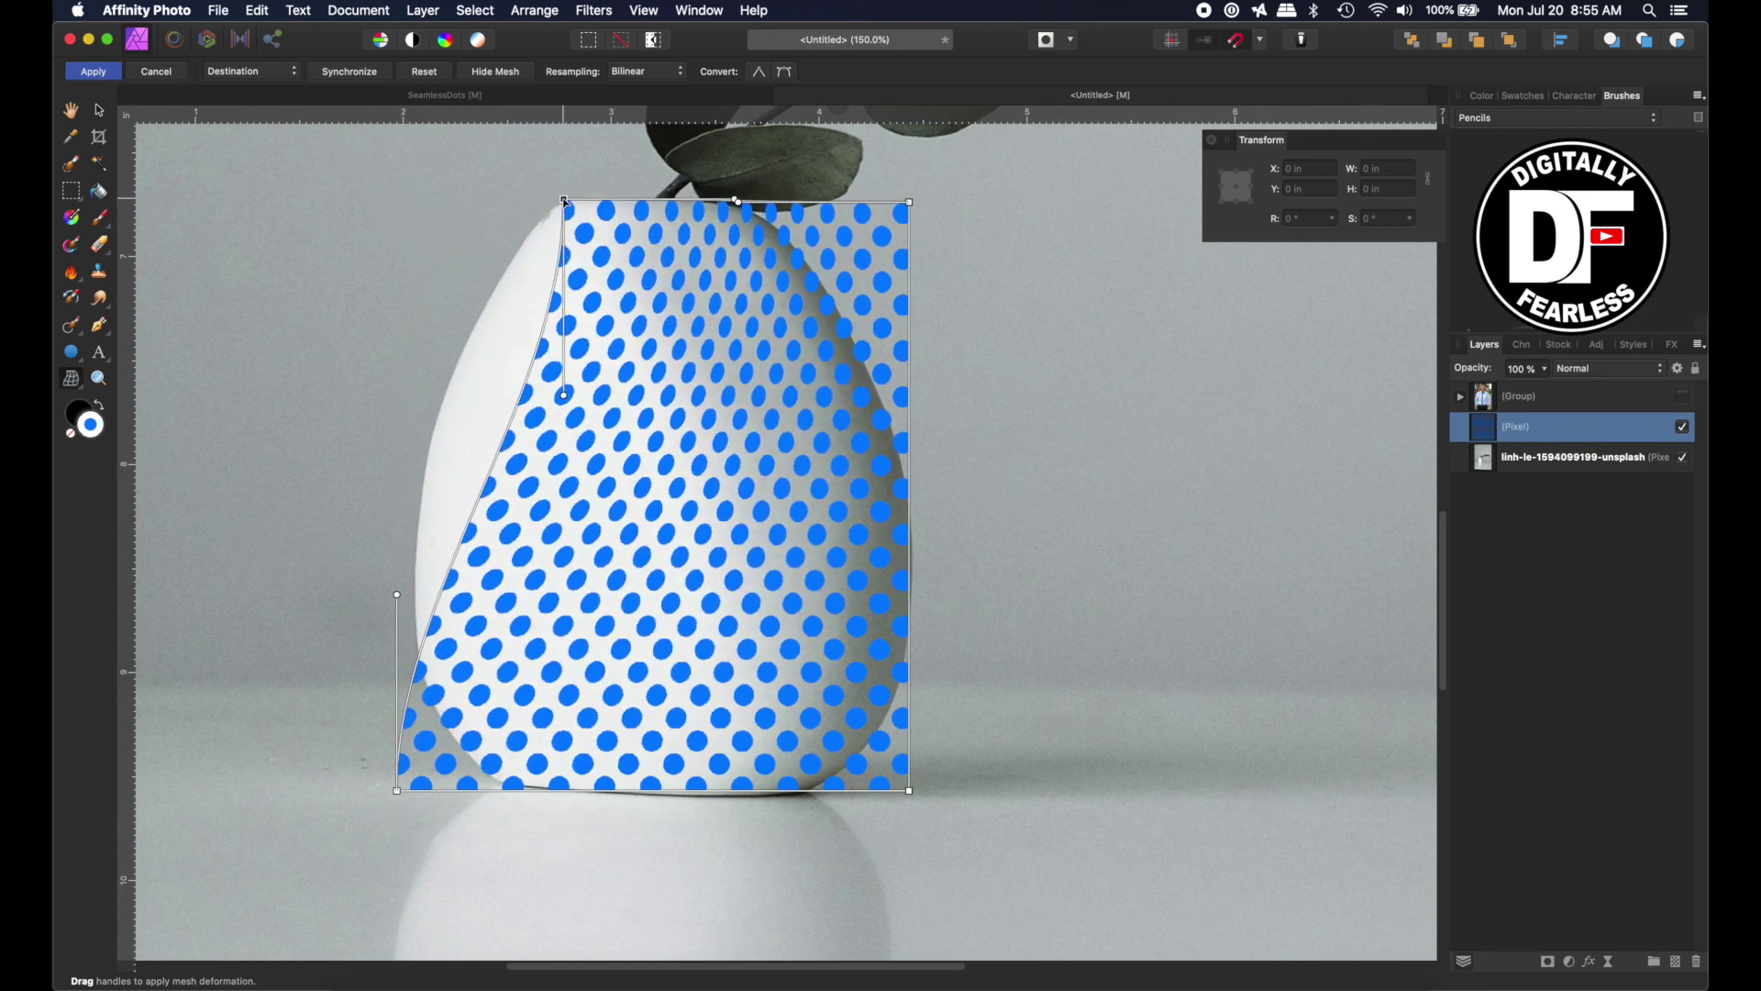
{"action": "left_click_drag", "start_coordinate": [734, 200], "coordinate": [562, 196]}
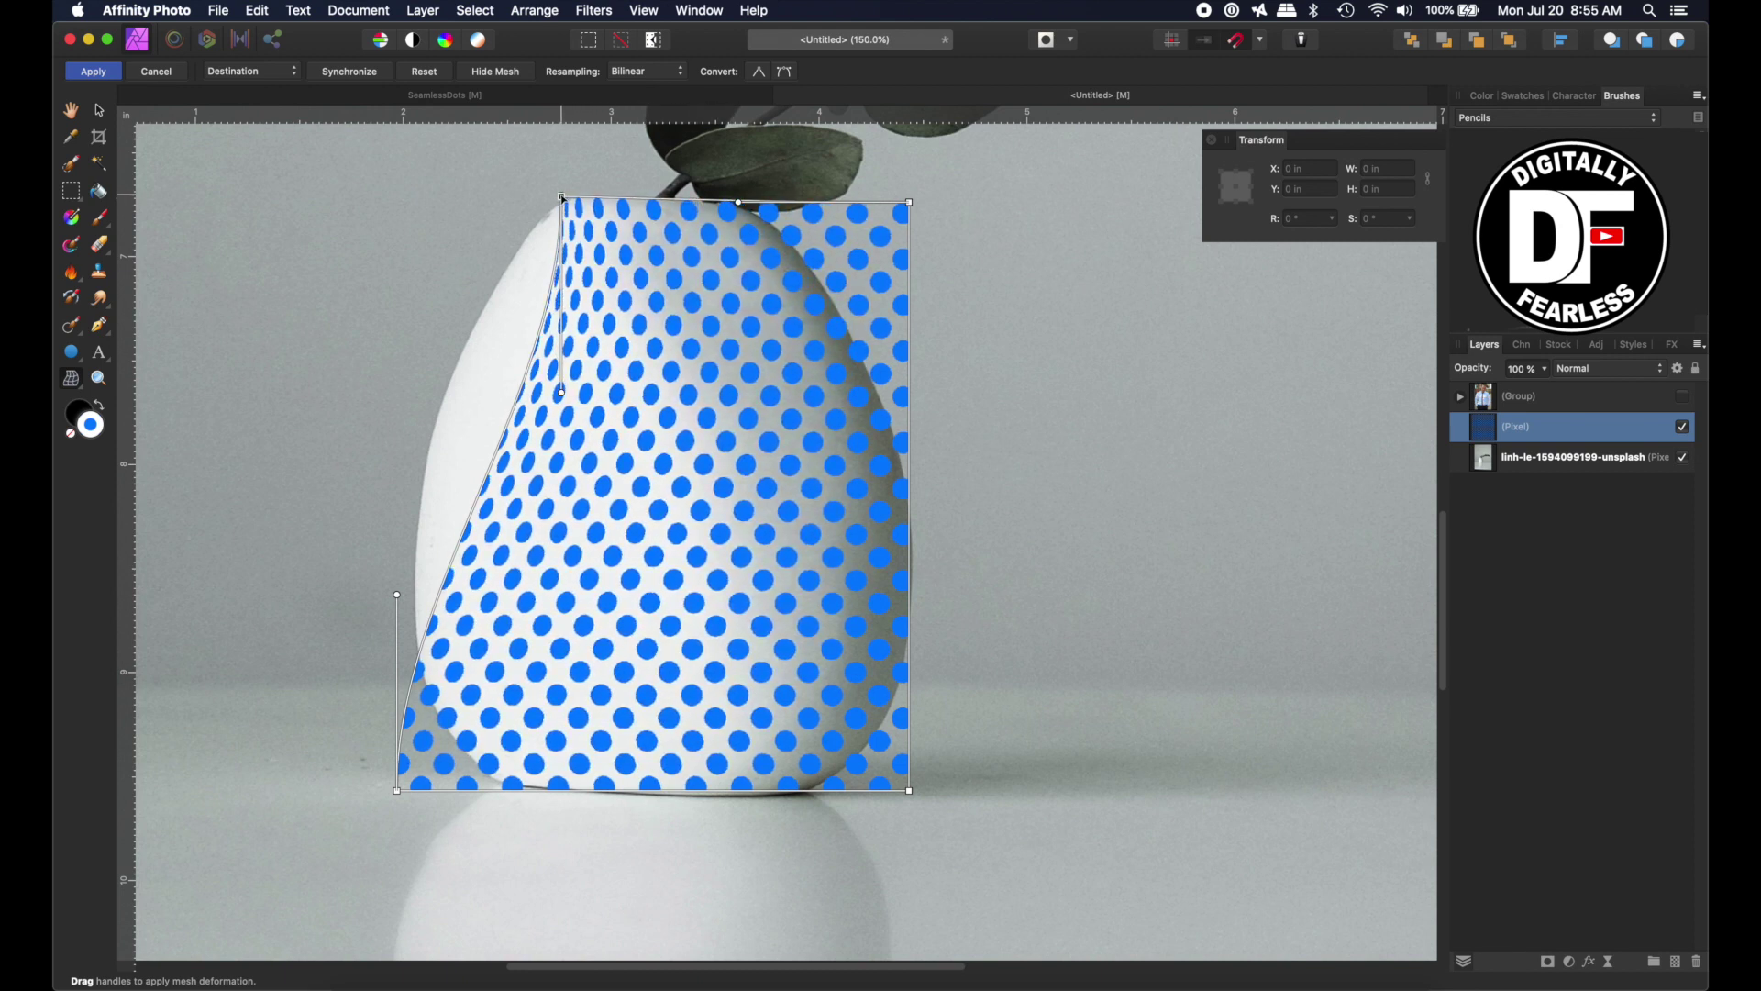
{"action": "left_click_drag", "start_coordinate": [911, 205], "coordinate": [753, 205]}
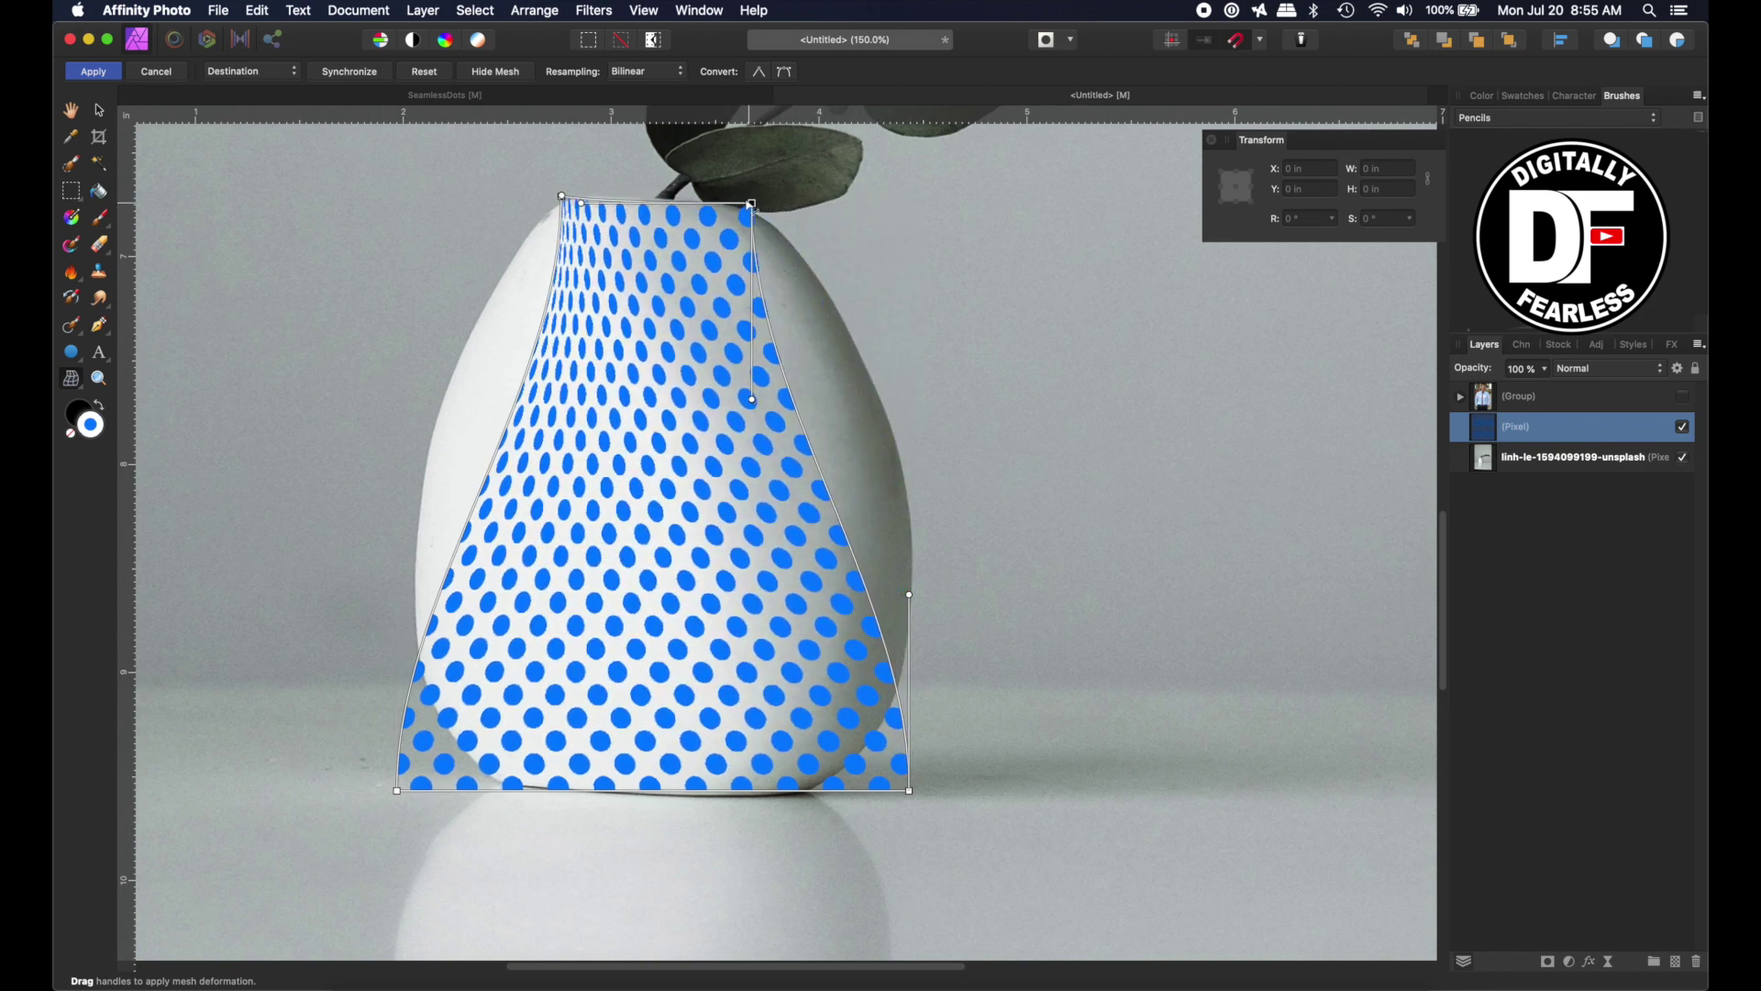
{"action": "left_click_drag", "start_coordinate": [583, 207], "coordinate": [716, 196]}
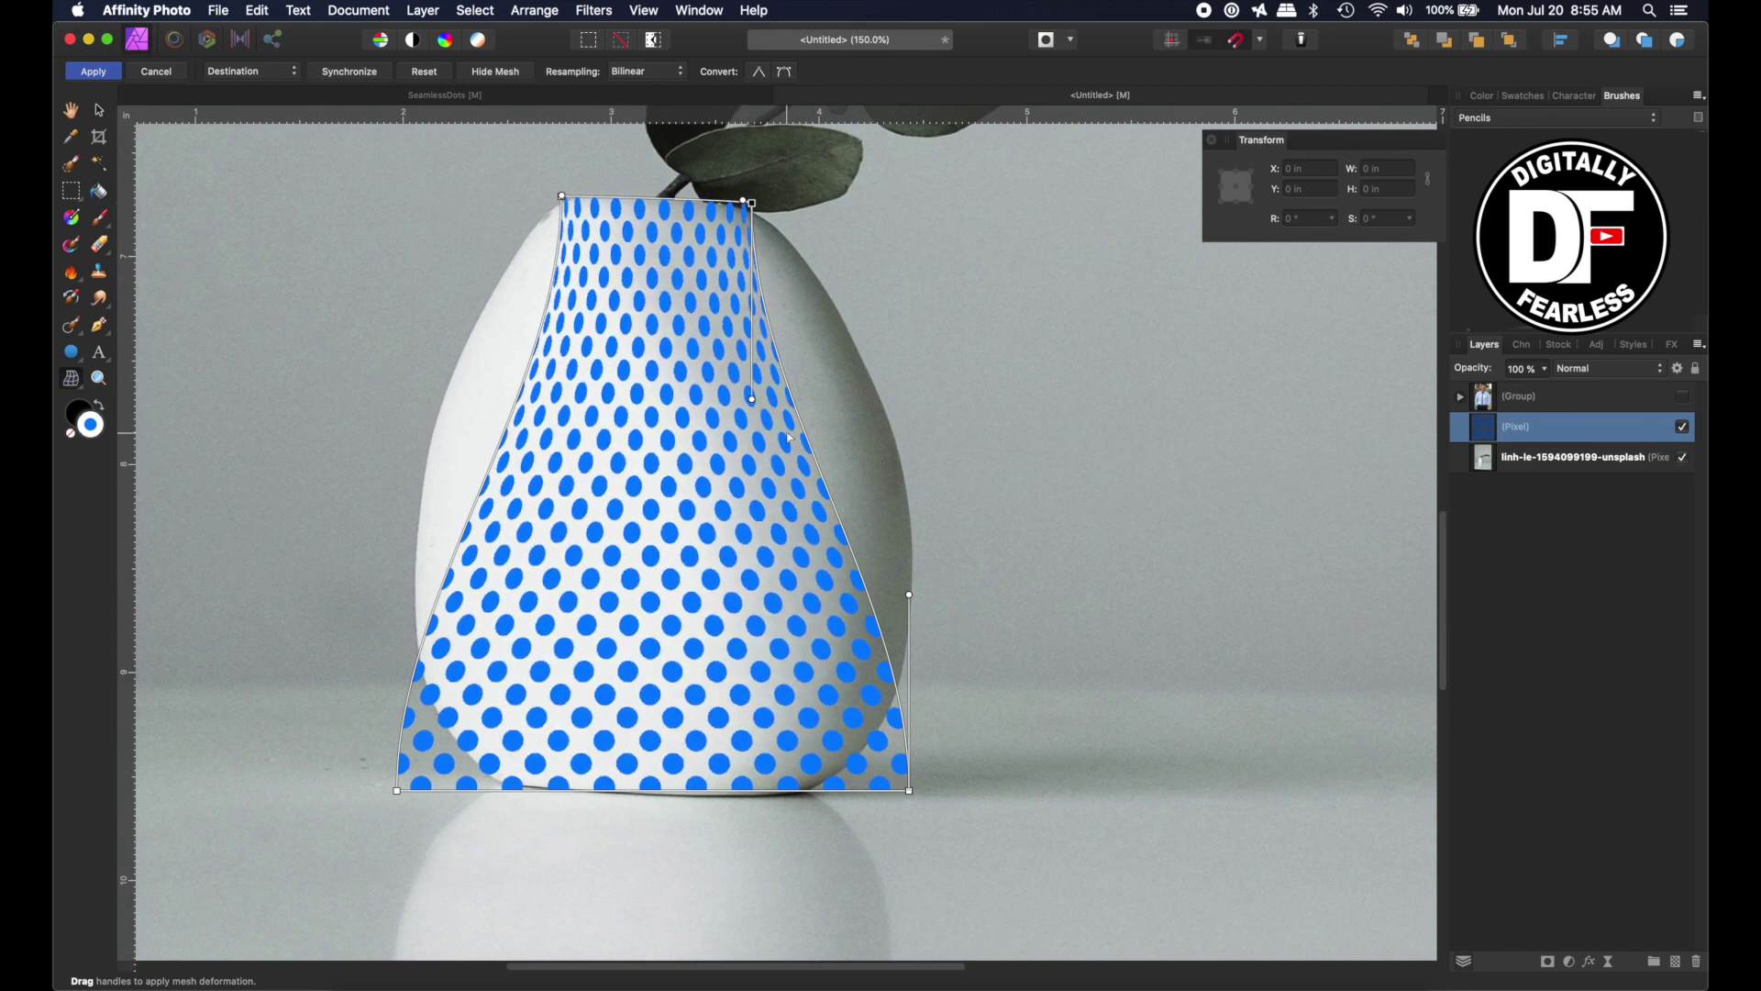
Bow the mesh's right edge outward, pull both lower corners in to the vase's base, and even out the dots along the bottom edge
{"action": "left_click_drag", "start_coordinate": [752, 400], "coordinate": [927, 344]}
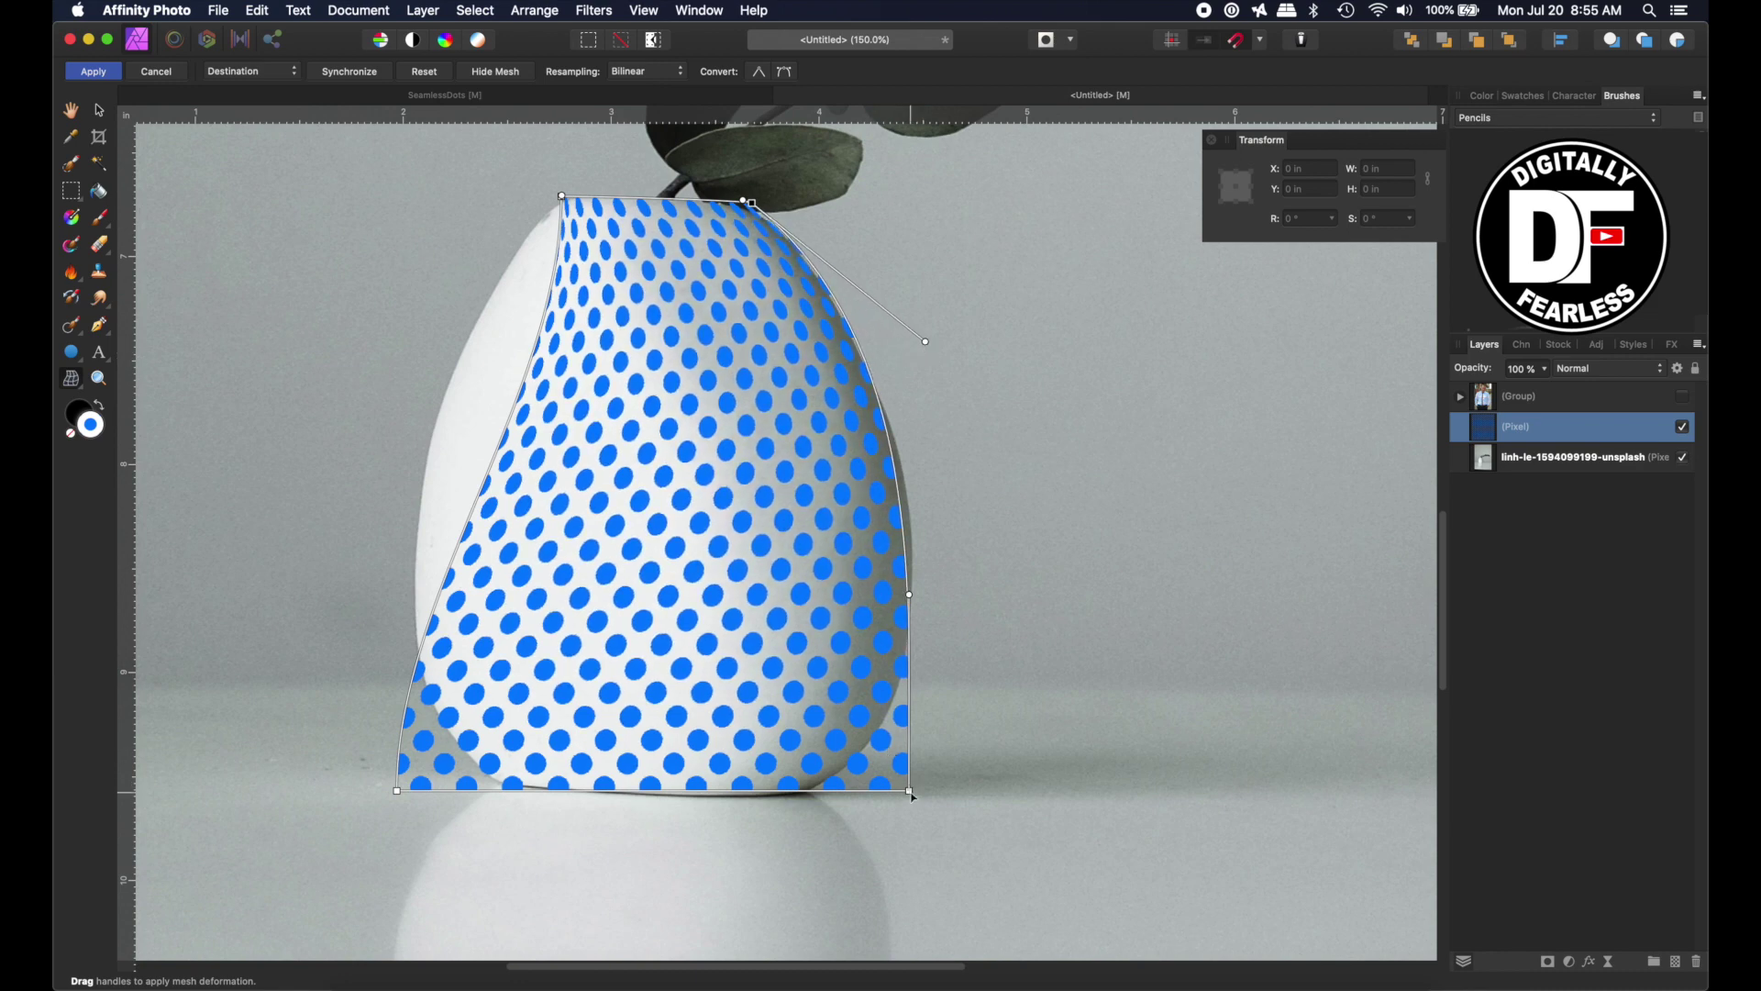
{"action": "left_click_drag", "start_coordinate": [909, 790], "coordinate": [811, 796]}
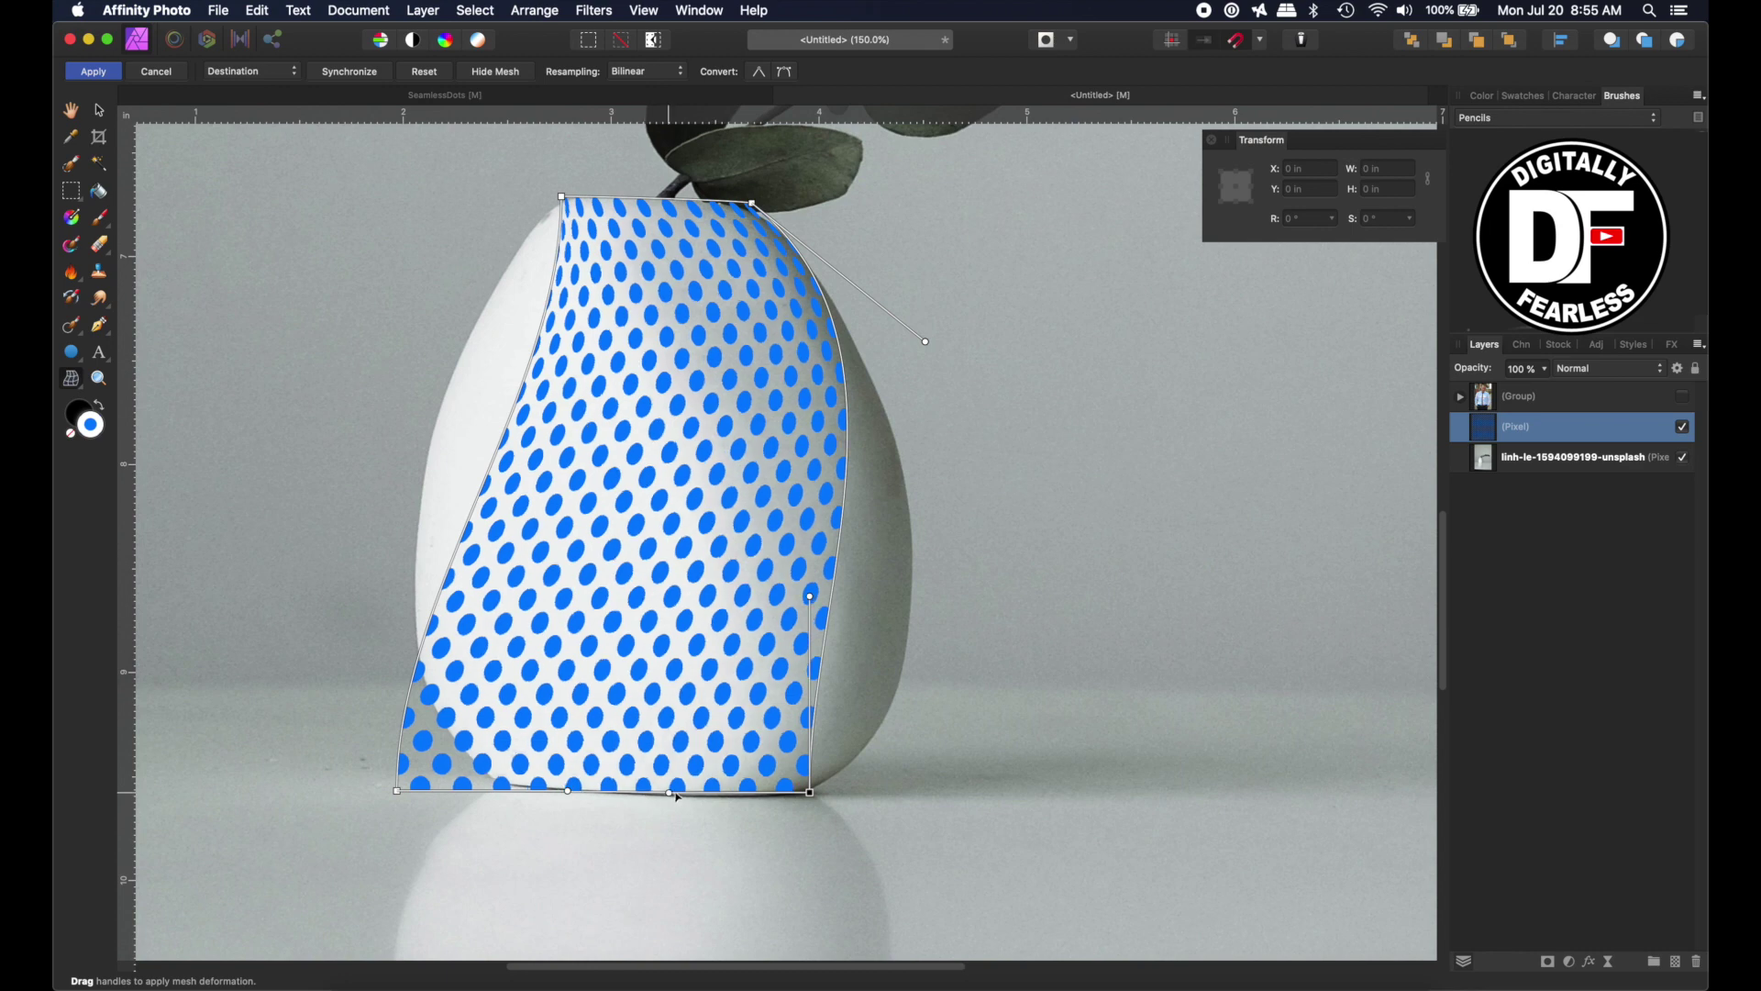
{"action": "left_click_drag", "start_coordinate": [677, 797], "coordinate": [729, 800]}
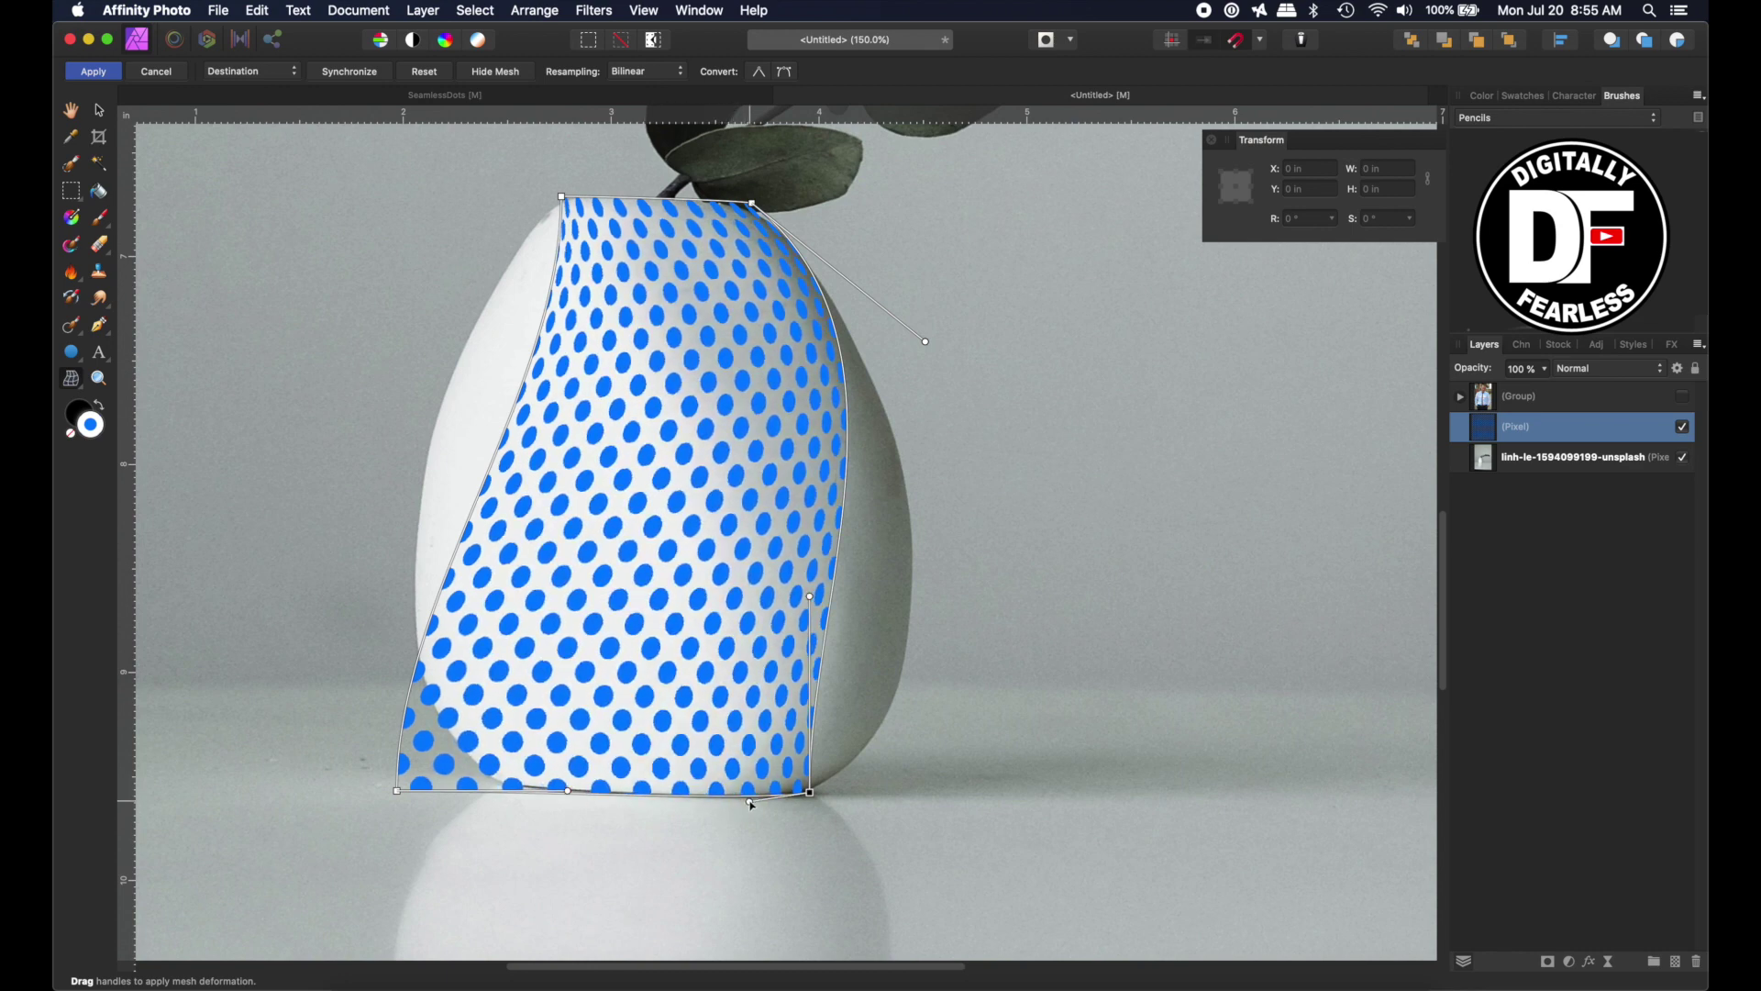
{"action": "left_click_drag", "start_coordinate": [398, 791], "coordinate": [471, 792]}
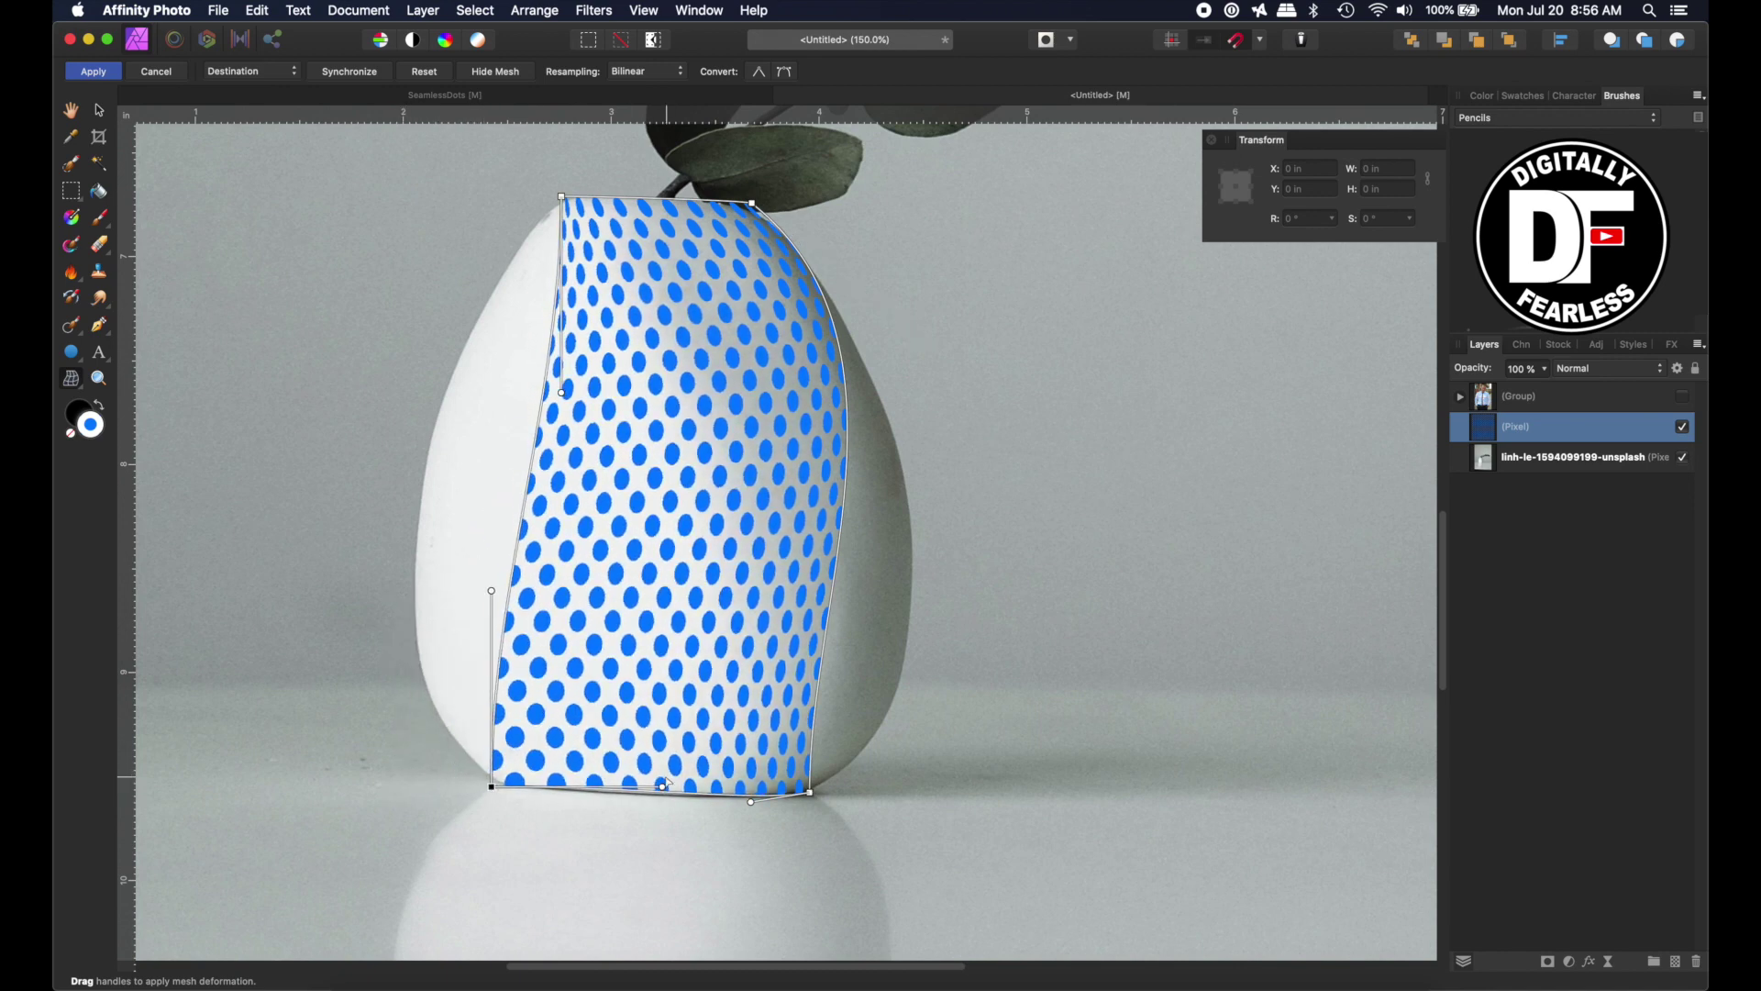
{"action": "left_click_drag", "start_coordinate": [664, 793], "coordinate": [568, 800]}
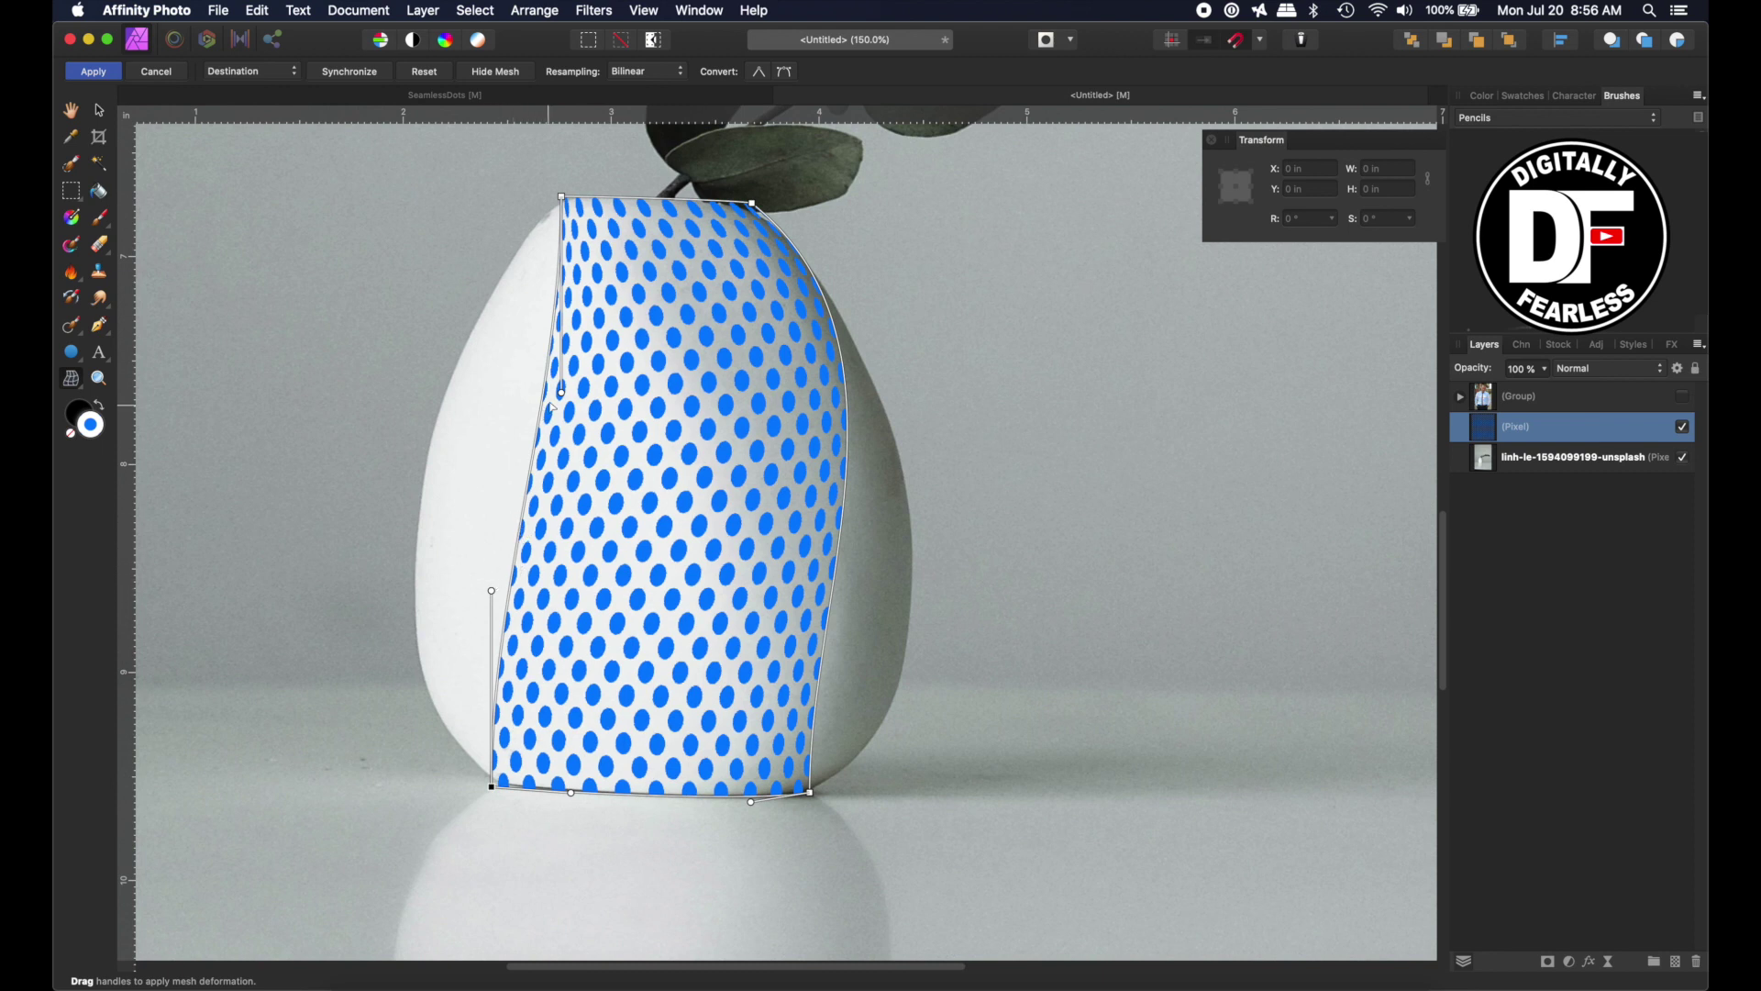
Bow the mesh's left edge out to the vase's outline, round the lower right side to match, and apply the warp
{"action": "left_click_drag", "start_coordinate": [562, 394], "coordinate": [409, 349]}
{"action": "left_click_drag", "start_coordinate": [493, 594], "coordinate": [457, 593]}
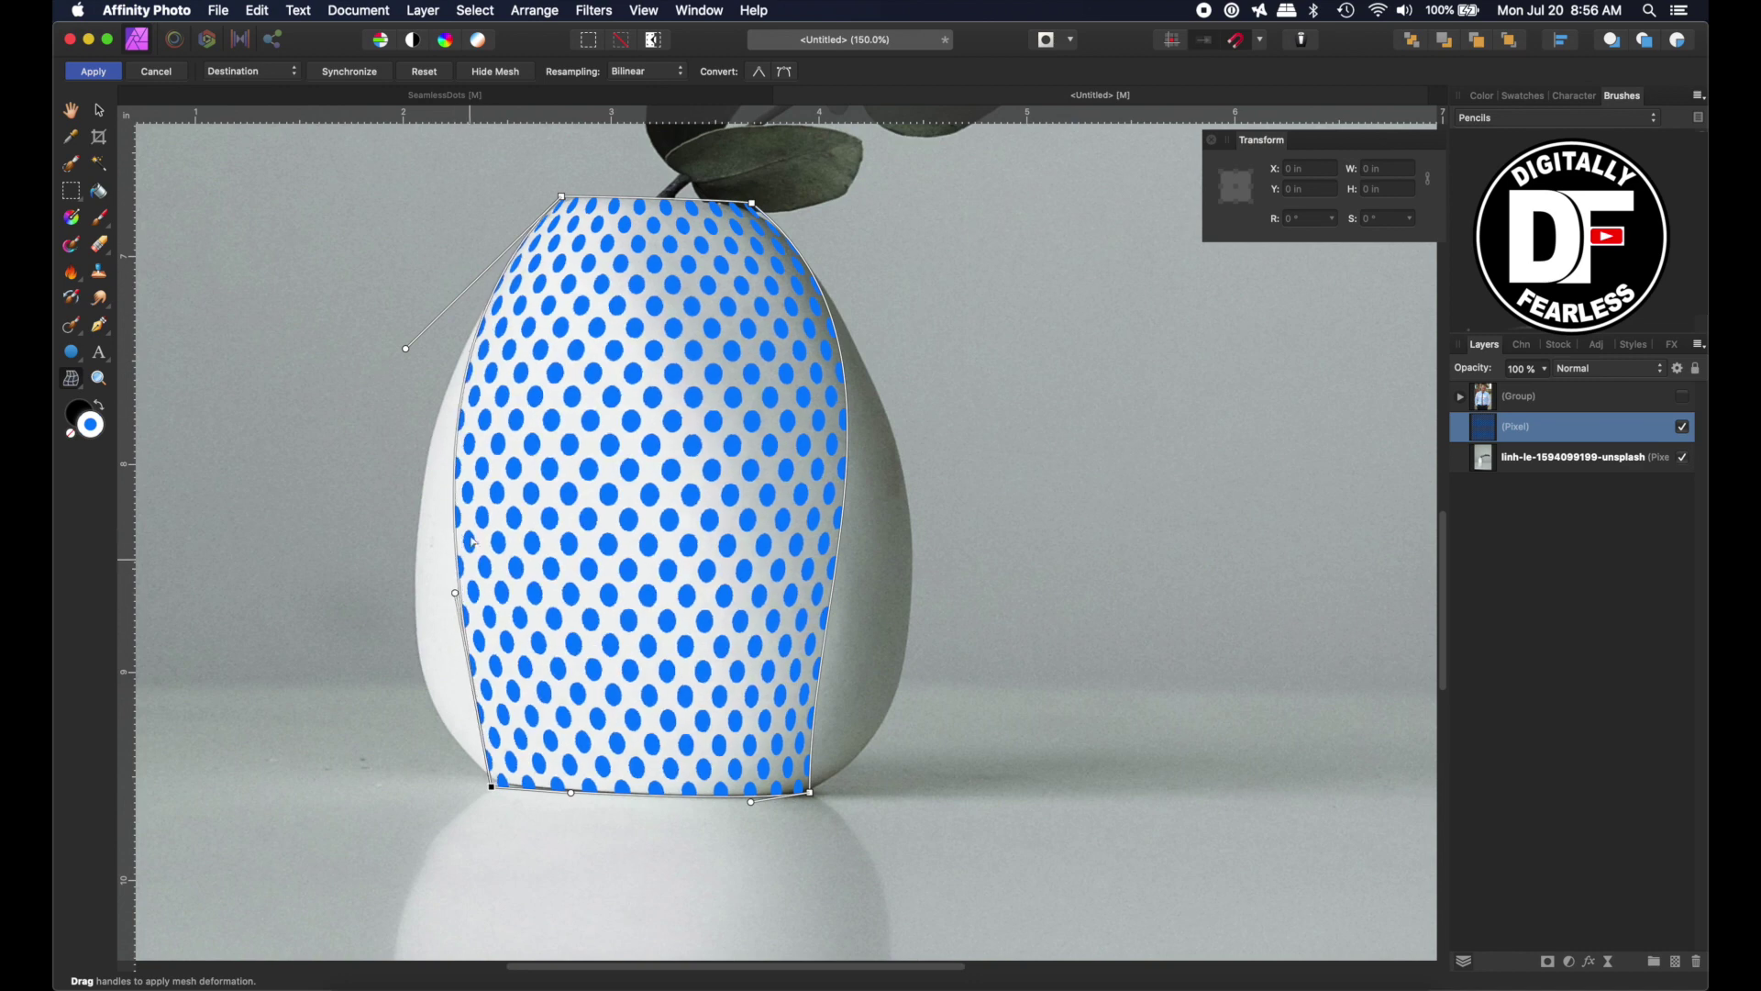
{"action": "left_click_drag", "start_coordinate": [458, 516], "coordinate": [372, 662]}
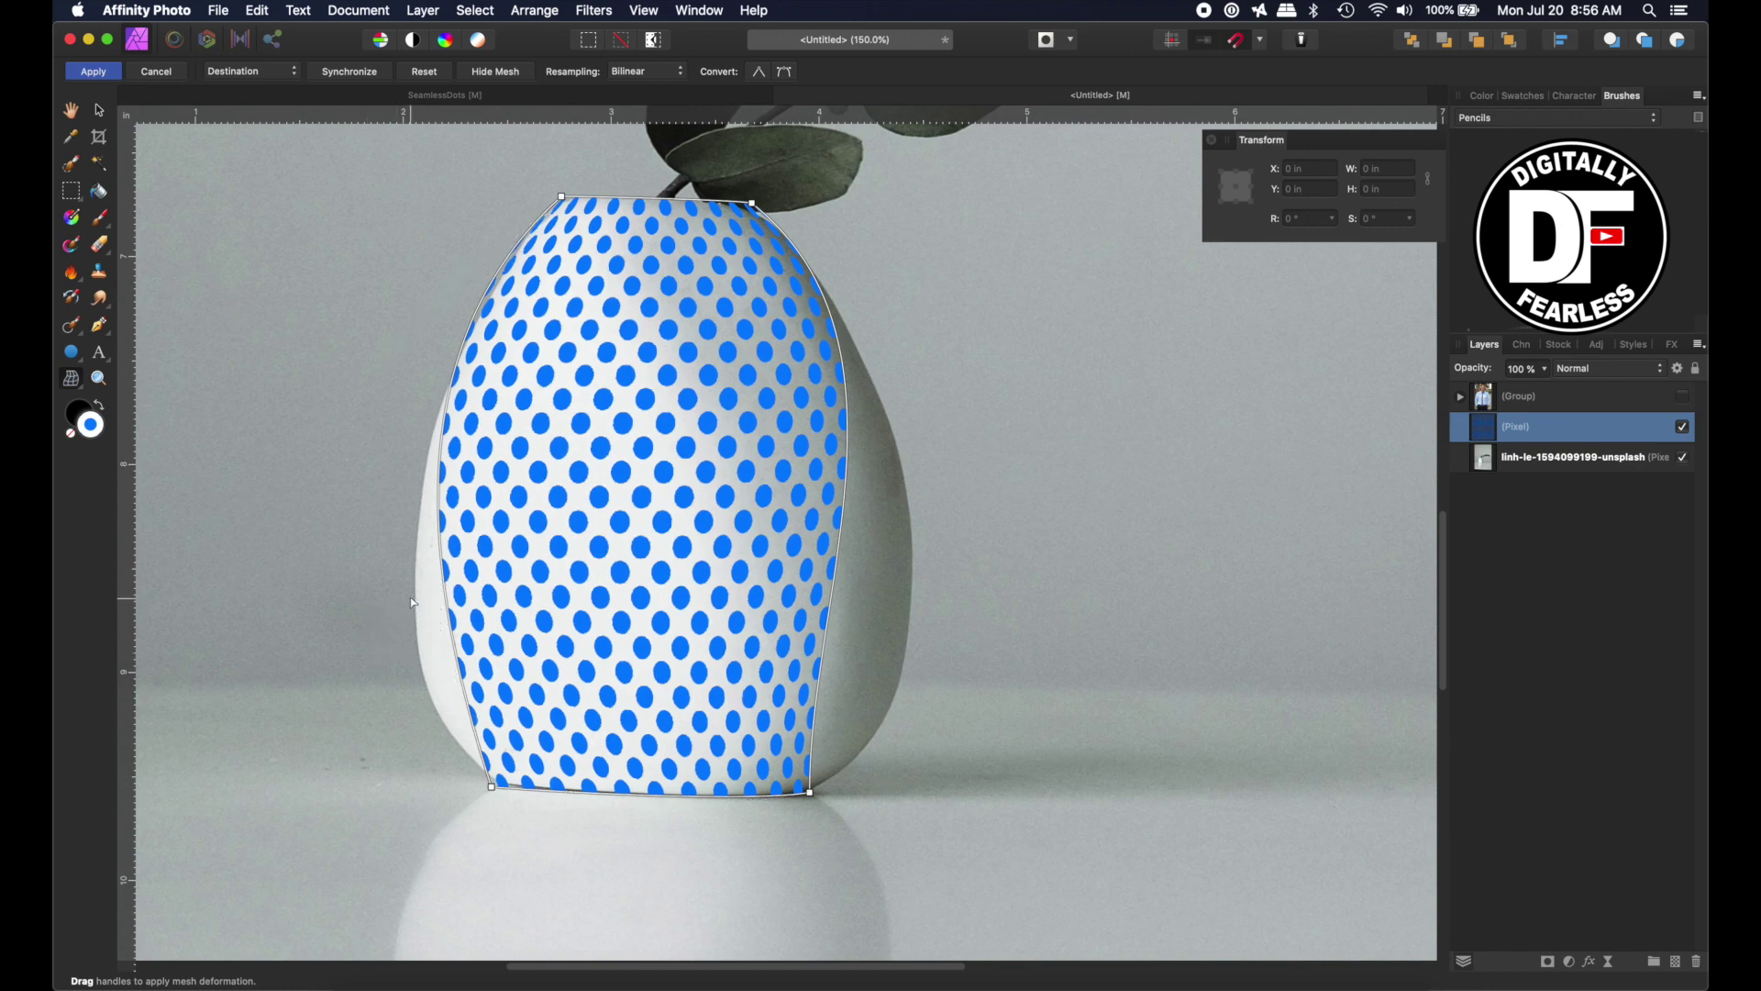
{"action": "left_click", "coordinate": [492, 788]}
{"action": "left_click_drag", "start_coordinate": [432, 601], "coordinate": [375, 721]}
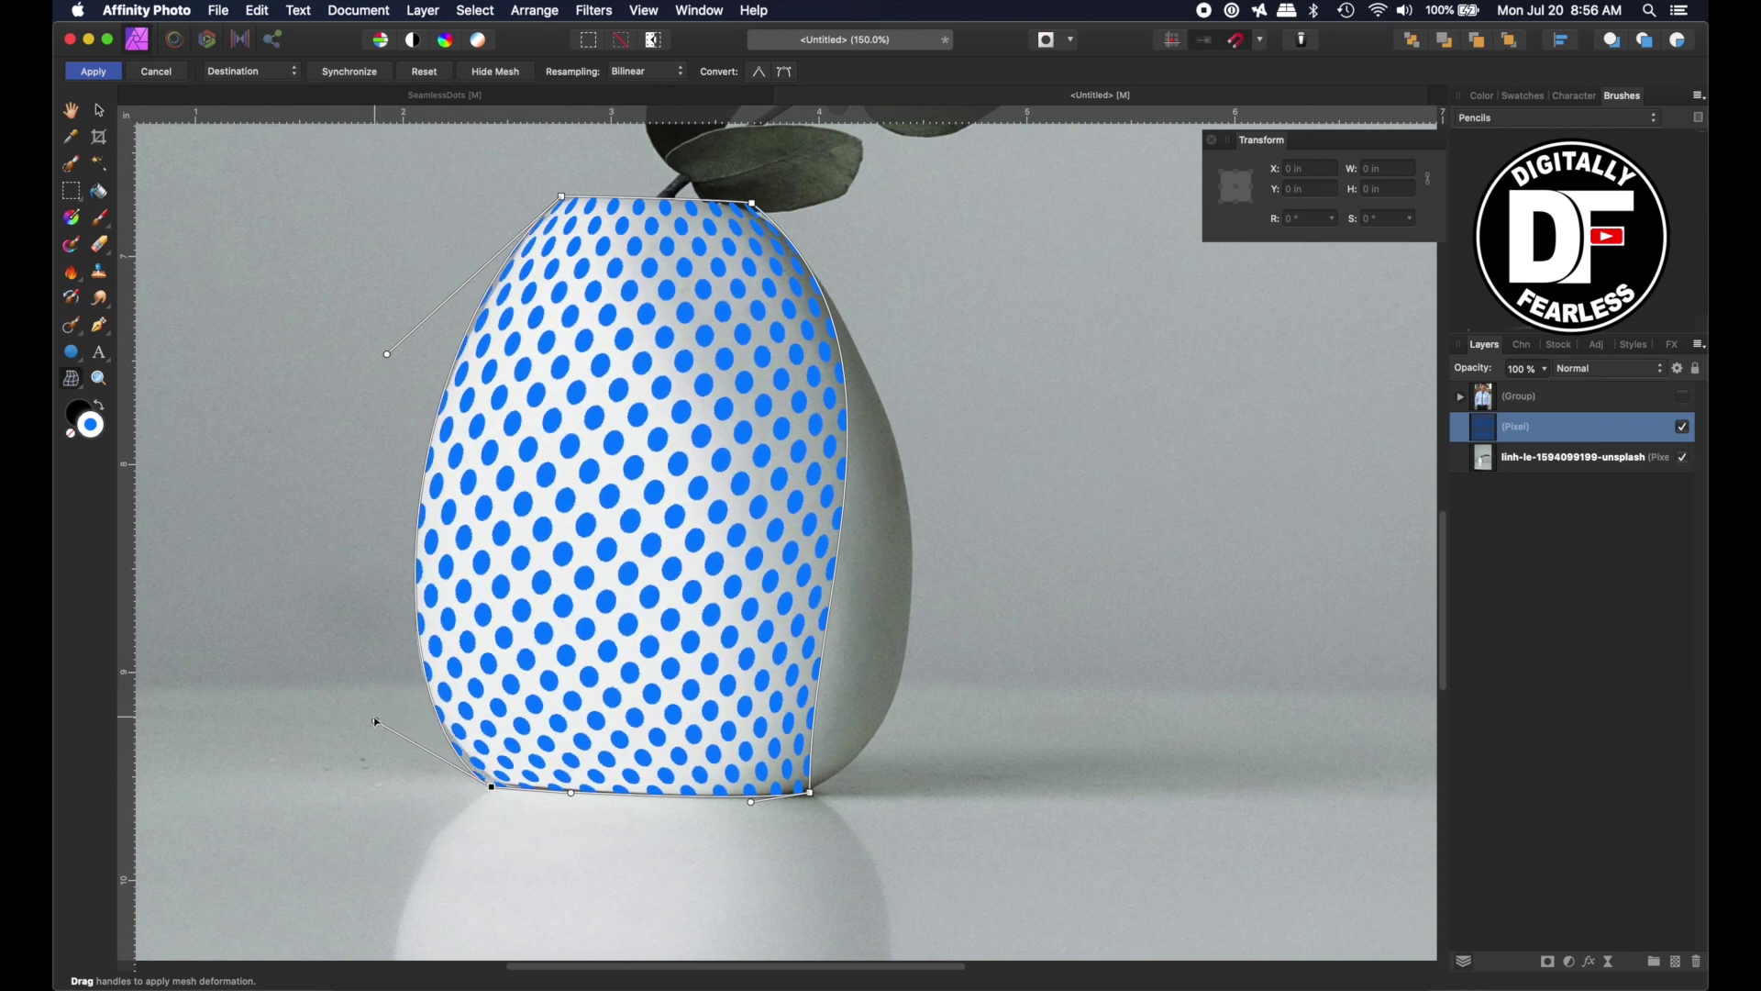
{"action": "left_click", "coordinate": [810, 792]}
{"action": "left_click_drag", "start_coordinate": [811, 597], "coordinate": [978, 710]}
Preview the blend modes on the warped dot layer and set it to Darker Color
{"action": "left_click", "coordinate": [1609, 369]}
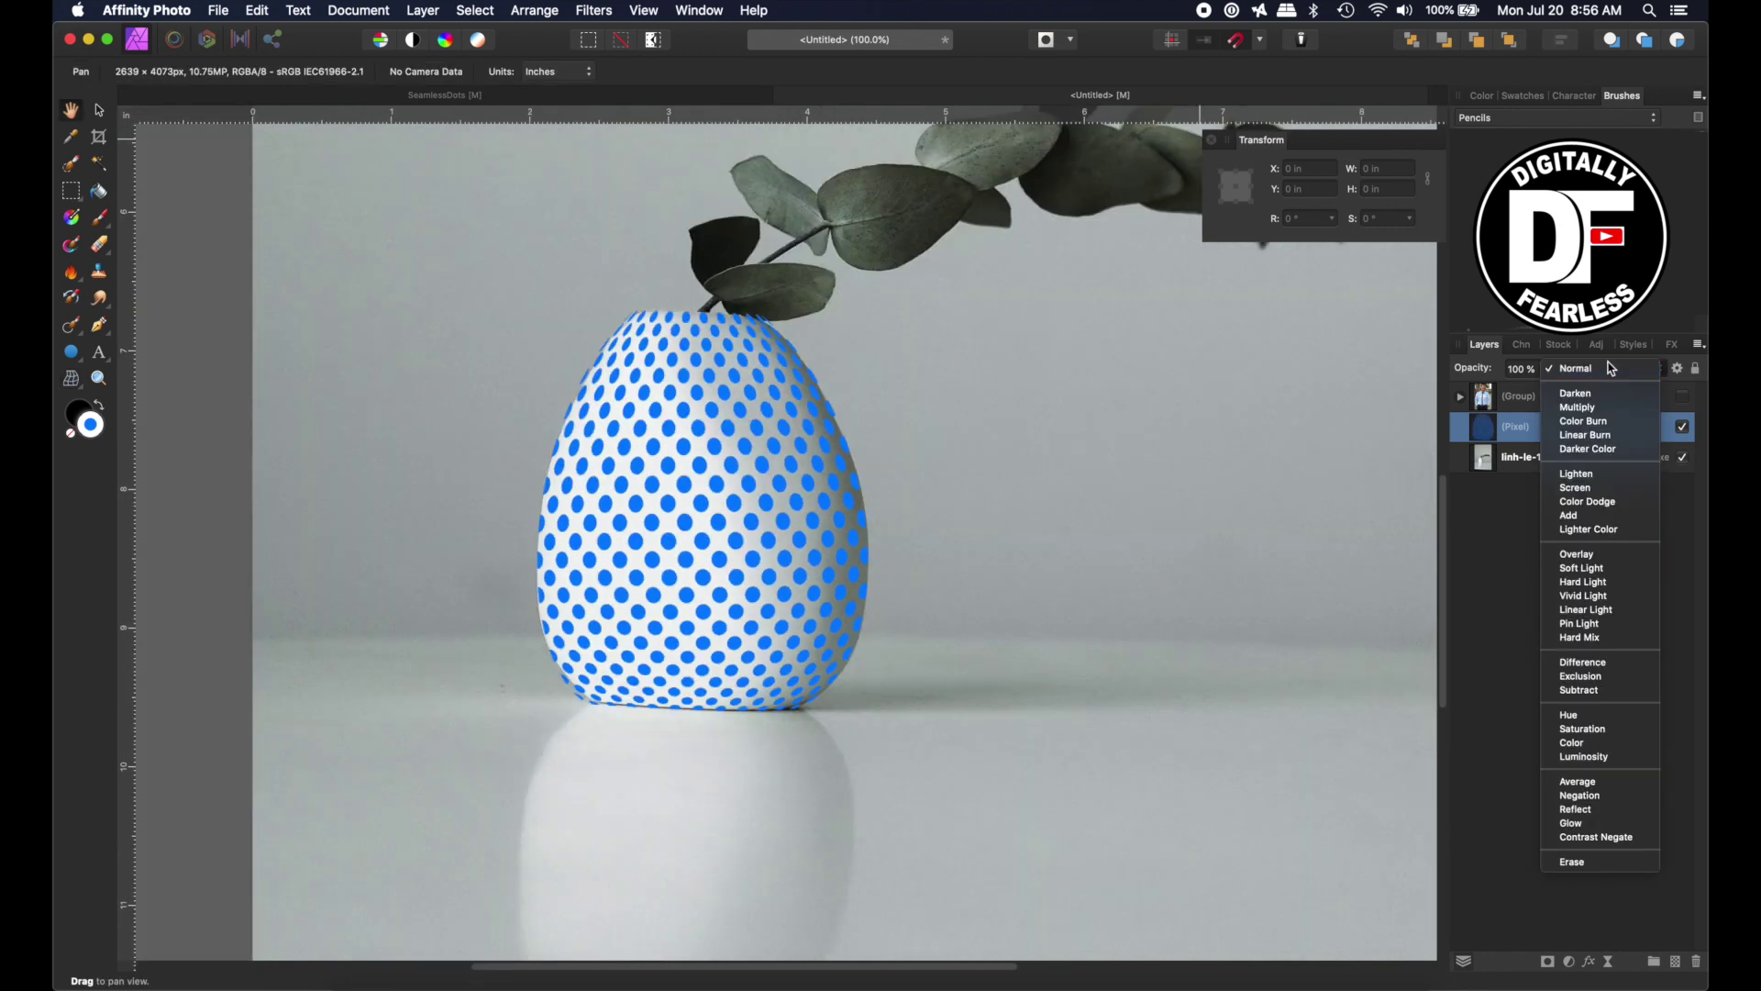
{"action": "left_click", "coordinate": [1610, 368]}
{"action": "left_click", "coordinate": [1614, 372]}
{"action": "key", "text": "Down"}
{"action": "key", "text": "Down"}
{"action": "key", "text": "Down"}
{"action": "key", "text": "Down"}
{"action": "key", "text": "Down"}
{"action": "key", "text": "Down"}
{"action": "key", "text": "Down"}
{"action": "key", "text": "Down"}
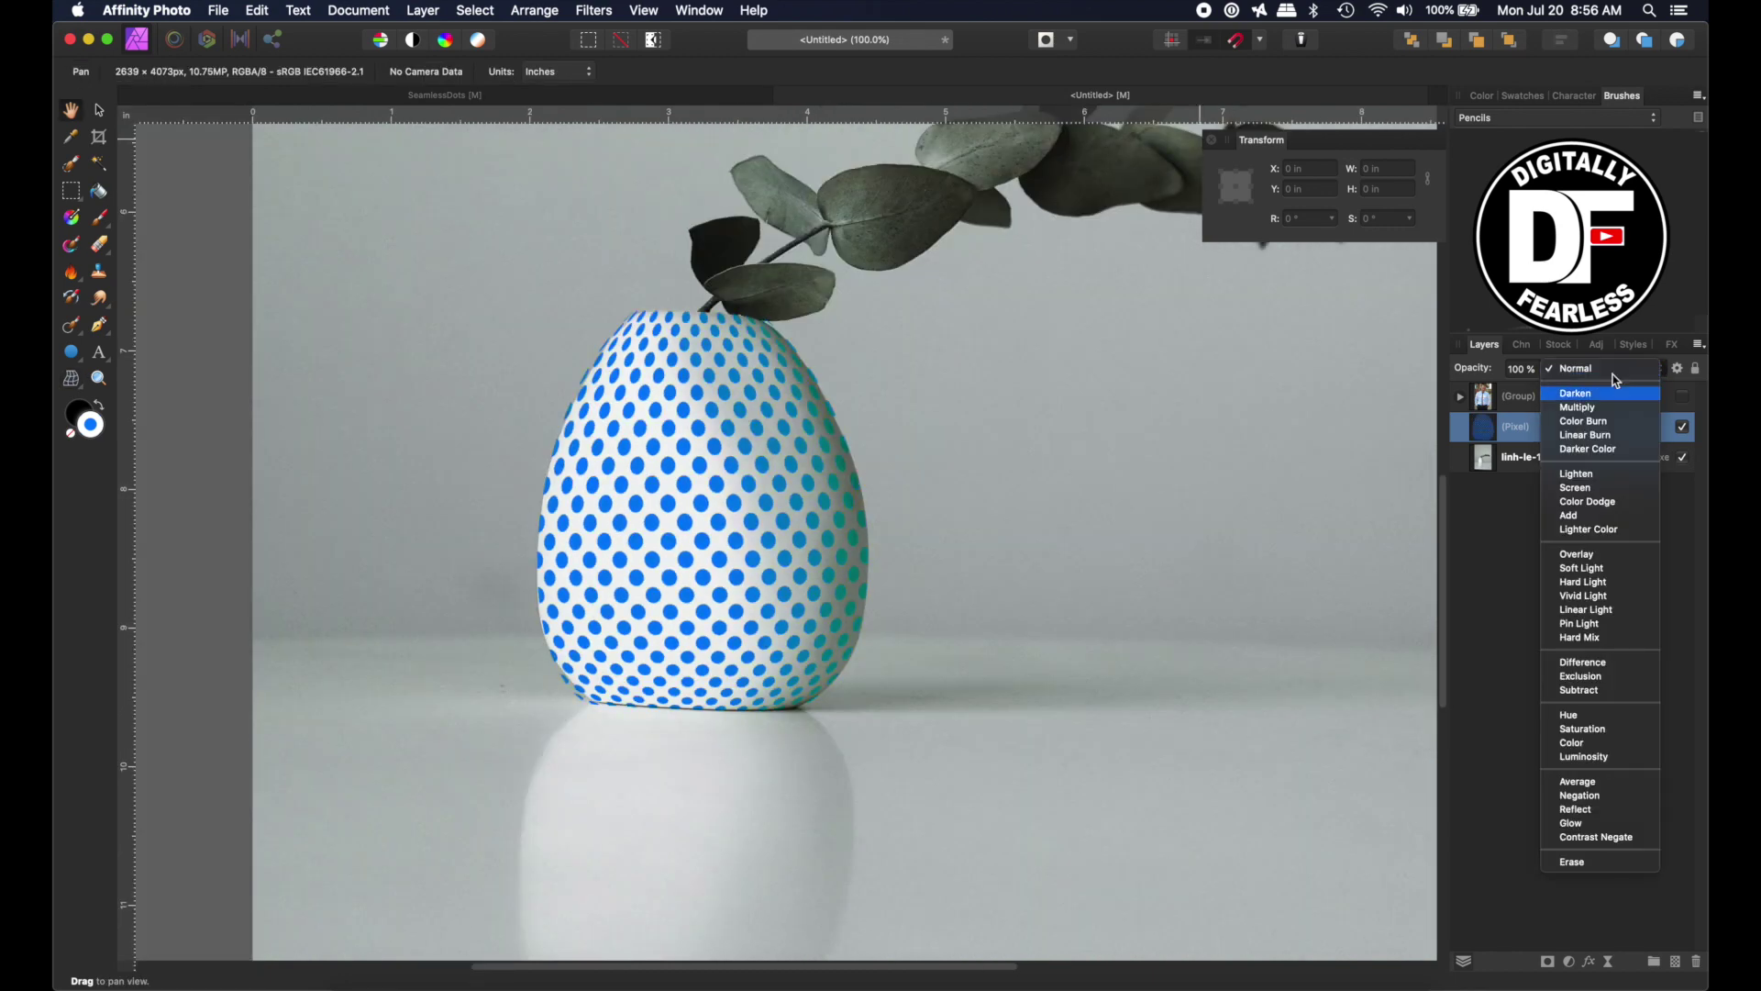
{"action": "key", "text": "Down"}
{"action": "key", "text": "Down"}
{"action": "key", "text": "Down"}
{"action": "key", "text": "Down"}
{"action": "key", "text": "Down"}
{"action": "key", "text": "Down"}
{"action": "key", "text": "Down"}
{"action": "key", "text": "Down"}
{"action": "key", "text": "Down"}
{"action": "key", "text": "Down"}
{"action": "key", "text": "Down"}
{"action": "key", "text": "Down"}
{"action": "key", "text": "Down"}
{"action": "key", "text": "Down"}
{"action": "key", "text": "Down"}
{"action": "key", "text": "Down"}
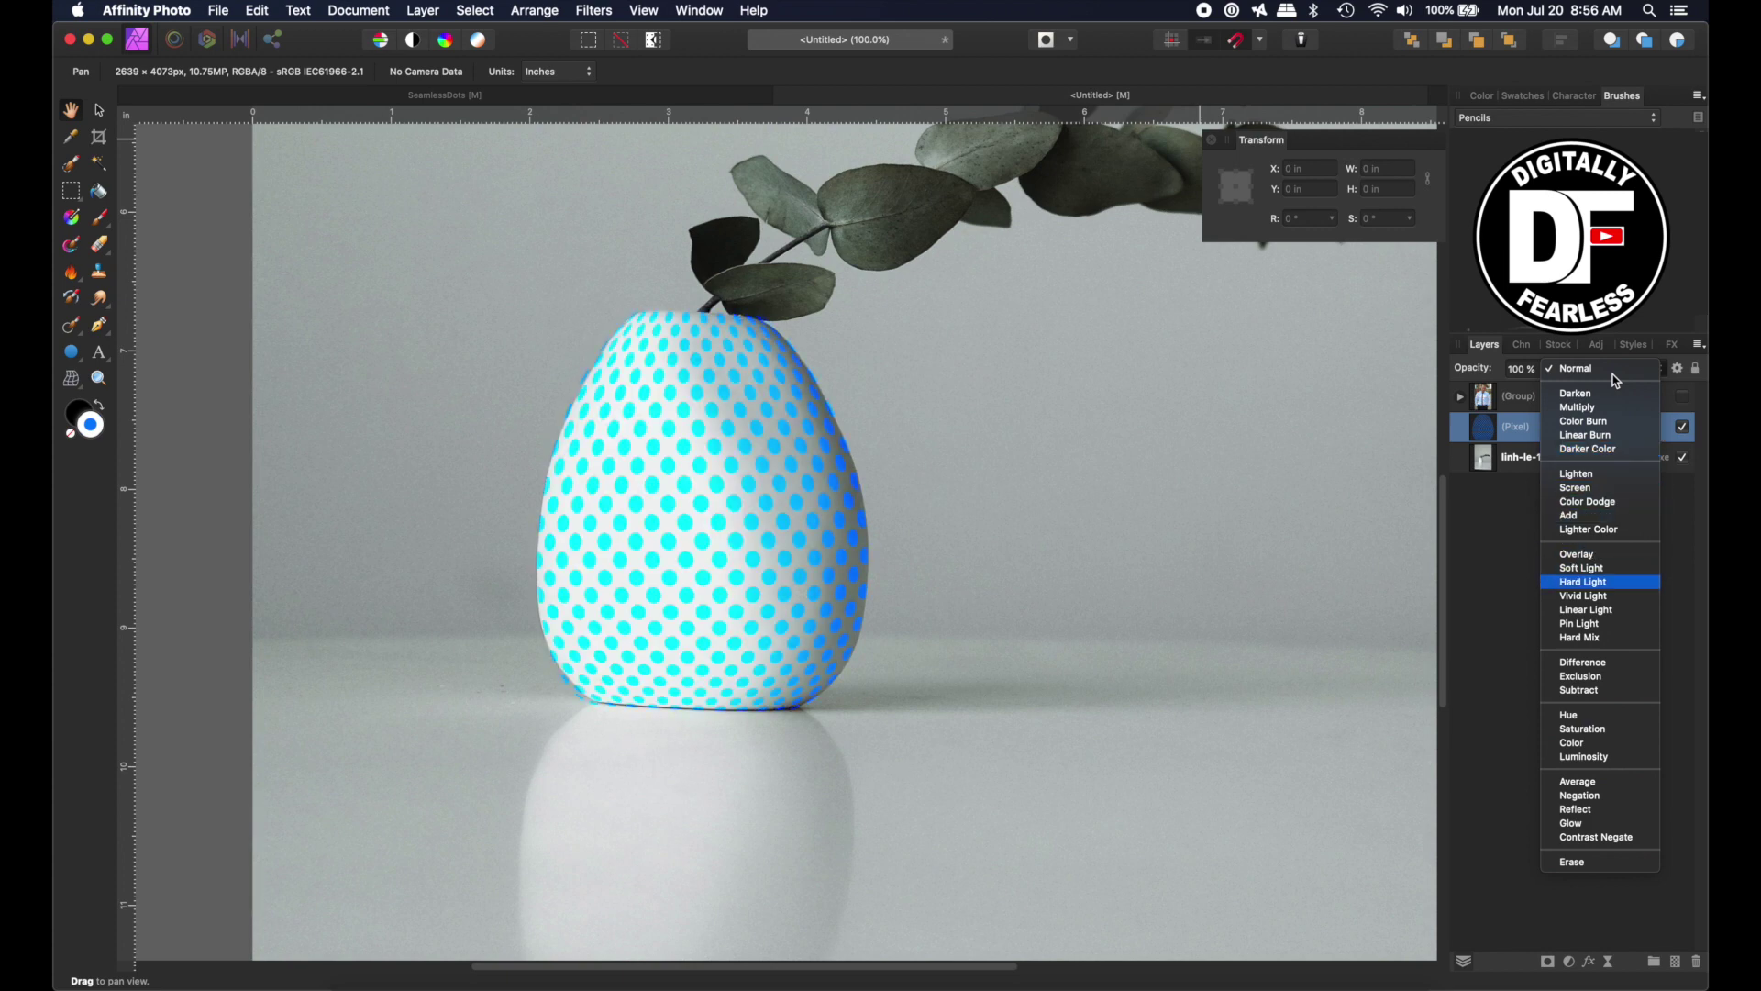
{"action": "key", "text": "Down"}
{"action": "key", "text": "Down"}
{"action": "key", "text": "Down"}
{"action": "key", "text": "Down"}
{"action": "key", "text": "Down"}
{"action": "key", "text": "Down"}
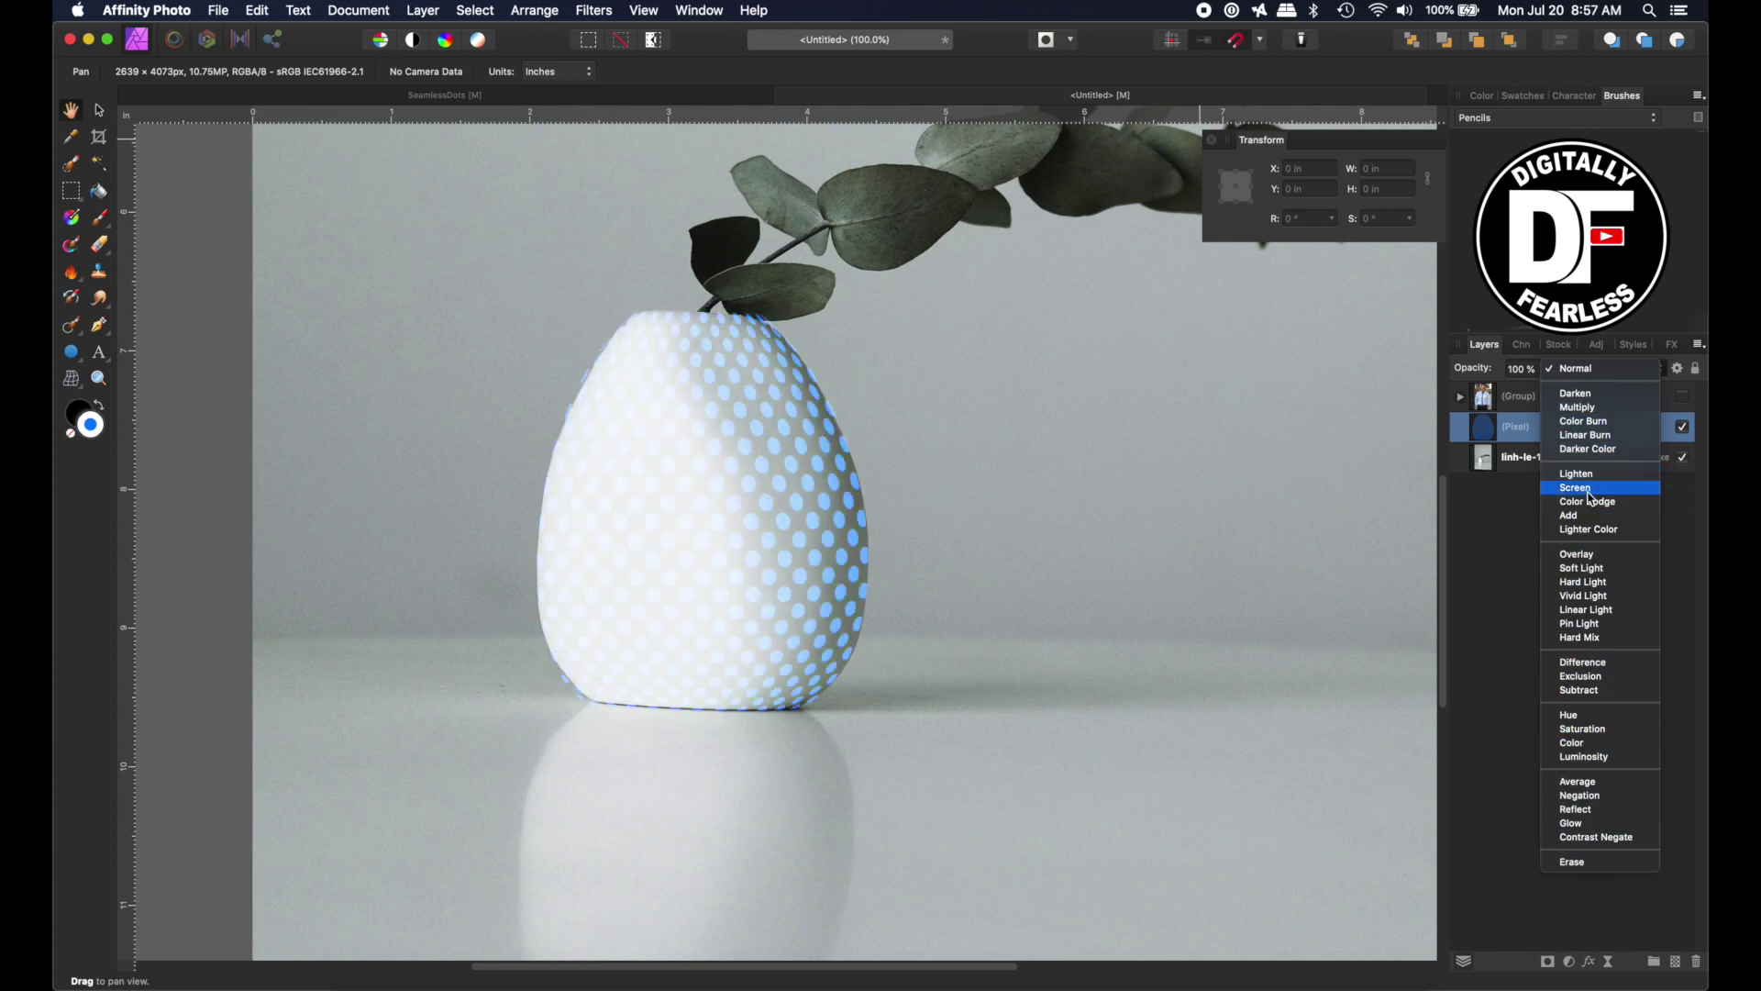
{"action": "left_click", "coordinate": [1587, 449]}
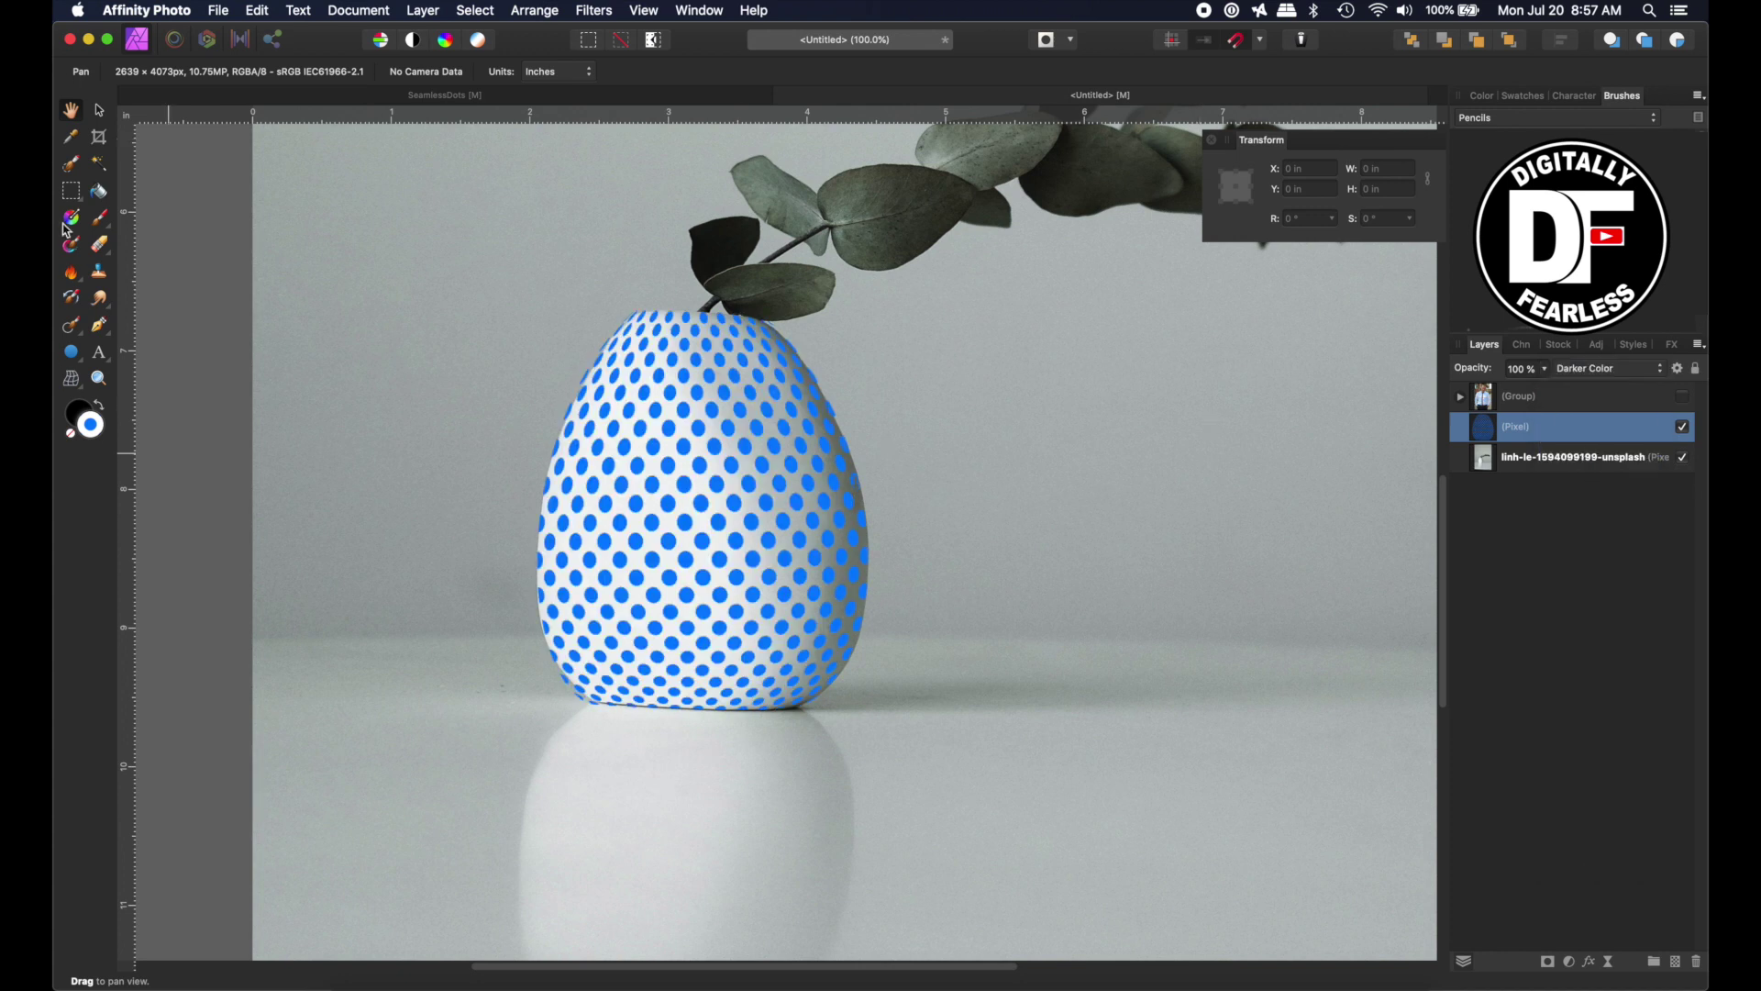
Add a Color Overlay layer effect to the dot layer and try purple and light blue as its color
{"action": "left_click", "coordinate": [100, 111]}
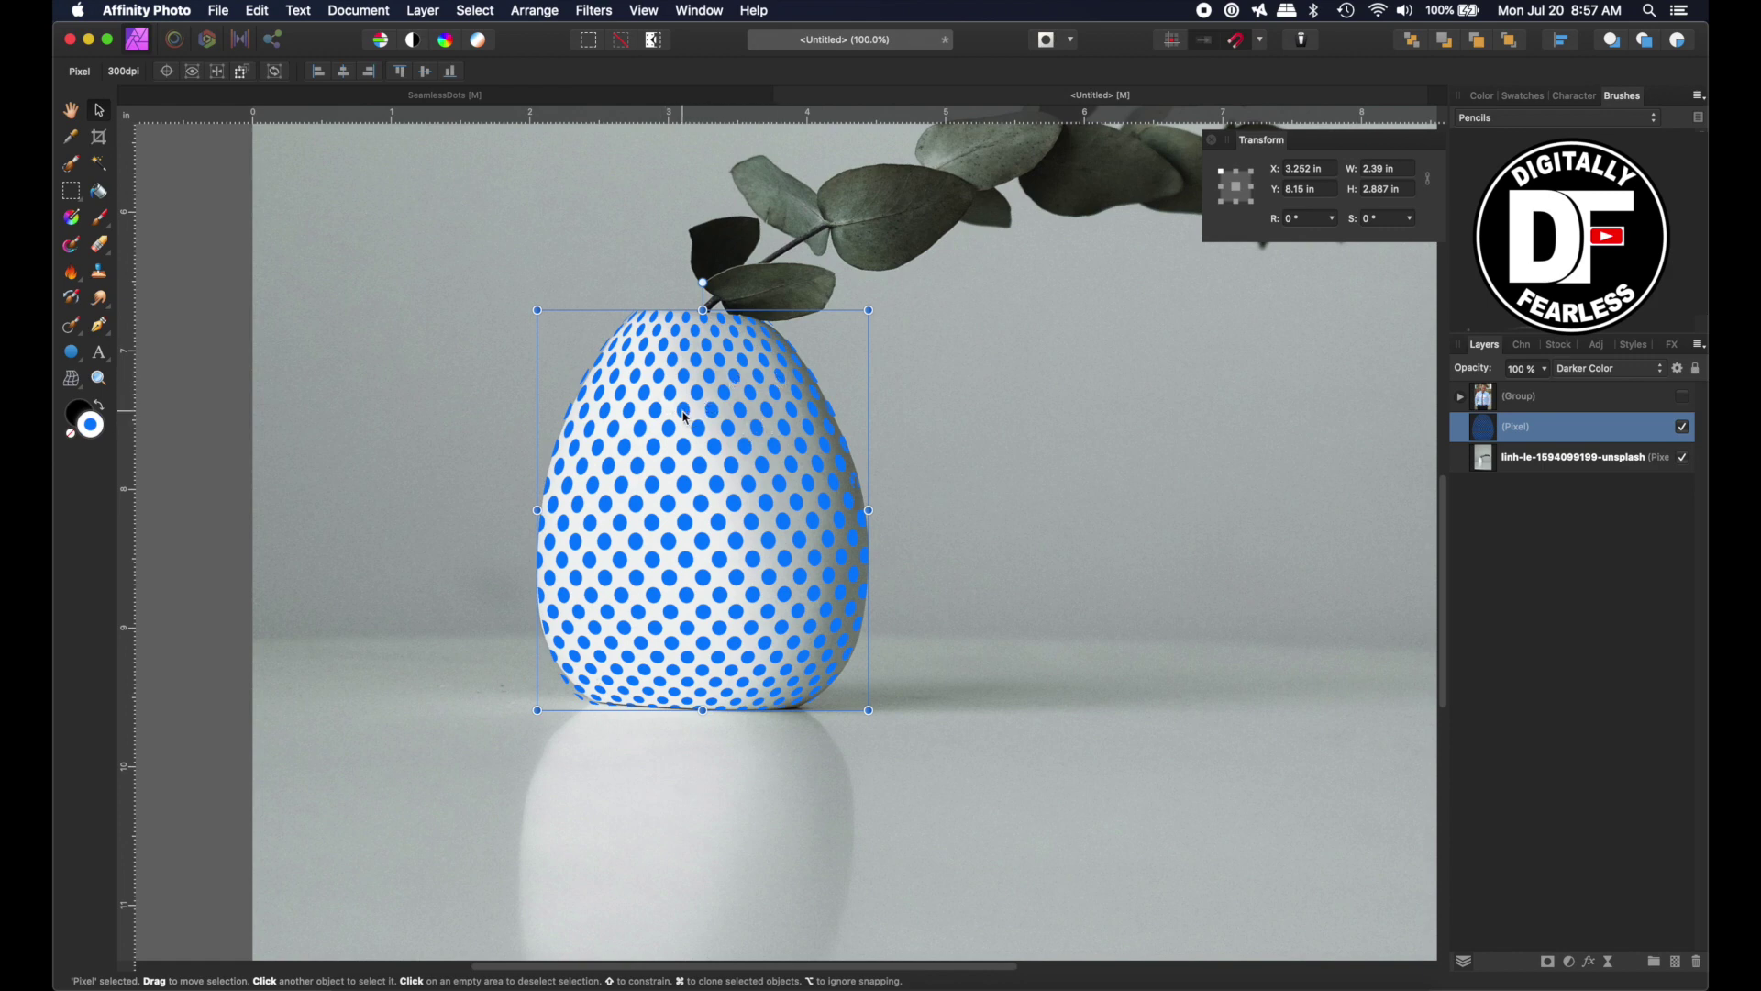
{"action": "left_click", "coordinate": [1591, 962]}
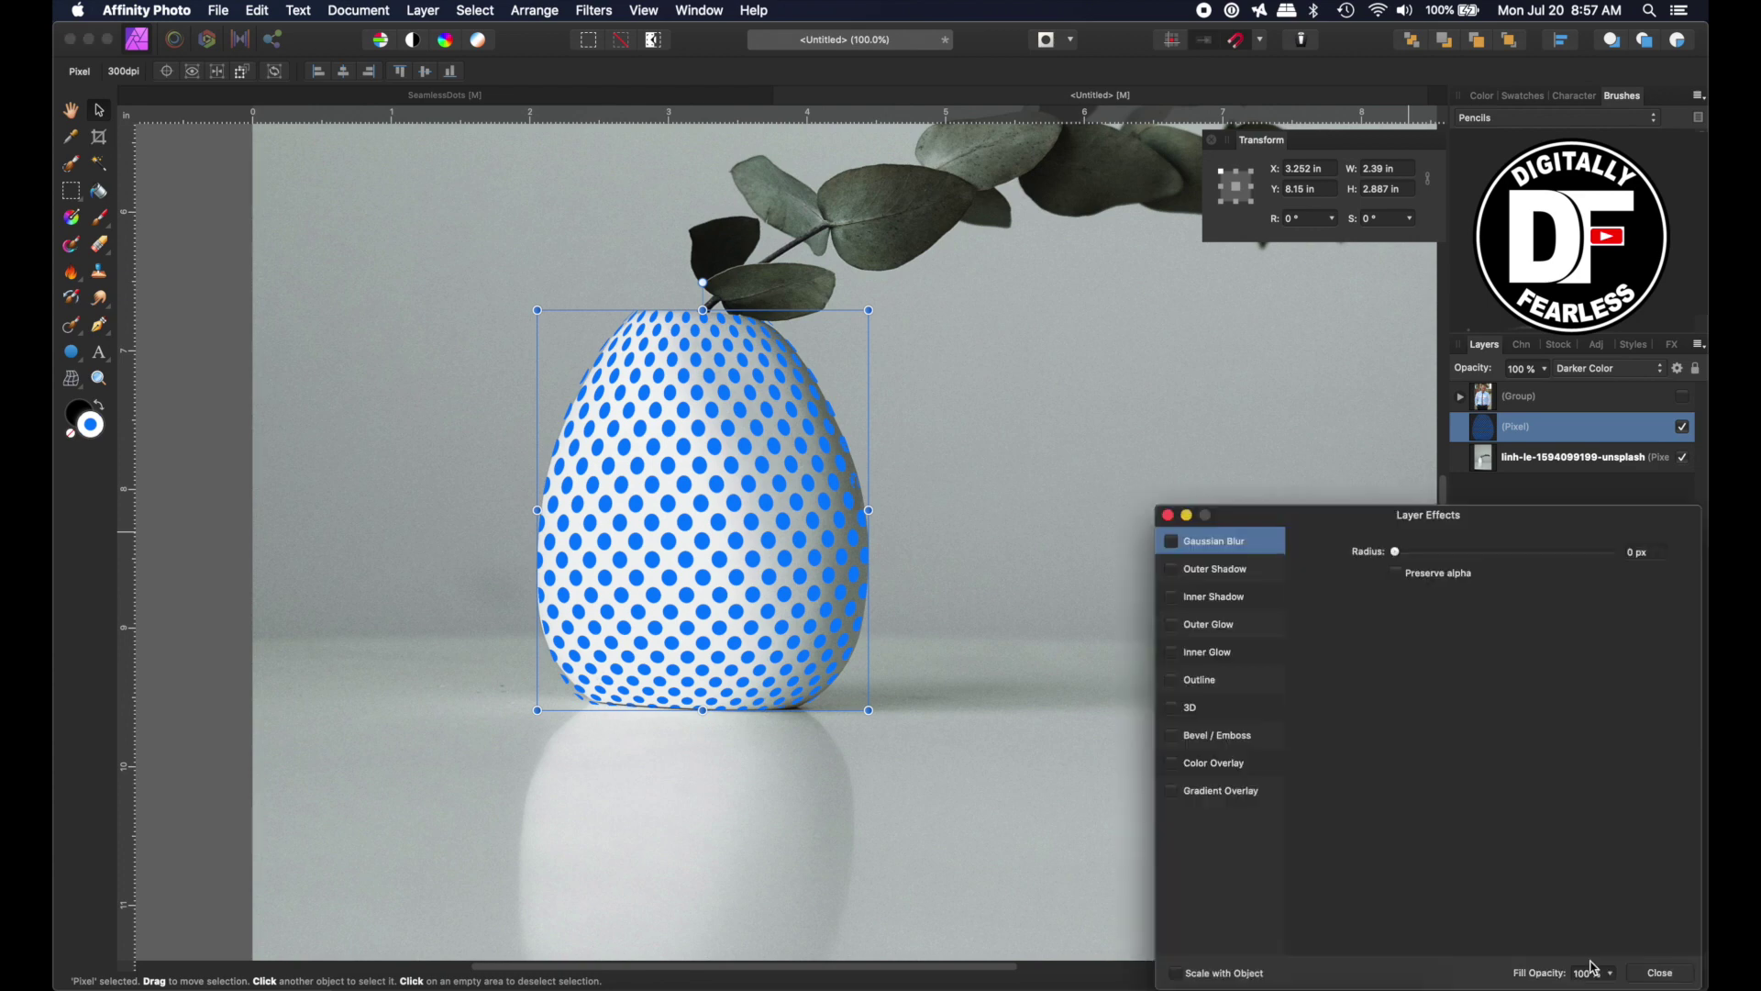
{"action": "left_click", "coordinate": [1172, 762]}
{"action": "left_click", "coordinate": [1420, 603]}
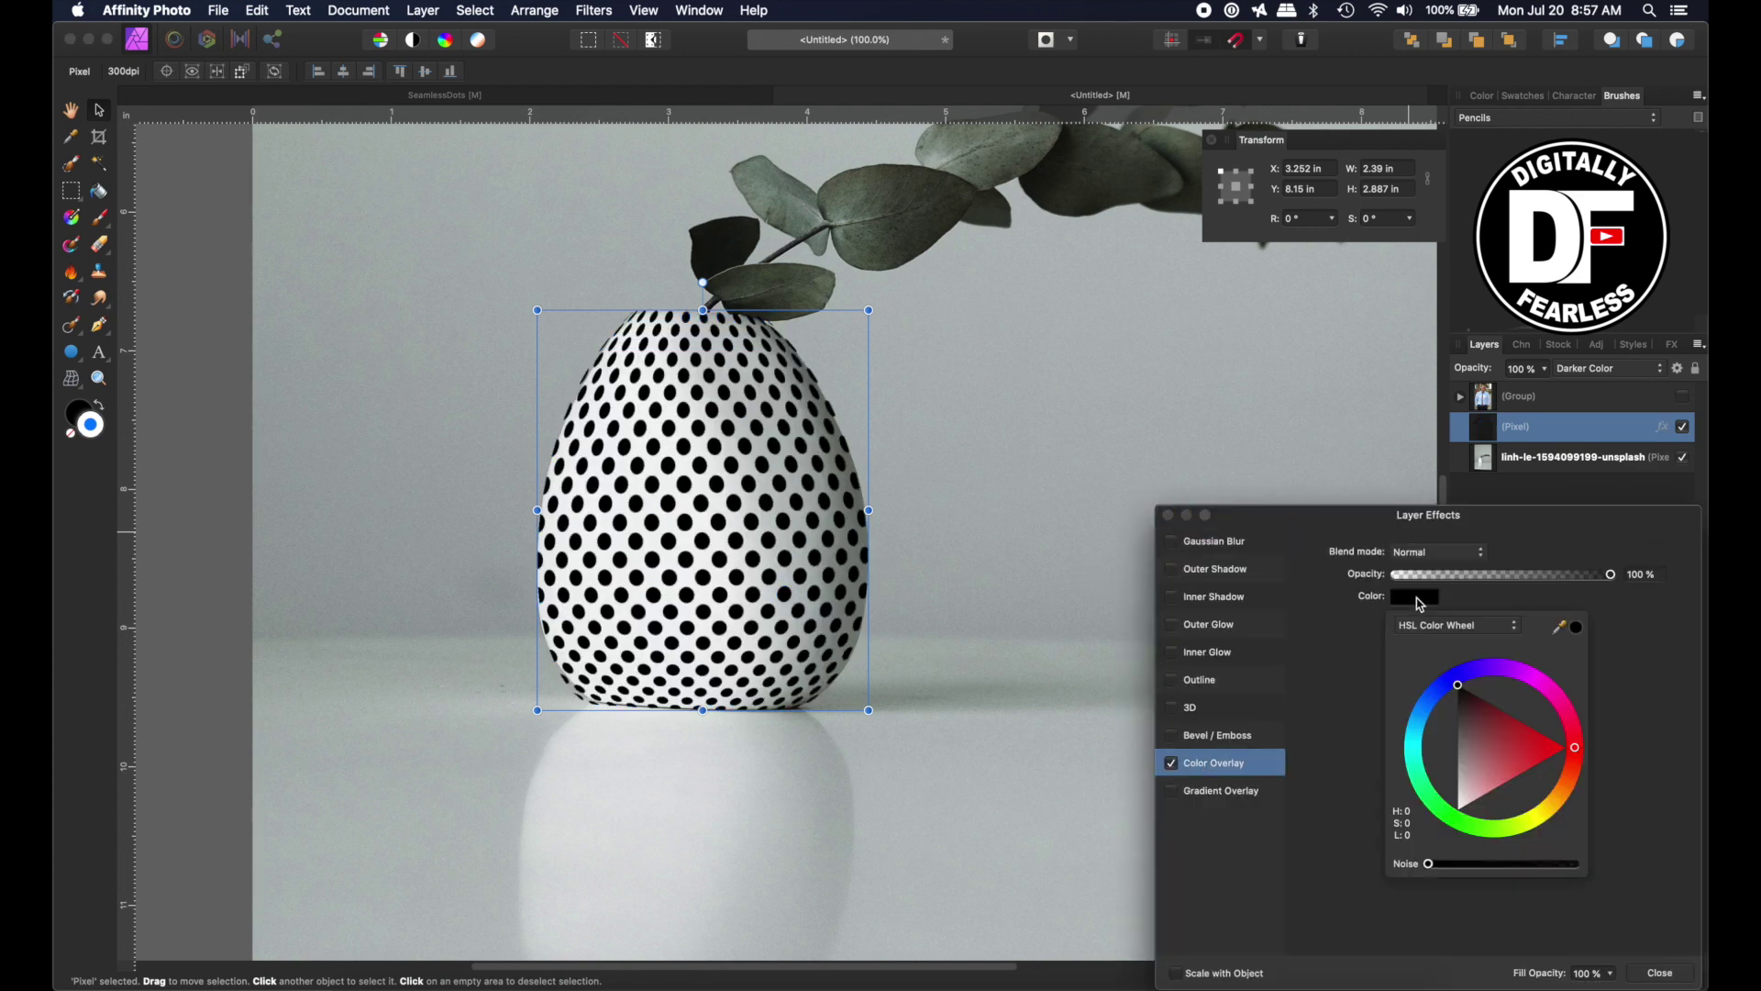
{"action": "left_click", "coordinate": [1527, 677]}
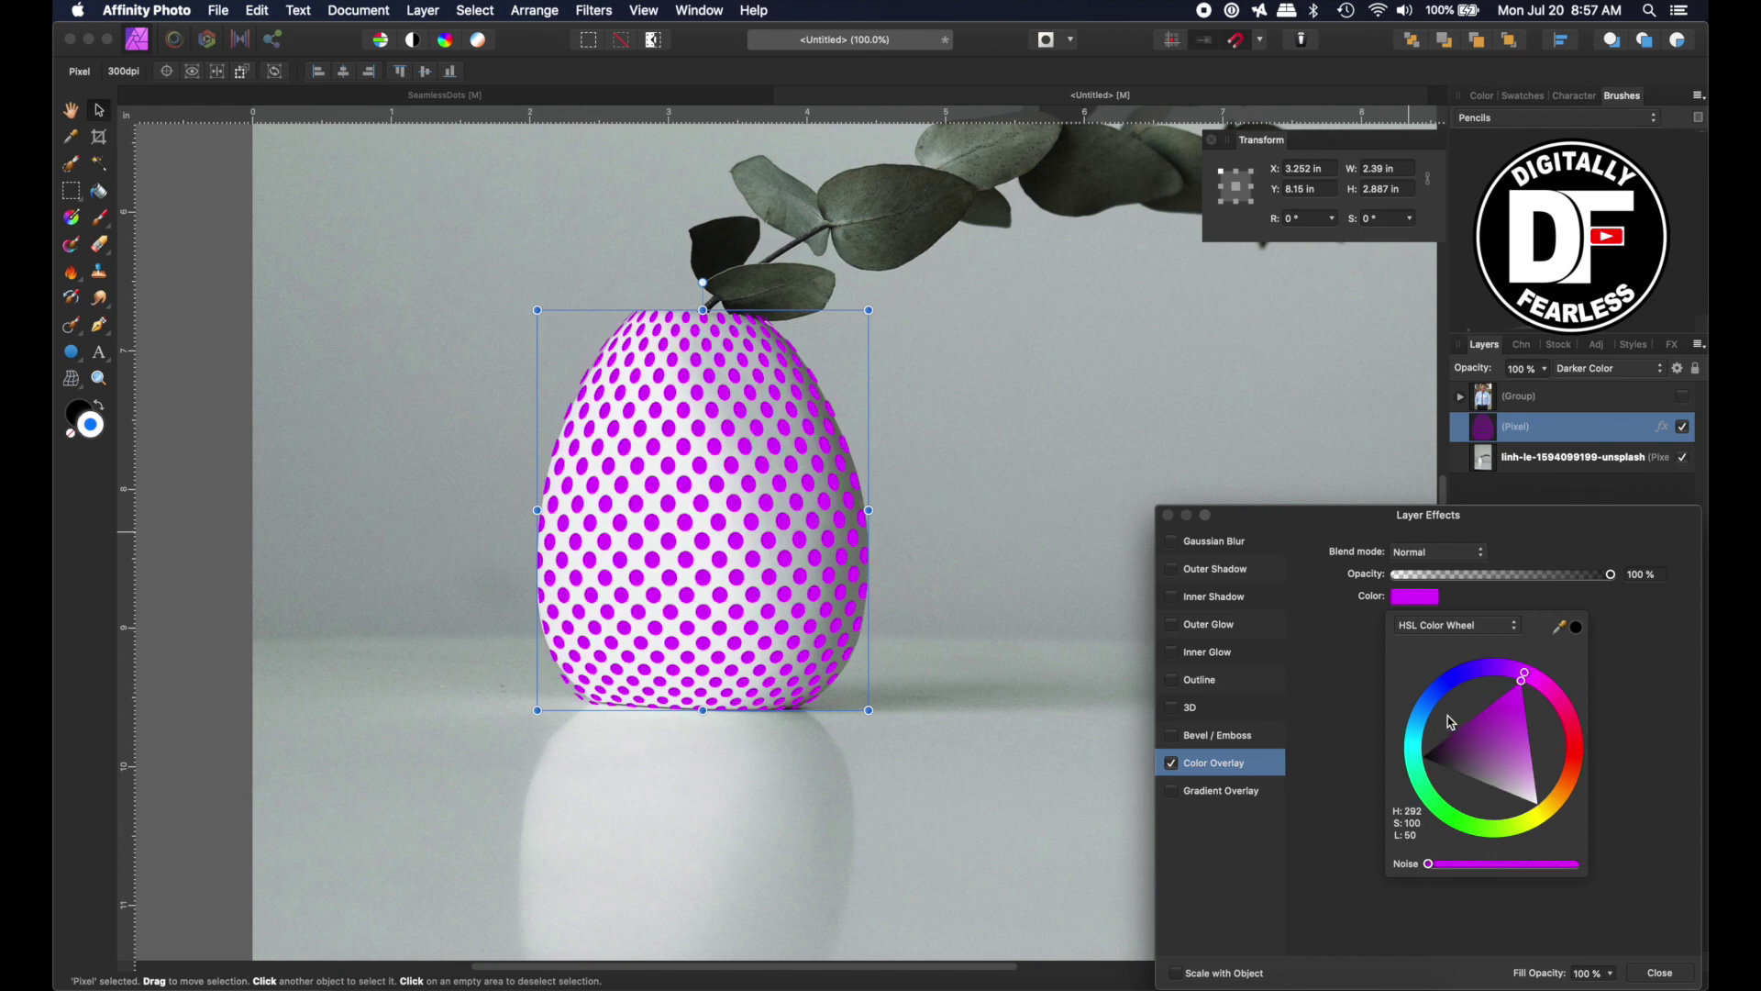
{"action": "left_click_drag", "start_coordinate": [1447, 681], "coordinate": [1419, 720]}
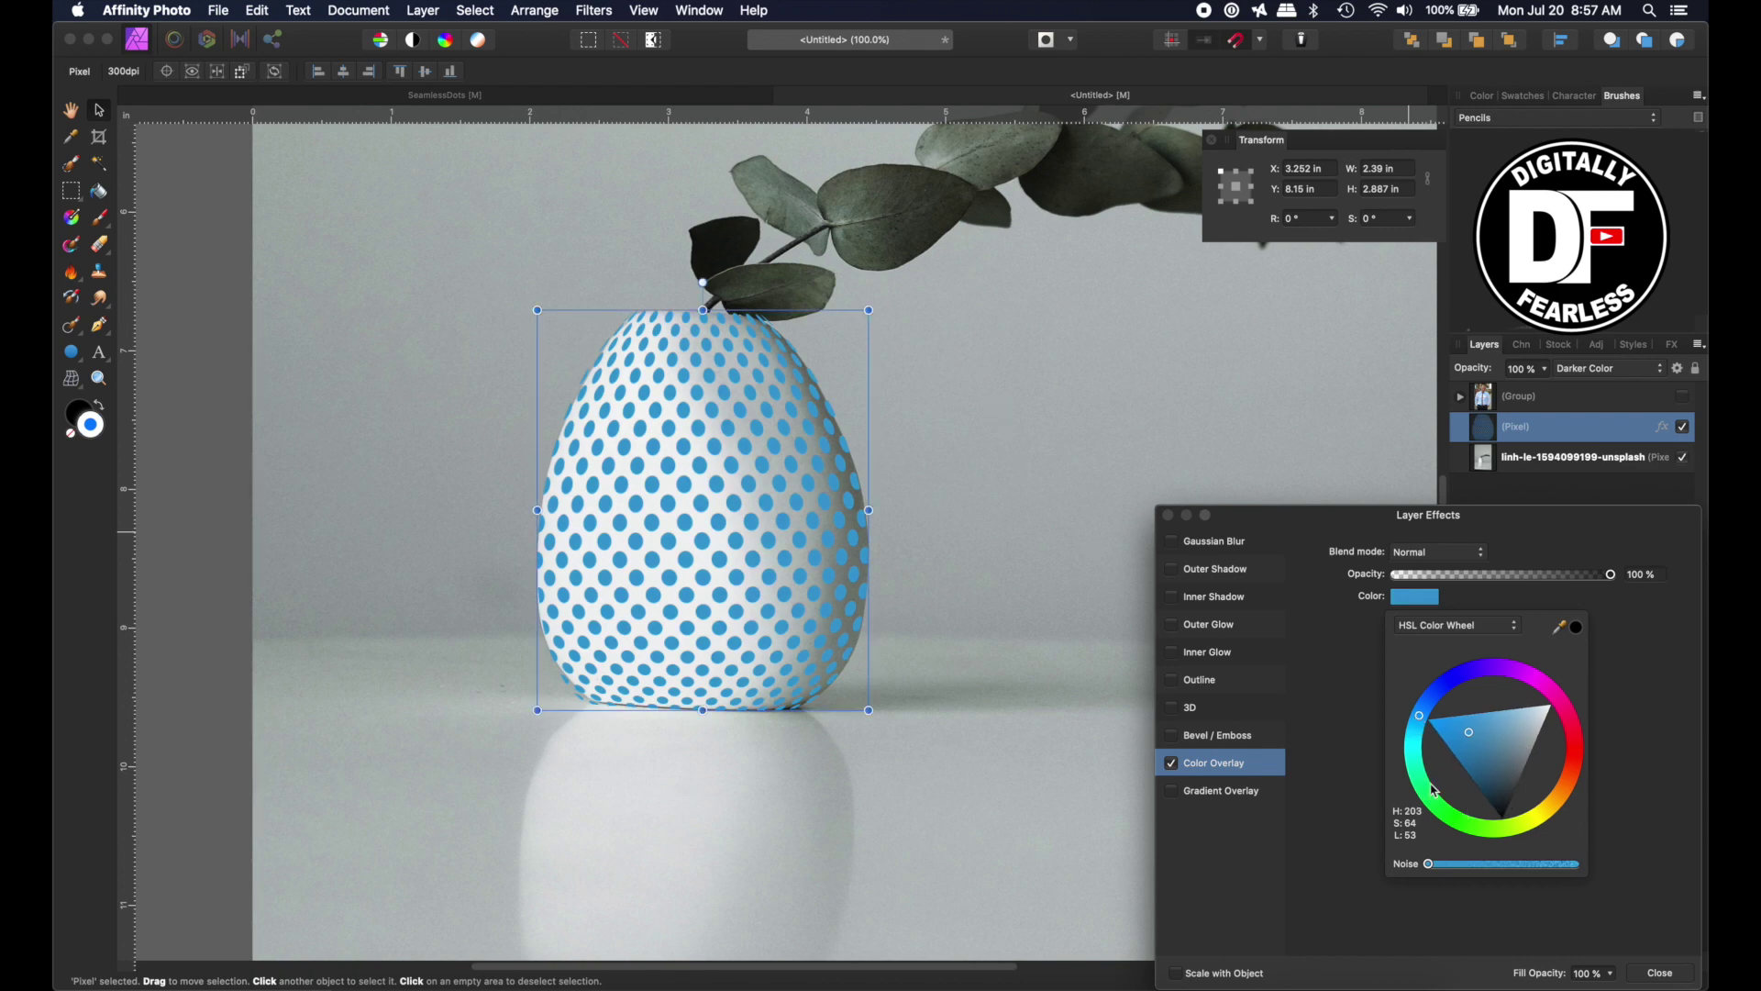
{"action": "left_click_drag", "start_coordinate": [1433, 791], "coordinate": [1420, 783]}
Change the dot layer's Color Overlay color to a dark grey
{"action": "left_click", "coordinate": [1576, 627]}
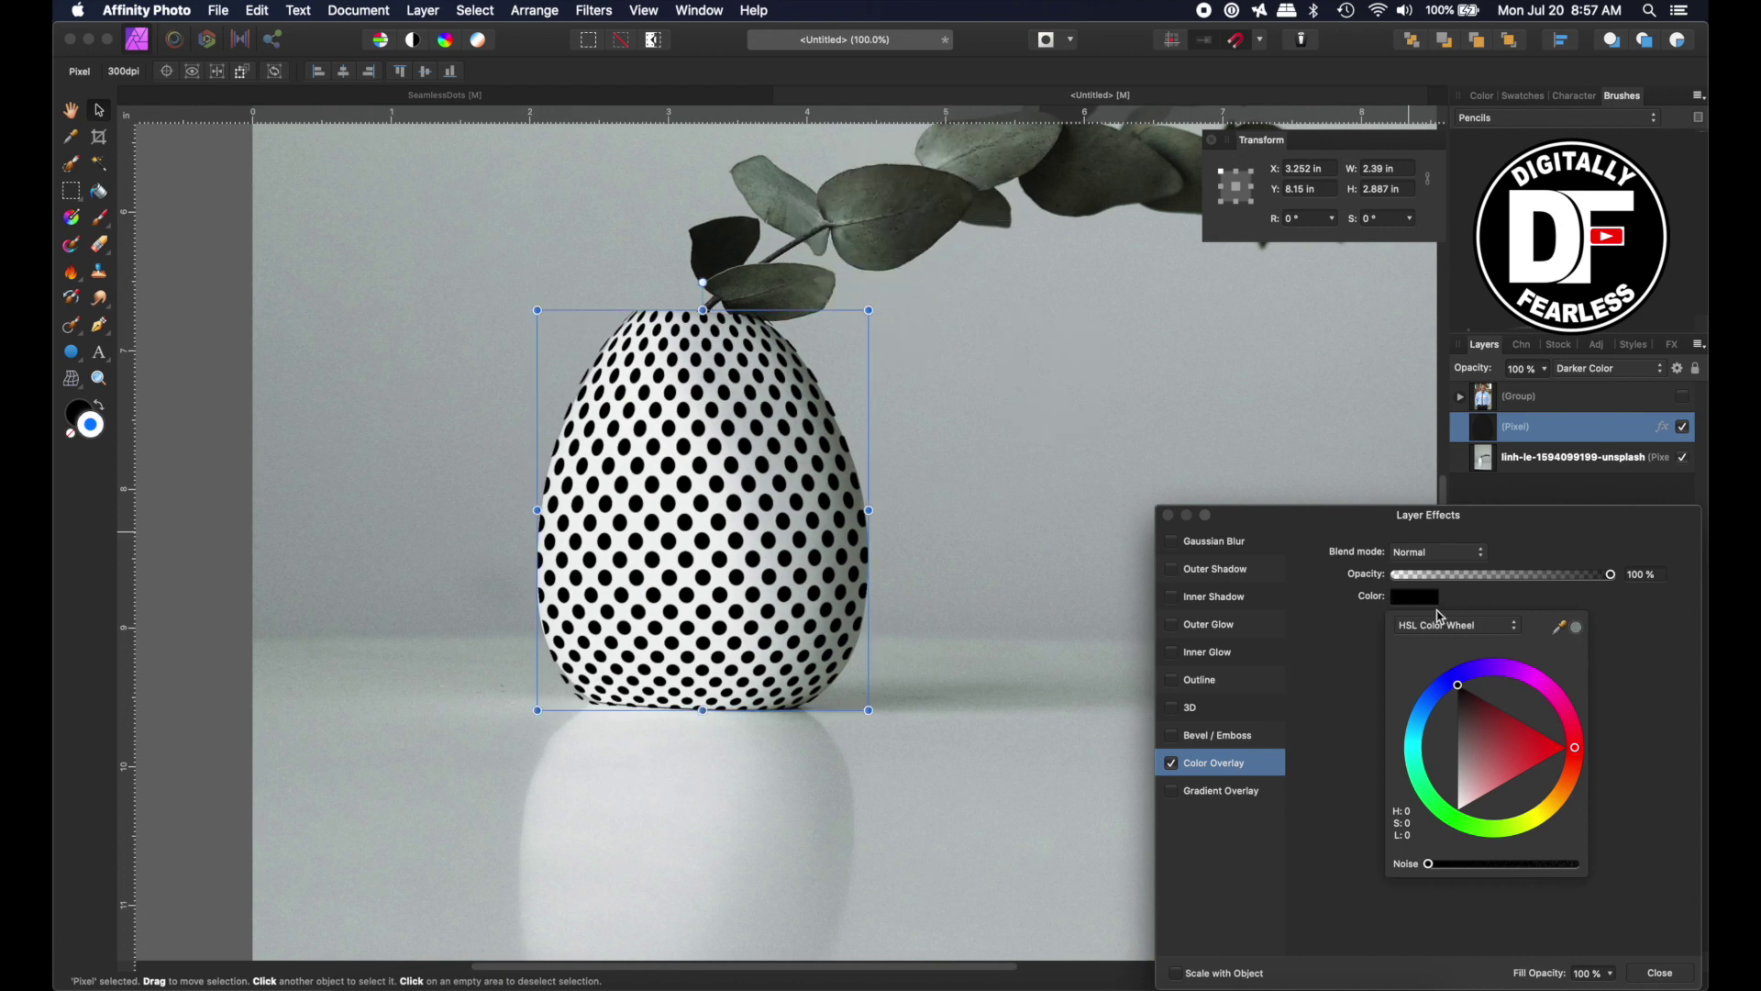
{"action": "left_click", "coordinate": [1576, 628]}
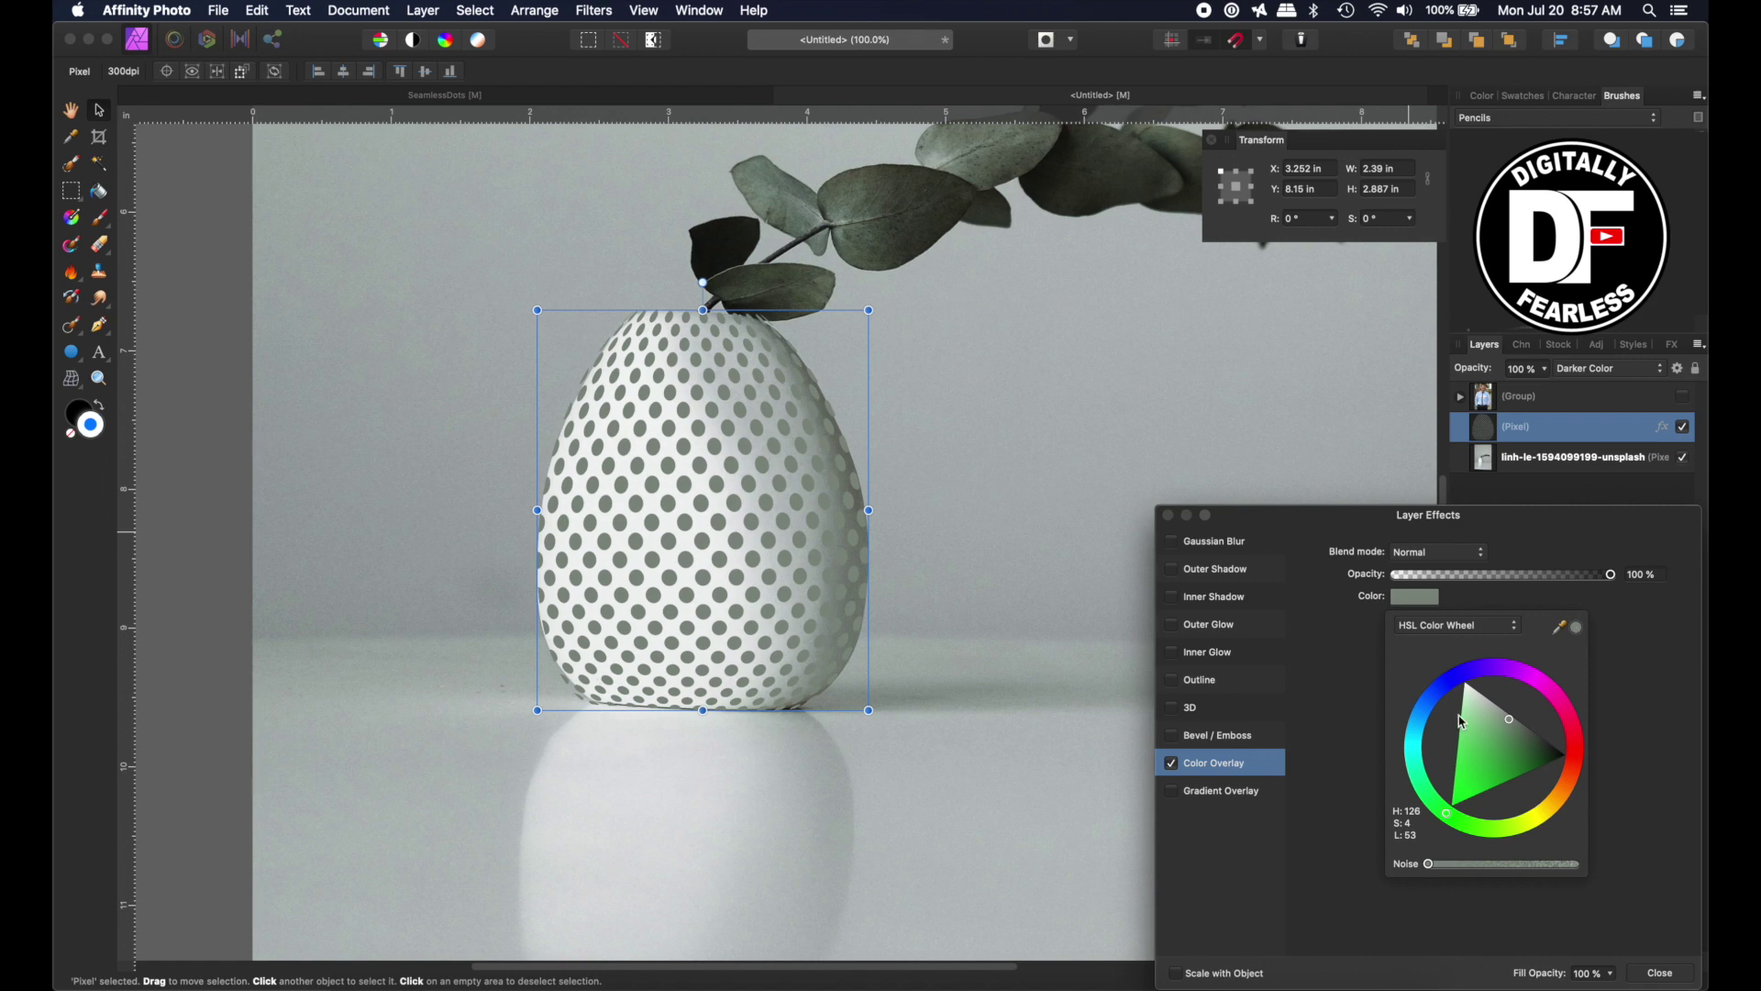
{"action": "mouse_move", "coordinate": [1512, 723]}
{"action": "left_mouse_down"}
{"action": "mouse_move", "coordinate": [1548, 741]}
{"action": "mouse_move", "coordinate": [1535, 731]}
{"action": "left_mouse_up"}
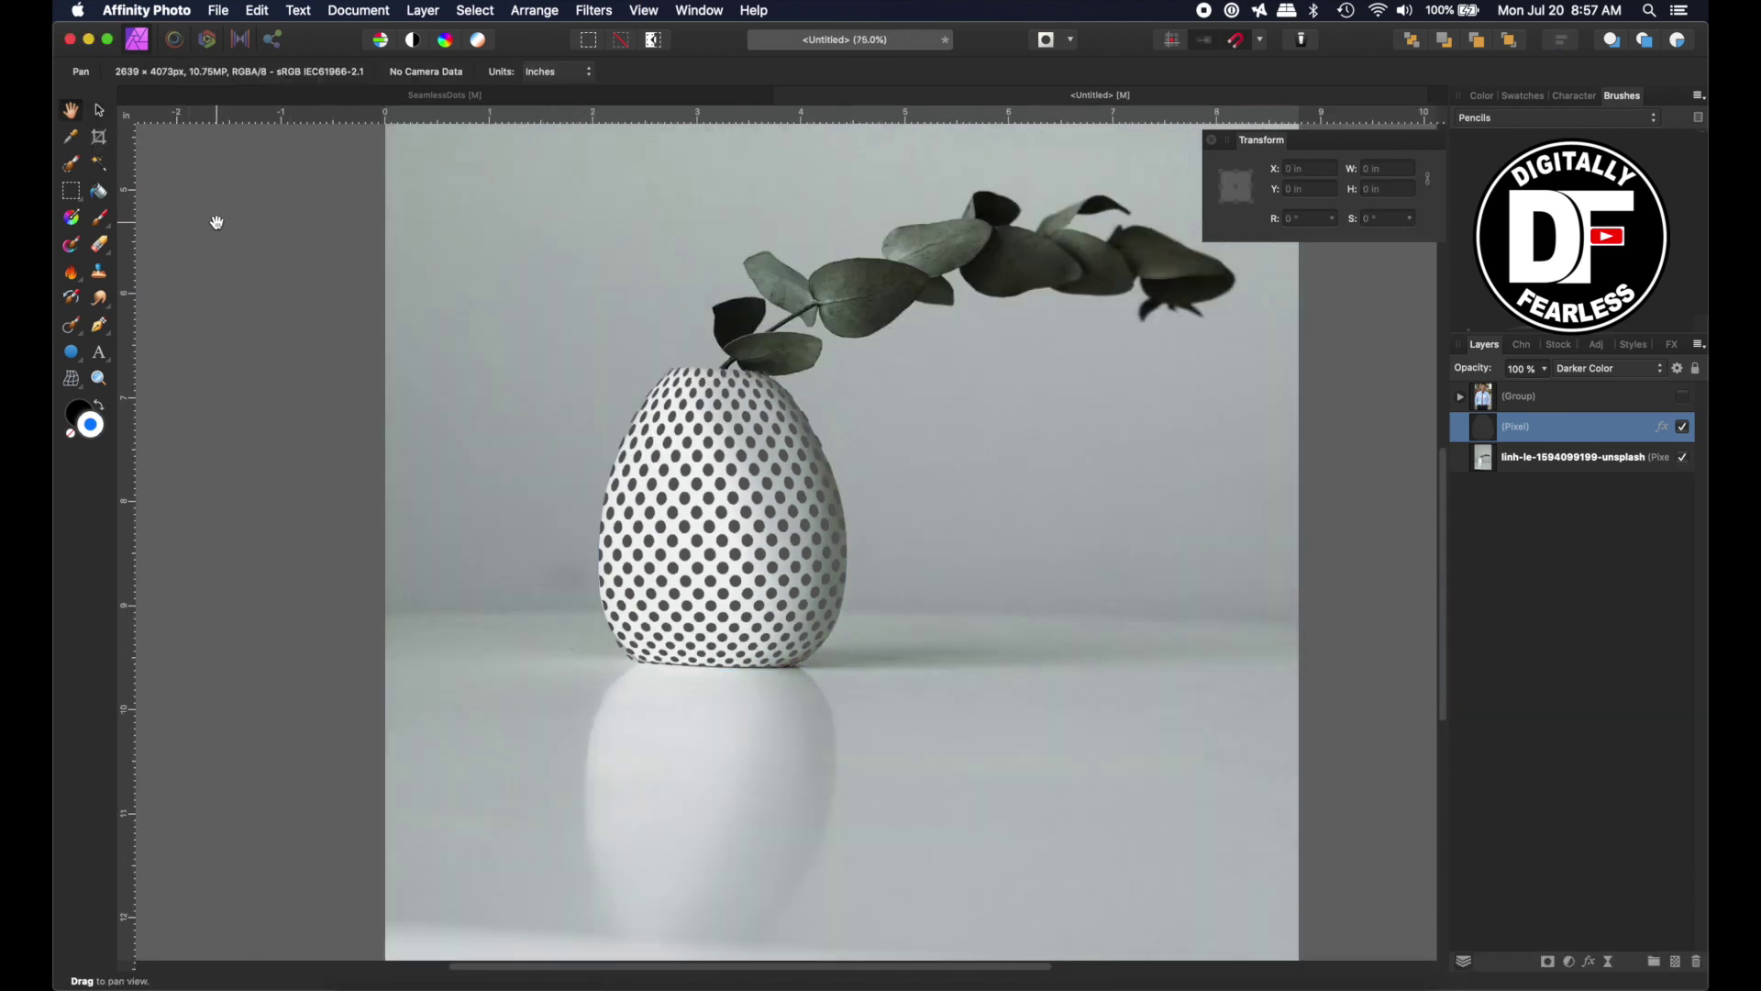
In the SeamlessDots document, group the five ellipse layers and try to rename the group Dots
{"action": "left_click", "coordinate": [101, 112]}
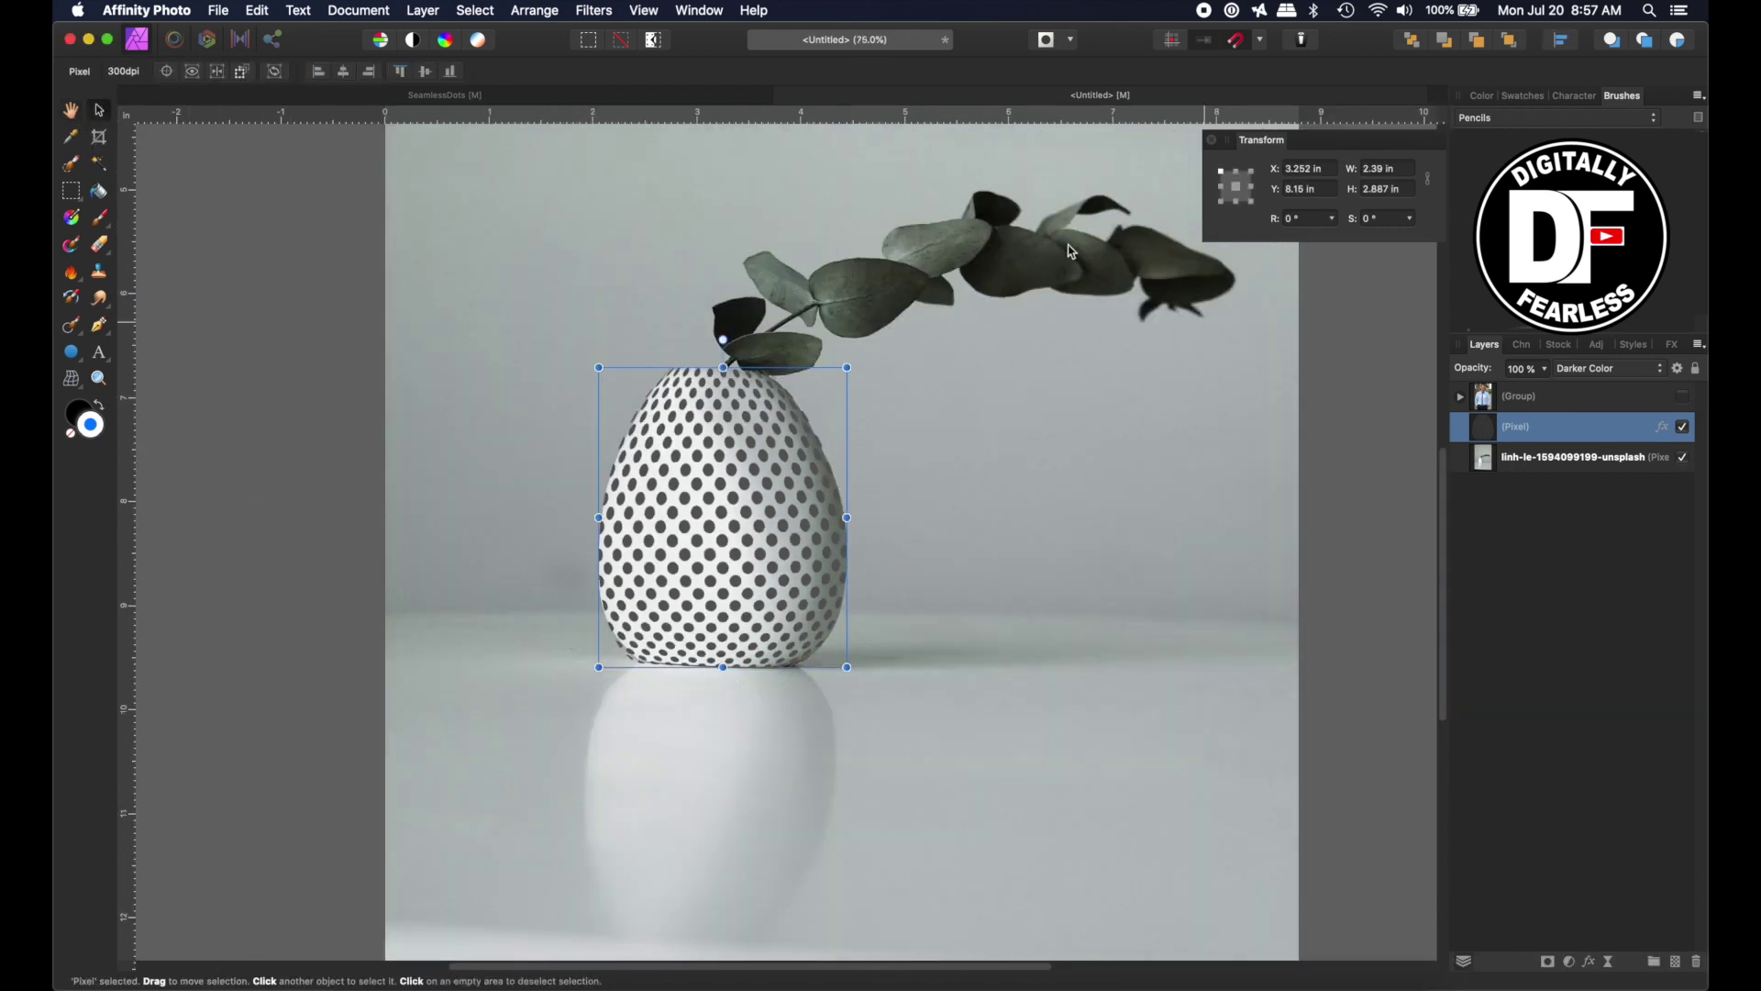
{"action": "left_click", "coordinate": [451, 98]}
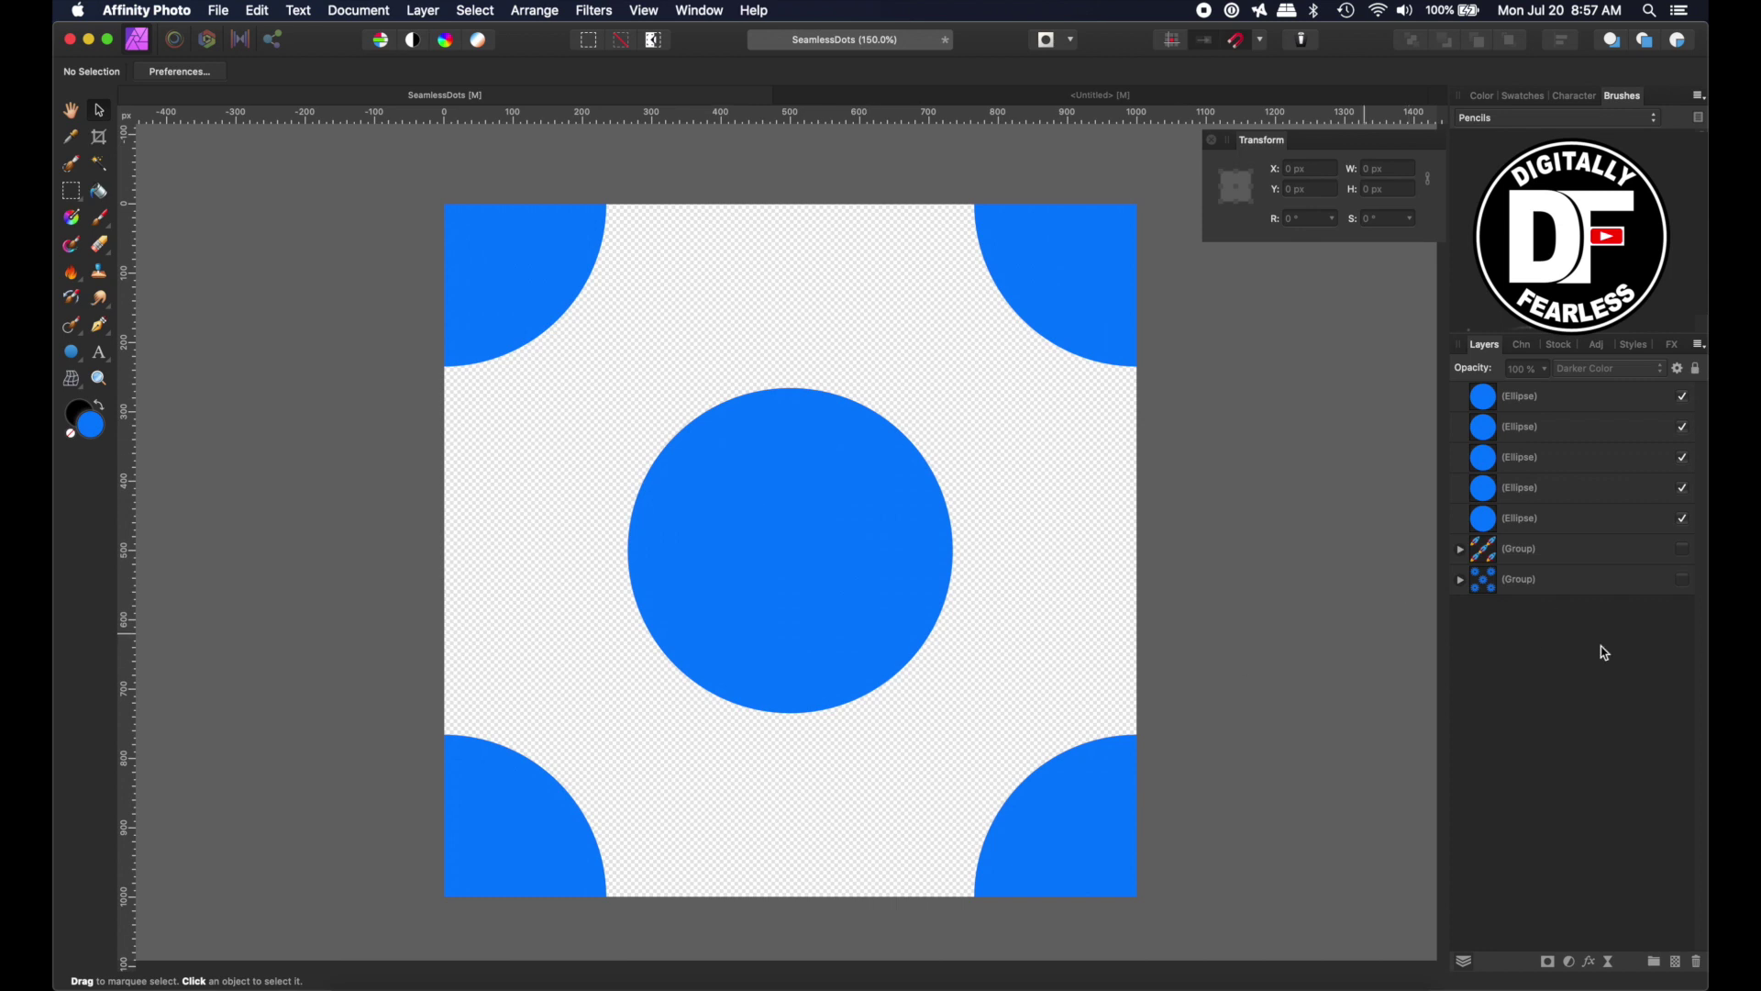
{"action": "left_click", "coordinate": [1559, 518]}
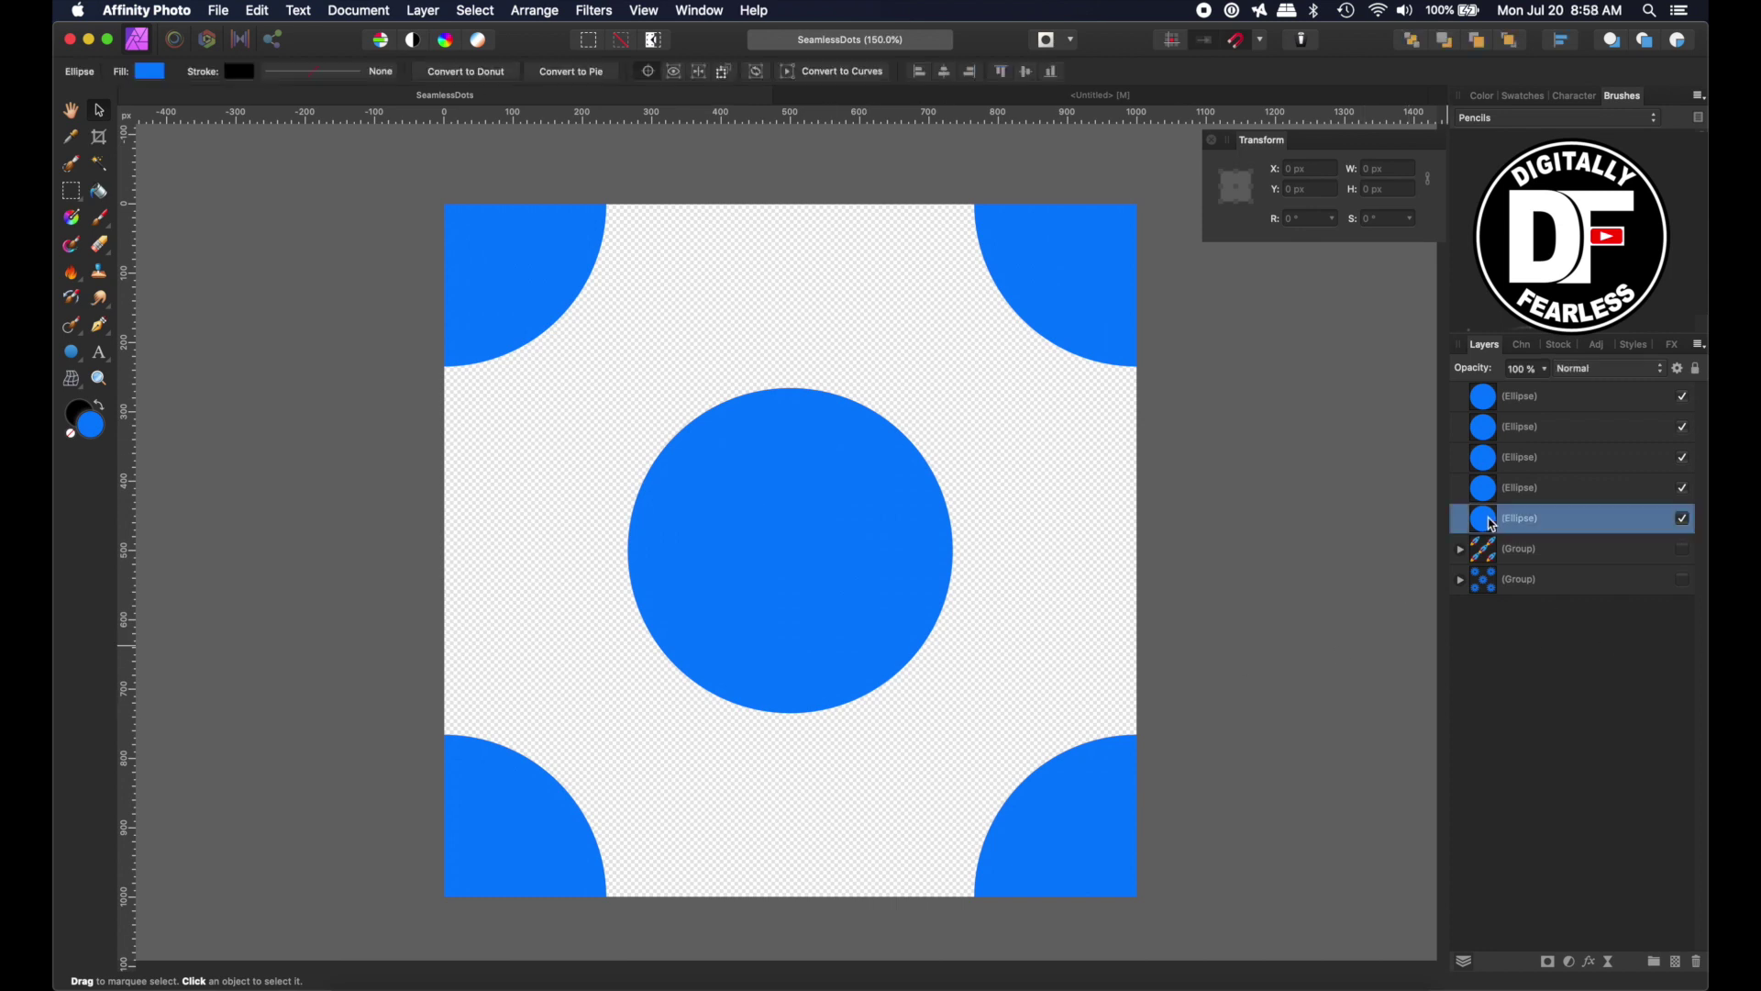
{"action": "left_click", "coordinate": [1495, 396], "text": "shift"}
{"action": "key", "text": "super+g"}
{"action": "double_click", "coordinate": [1518, 396]}
{"action": "type", "text": "Dots"}
{"action": "left_click", "coordinate": [1460, 396]}
{"action": "left_click", "coordinate": [1462, 398]}
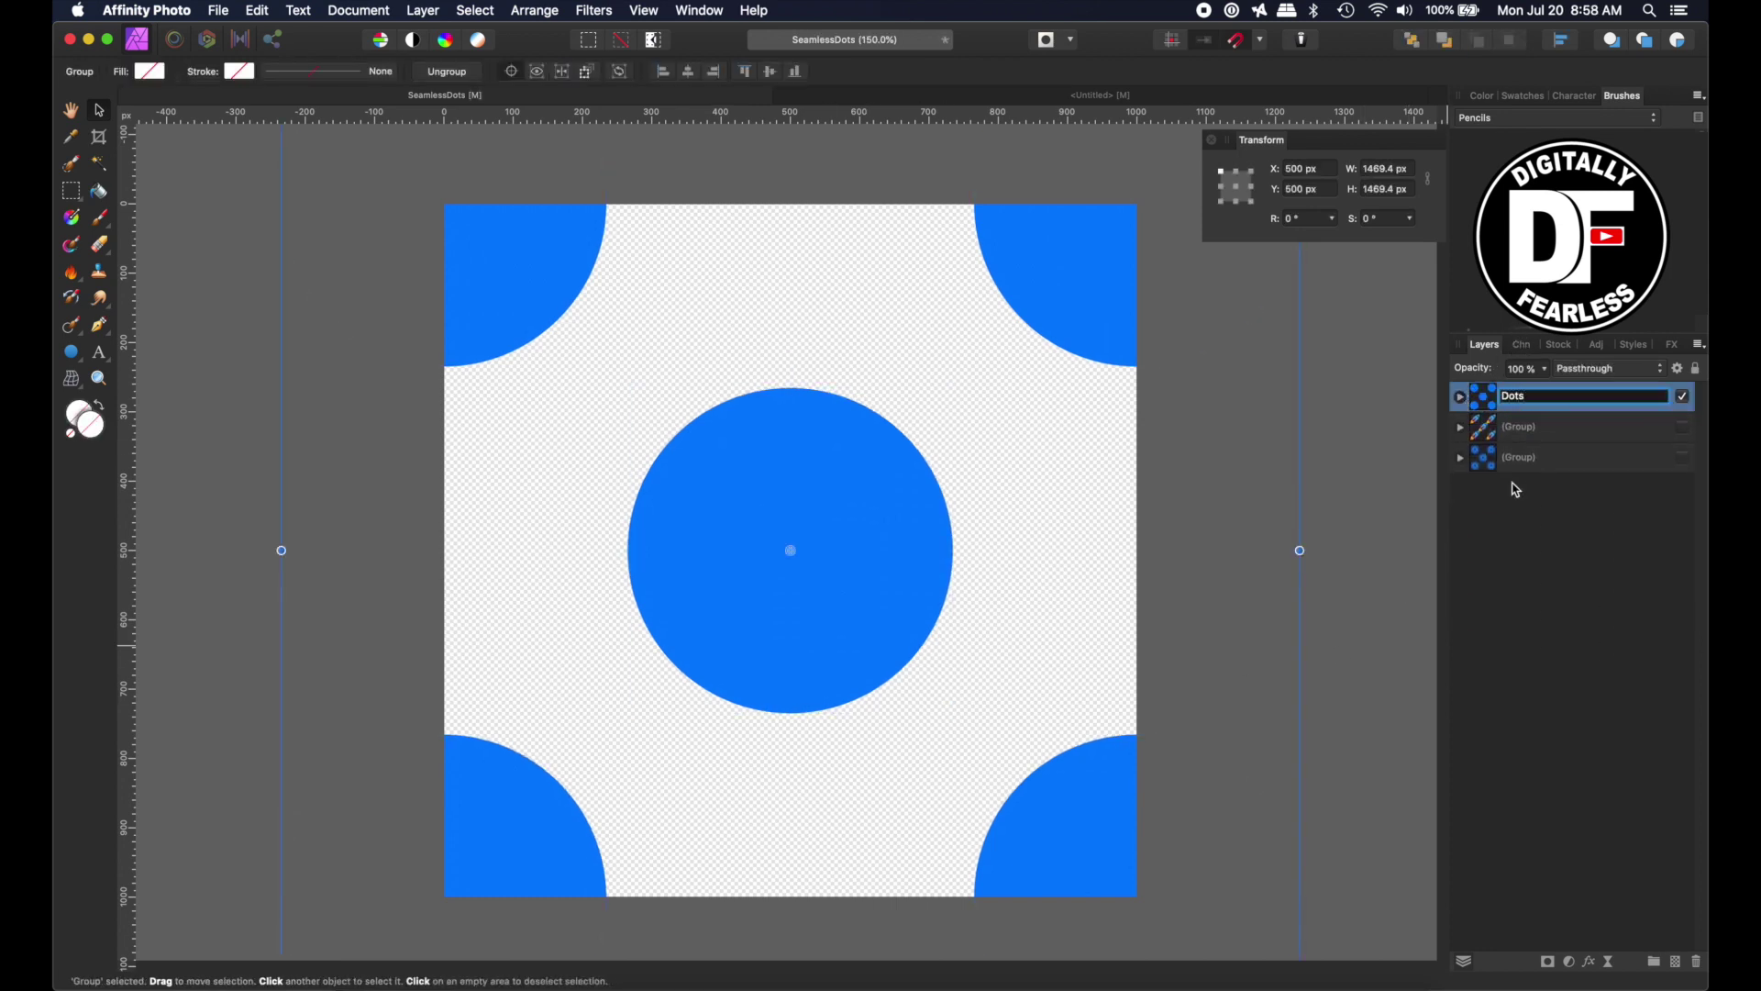
Hide the new dots group, show the rocket group in its place, and expand the rocket group's layers
{"action": "left_click", "coordinate": [1684, 398]}
{"action": "left_click", "coordinate": [1683, 427]}
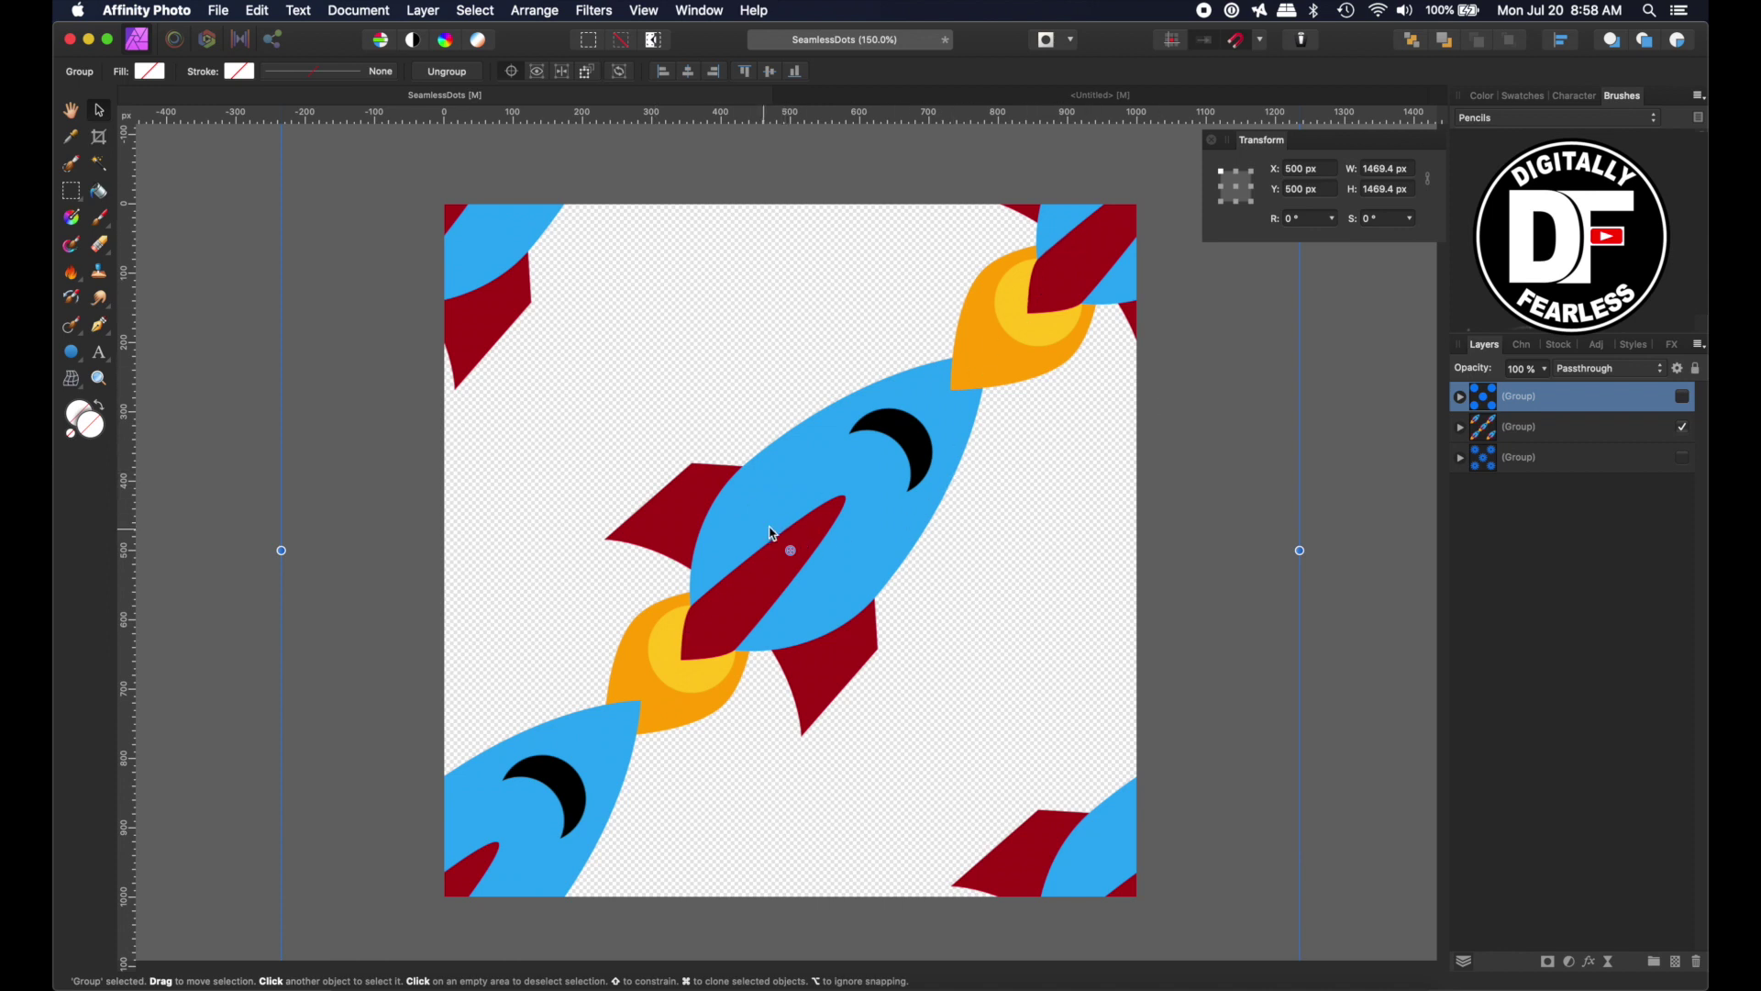
{"action": "left_click", "coordinate": [1461, 427]}
Delete the four upper rocket images in the group, keeping only the rocket centered on the canvas
{"action": "left_click", "coordinate": [1495, 579]}
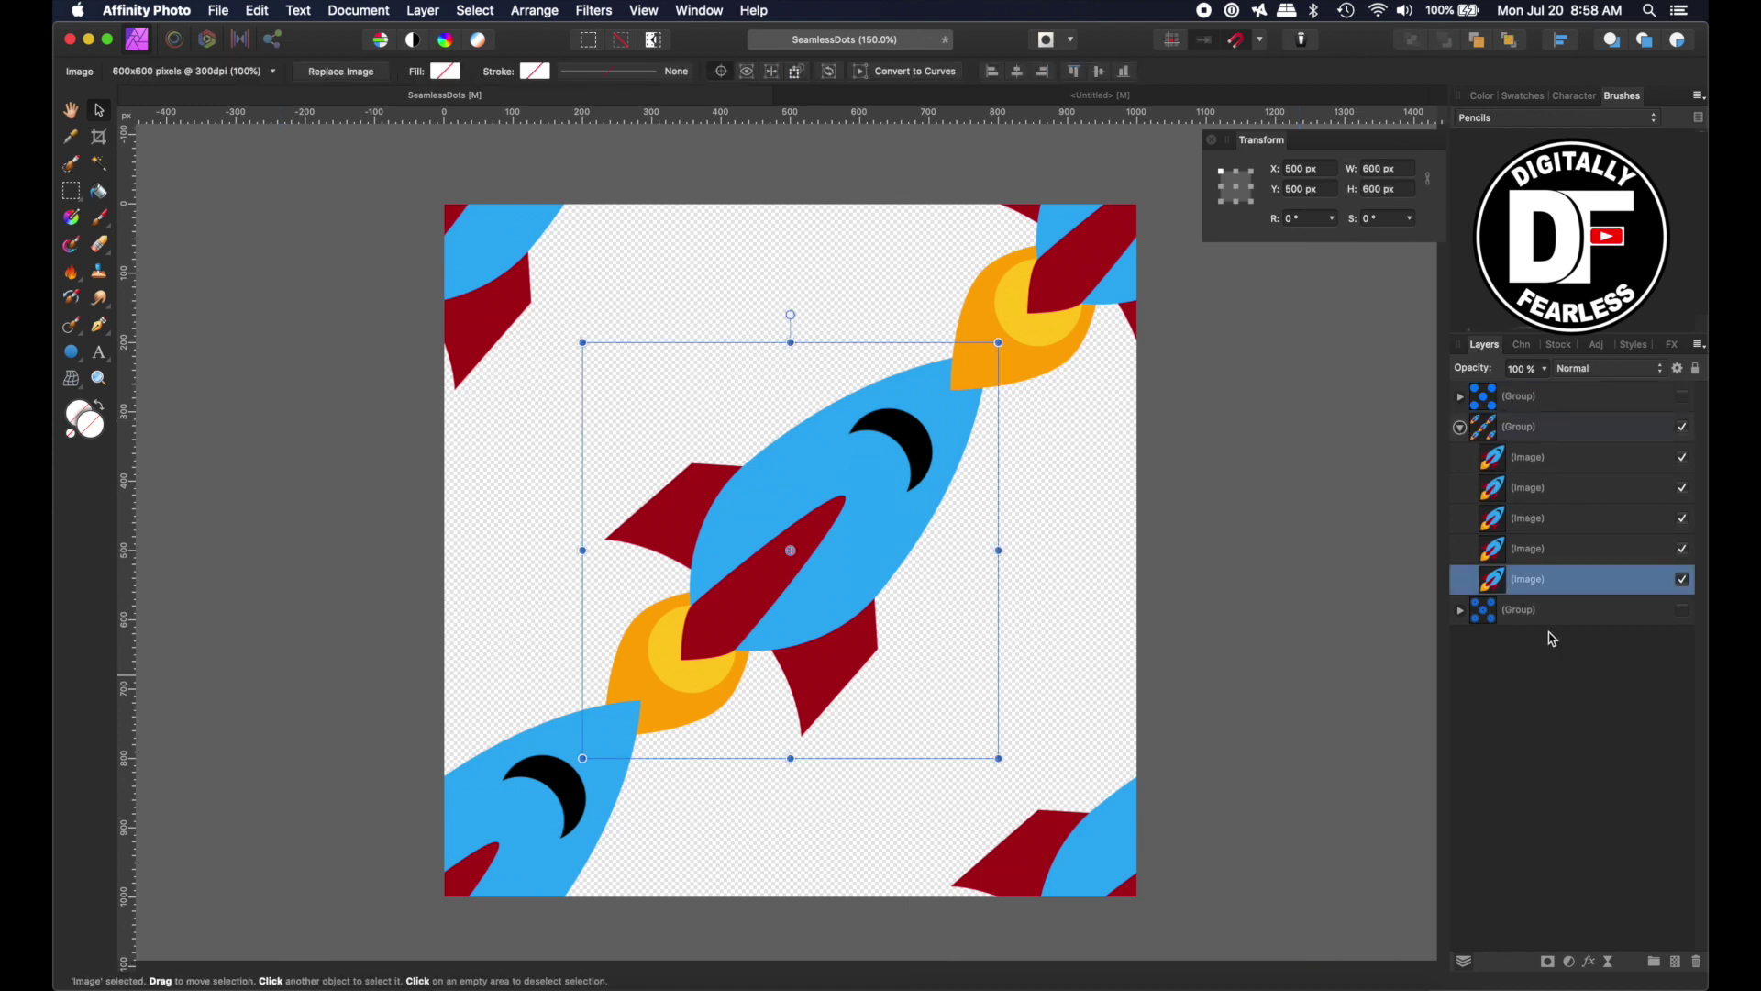
{"action": "left_click", "coordinate": [1504, 548]}
{"action": "left_click", "coordinate": [1498, 463], "text": "shift"}
{"action": "key", "text": "Delete"}
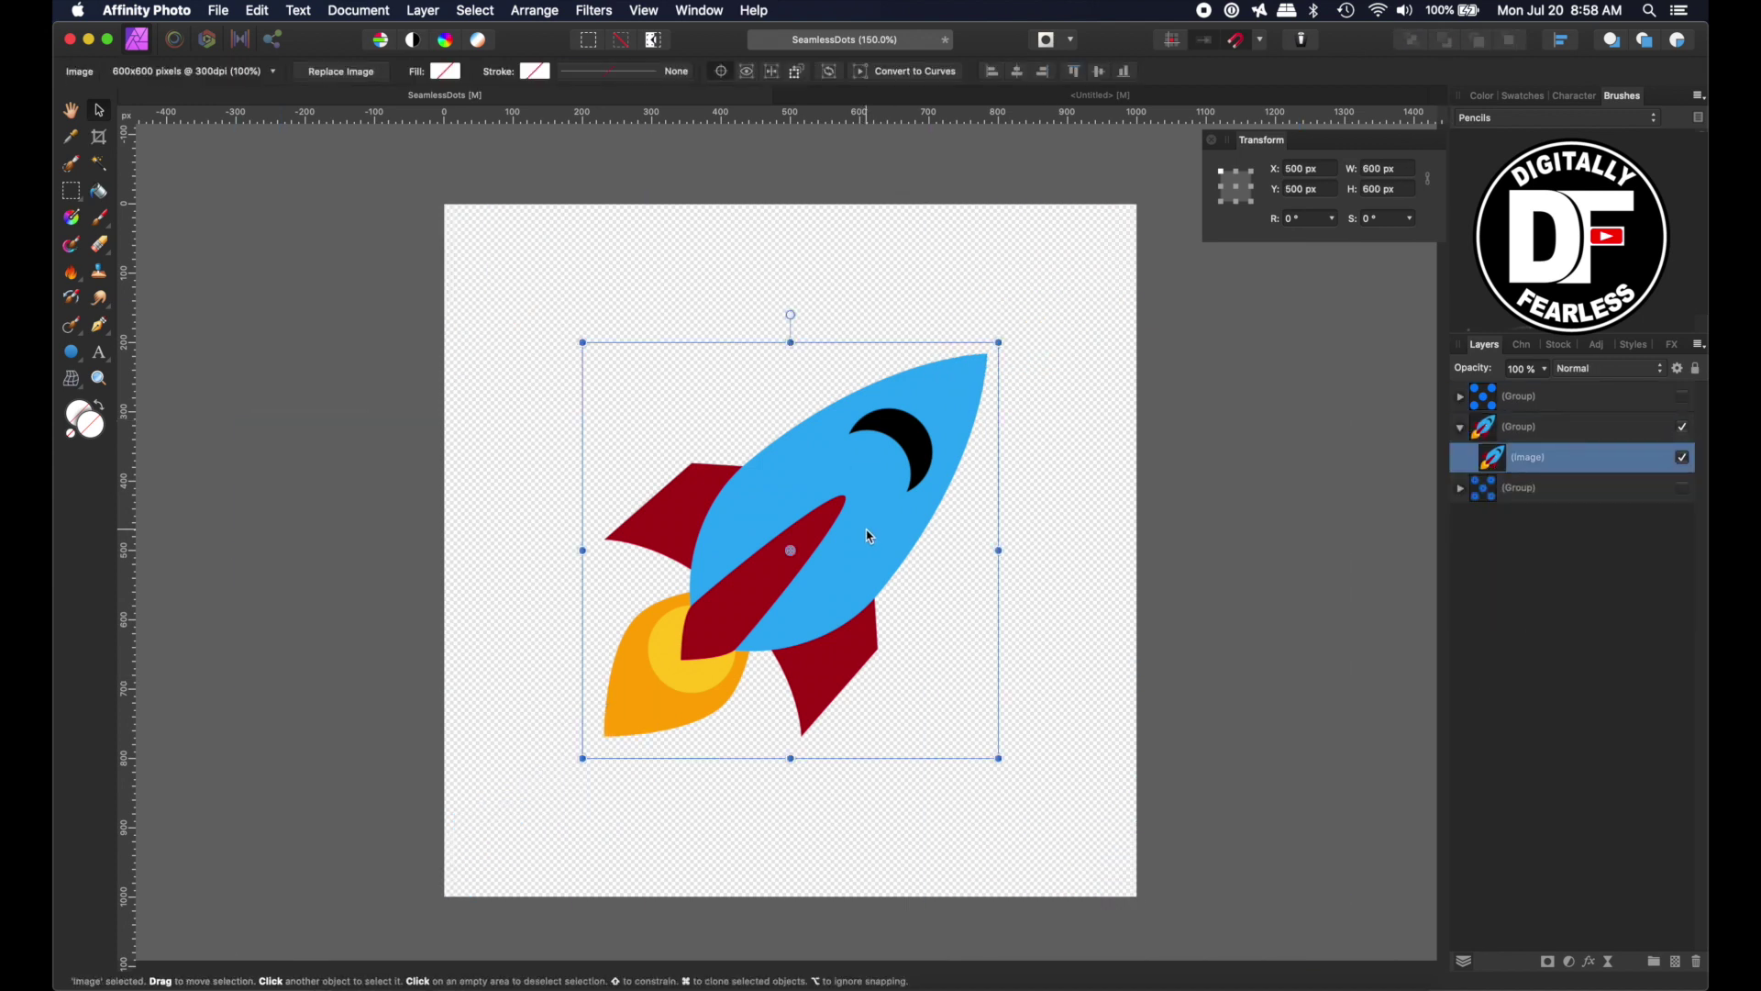
Duplicate the centered rocket image four times within the group
{"action": "key", "text": "super+j"}
{"action": "key", "text": "super+j"}
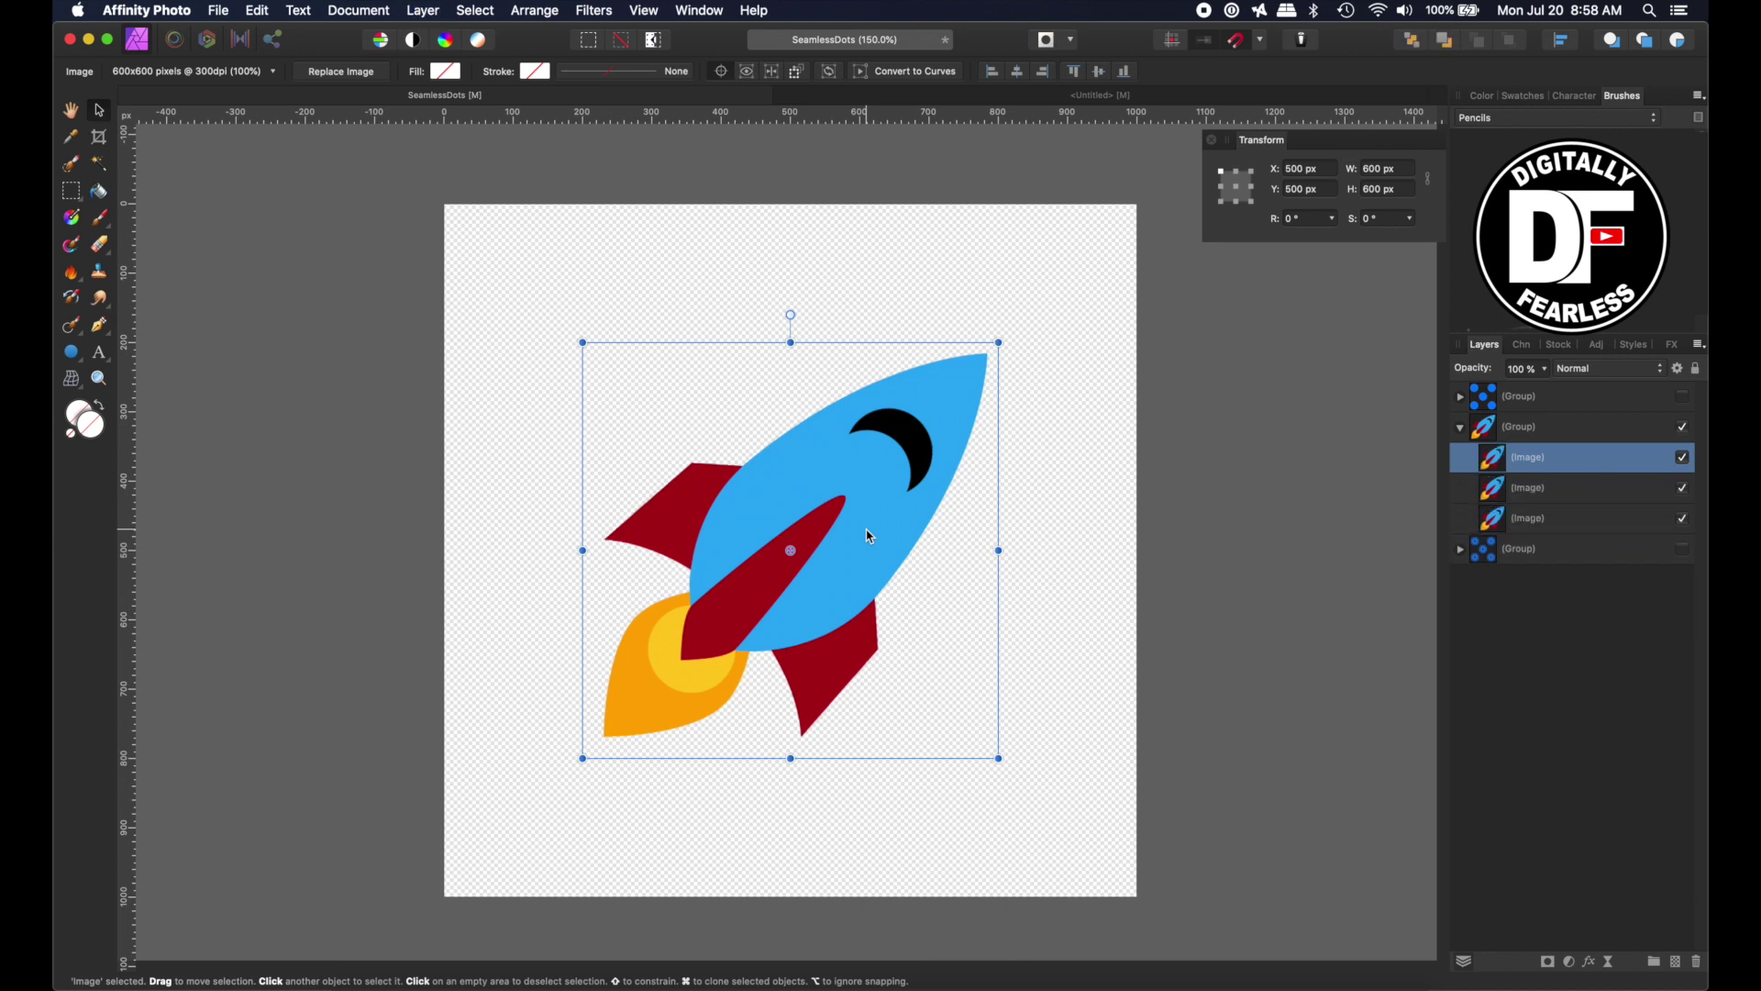
{"action": "key", "text": "super+j"}
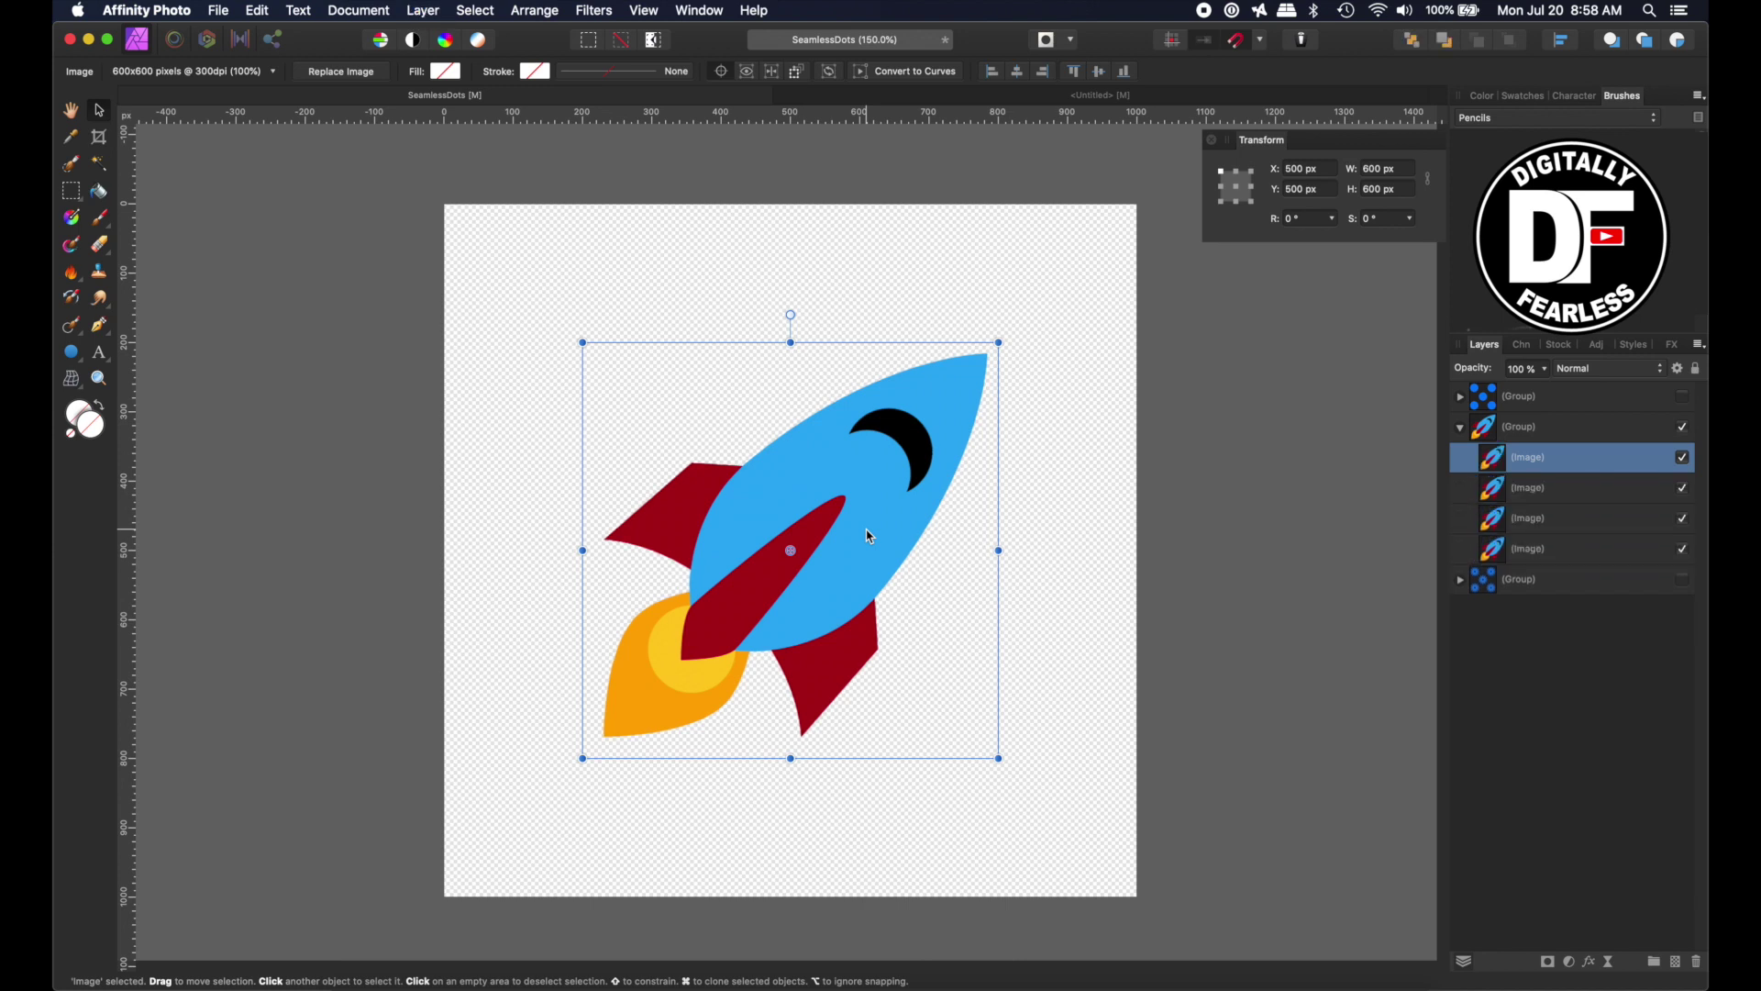
{"action": "key", "text": "super+j"}
{"action": "left_click", "coordinate": [1576, 856]}
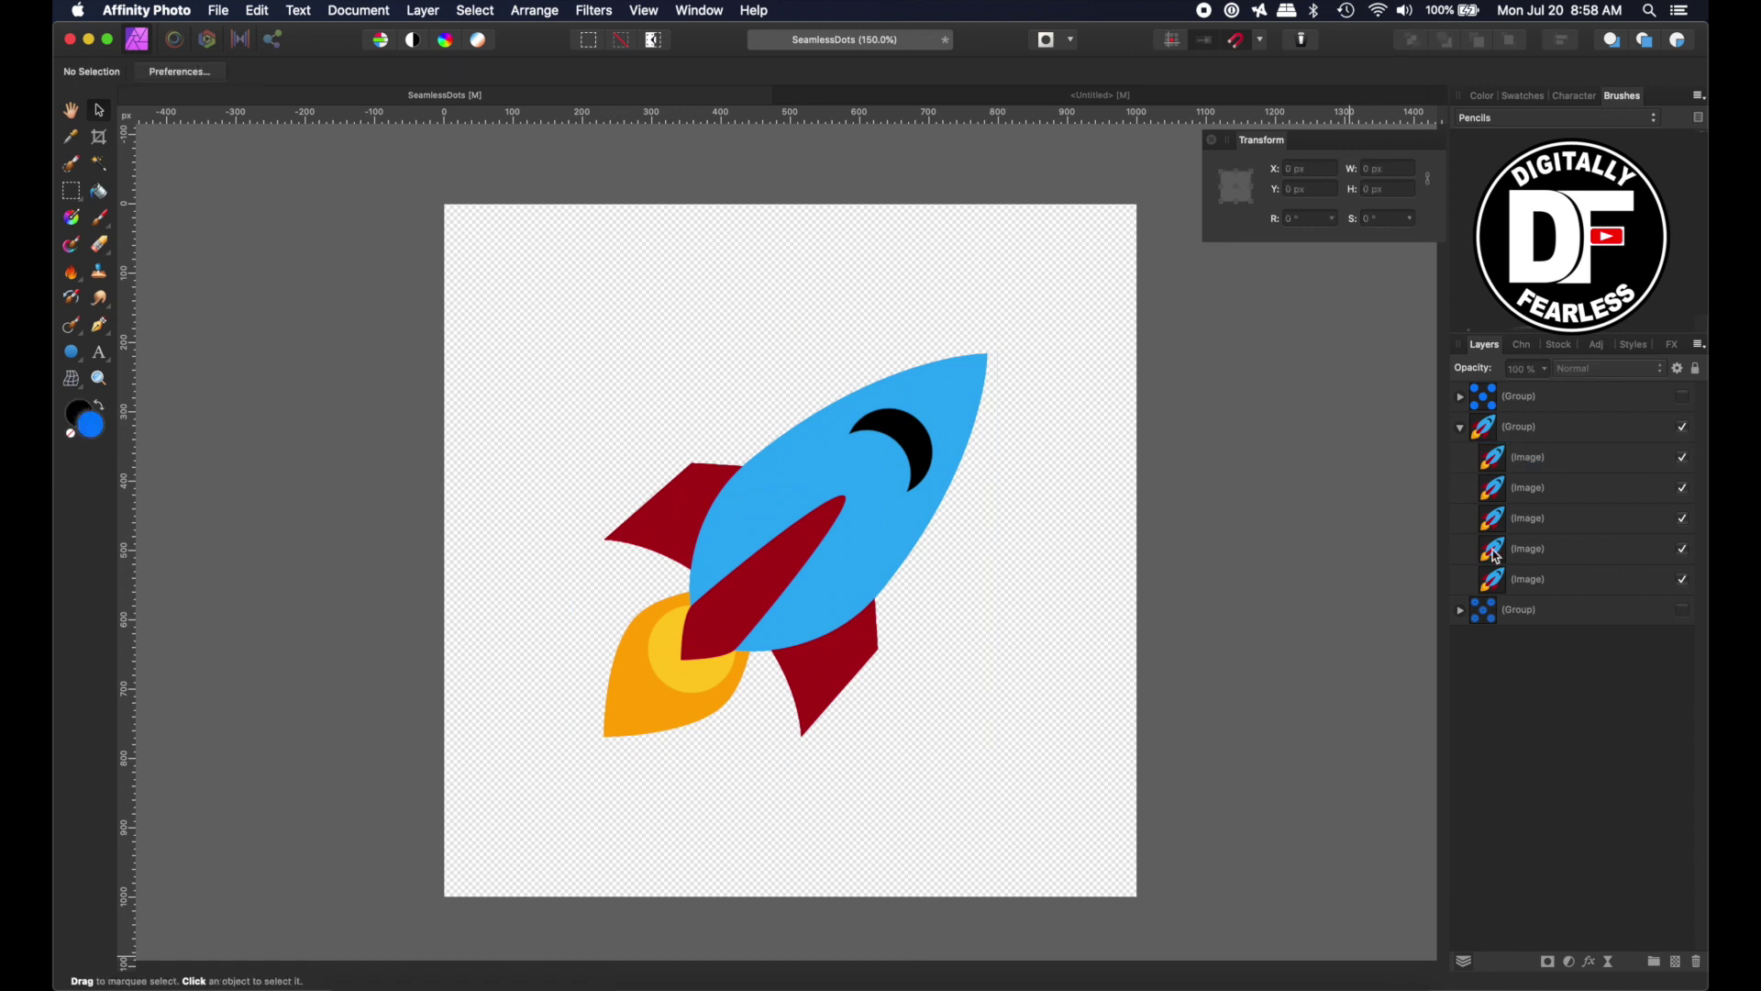
Position the topmost rocket copy by its center on the canvas's upper-left corner at X 0 px, Y 0 px
{"action": "left_click", "coordinate": [1513, 463]}
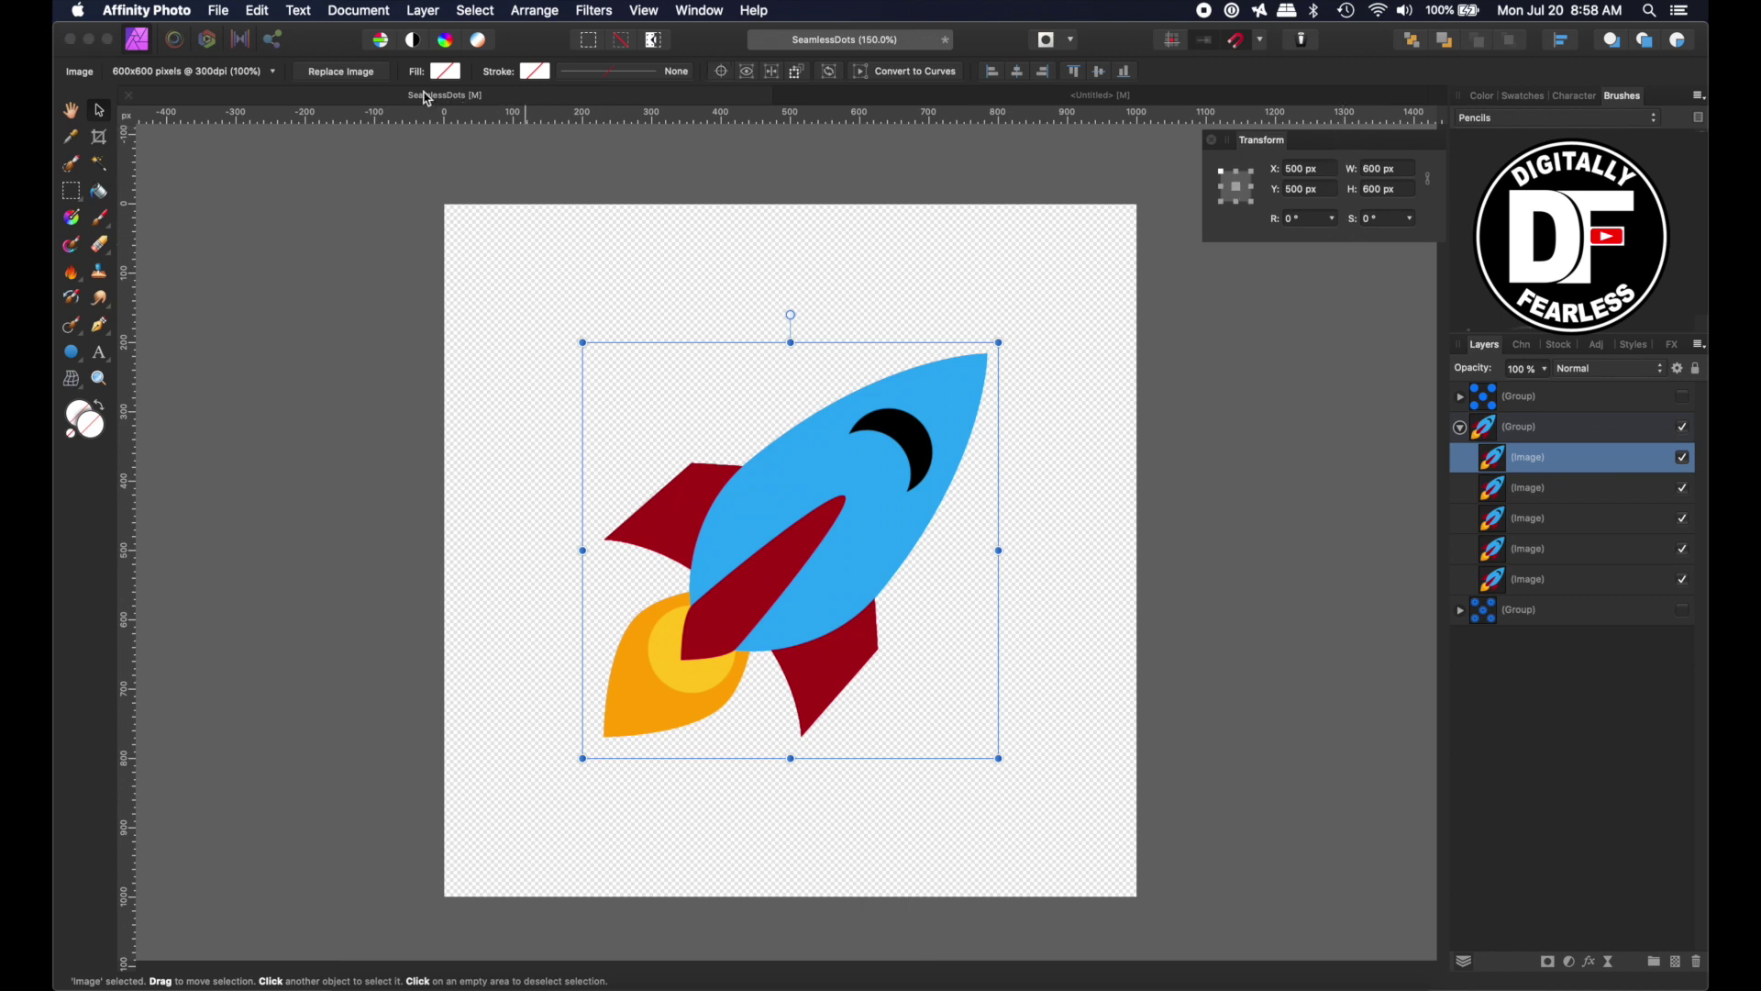
{"action": "left_click", "coordinate": [721, 71]}
{"action": "left_click", "coordinate": [1330, 167]}
{"action": "type", "text": "0"}
{"action": "key", "text": "Tab"}
{"action": "type", "text": "0"}
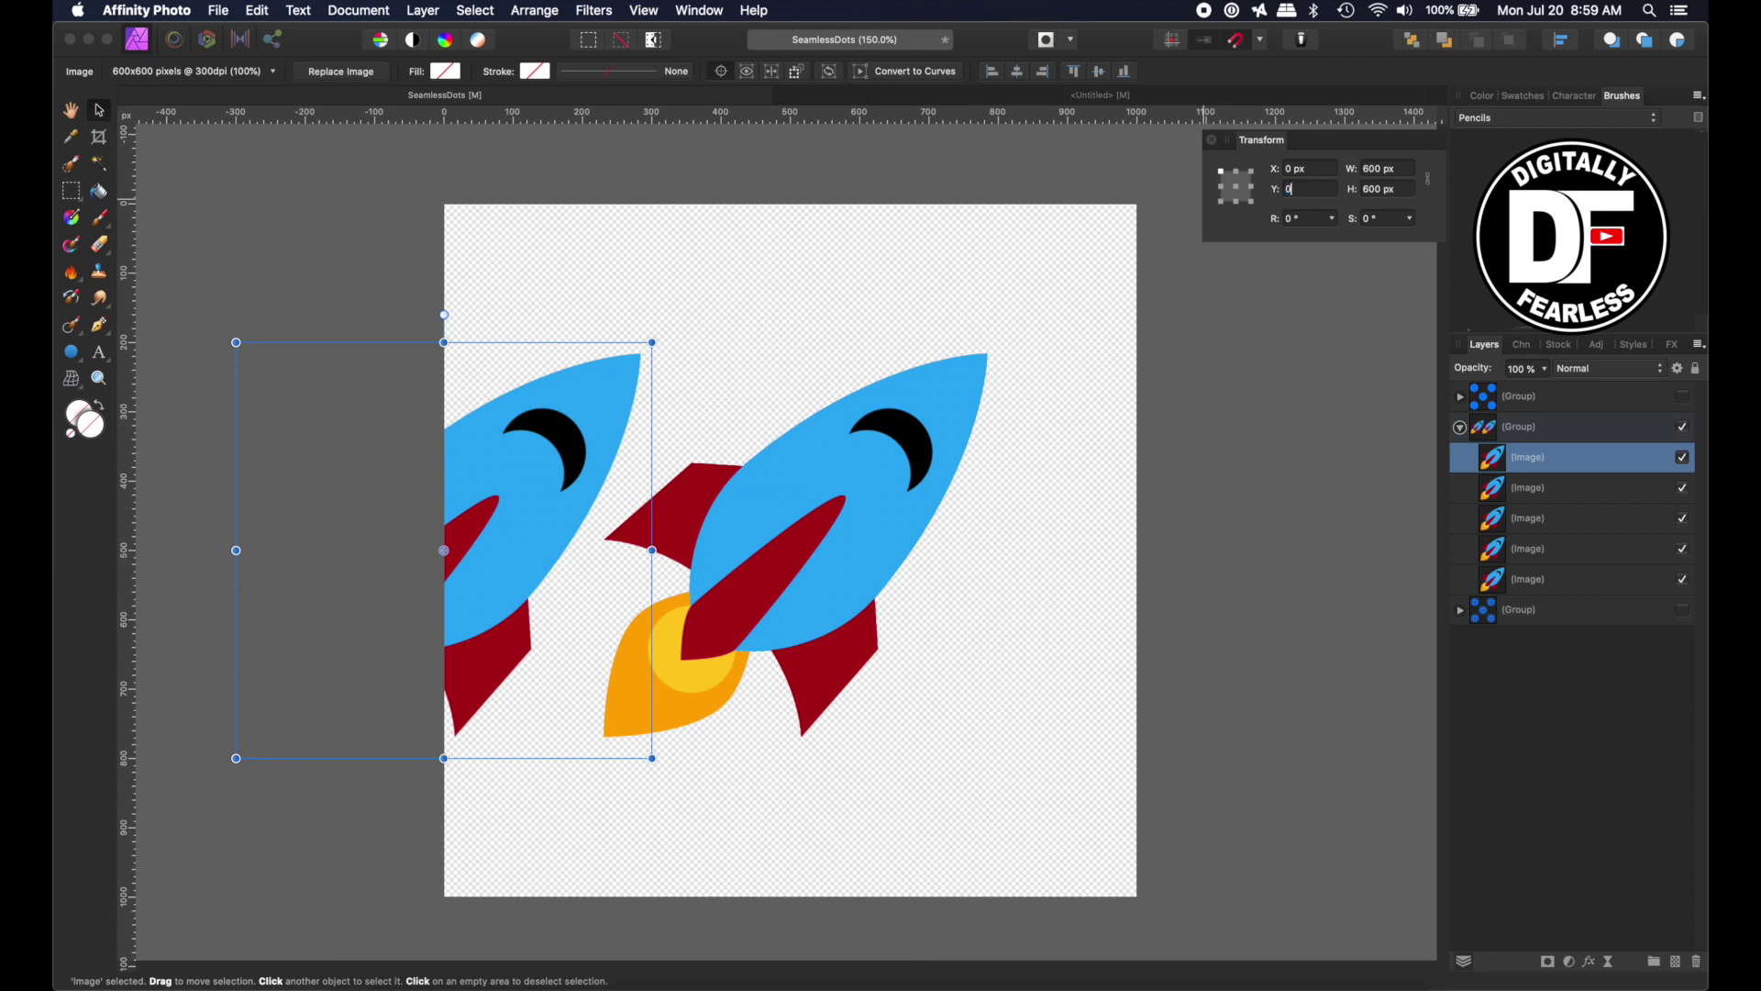
{"action": "left_click", "coordinate": [1329, 163]}
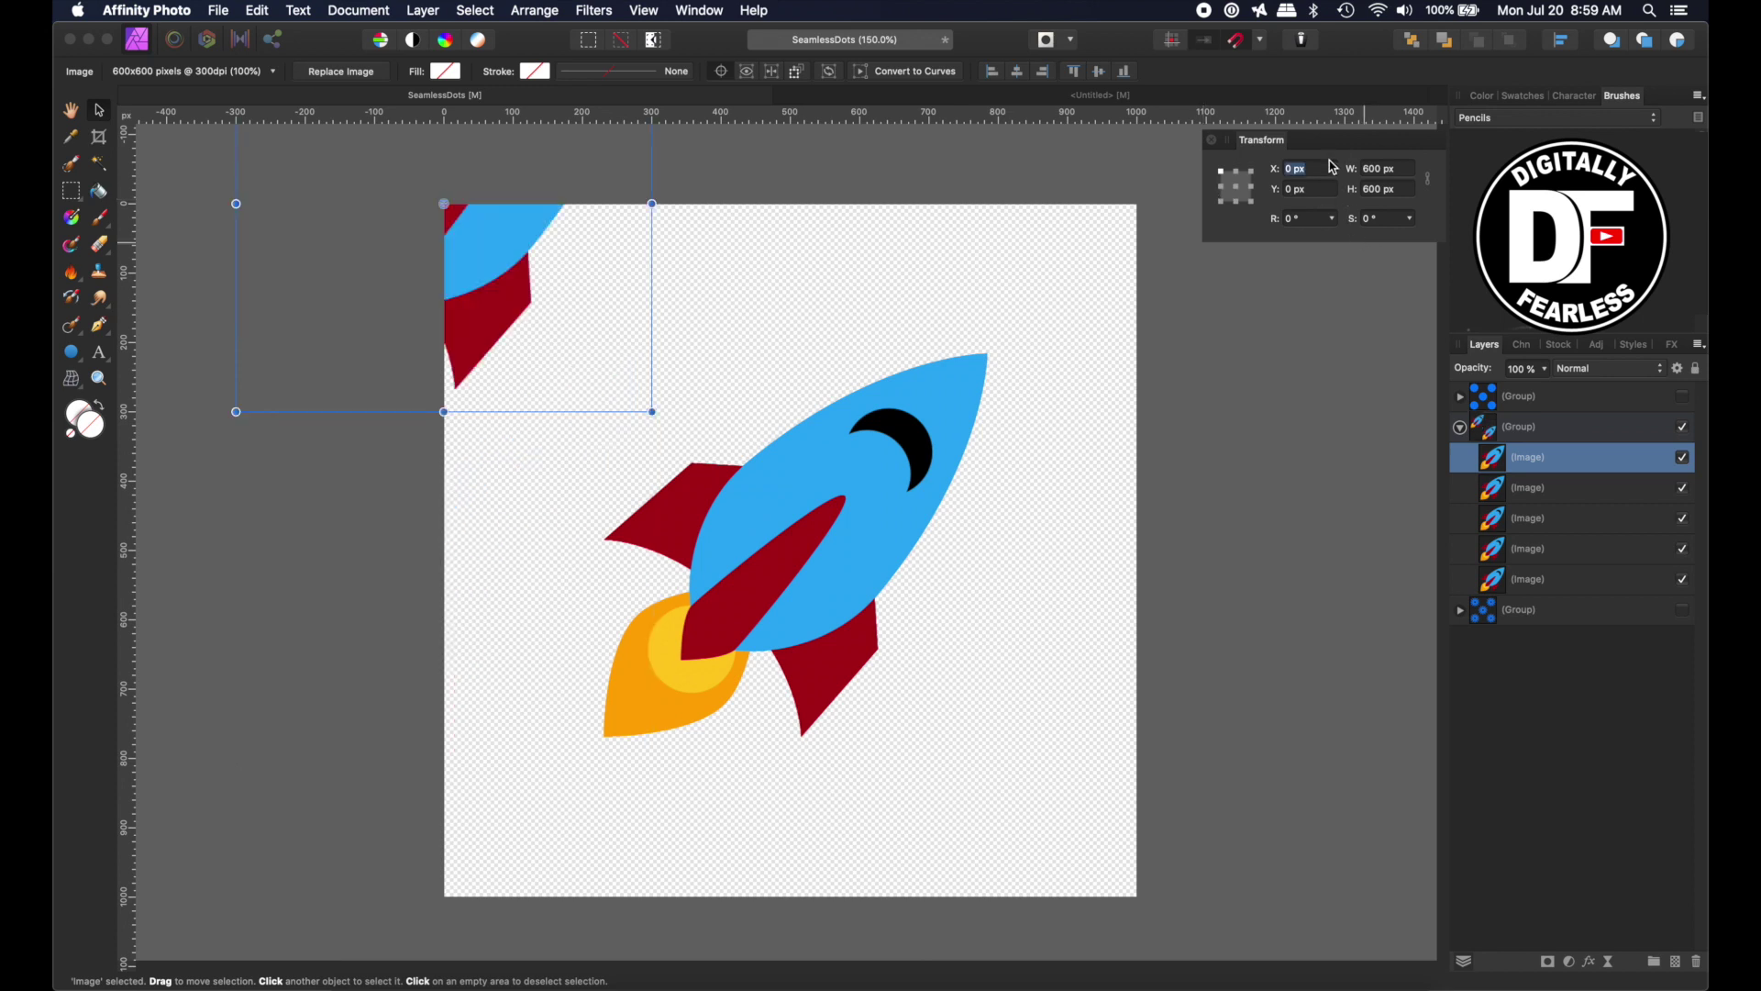
Position the second rocket copy on the canvas's lower-left corner at X 0 px, Y 1000 px
{"action": "left_click", "coordinate": [868, 473]}
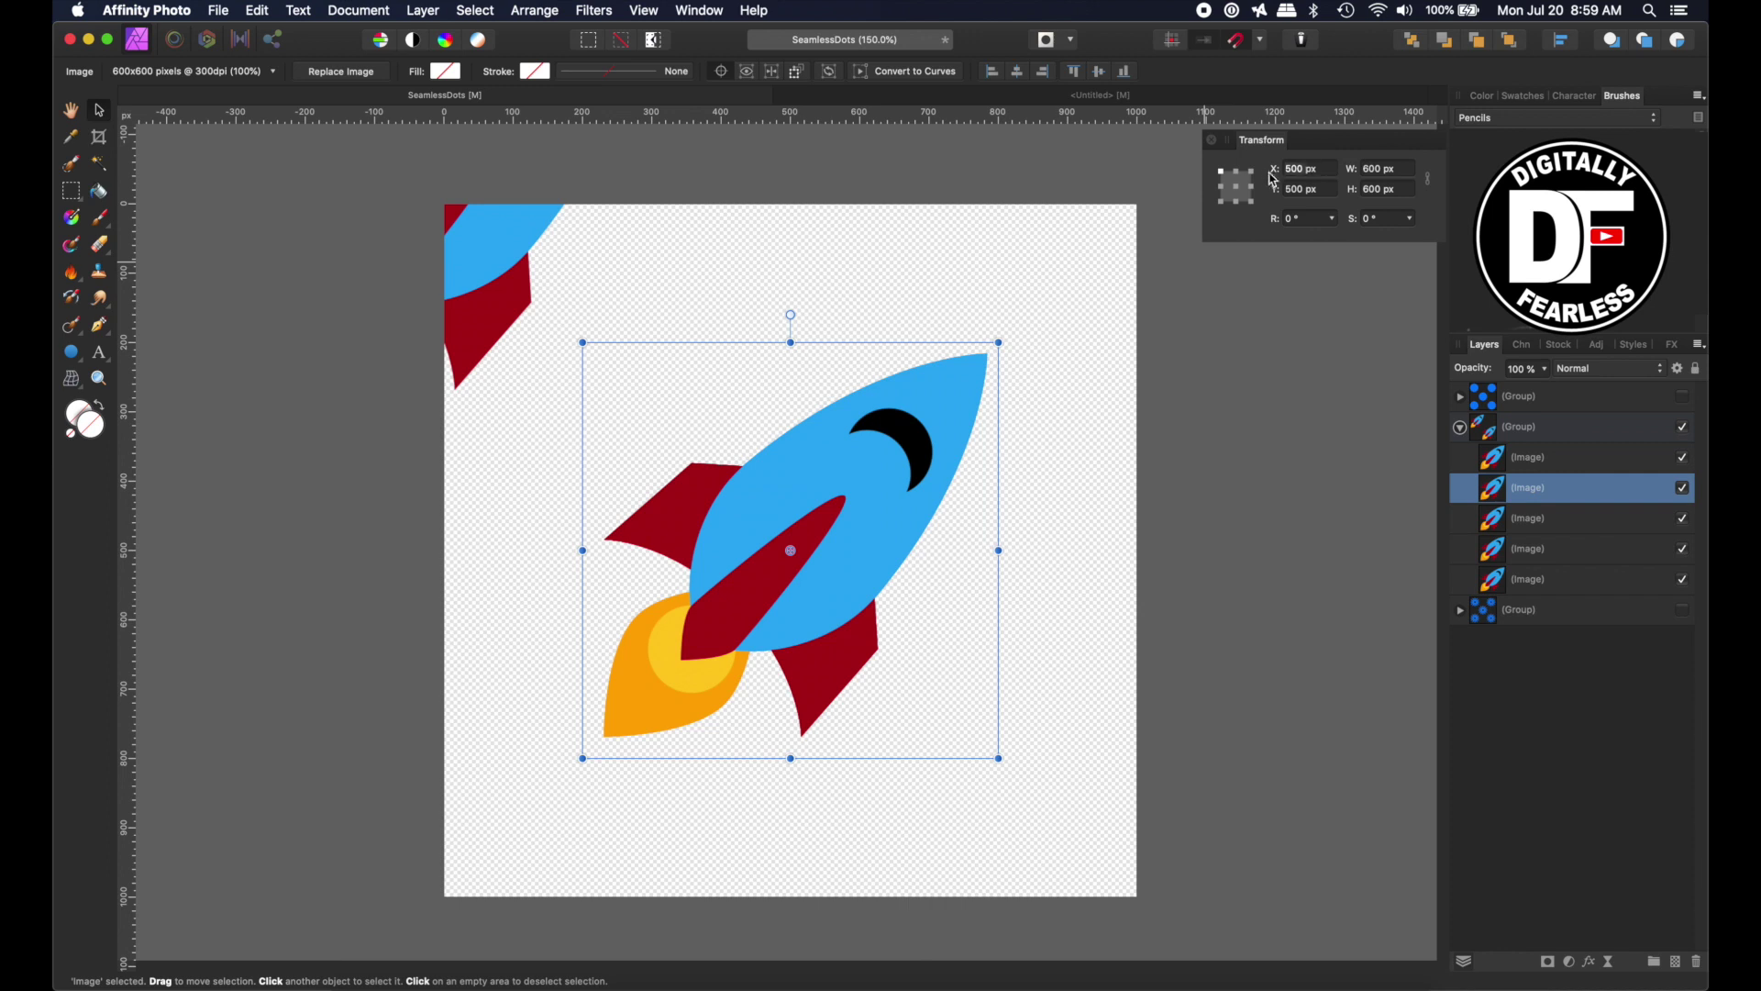
{"action": "left_click", "coordinate": [1321, 170]}
{"action": "type", "text": "0"}
{"action": "key", "text": "Tab"}
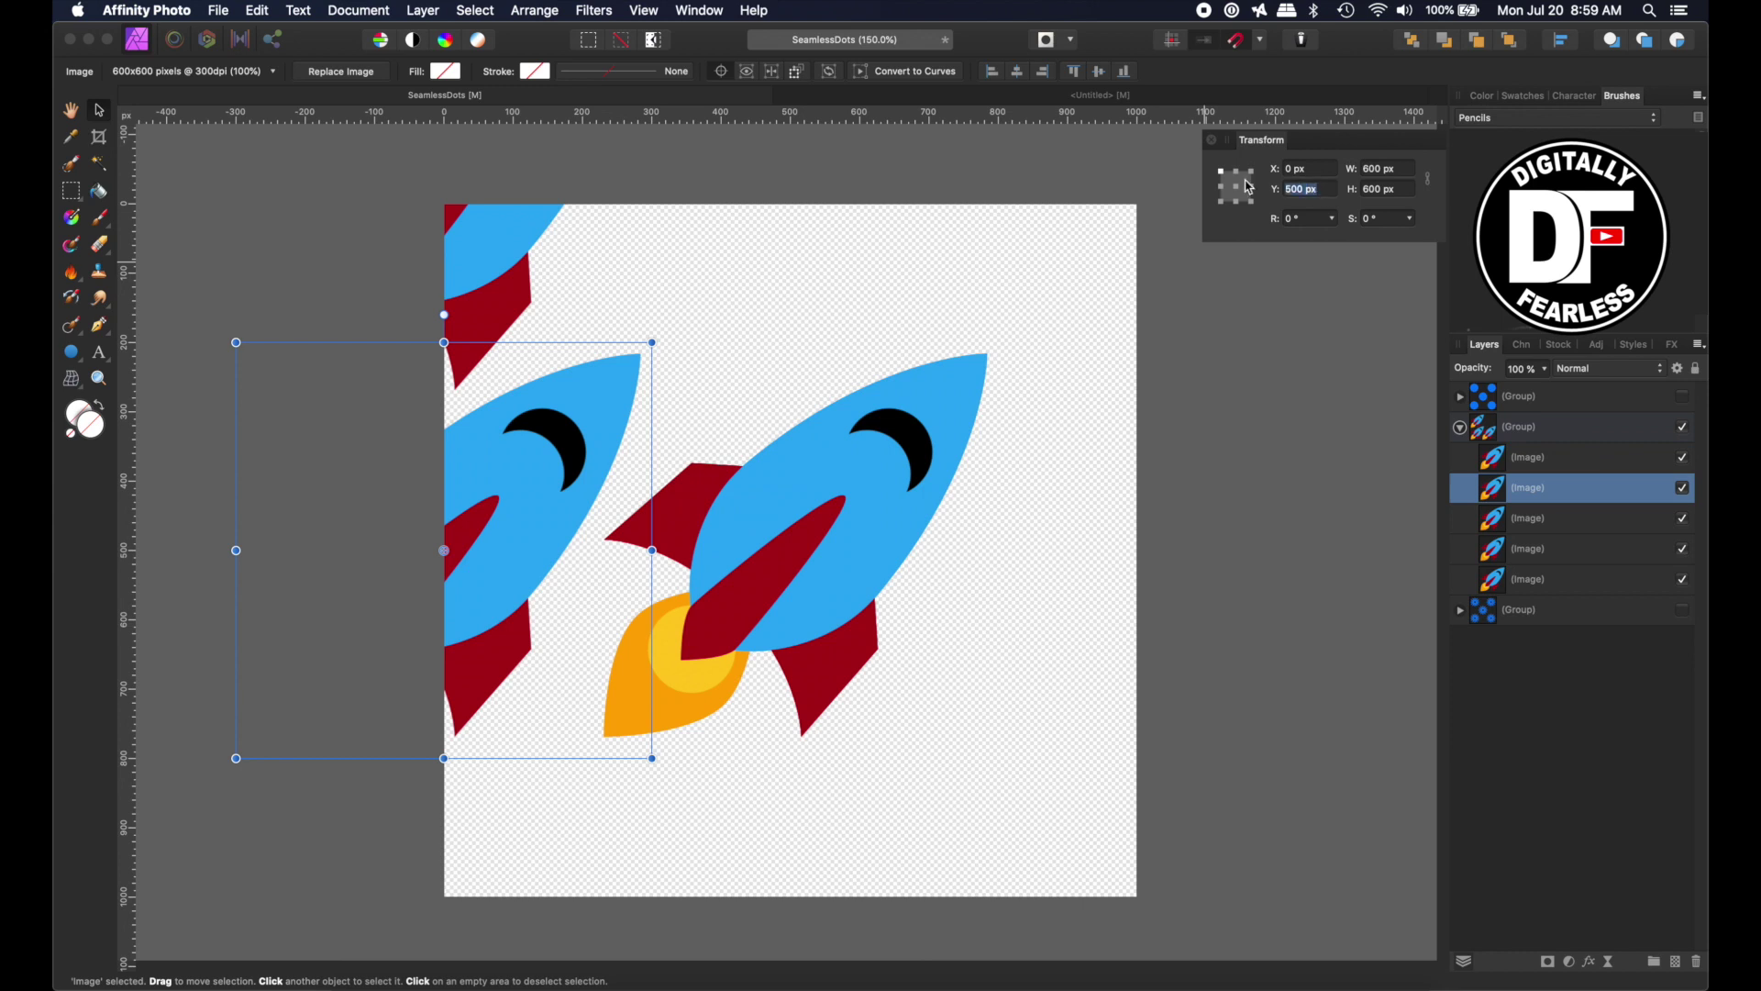
{"action": "type", "text": "1000"}
{"action": "key", "text": "Tab"}
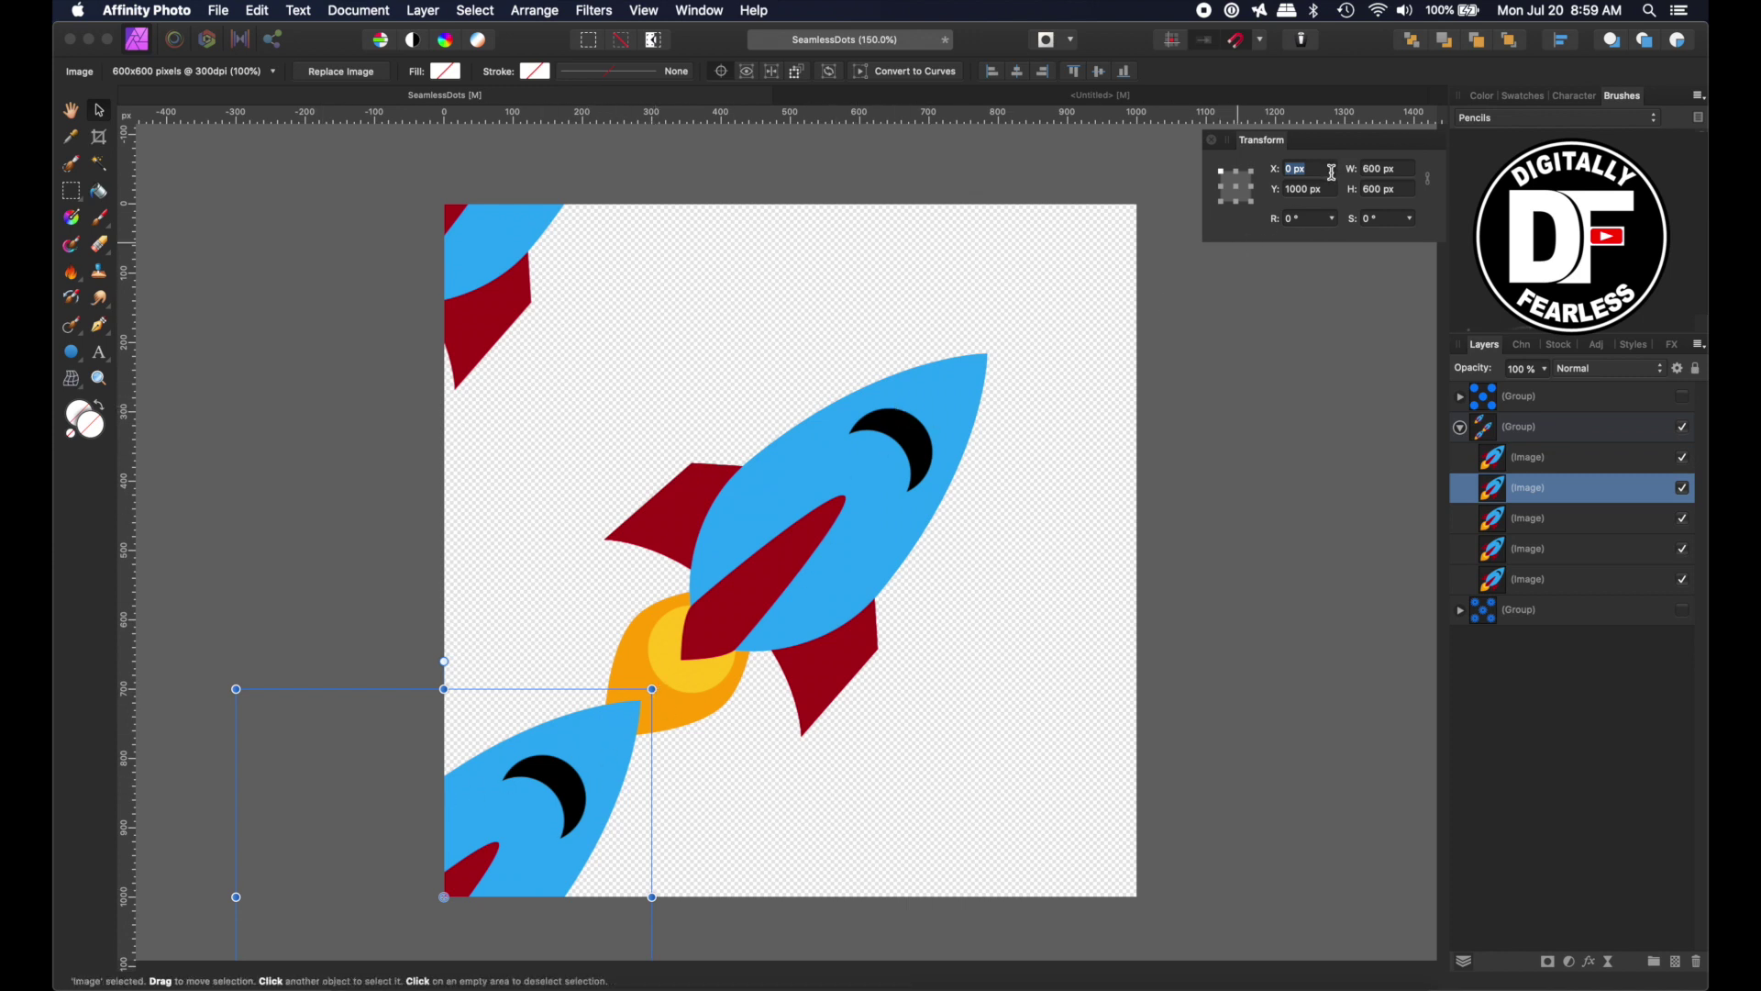
Position the third rocket copy on the canvas's upper-right corner at X 1000 px, Y 0 px
{"action": "left_click", "coordinate": [922, 461]}
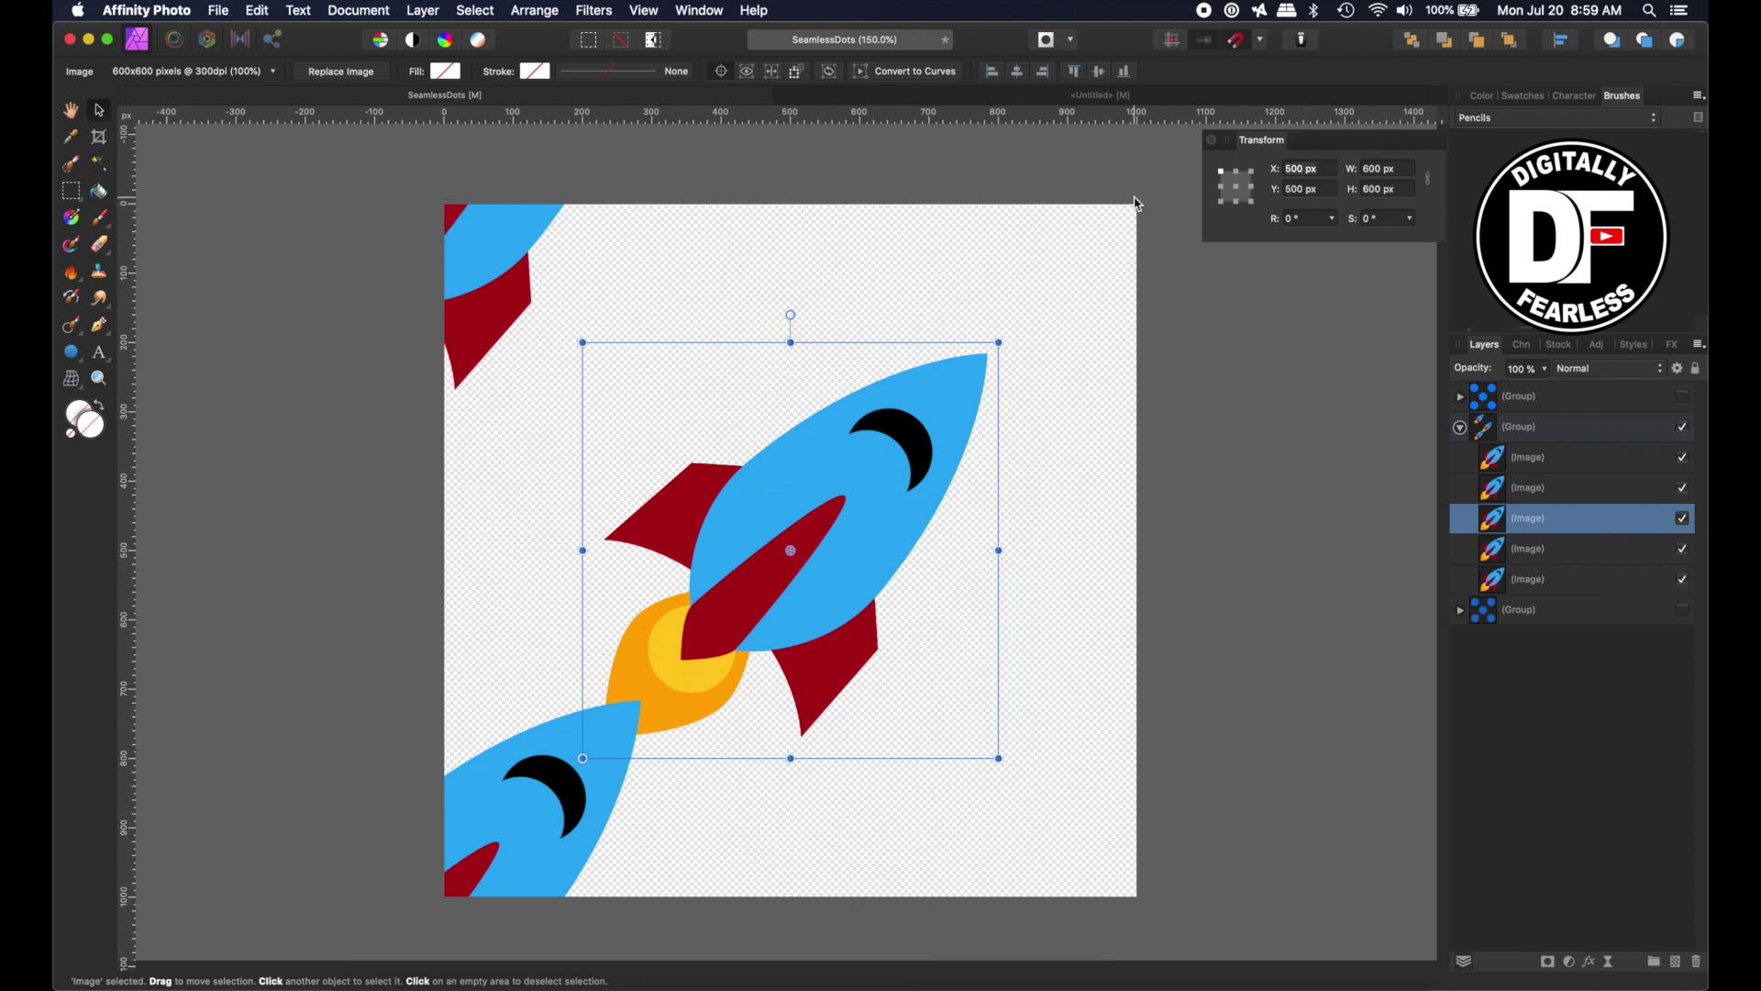
{"action": "left_click", "coordinate": [1320, 174]}
{"action": "type", "text": "1000"}
{"action": "left_click", "coordinate": [1305, 189]}
{"action": "type", "text": "0"}
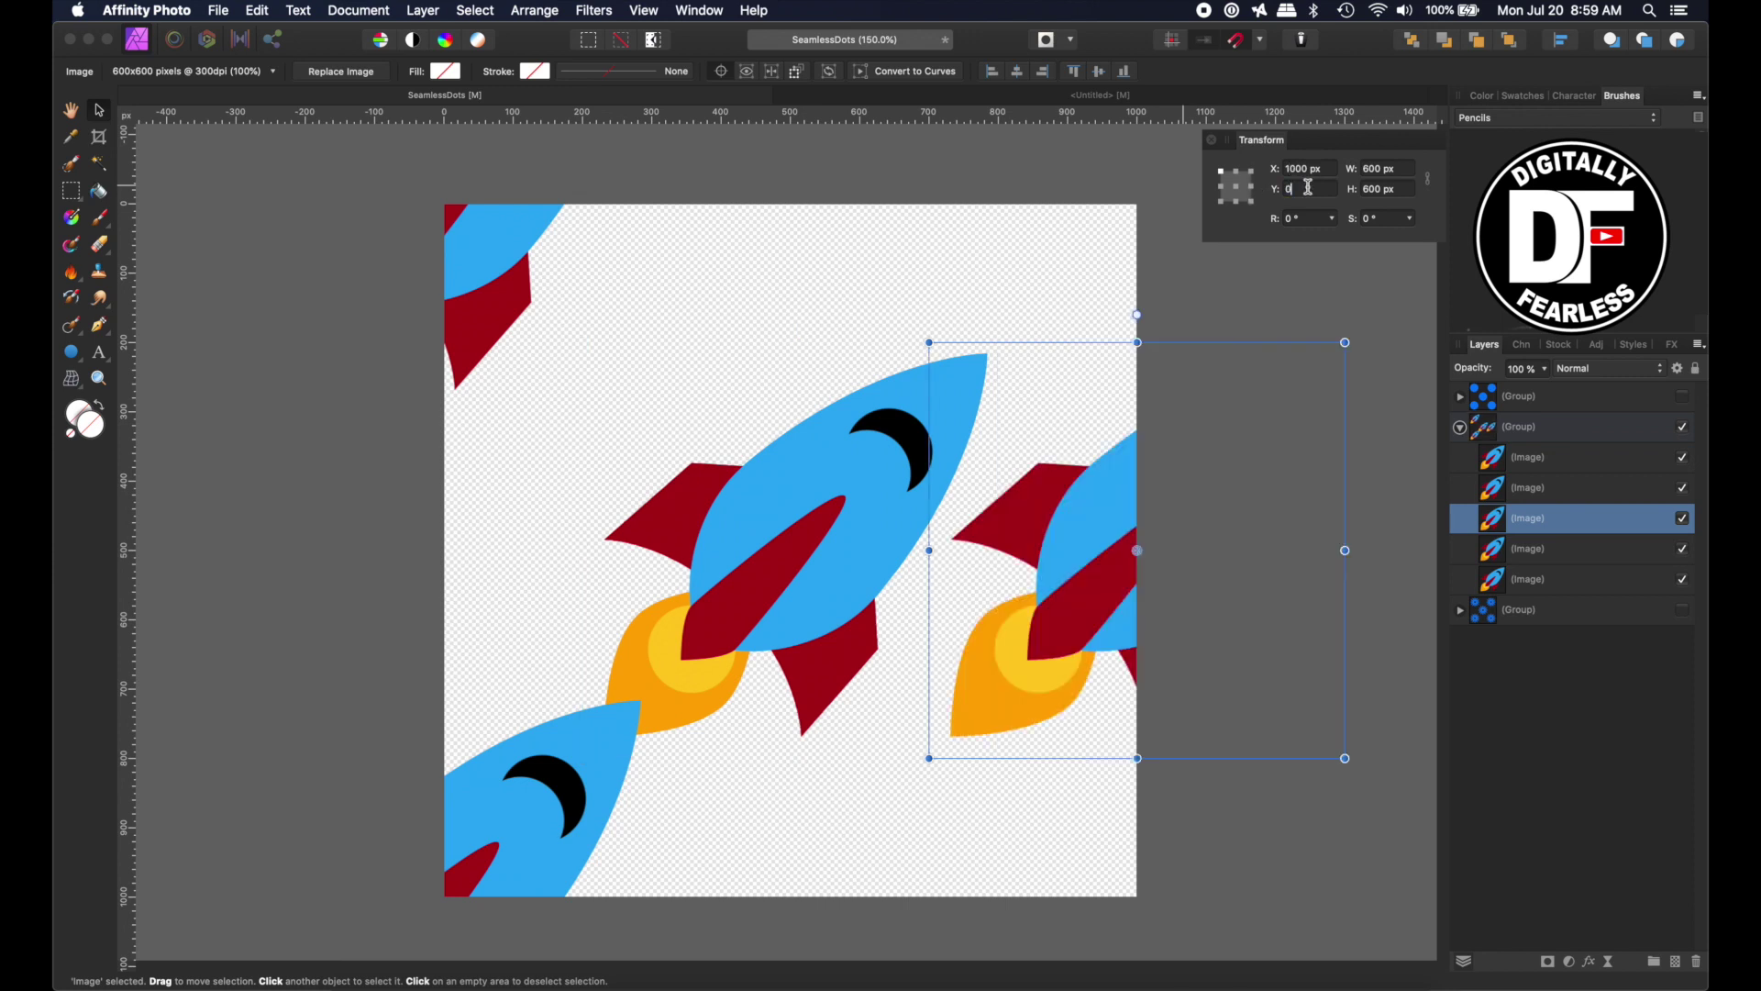
{"action": "key", "text": "Return"}
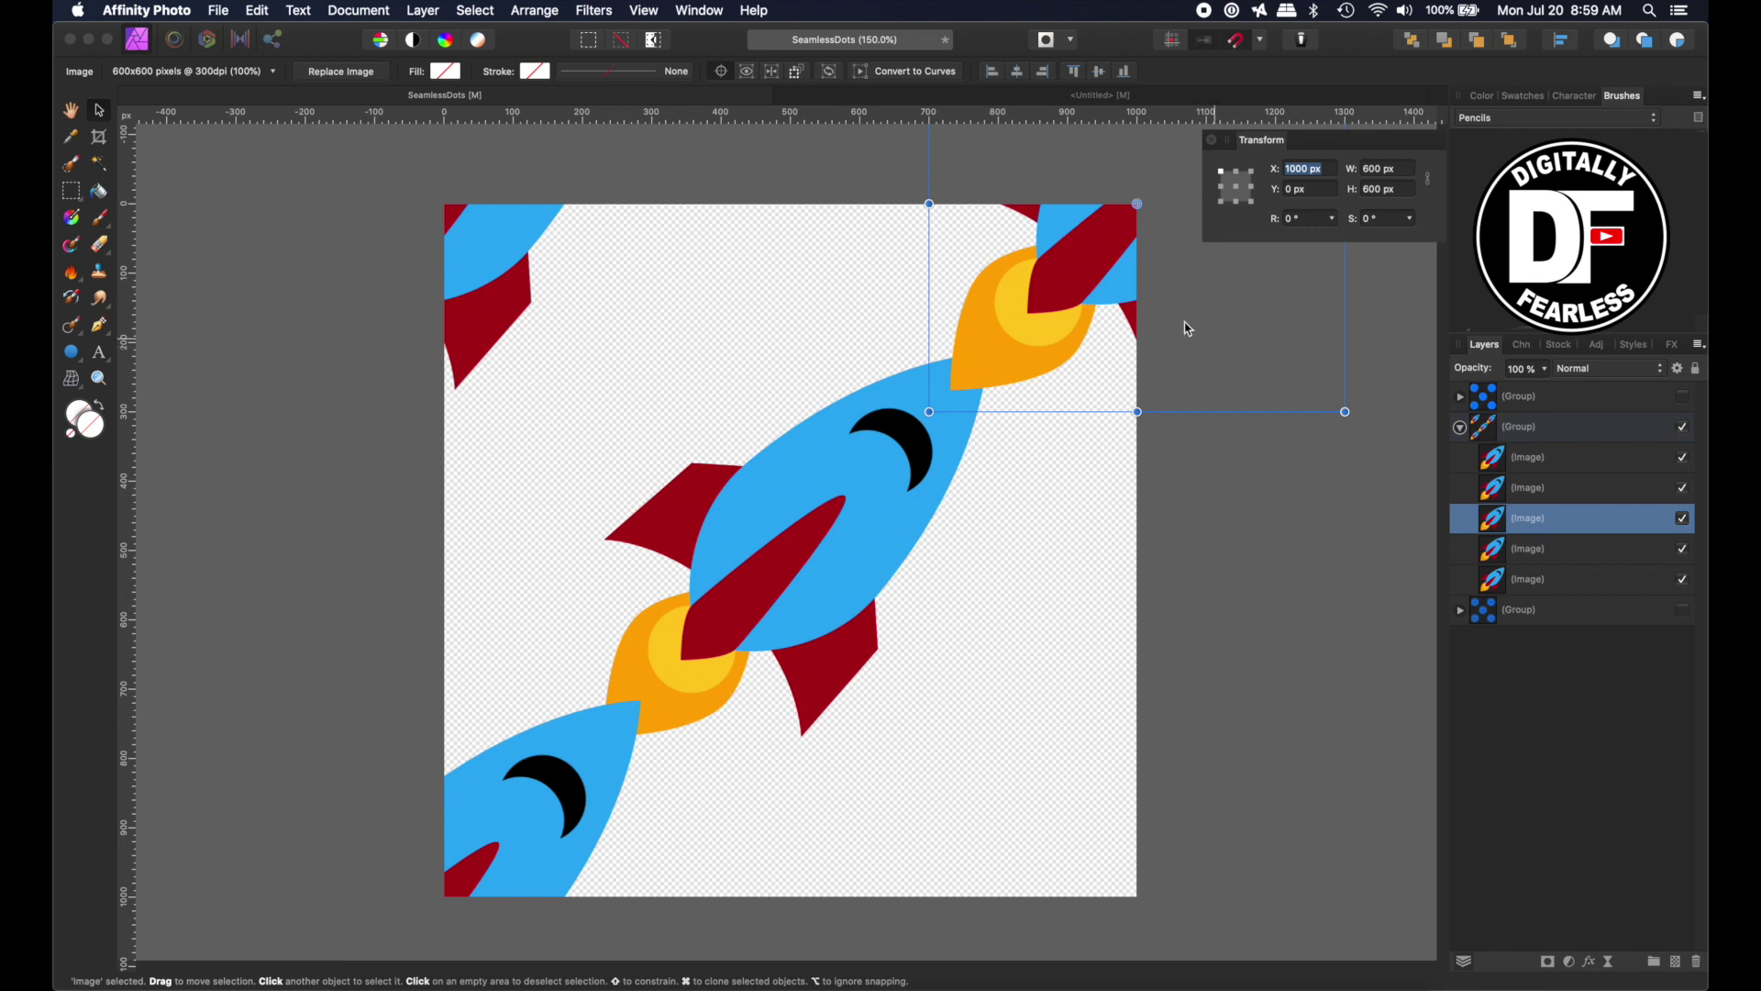
Position the fourth rocket copy by its center on the canvas's lower-right corner at X 1000 px, Y 1000 px
{"action": "left_click", "coordinate": [773, 493]}
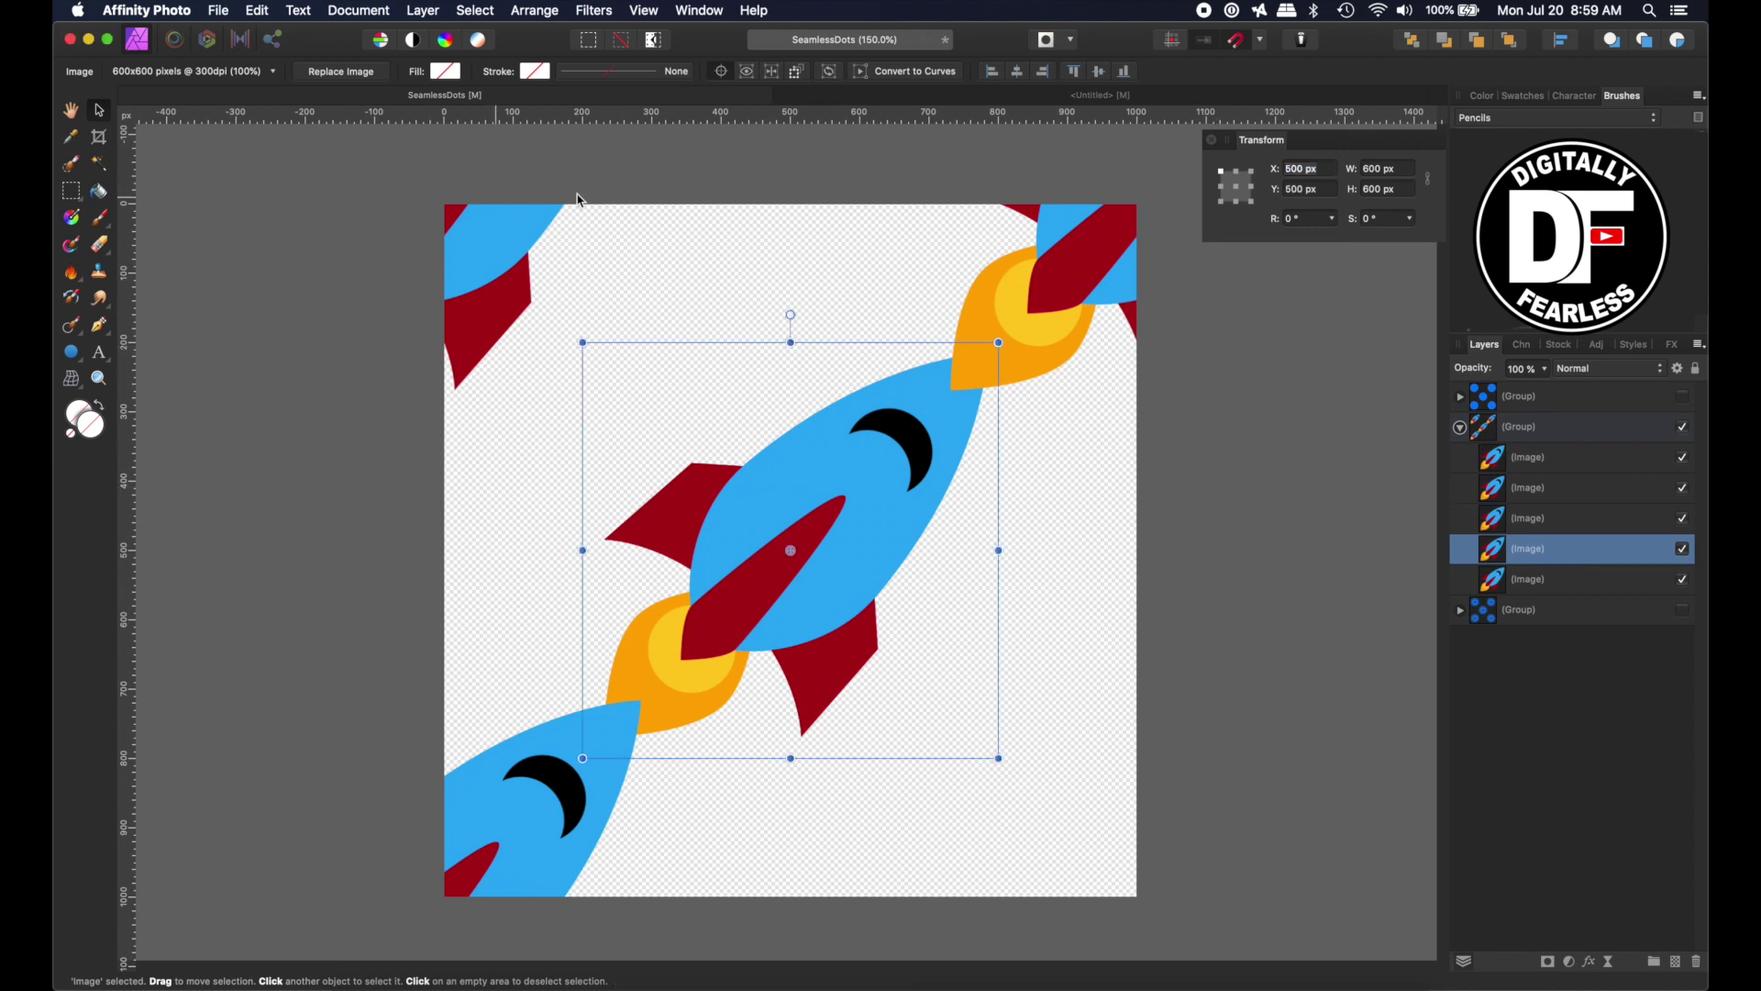
{"action": "left_click", "coordinate": [1330, 171]}
{"action": "type", "text": "1000"}
{"action": "left_click", "coordinate": [1318, 187]}
{"action": "type", "text": "10"}
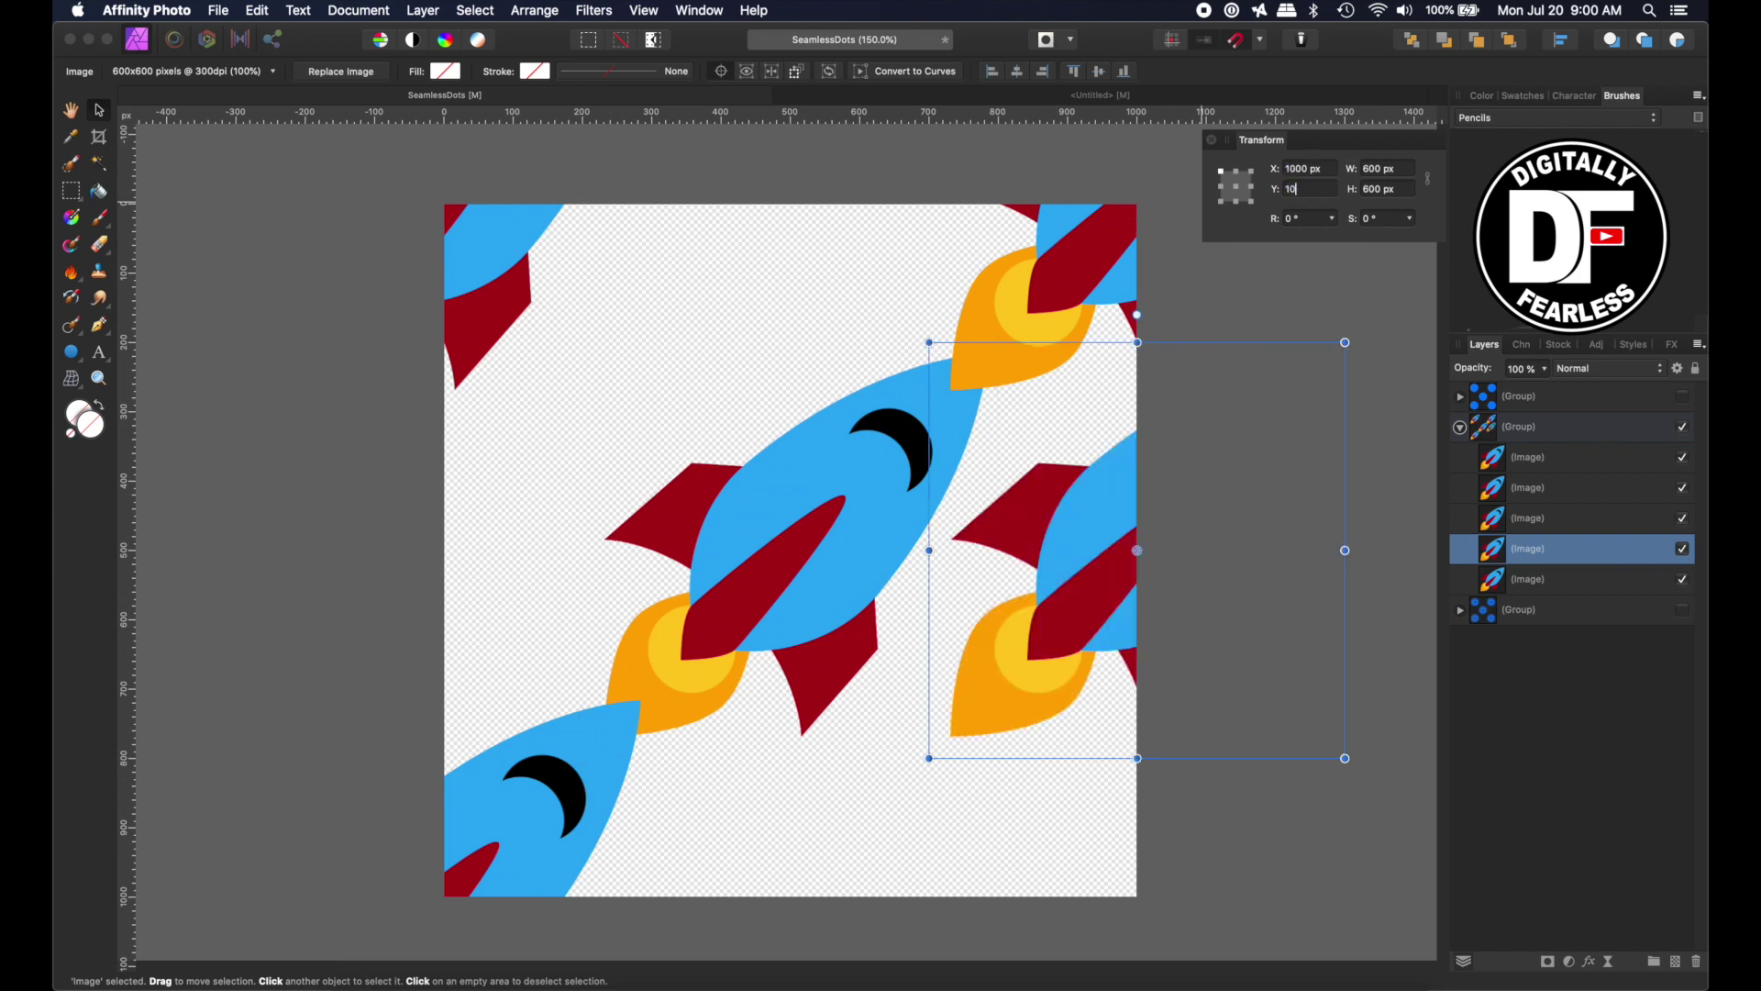
{"action": "type", "text": "00"}
{"action": "key", "text": "Return"}
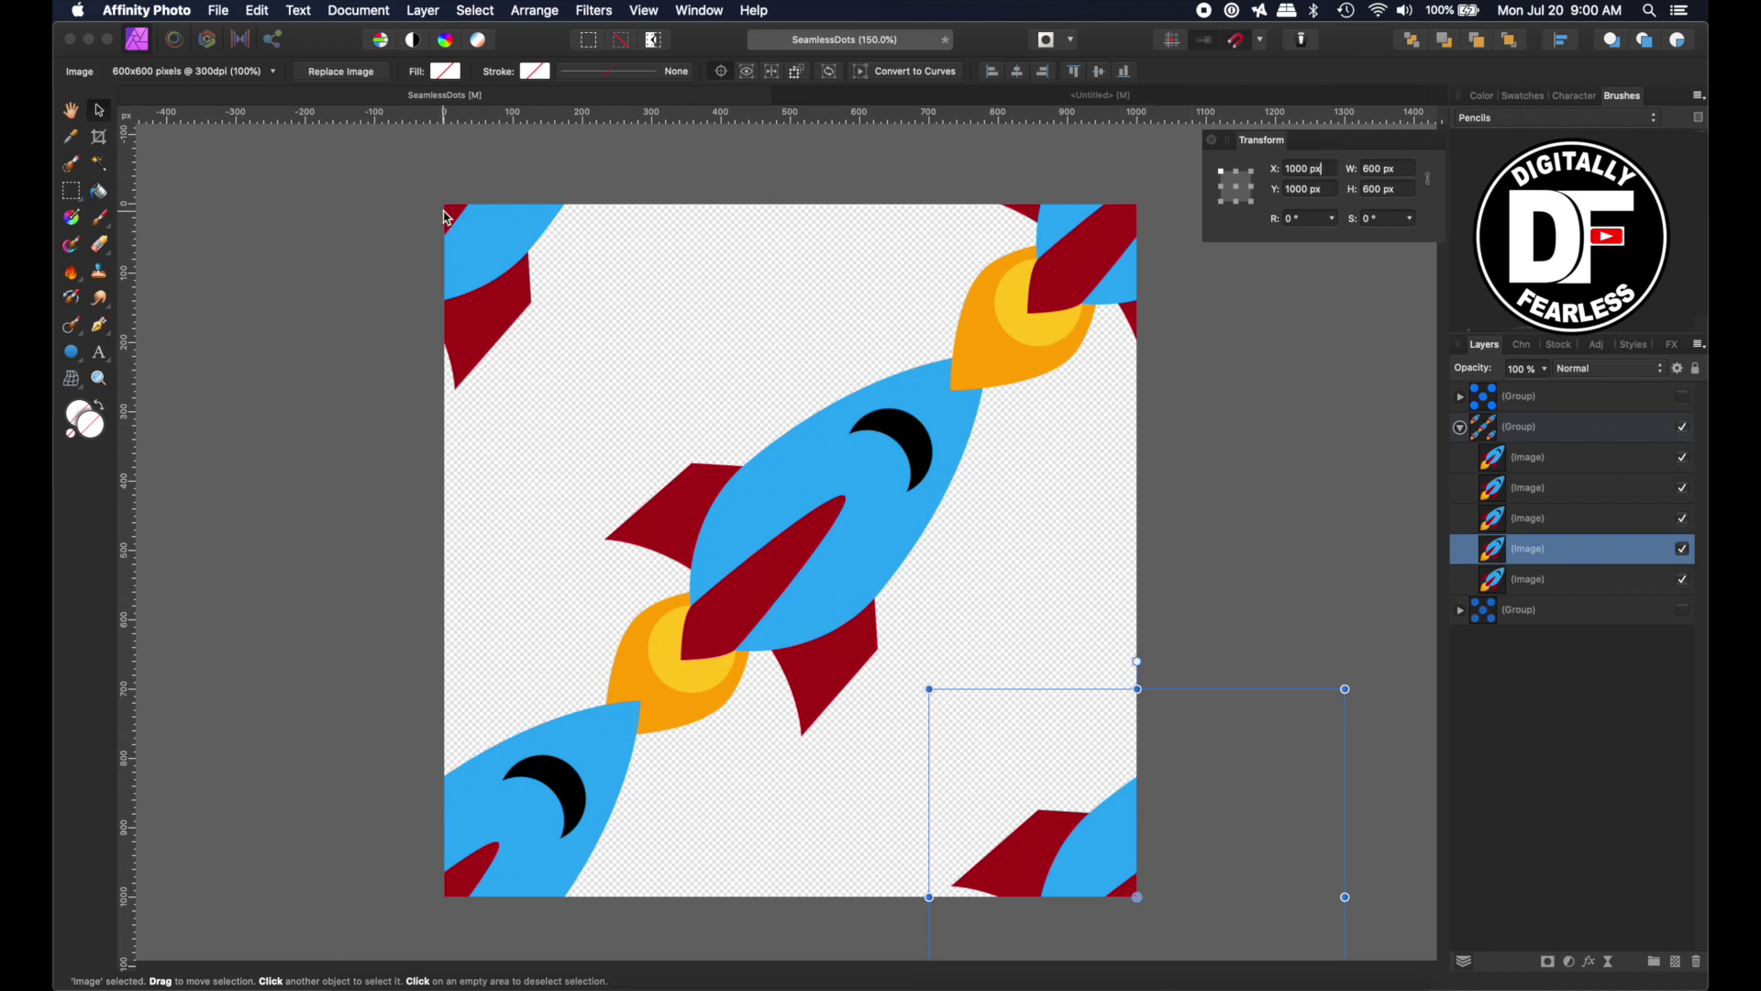
Deselect the rocket and export the whole document as a 1000 × 1000 px PNG, replacing the existing SeamlessRocket.png in the SeamlessTile folder
{"action": "left_click", "coordinate": [797, 515]}
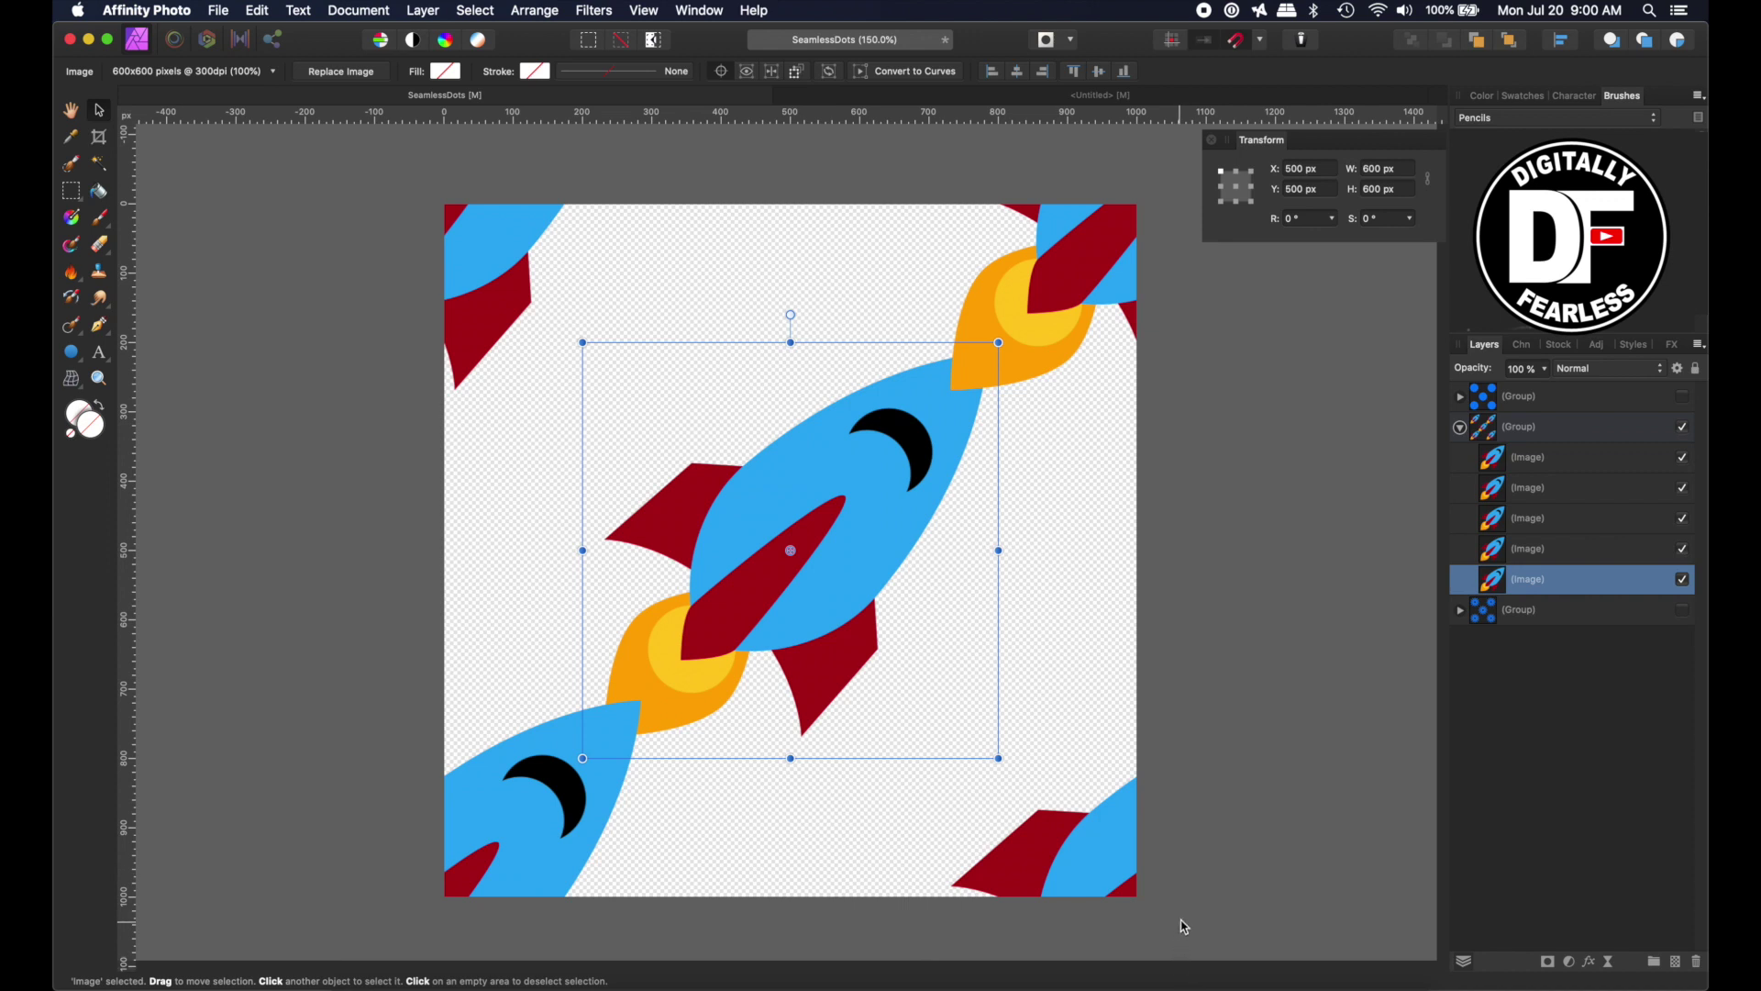
{"action": "left_click", "coordinate": [1262, 725]}
{"action": "left_click", "coordinate": [224, 365]}
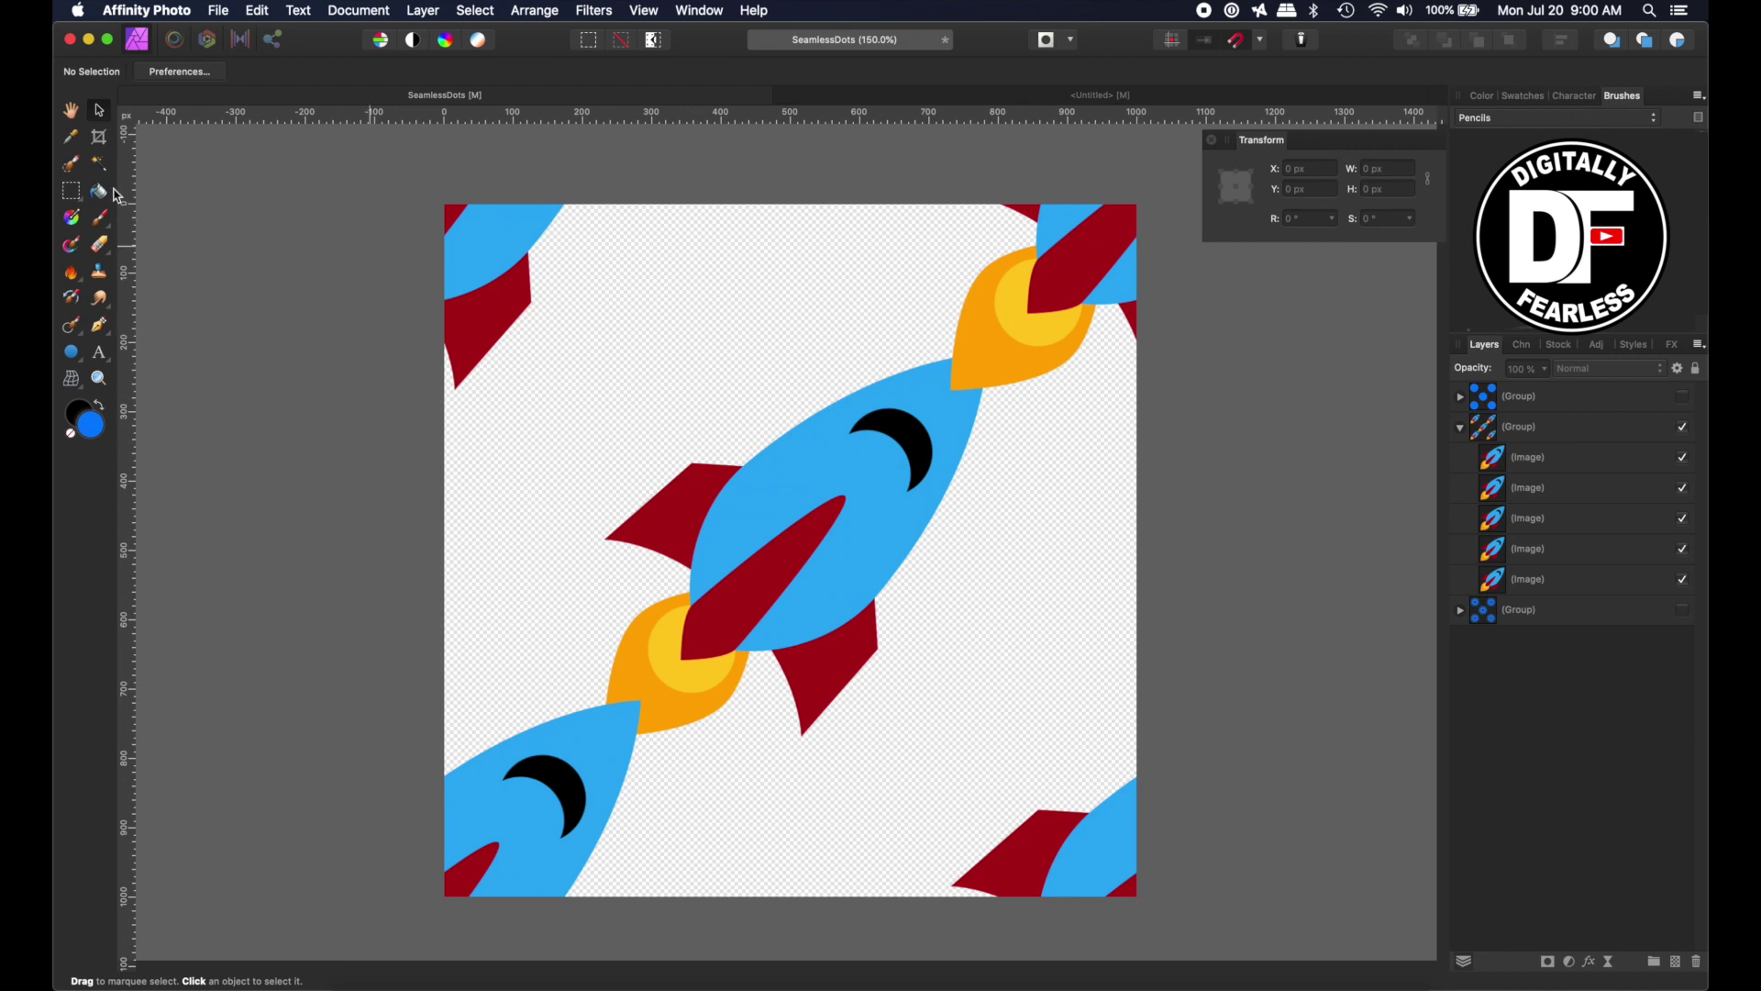
{"action": "left_click", "coordinate": [229, 12]}
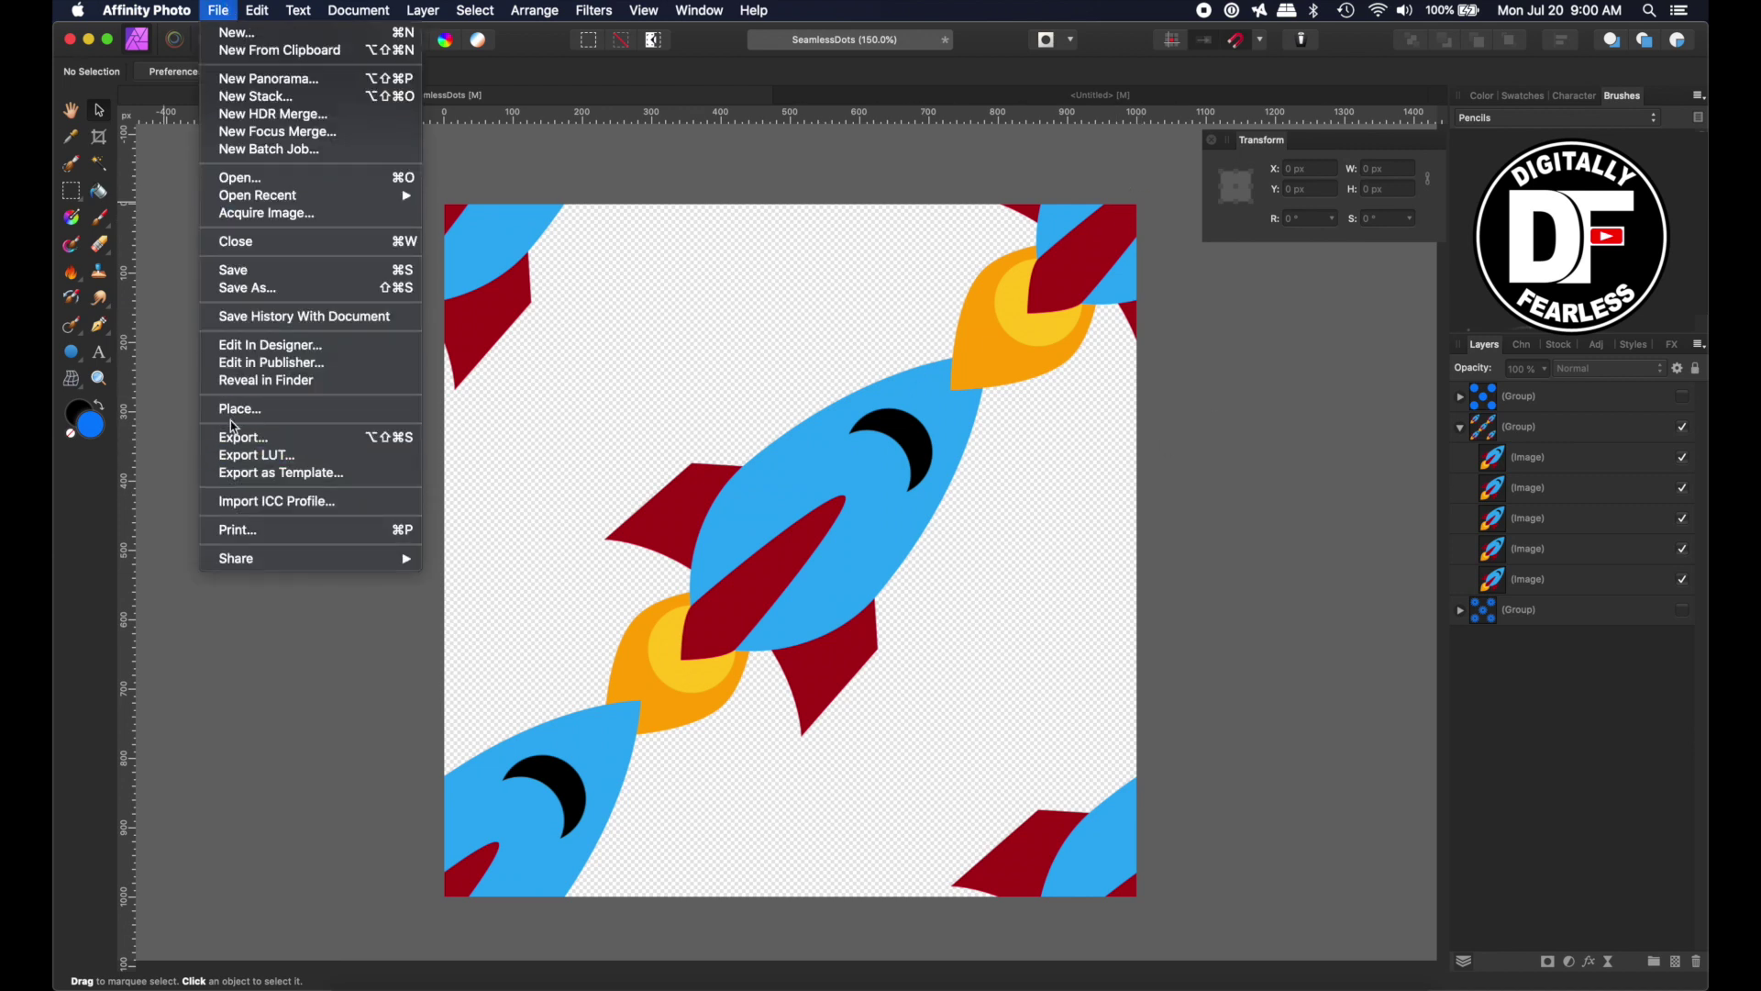
{"action": "left_click", "coordinate": [235, 437]}
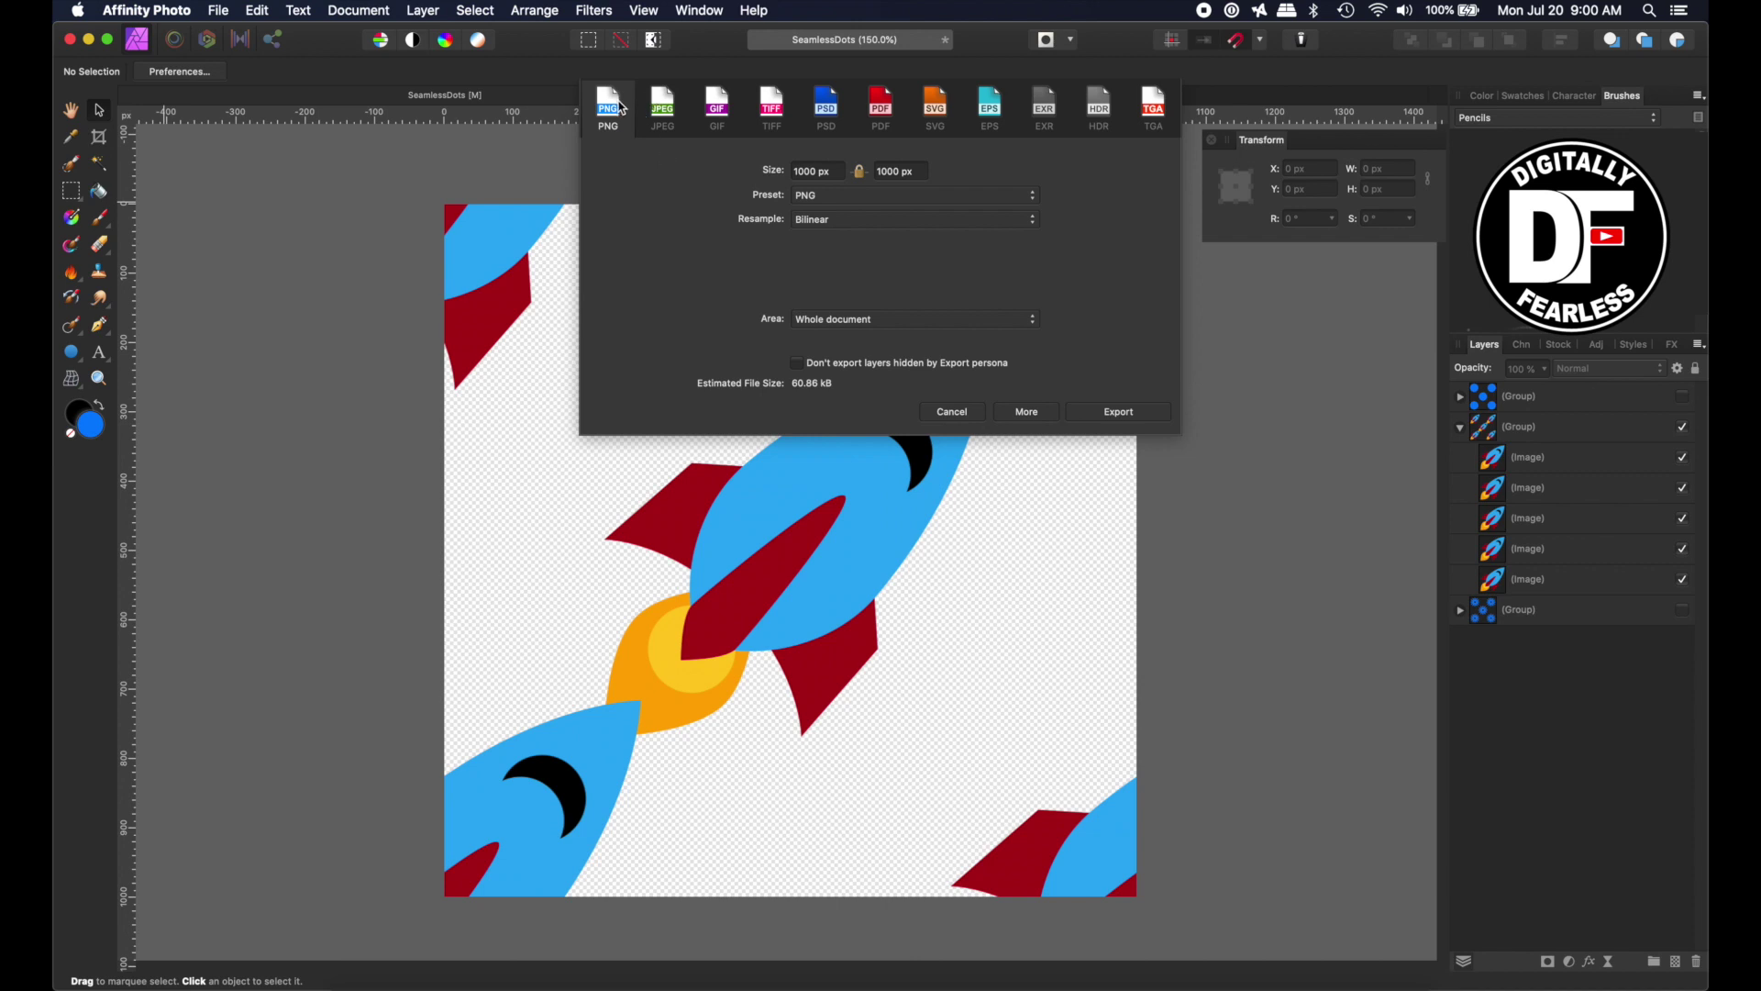
{"action": "left_click", "coordinate": [1119, 412]}
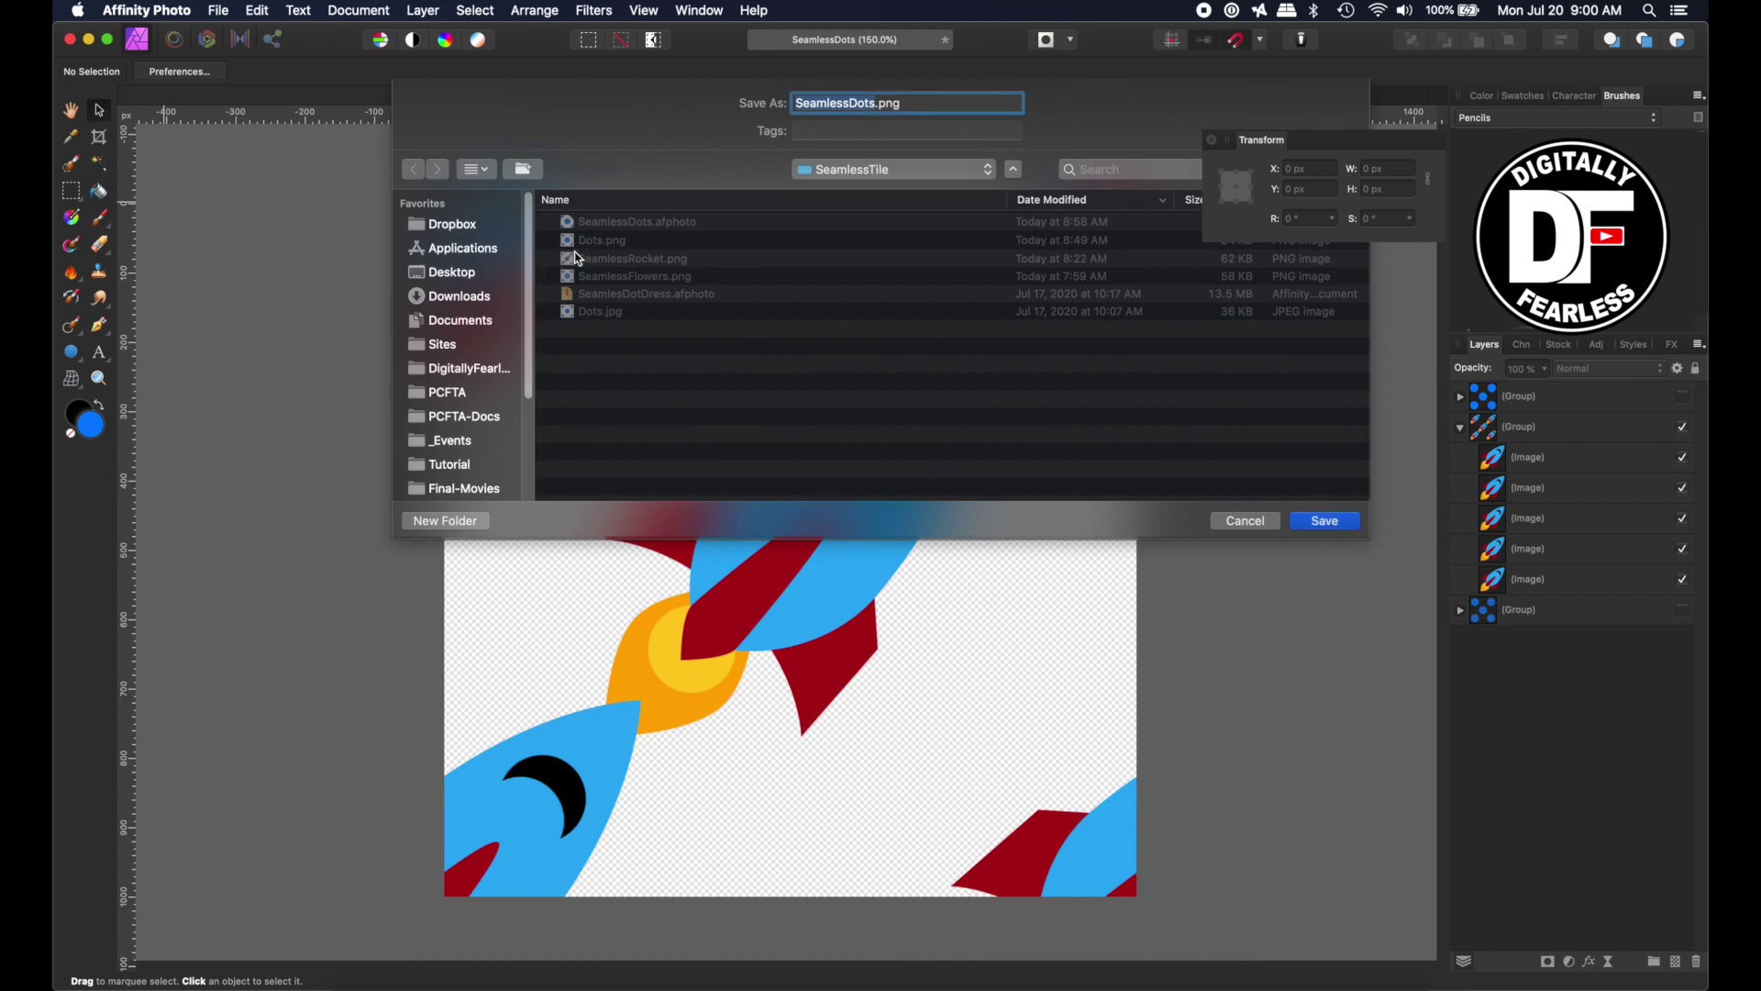
{"action": "left_click", "coordinate": [579, 259]}
{"action": "left_click", "coordinate": [1346, 520]}
{"action": "left_click", "coordinate": [1014, 189]}
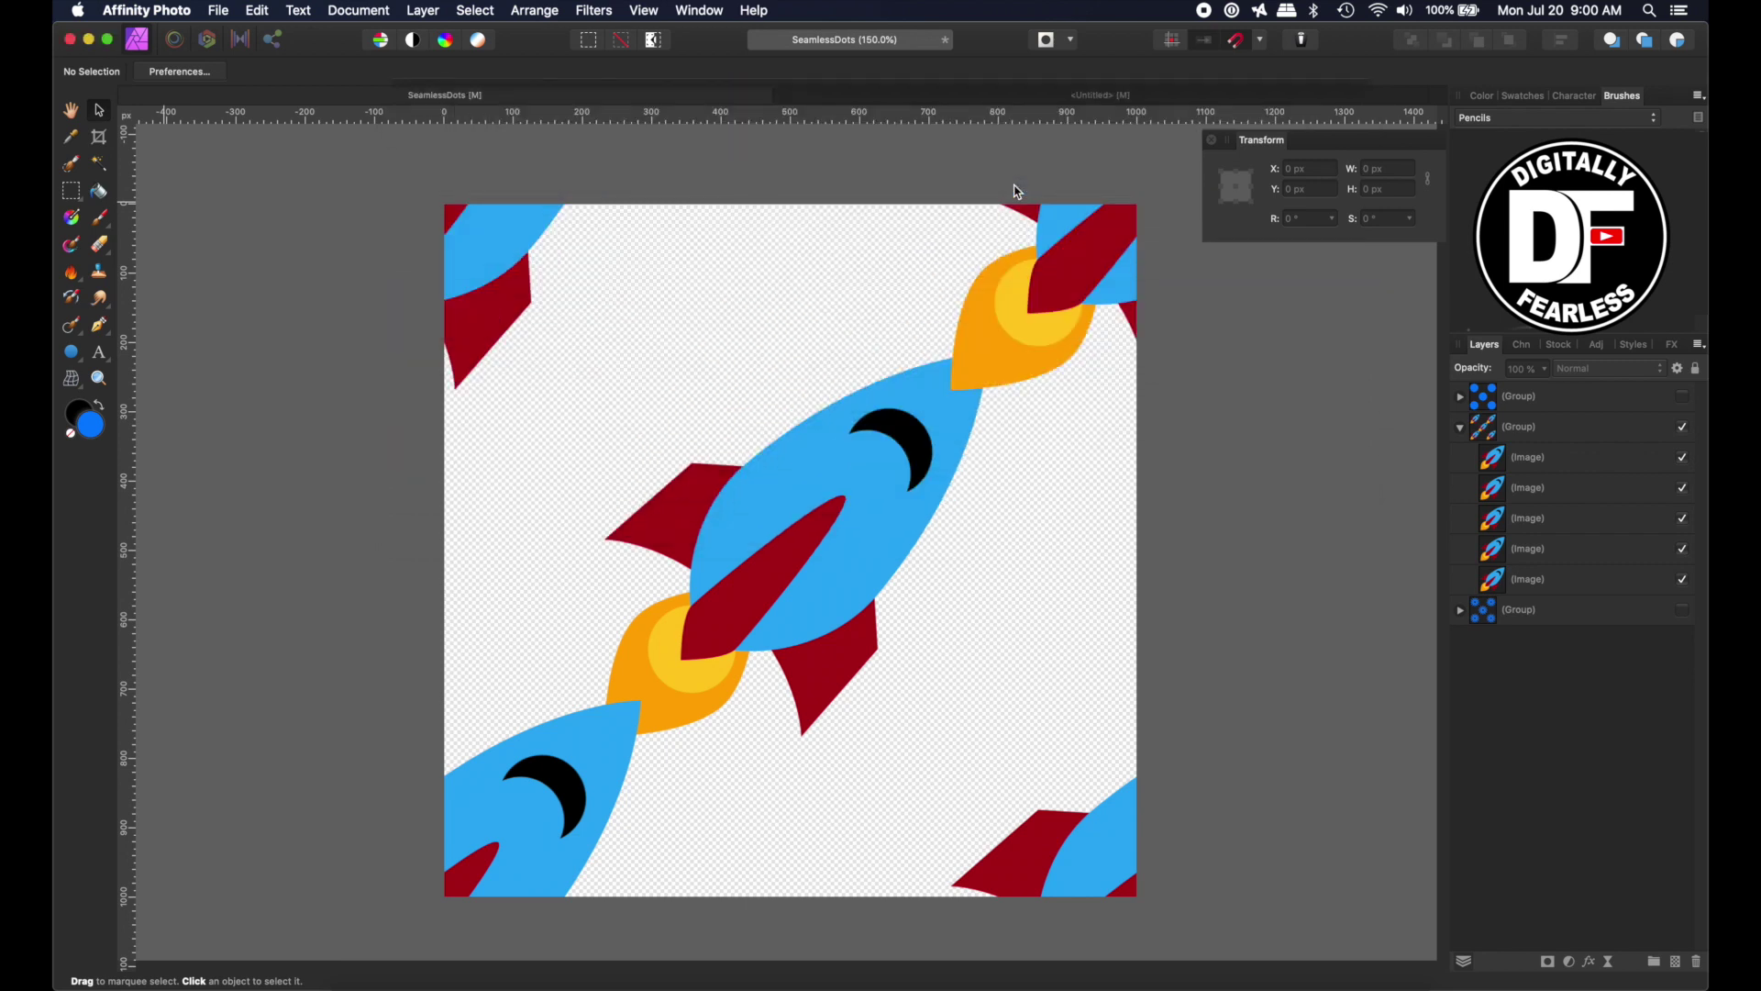
In the shirt photo document, show the full photo layer beneath the cut-out shirt and select the masked shirt layer
{"action": "left_click", "coordinate": [895, 96]}
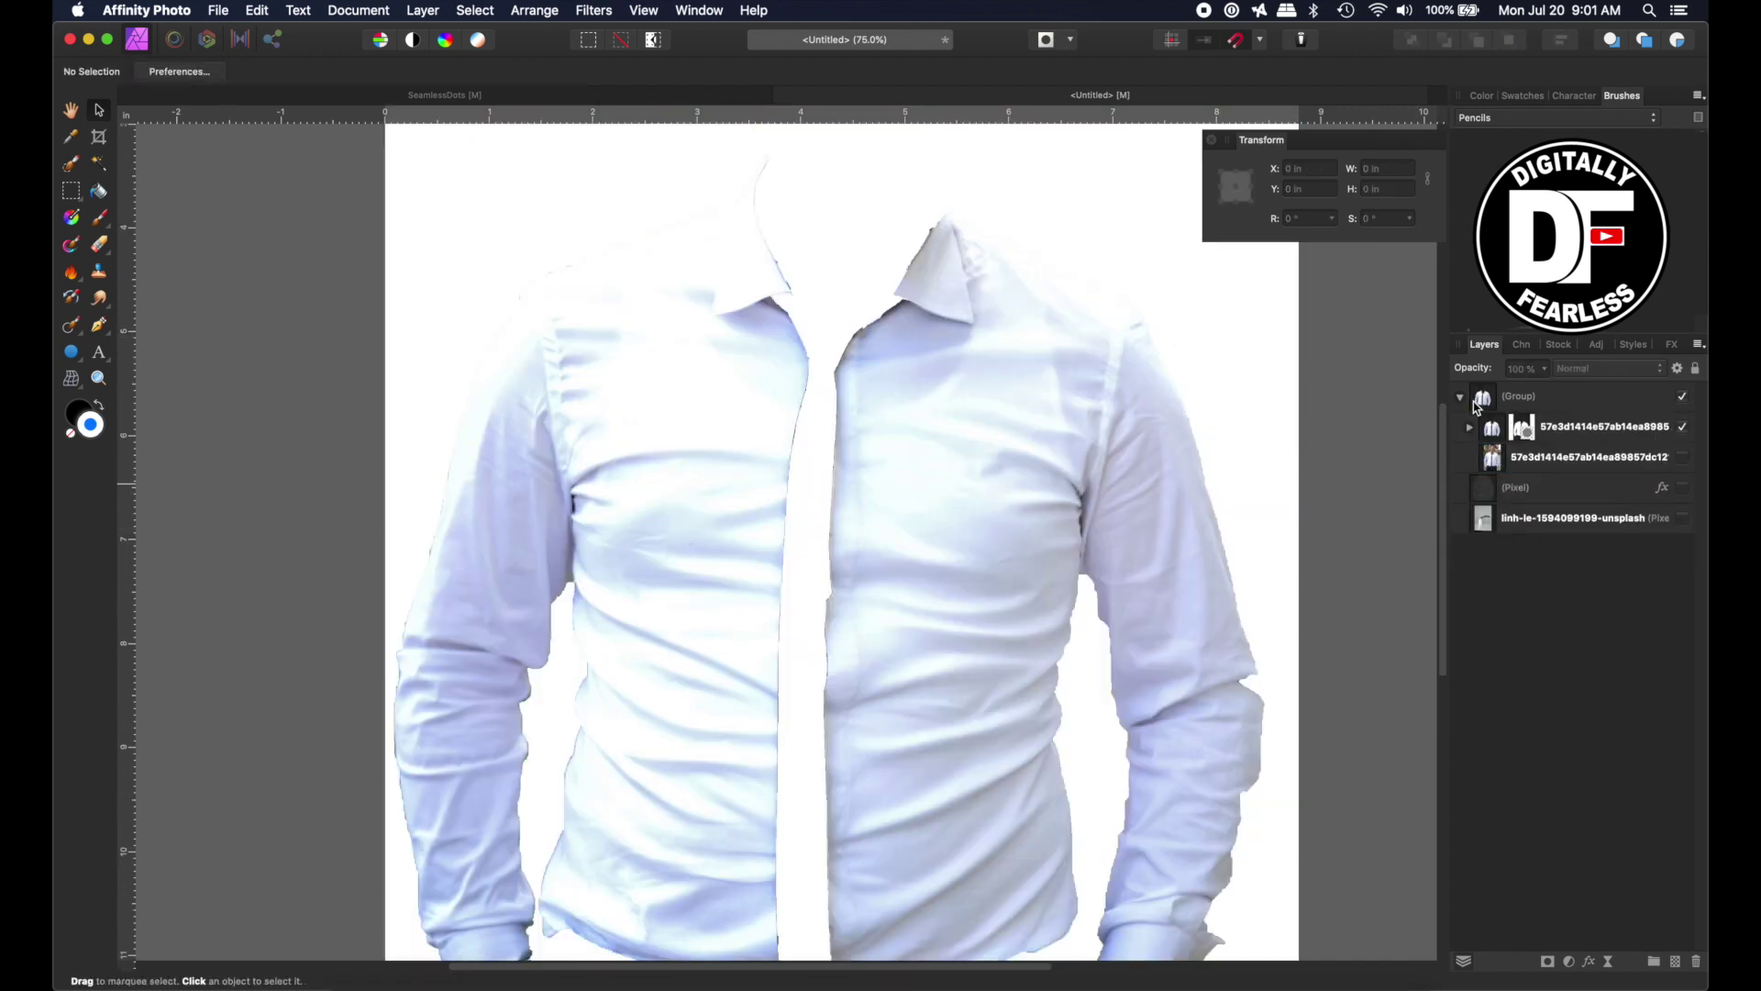
{"action": "left_click", "coordinate": [1683, 457]}
{"action": "scroll", "coordinate": [1027, 575], "scroll_direction": "down", "scroll_amount": 1}
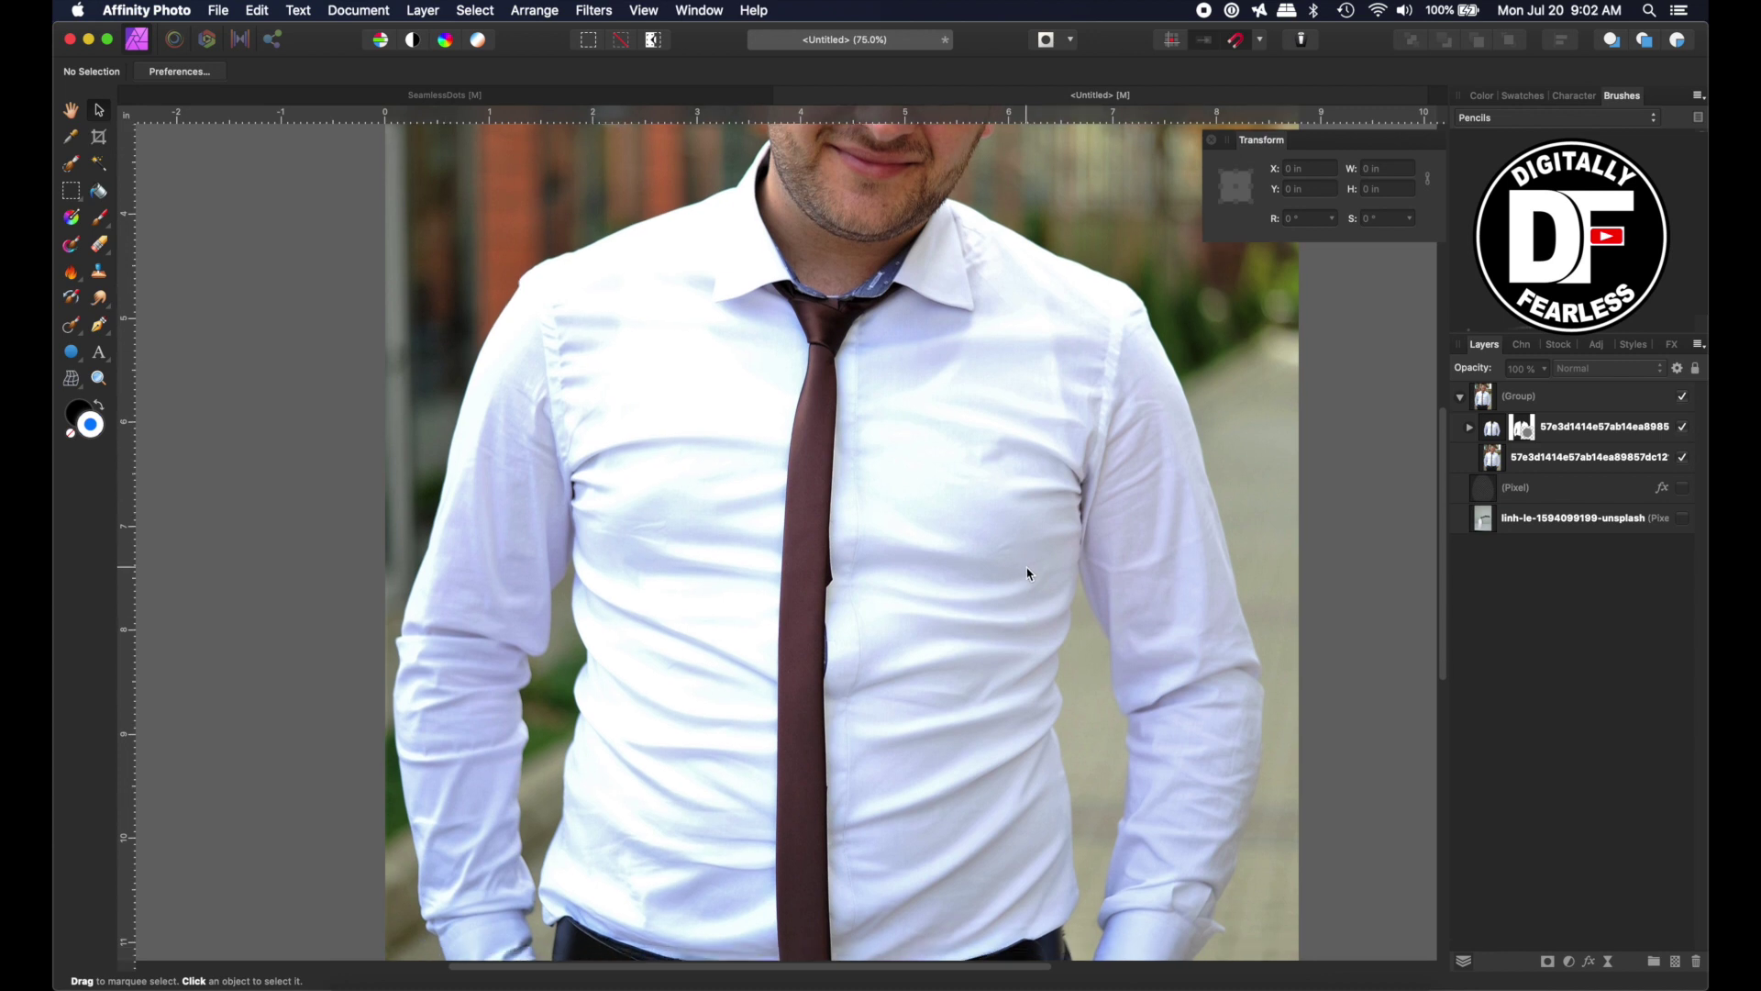
{"action": "key", "text": "super+minus"}
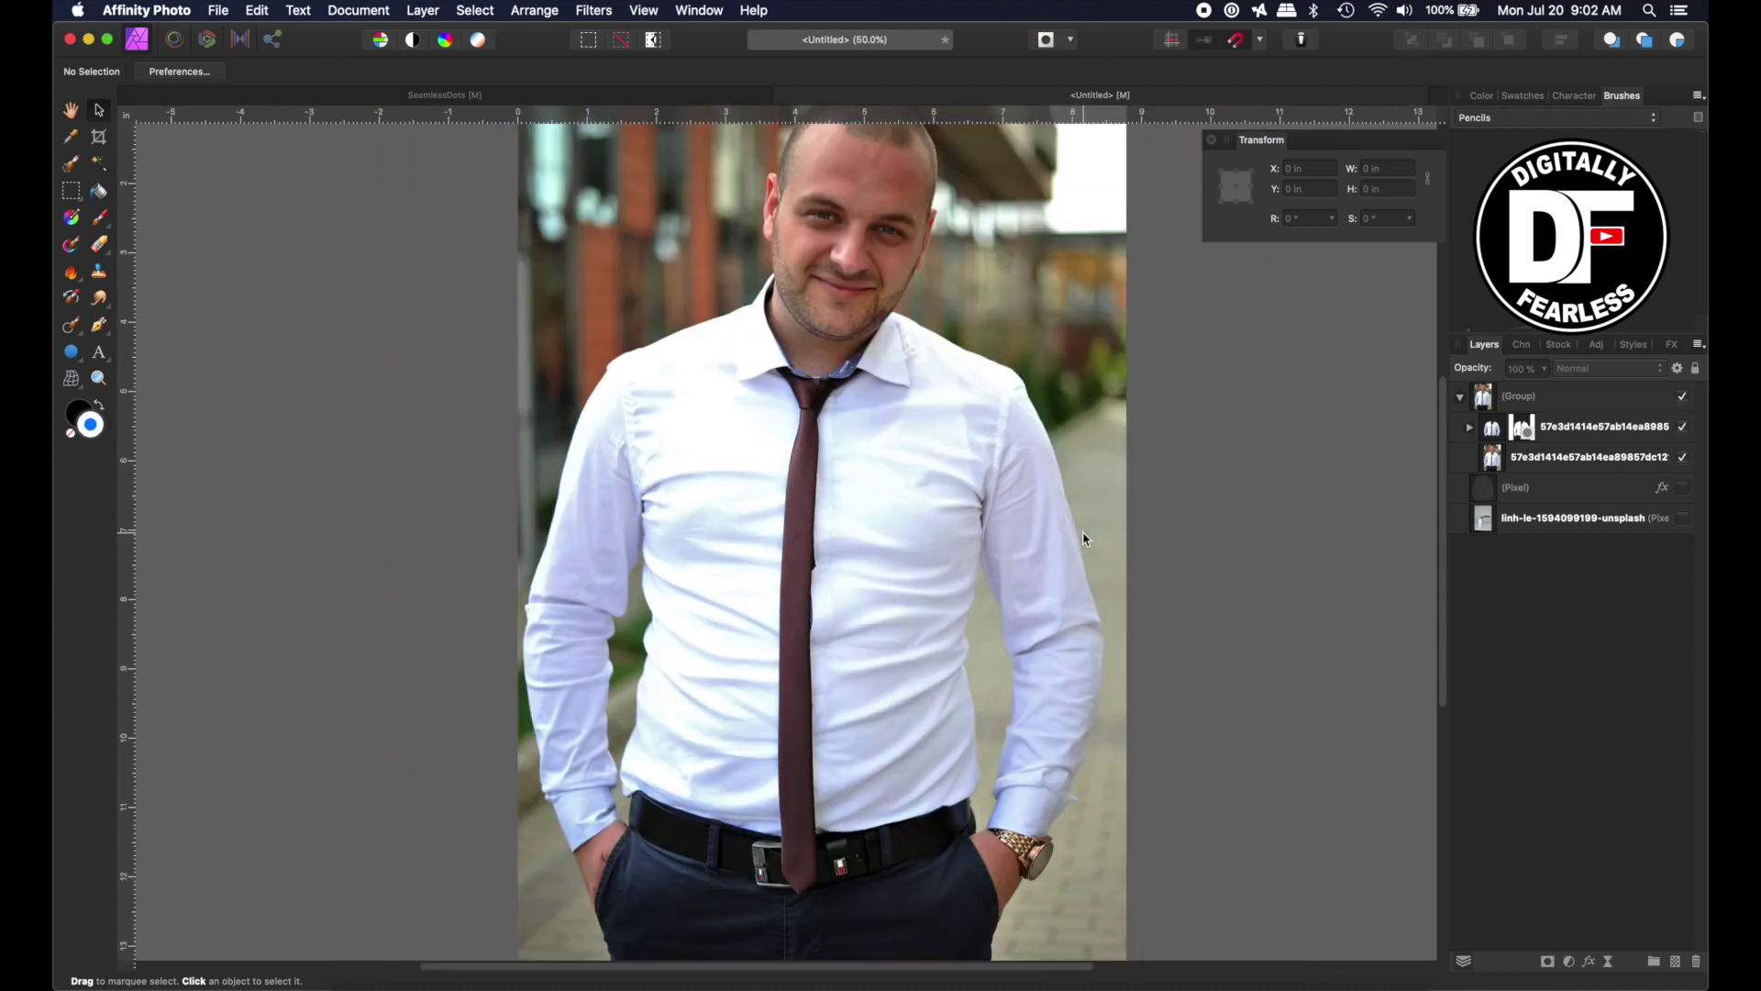
{"action": "left_click", "coordinate": [1684, 432]}
{"action": "left_click", "coordinate": [1684, 457]}
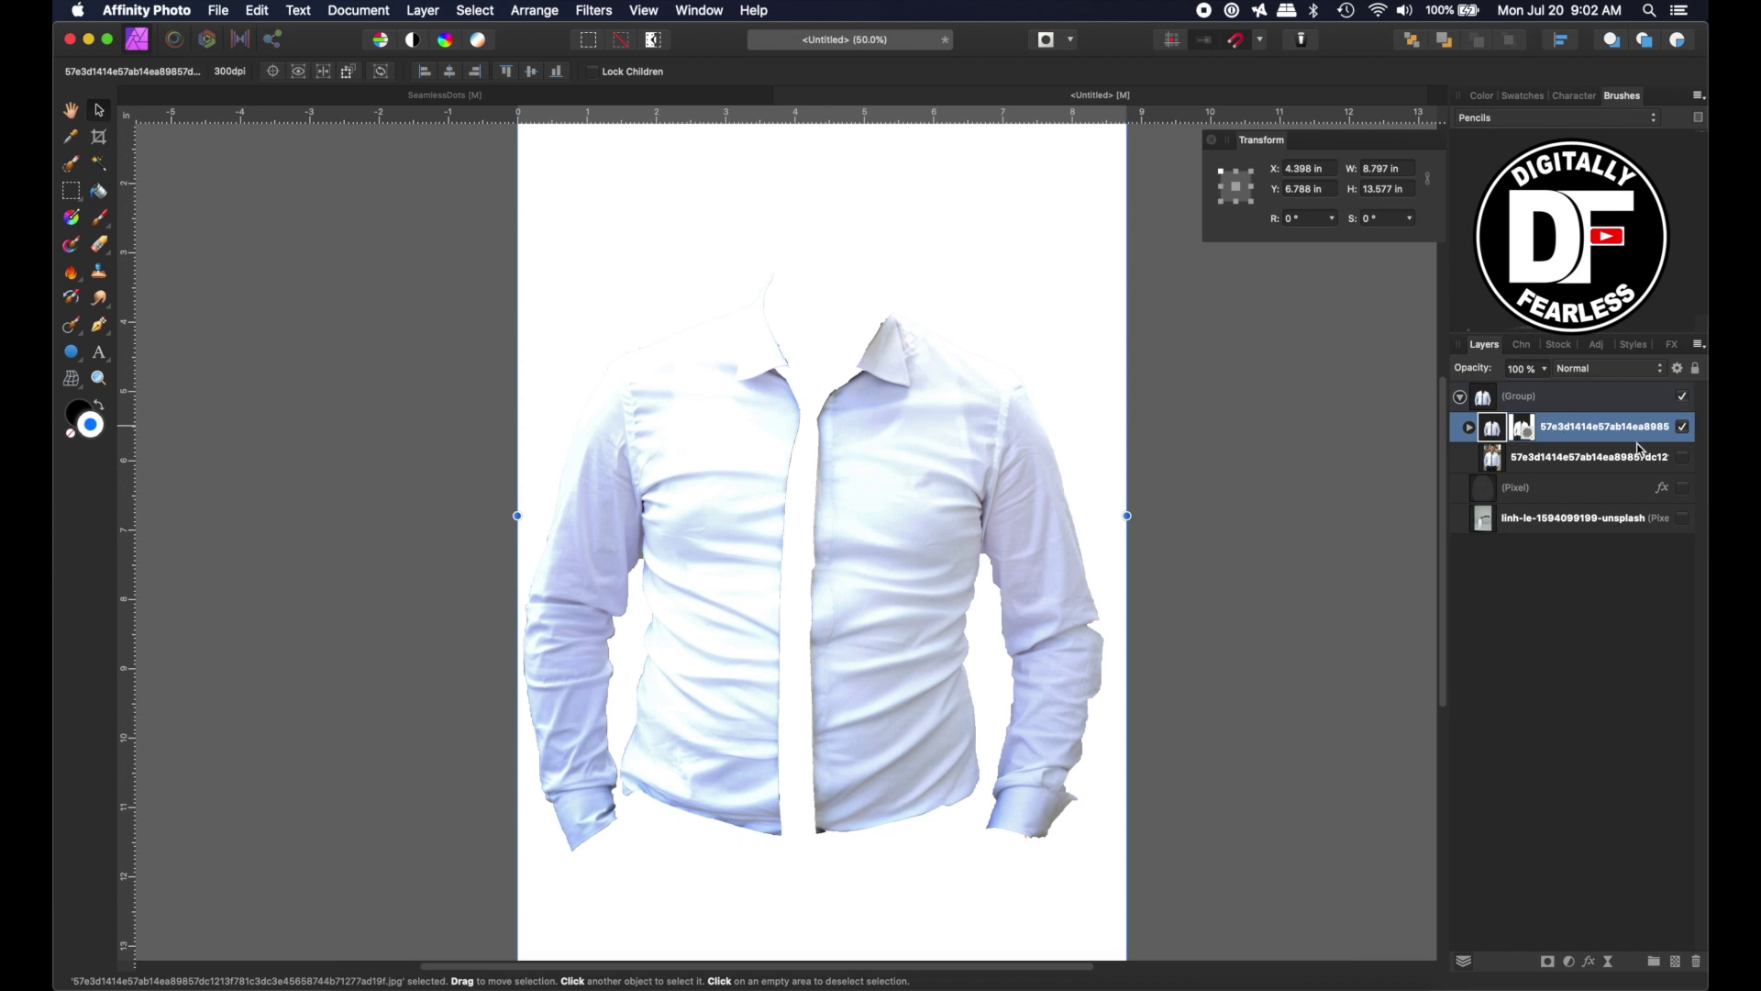
{"action": "left_click", "coordinate": [1683, 458]}
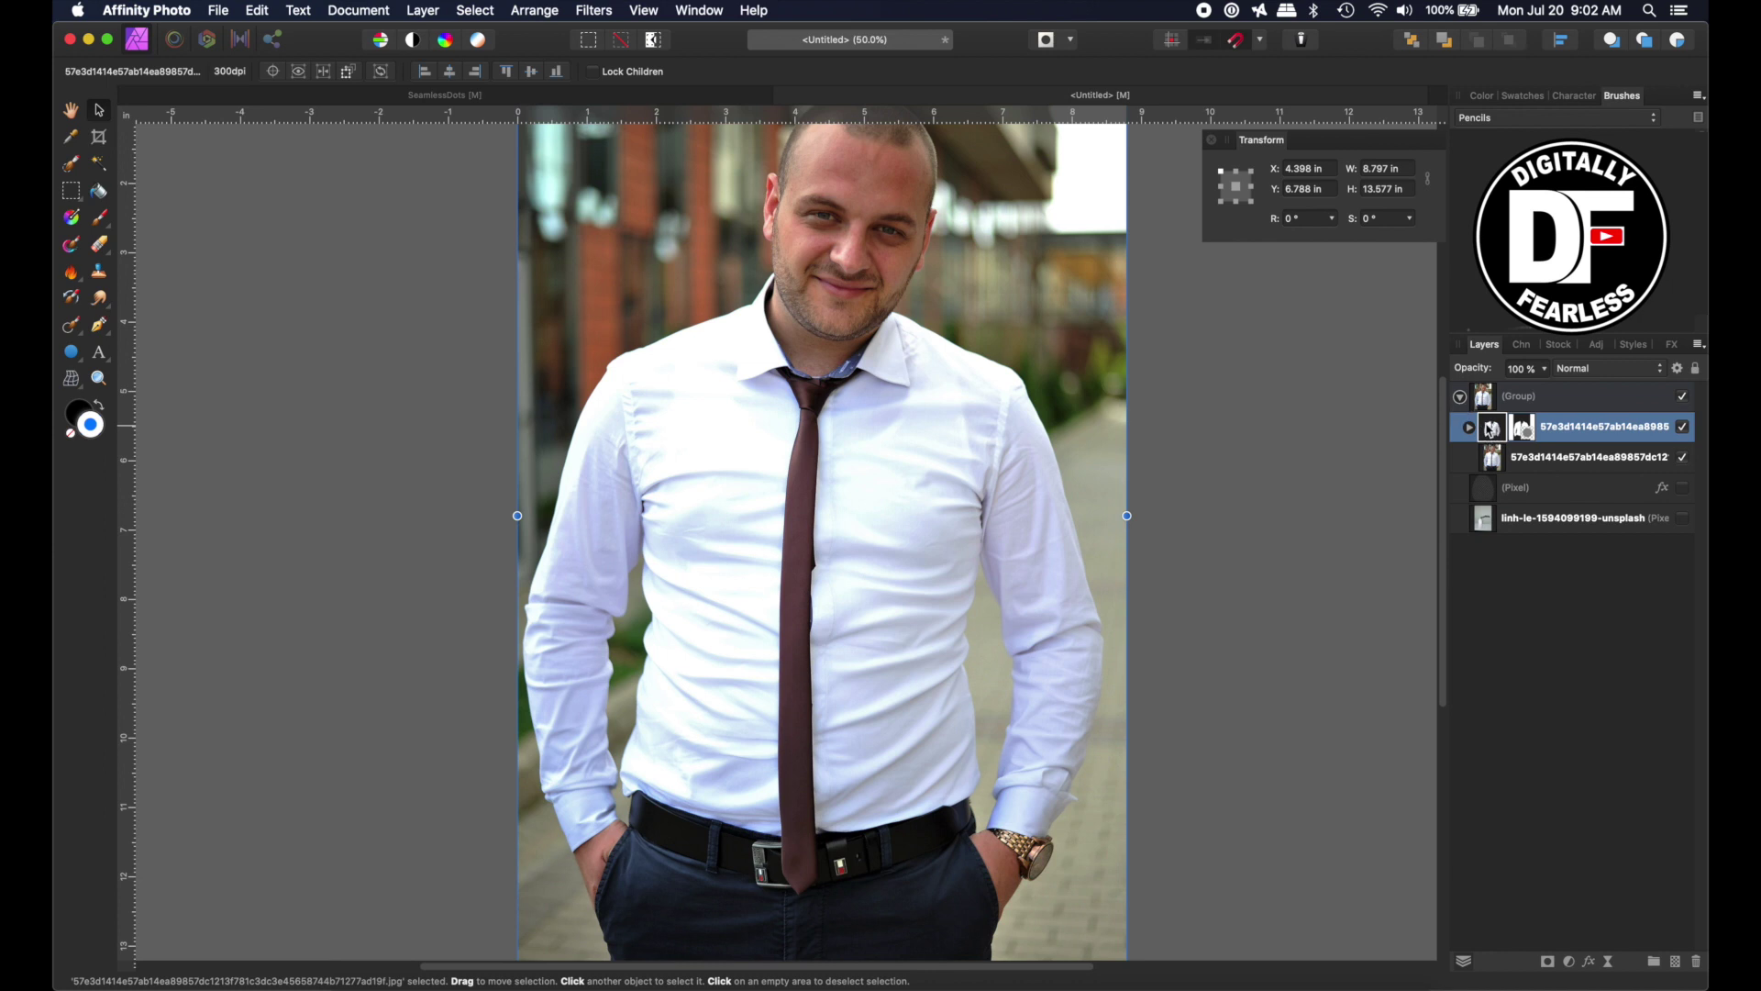
Load the shirt layer's mask as a selection and add a new fill layer above it
{"action": "left_click", "coordinate": [1524, 435], "text": "super"}
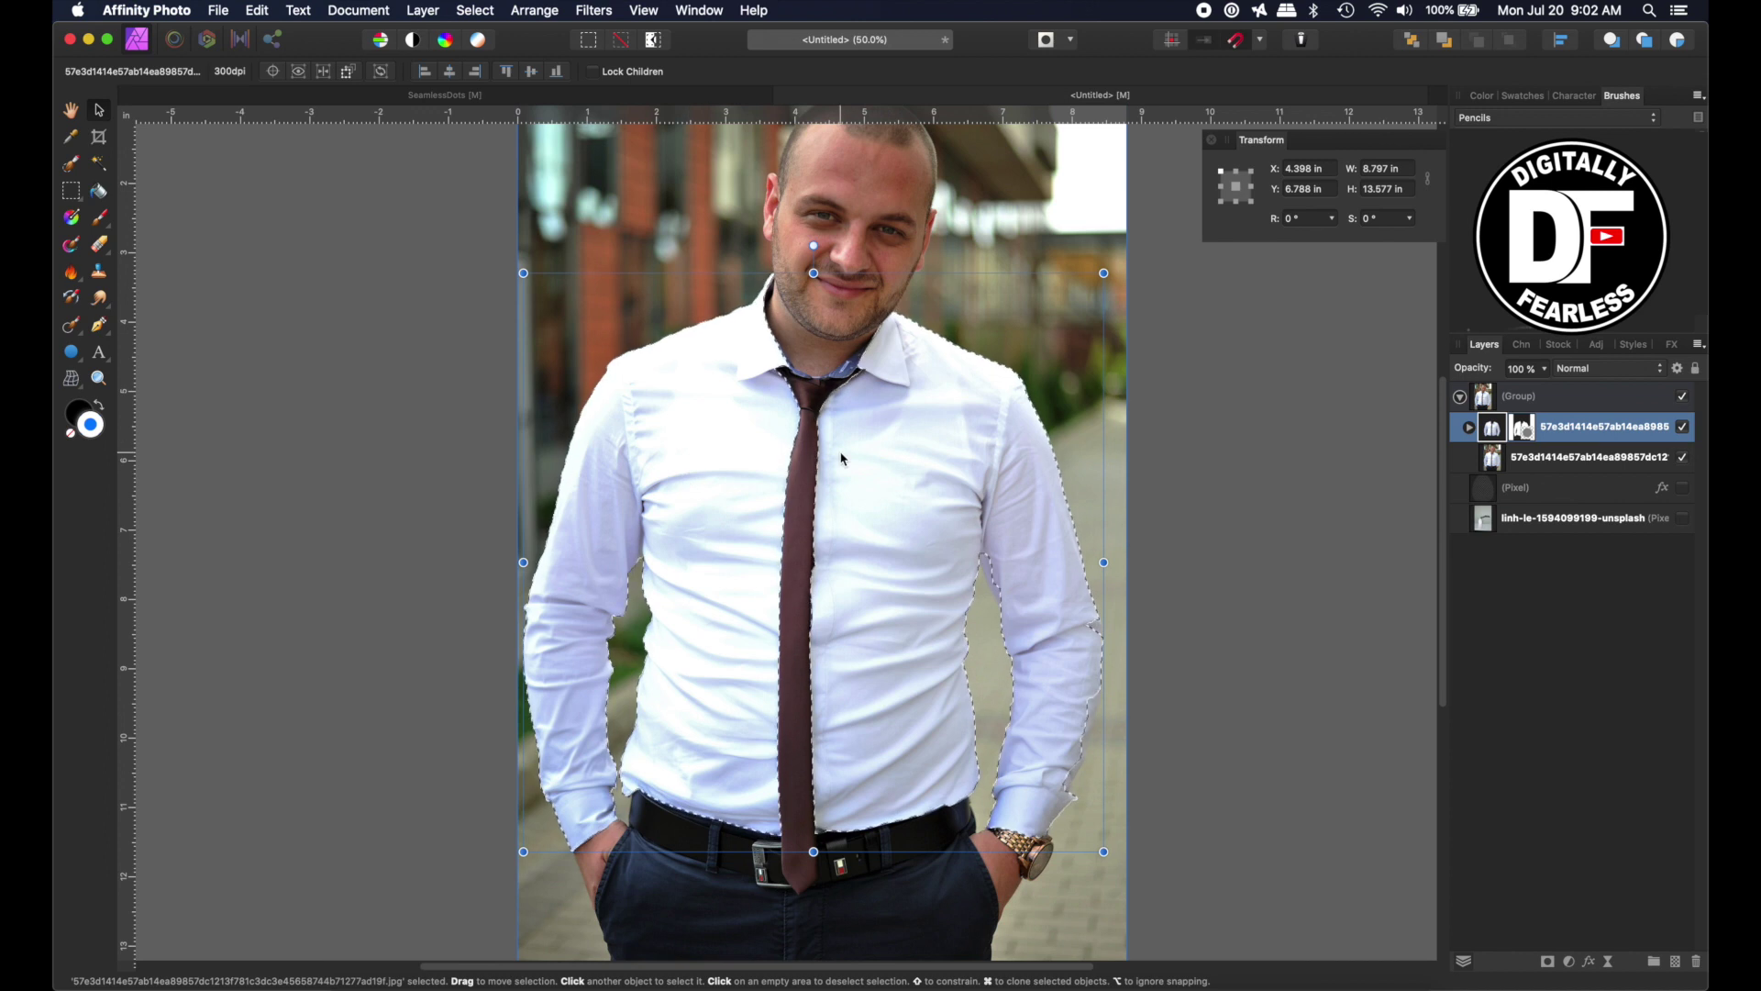
{"action": "left_click", "coordinate": [418, 14]}
{"action": "left_click", "coordinate": [468, 151]}
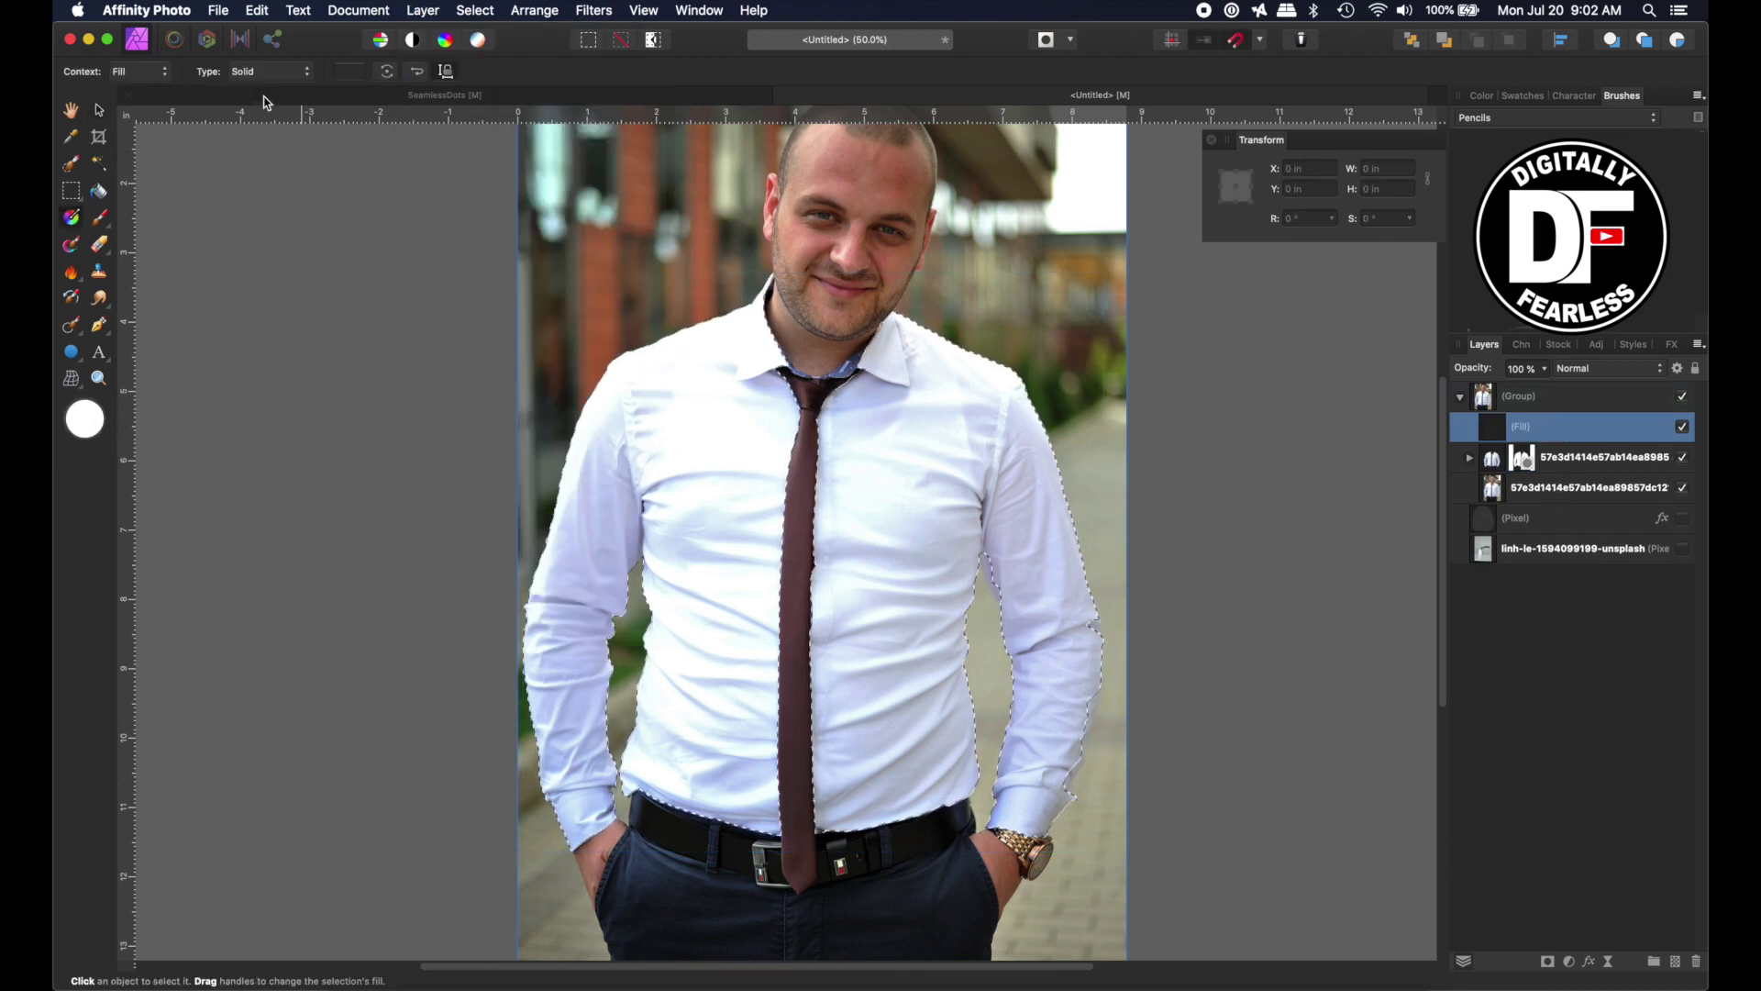
Apply SeamlessRocket.png as a bitmap fill and shrink its tile until small rockets repeat across the whole shirt
{"action": "left_click", "coordinate": [267, 70]}
{"action": "left_click", "coordinate": [265, 155]}
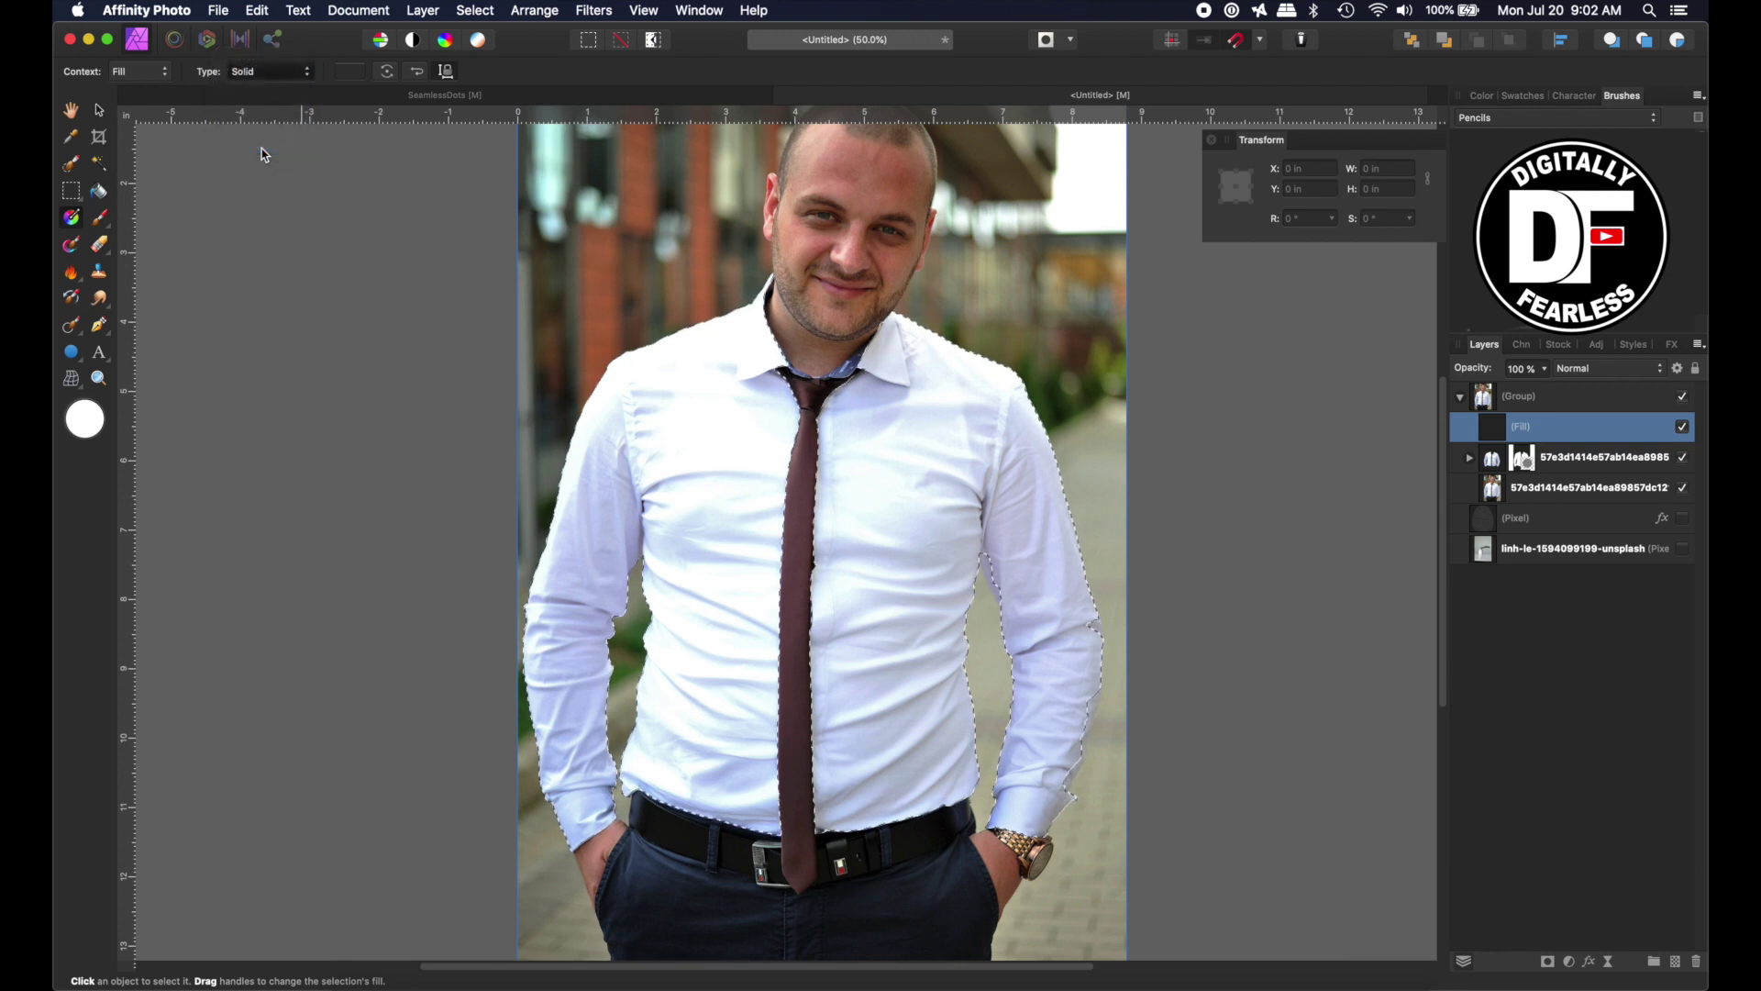
{"action": "left_click", "coordinate": [660, 150]}
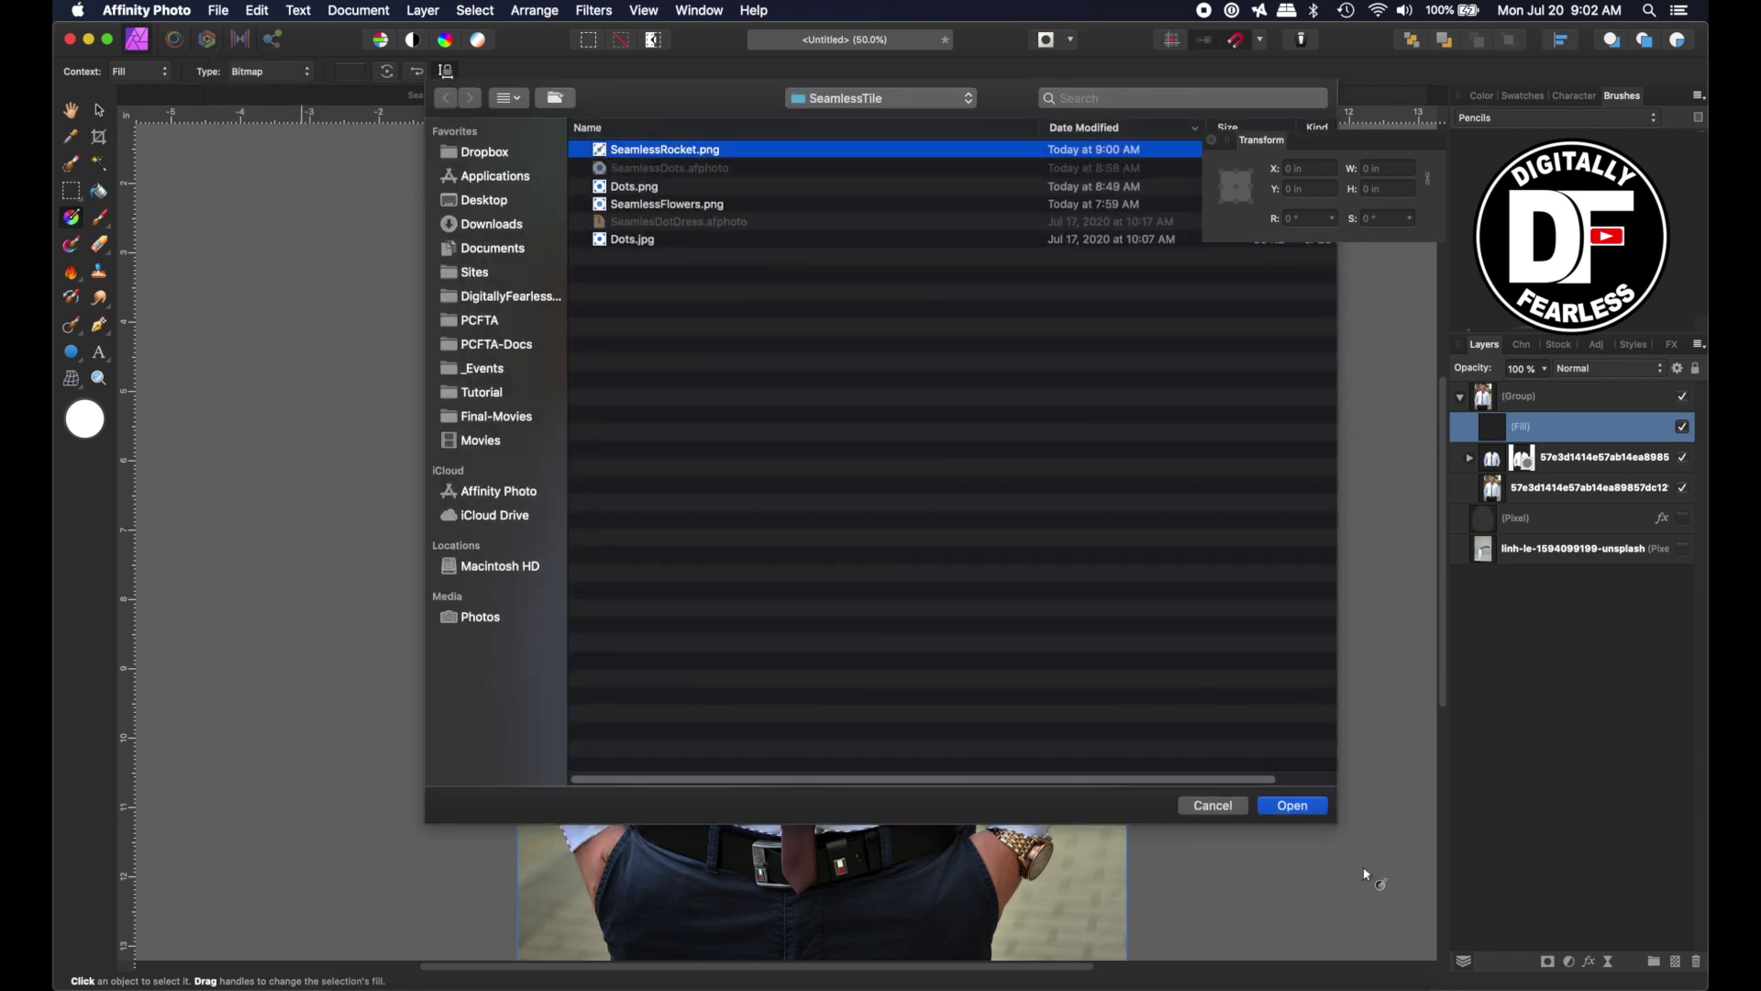
{"action": "left_click", "coordinate": [1313, 806]}
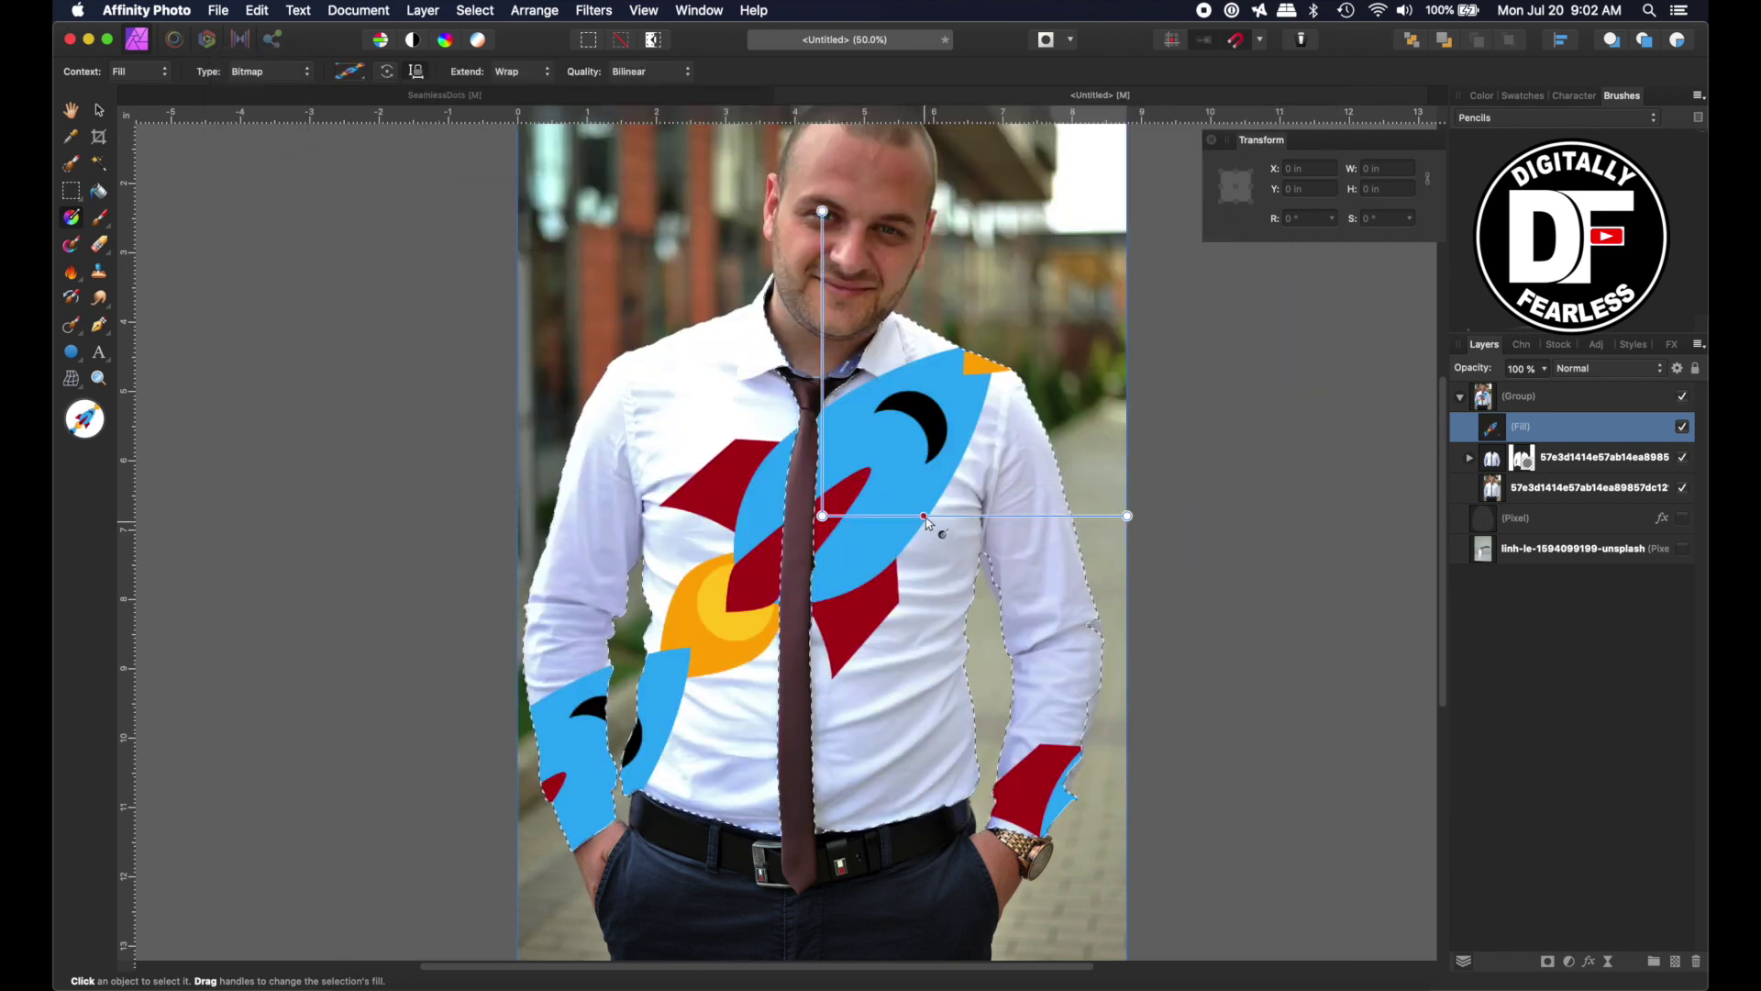
{"action": "left_click_drag", "start_coordinate": [1128, 516], "coordinate": [943, 503]}
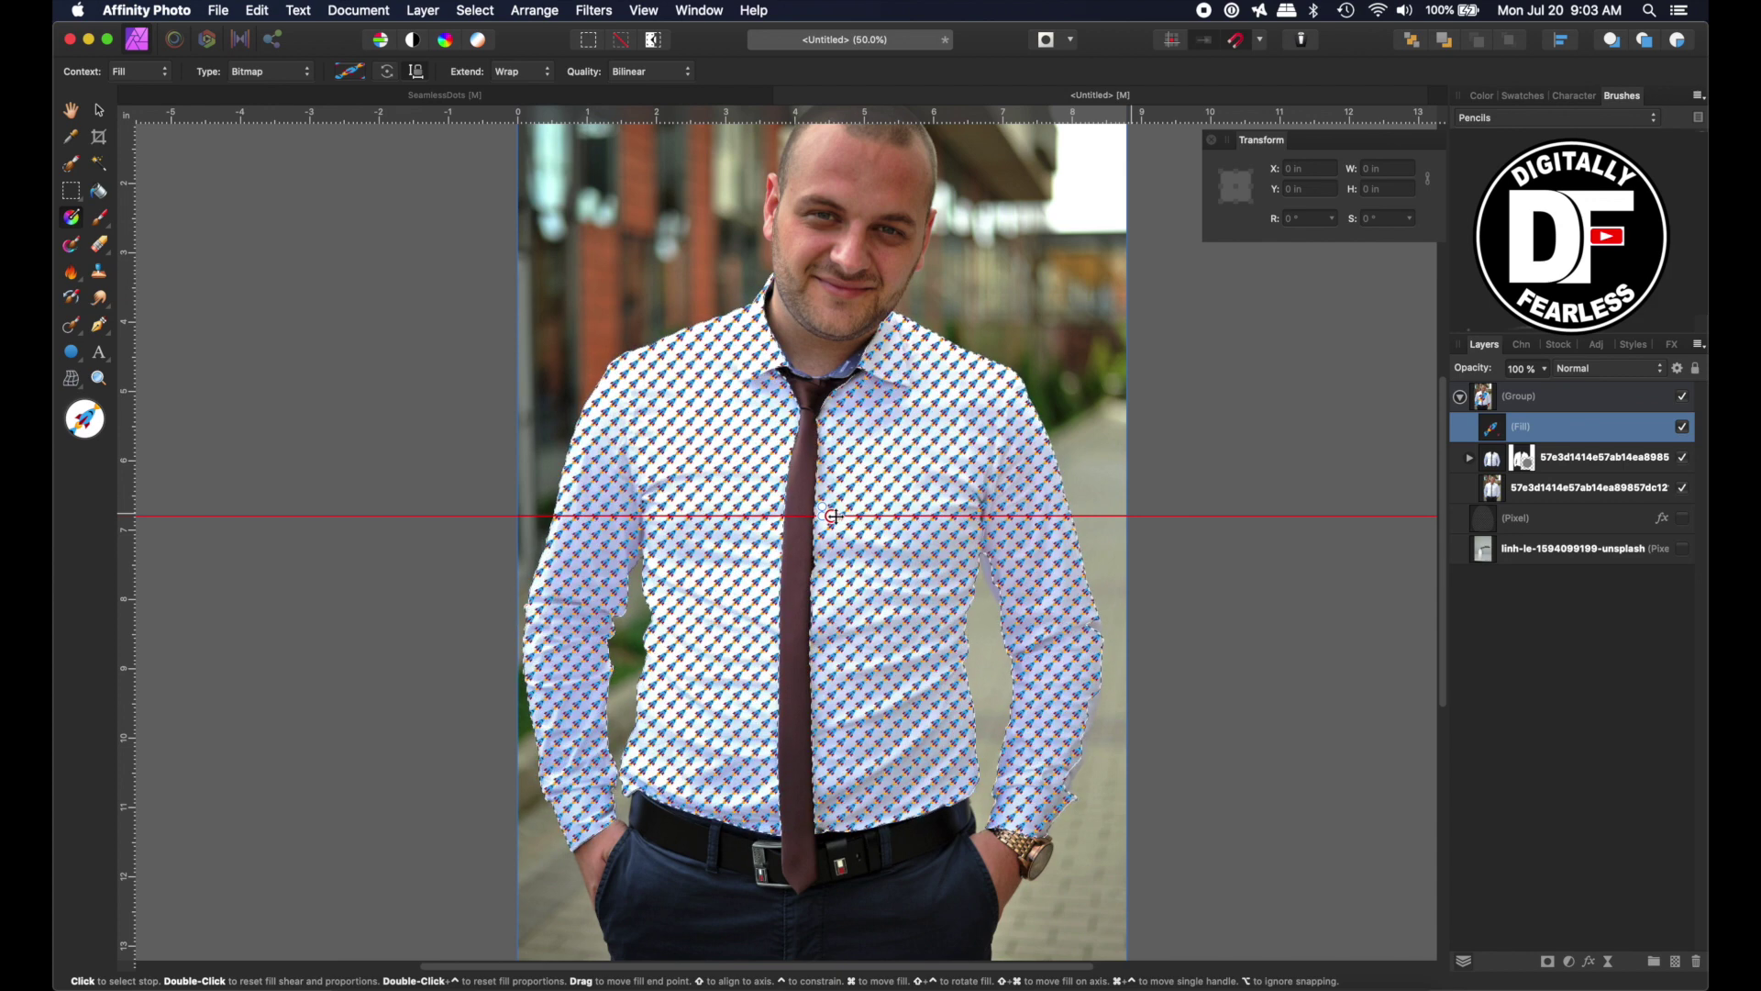
{"action": "left_click_drag", "start_coordinate": [837, 516], "coordinate": [834, 515]}
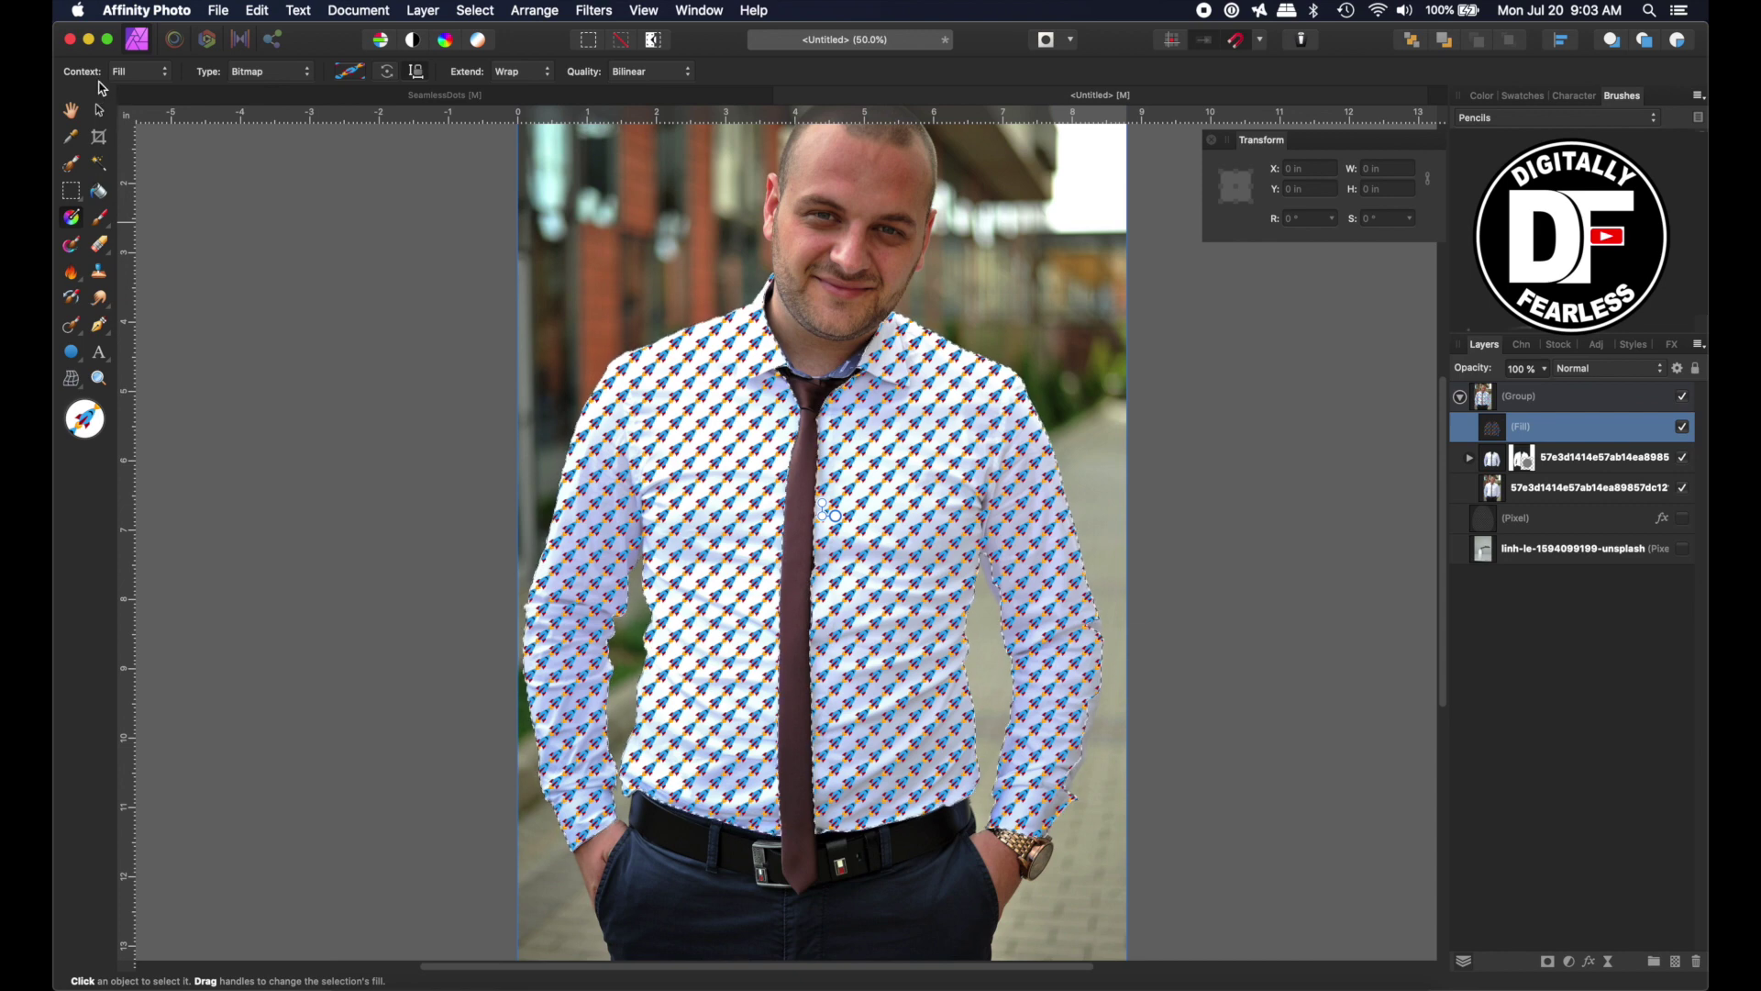
Set the rocket fill layer's blend mode to Average
{"action": "left_click", "coordinate": [99, 110]}
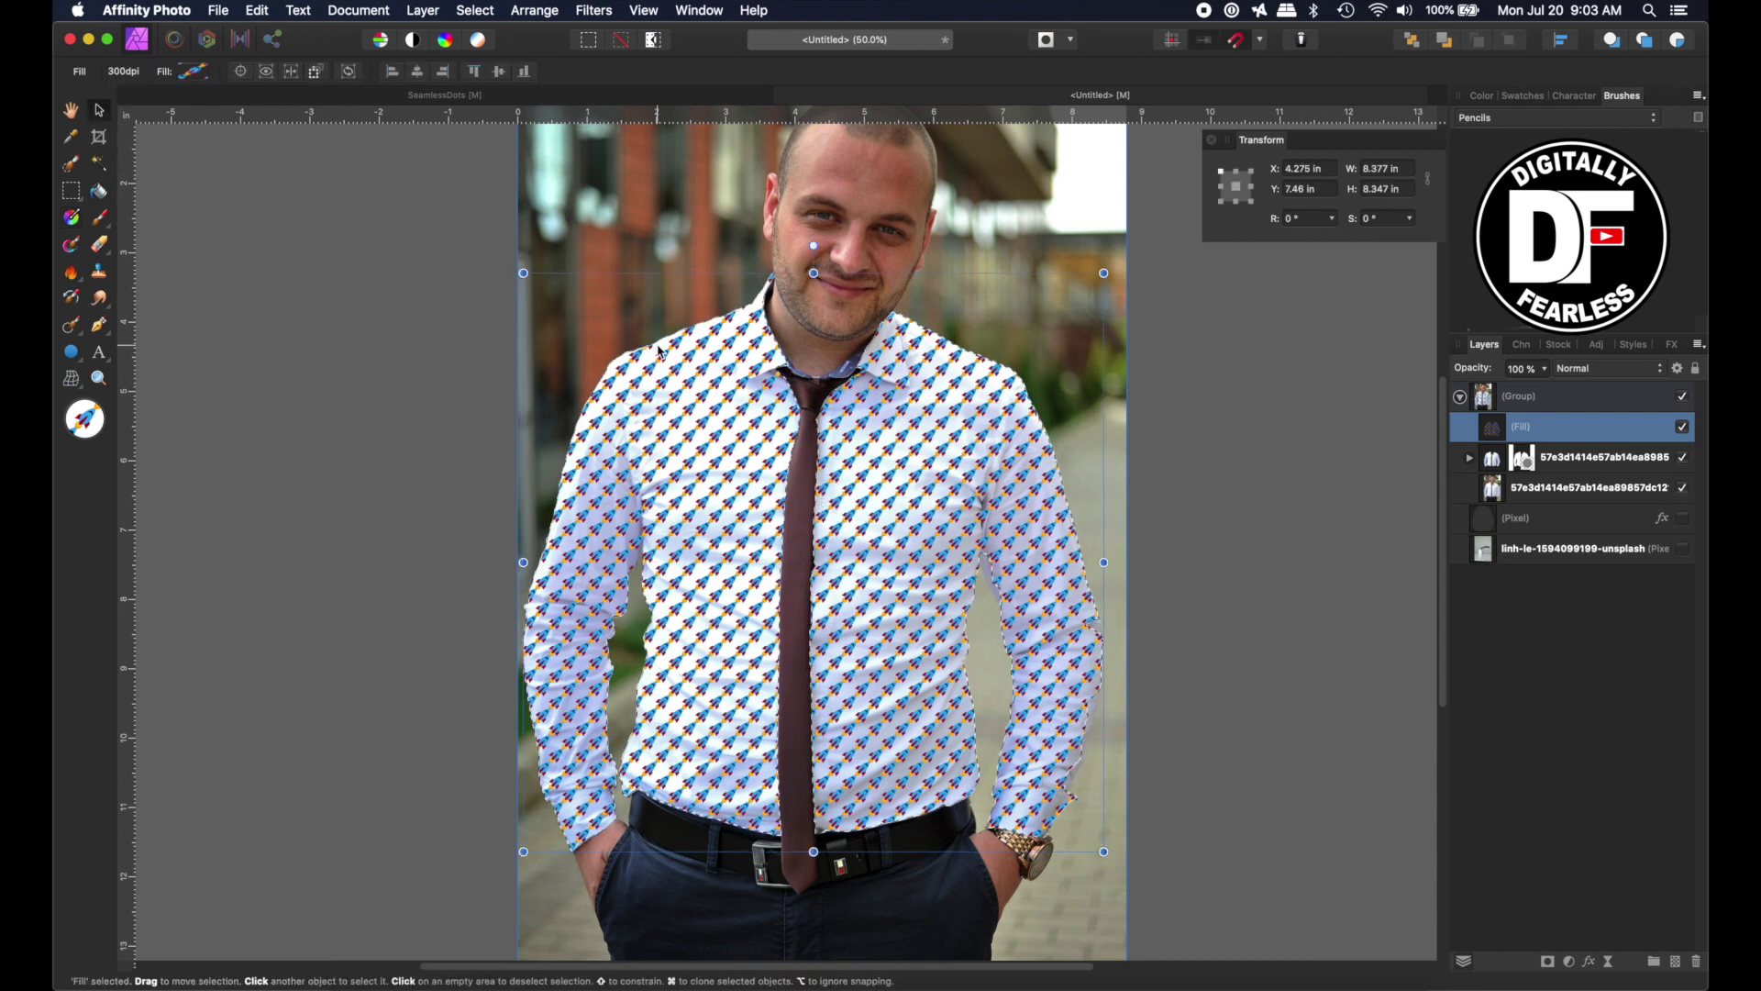
{"action": "left_click", "coordinate": [1609, 371]}
{"action": "key", "text": "Down"}
{"action": "key", "text": "Down"}
{"action": "key", "text": "Down"}
{"action": "key", "text": "Down"}
{"action": "key", "text": "Down"}
{"action": "key", "text": "Down"}
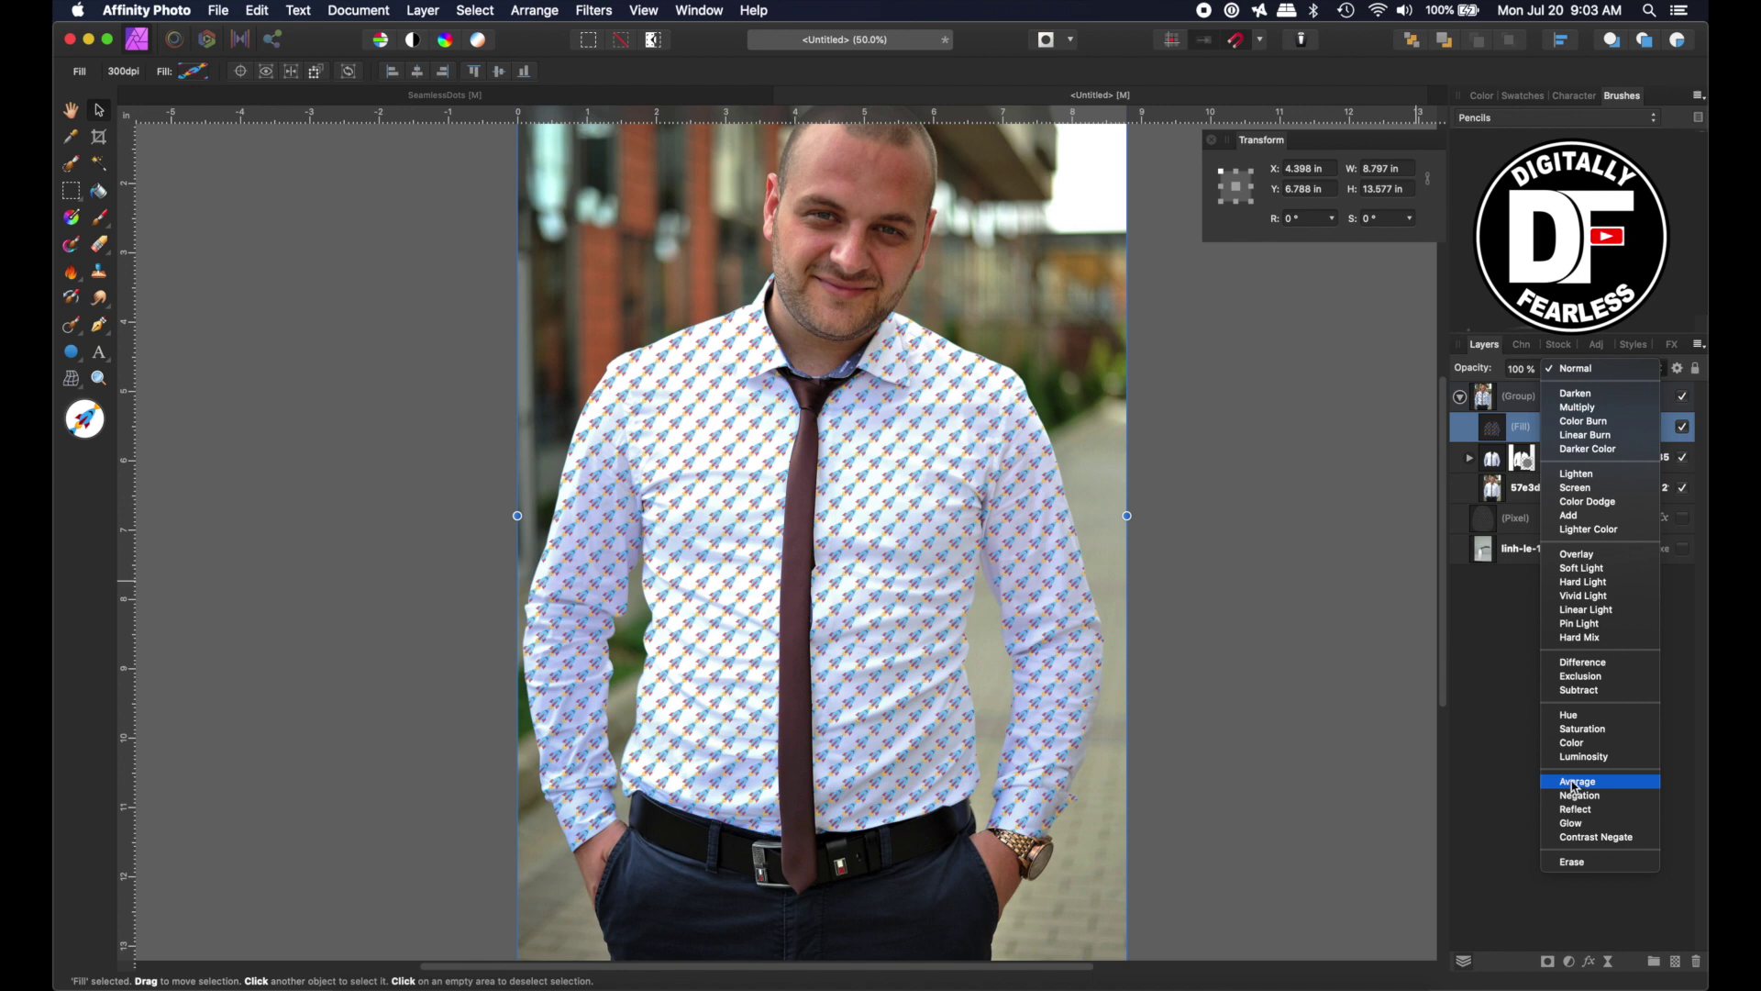
{"action": "left_click", "coordinate": [1575, 782]}
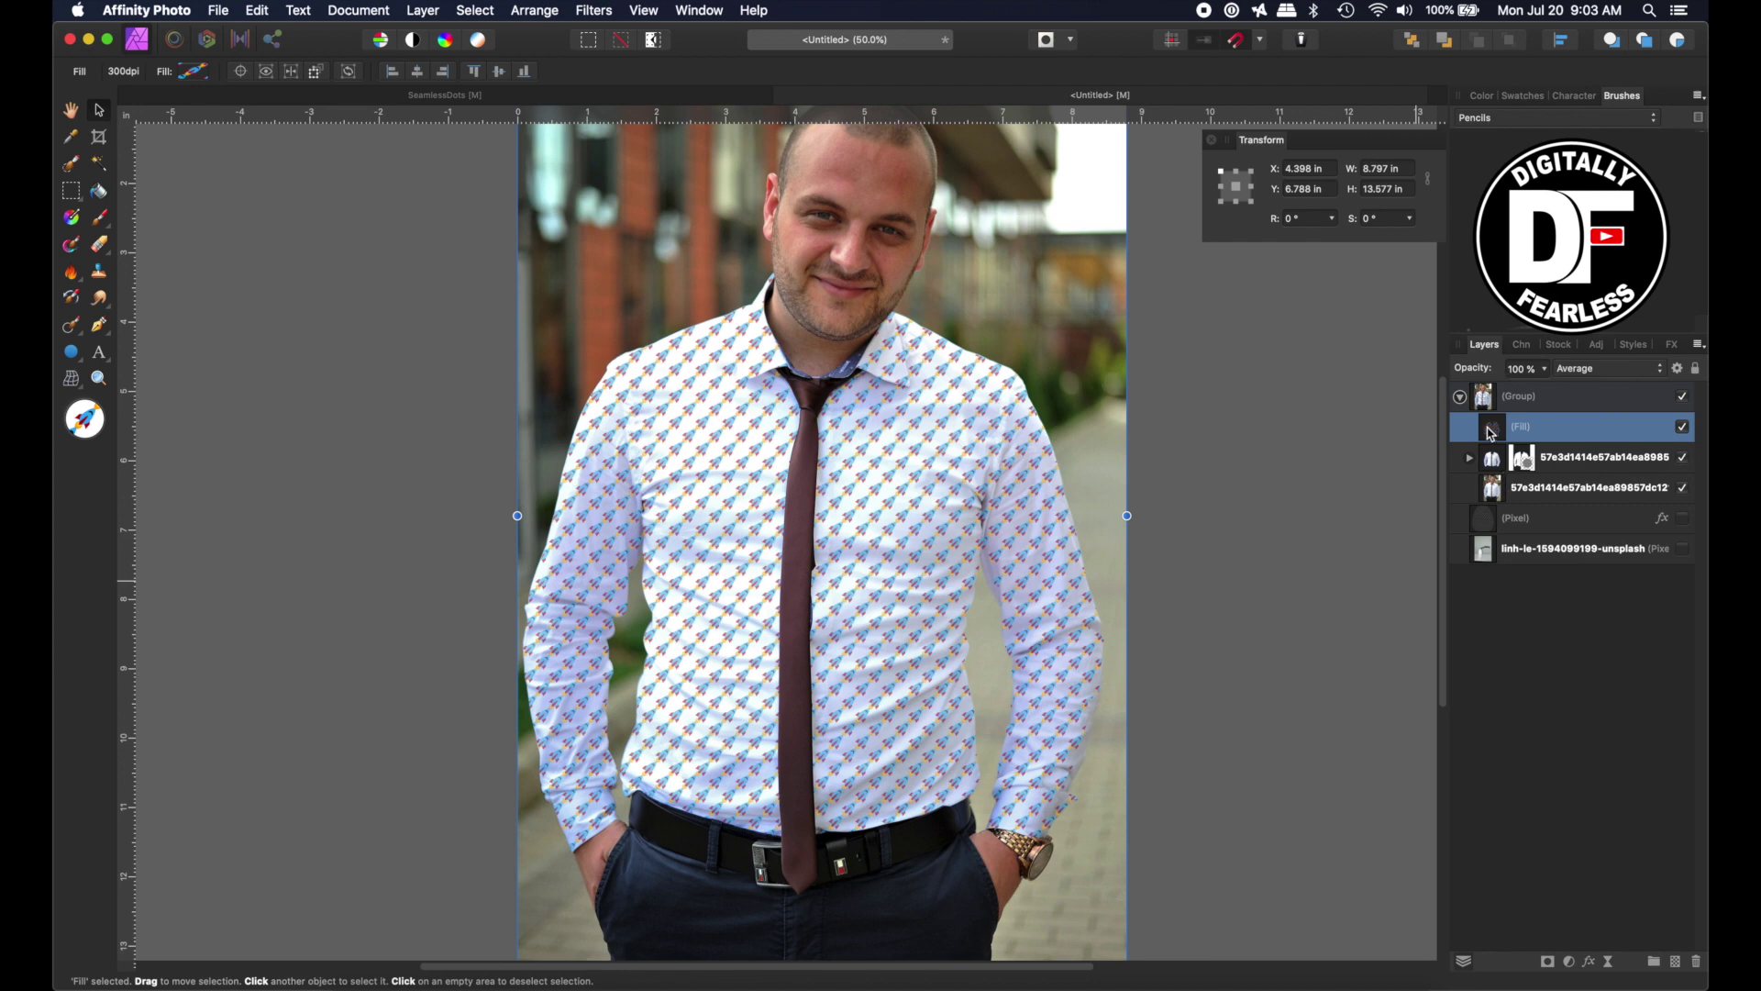
Try strengthening the rocket pattern with a duplicate of the fill layer, and undo the duplication
{"action": "key", "text": "super+j"}
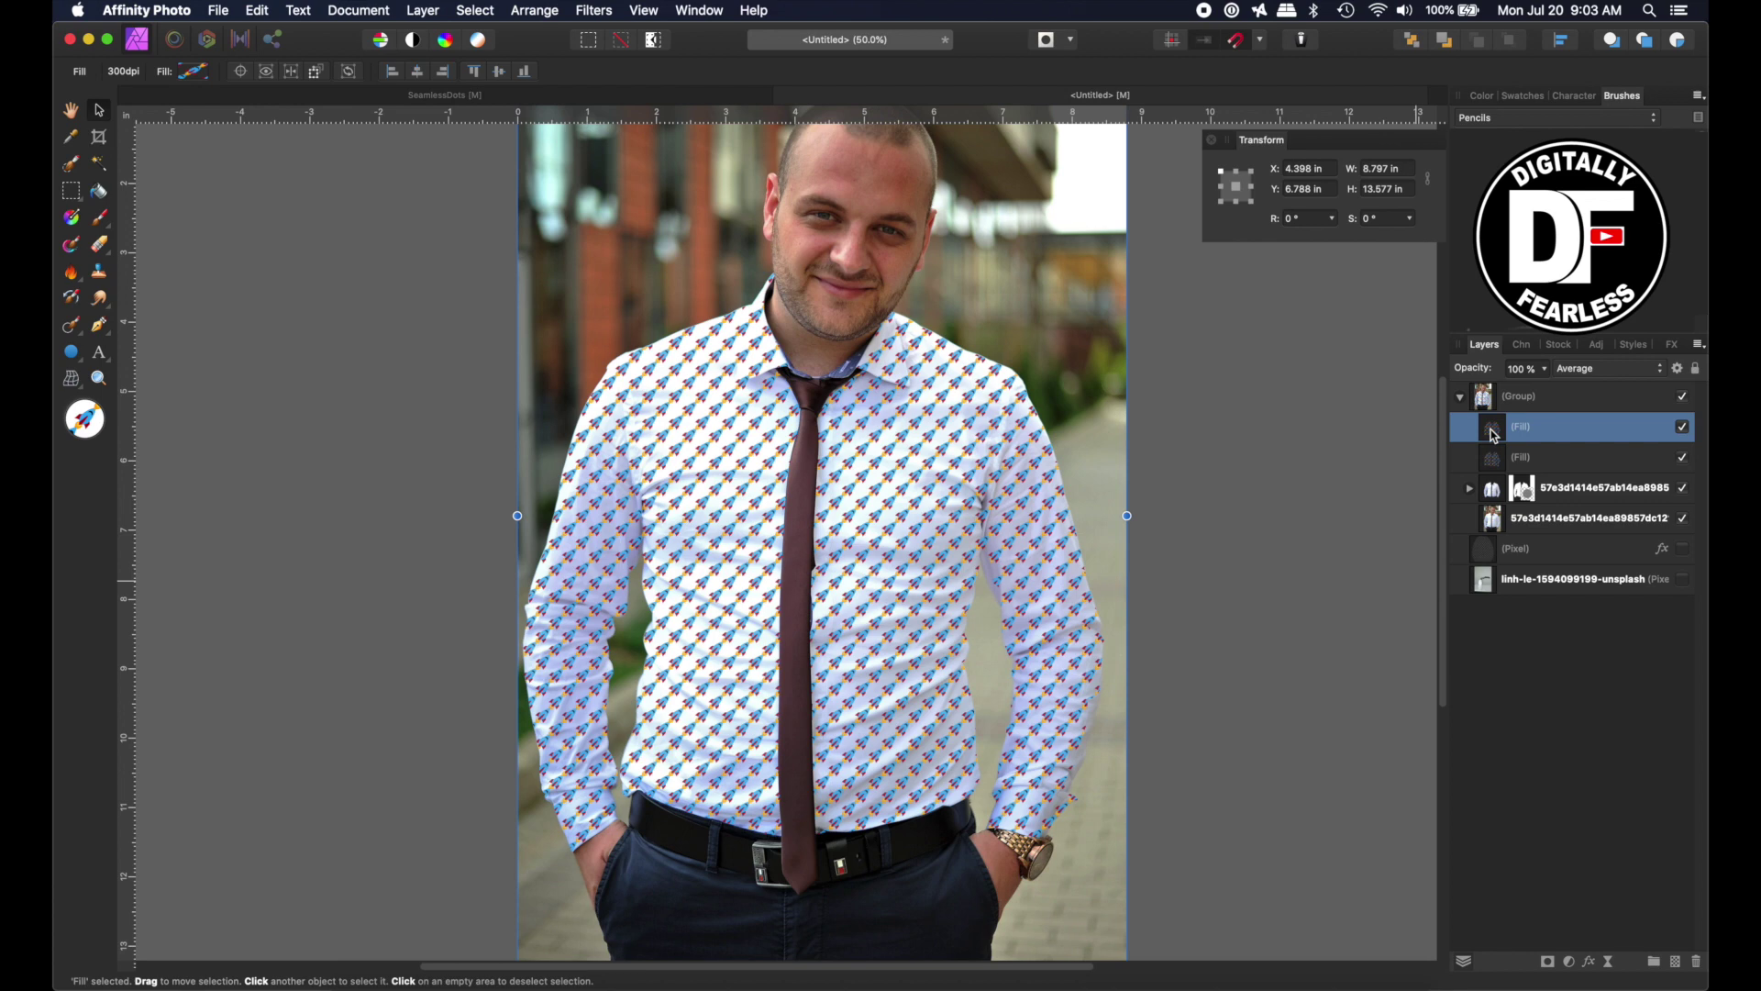
{"action": "key", "text": "super+z"}
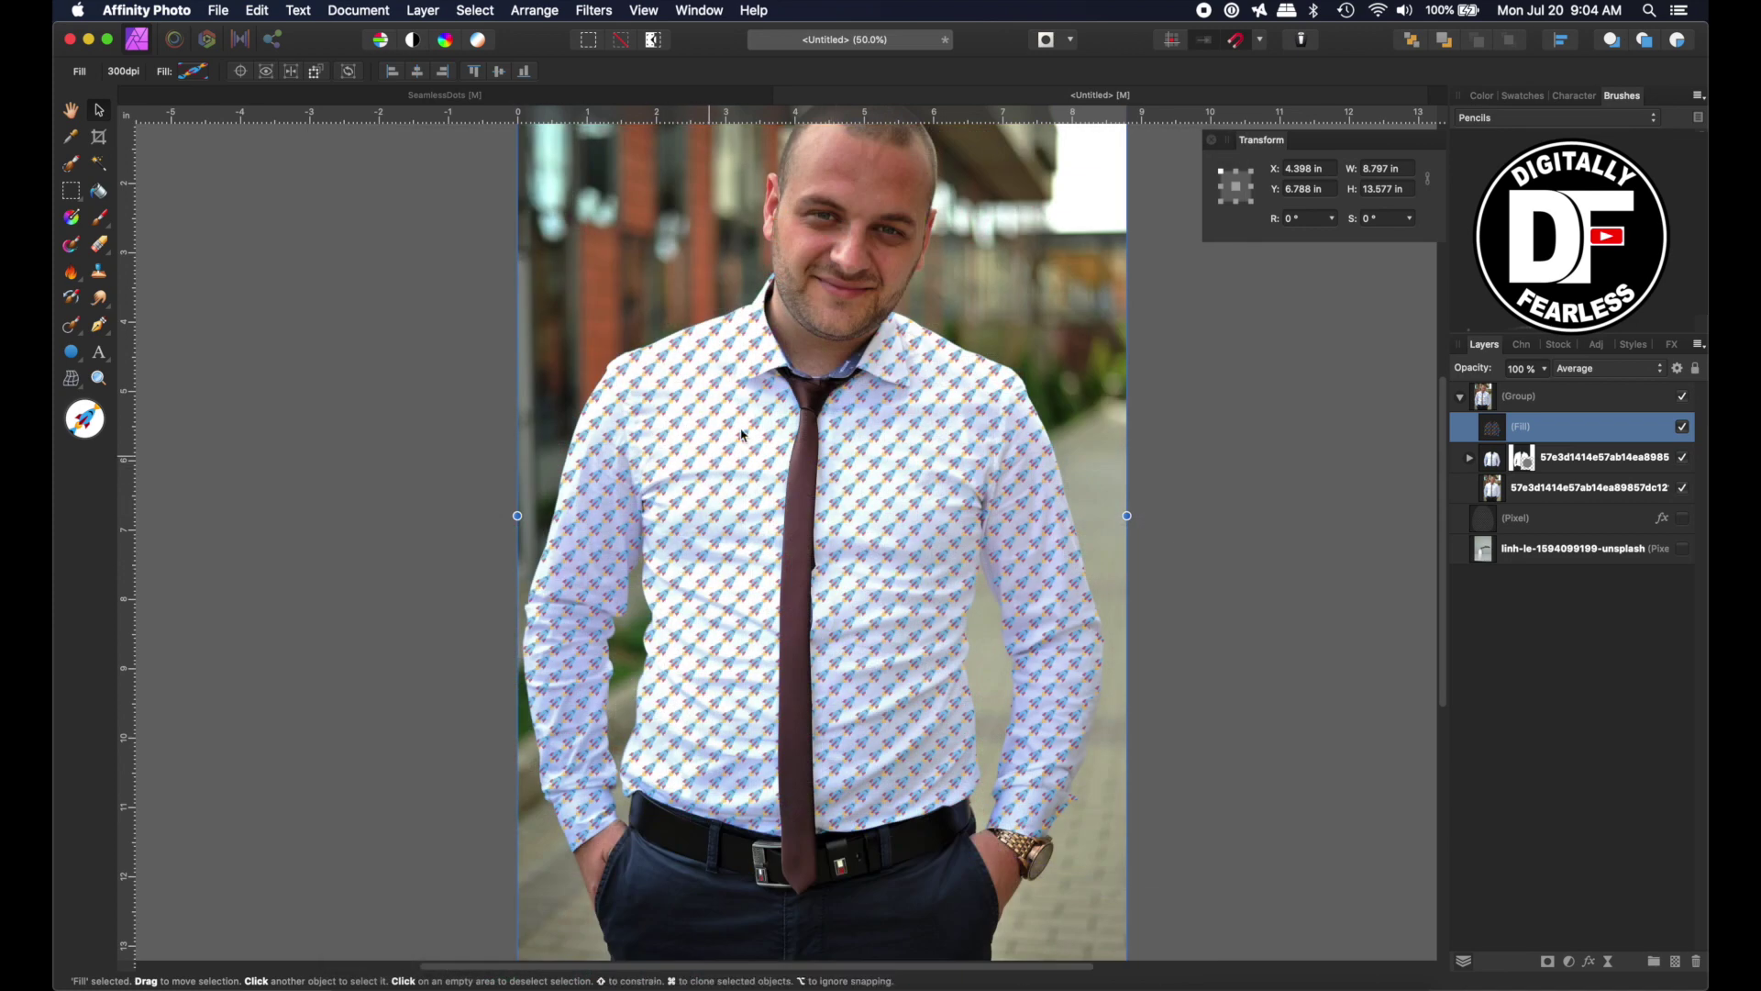
Return to the SeamlessDots document, hide the rocket group, briefly preview the flower group and hide it again, leaving both groups collapsed
{"action": "left_click", "coordinate": [270, 97]}
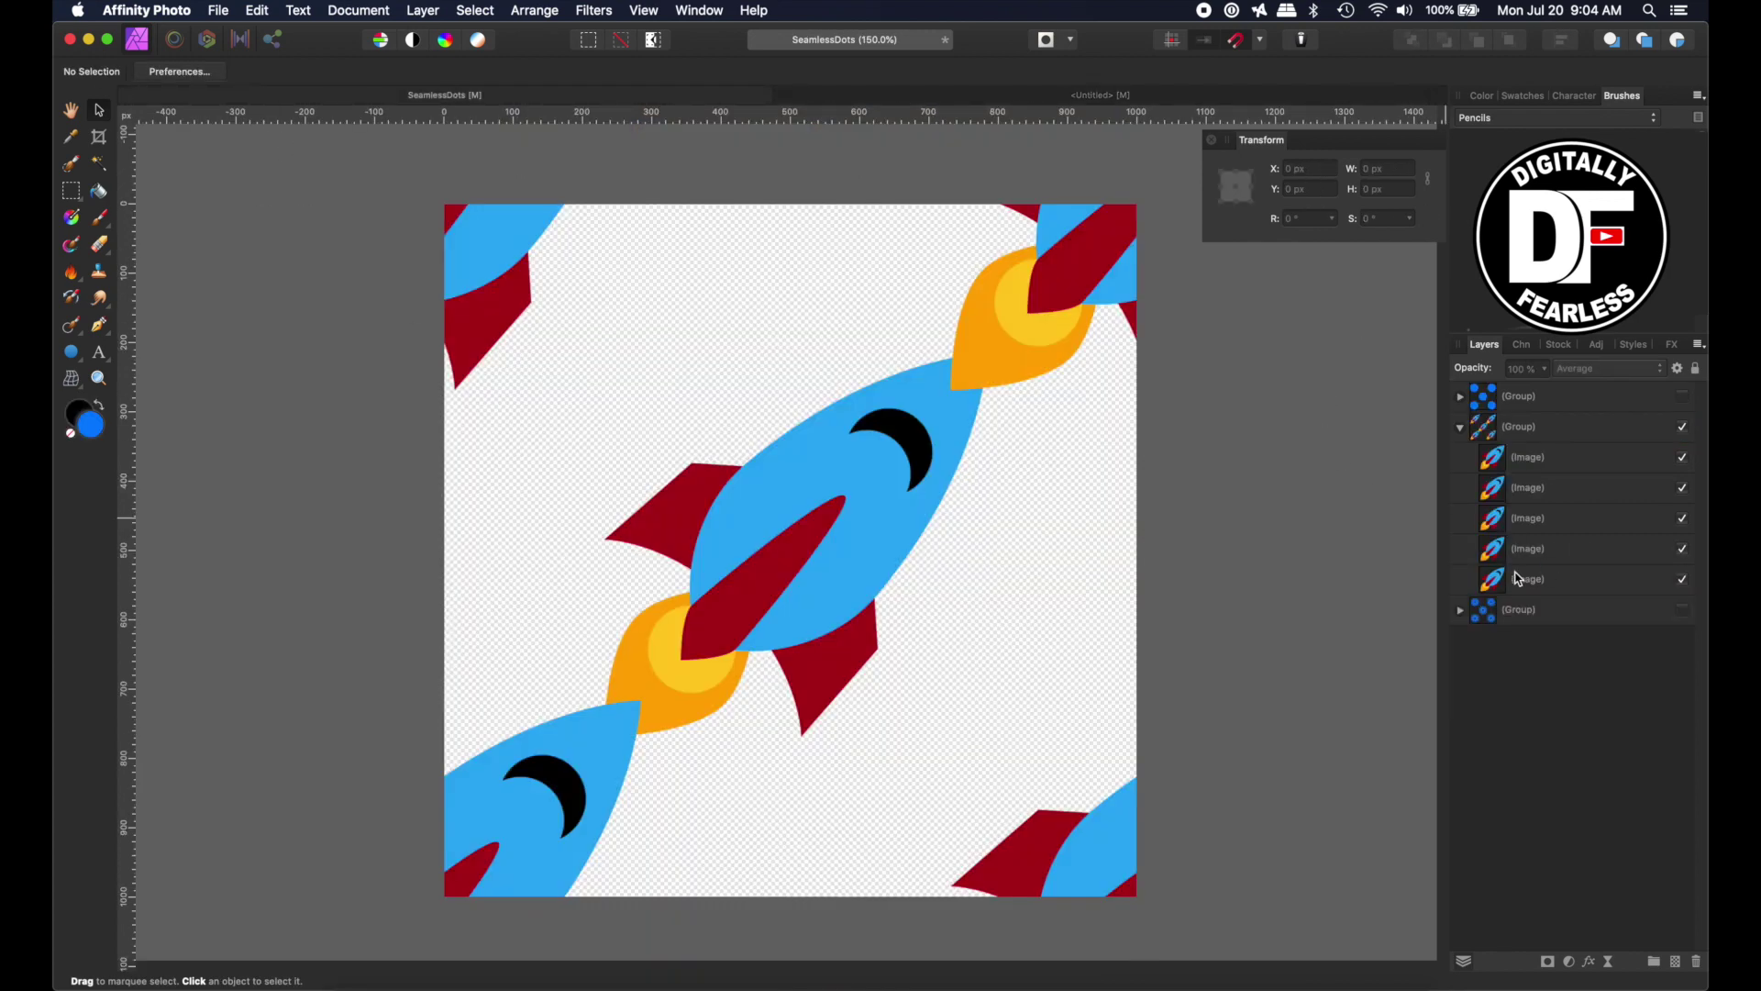
{"action": "left_click", "coordinate": [1459, 427]}
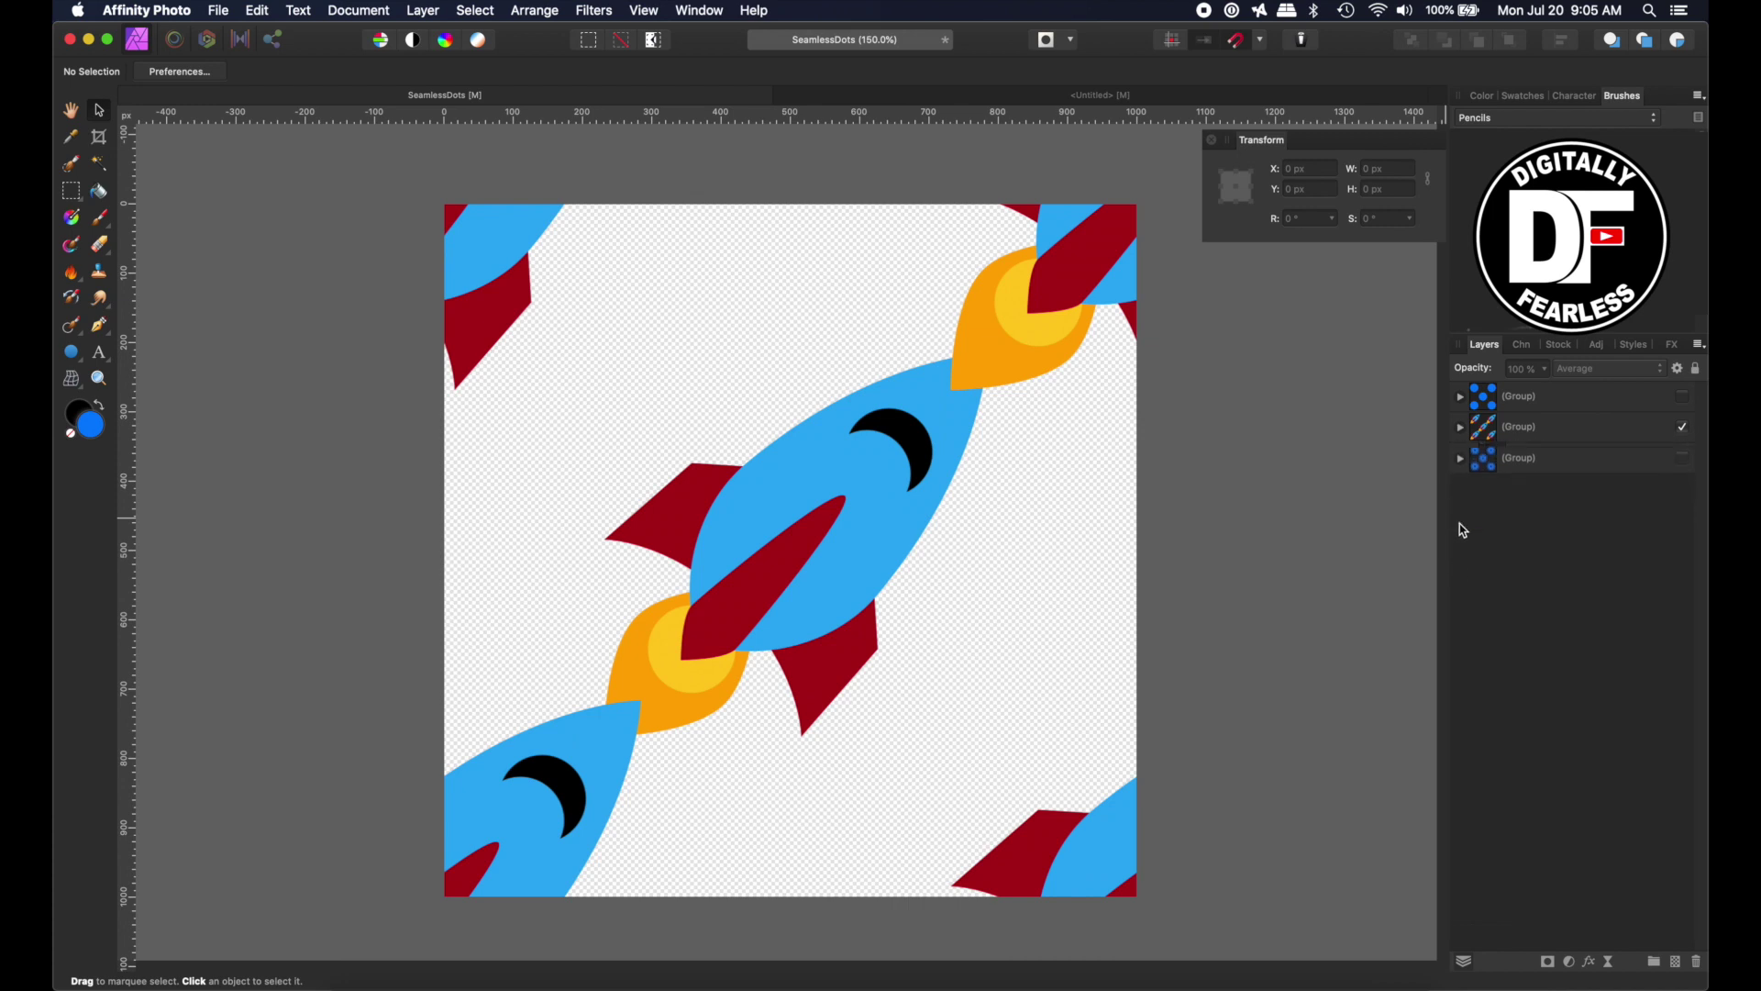
{"action": "left_click", "coordinate": [1459, 458]}
{"action": "left_click", "coordinate": [1682, 427]}
{"action": "left_click", "coordinate": [1683, 458]}
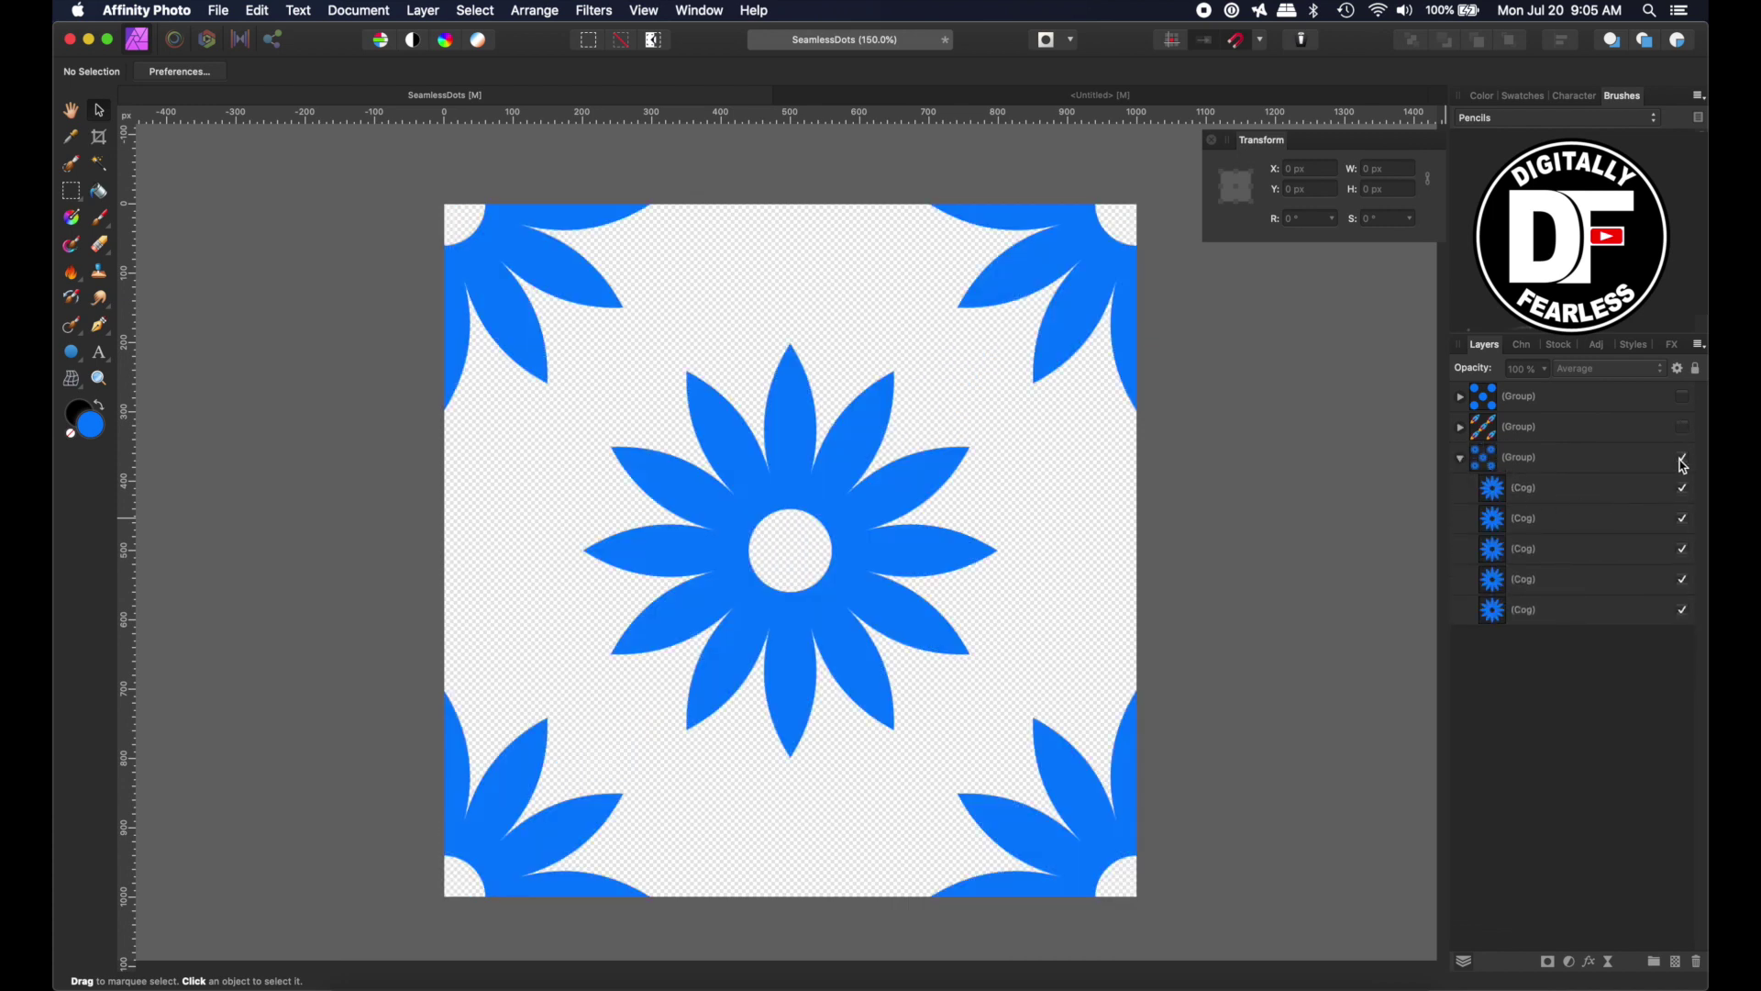
{"action": "left_click", "coordinate": [1682, 458]}
{"action": "left_click", "coordinate": [1460, 458]}
Draw a blue cog about 557 px wide with the Cog Tool and center it on the canvas at X 500 px, Y 500 px
{"action": "left_click", "coordinate": [74, 354]}
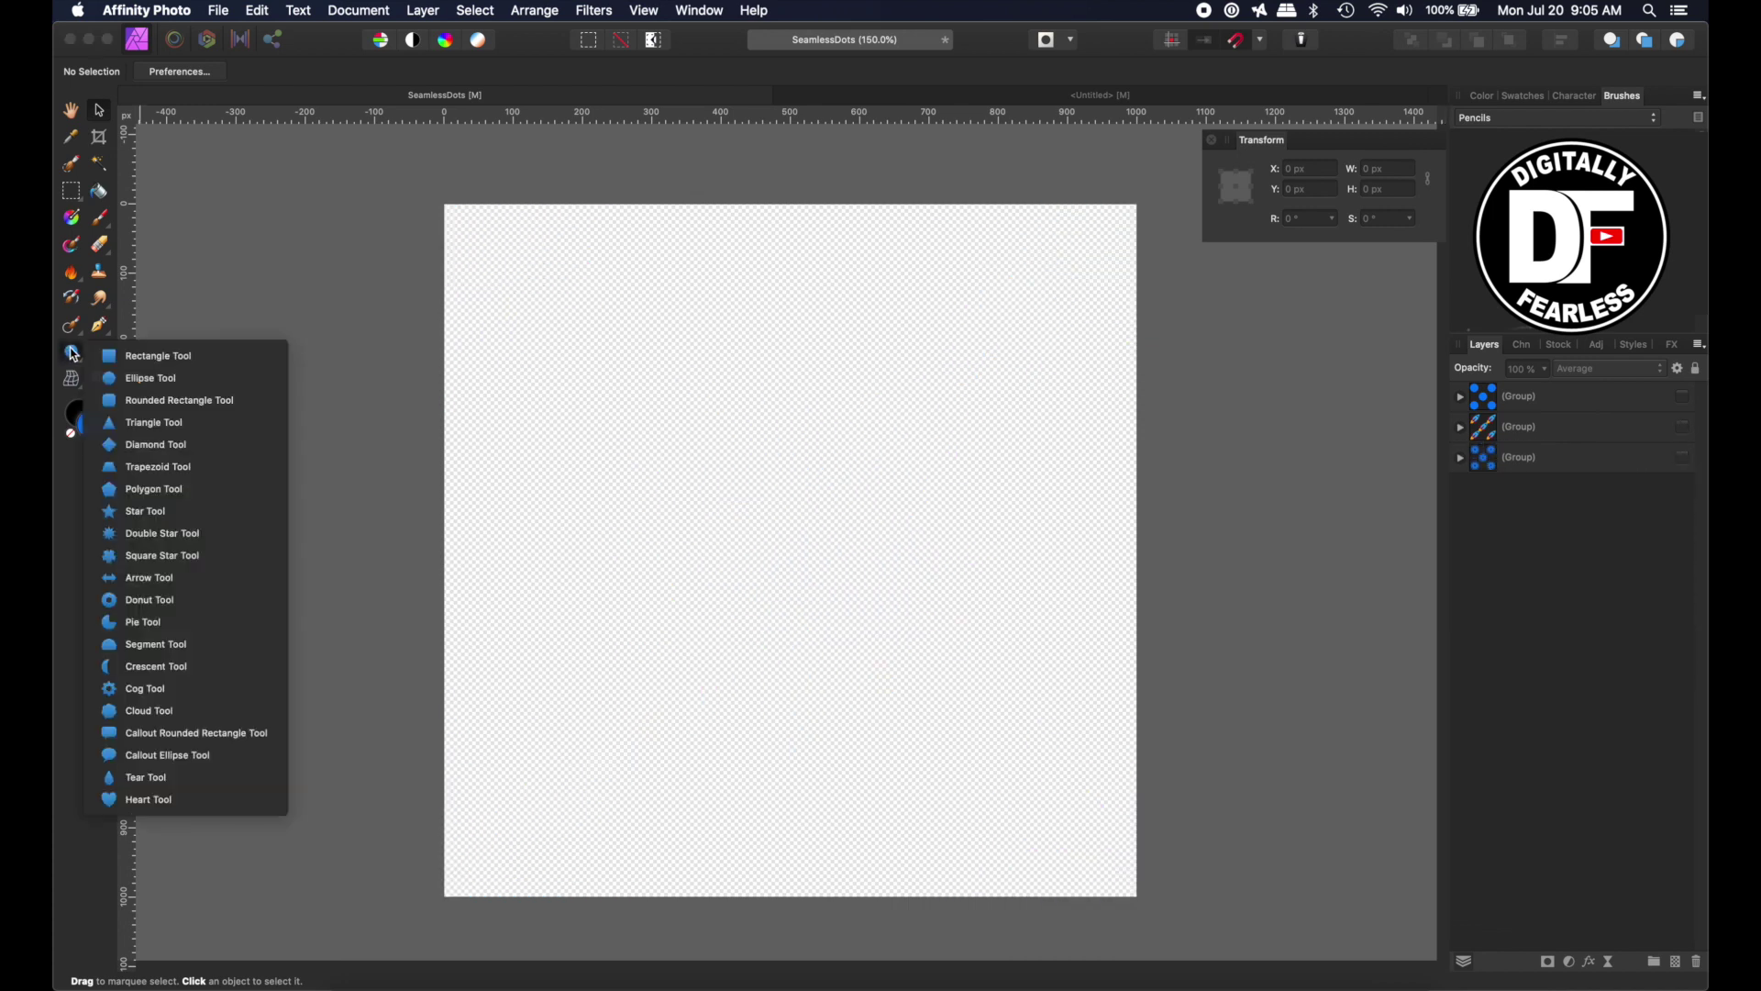
{"action": "left_click", "coordinate": [148, 690]}
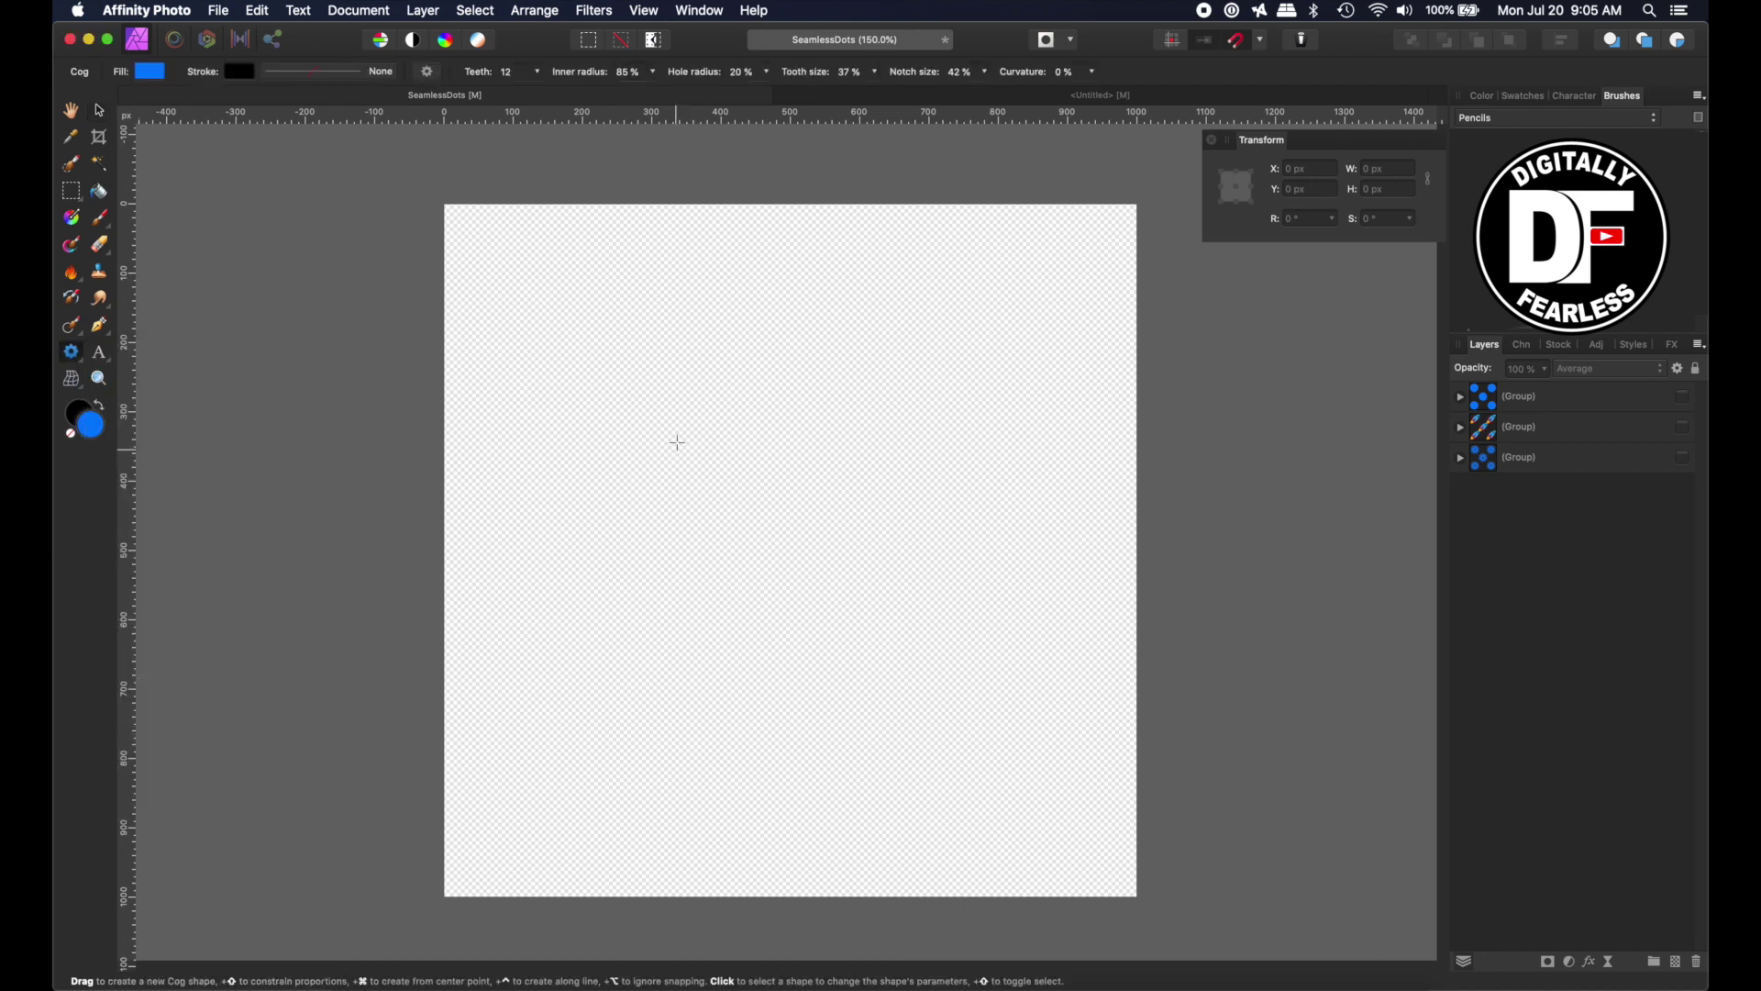
{"action": "left_click_drag", "start_coordinate": [650, 350], "coordinate": [935, 829]}
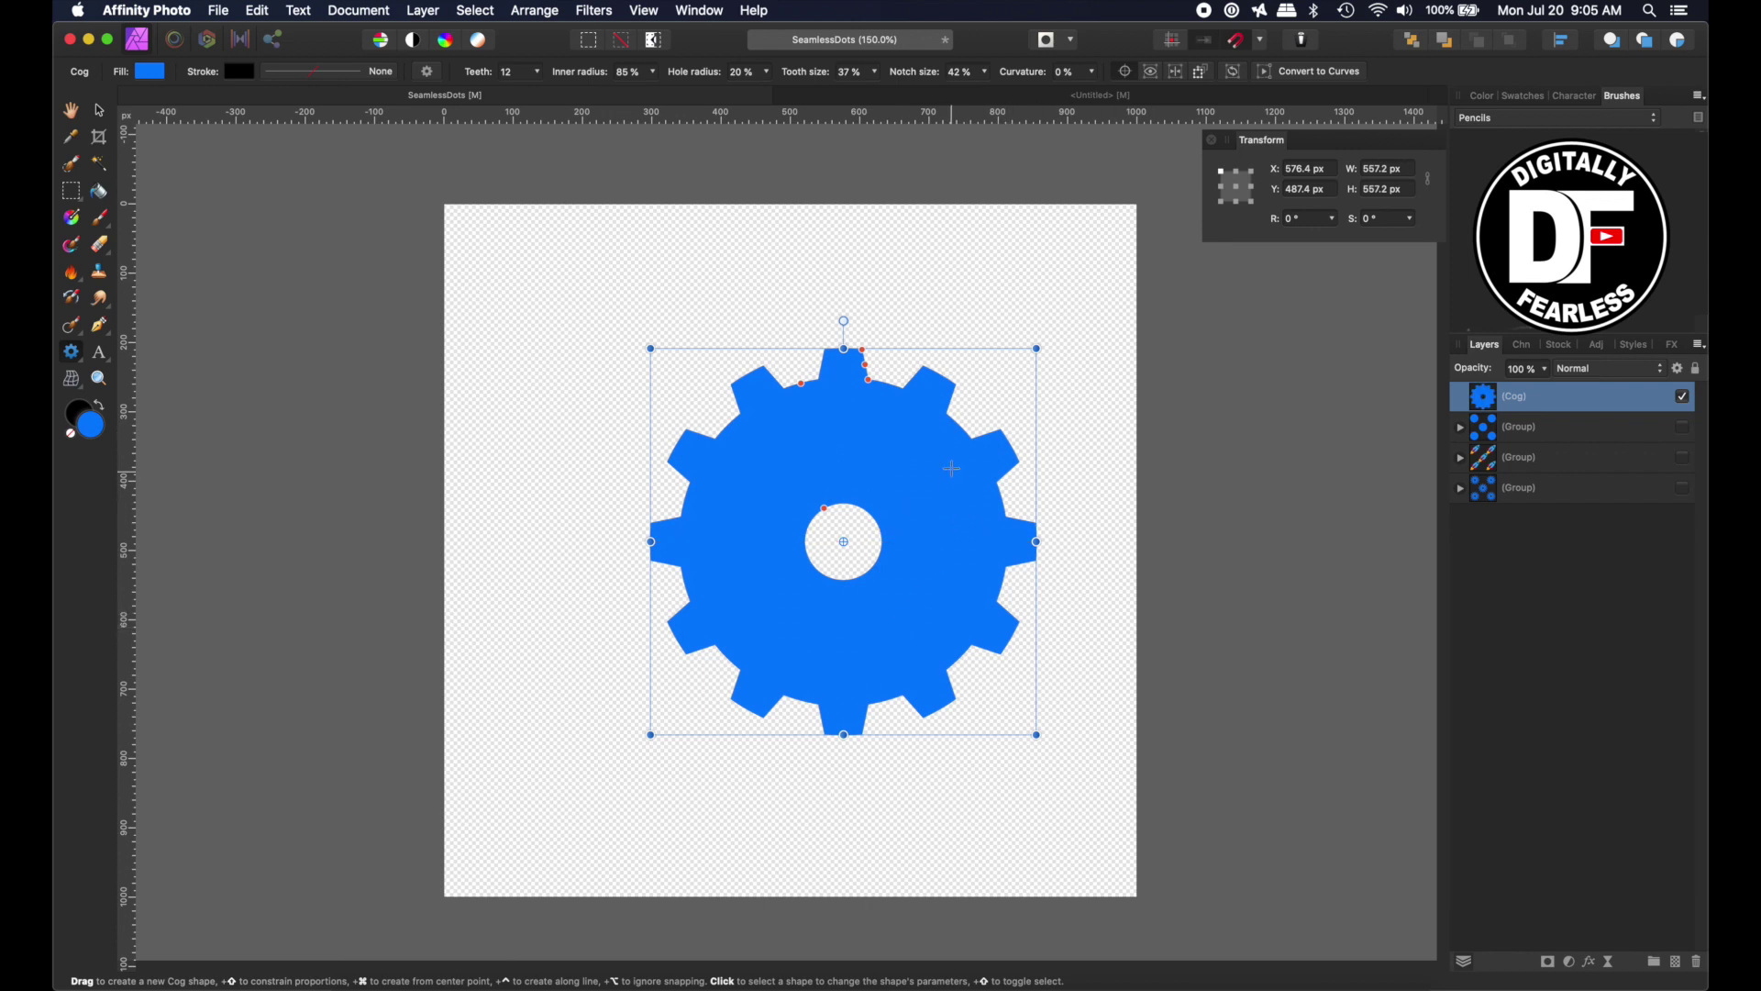
{"action": "left_click", "coordinate": [100, 111]}
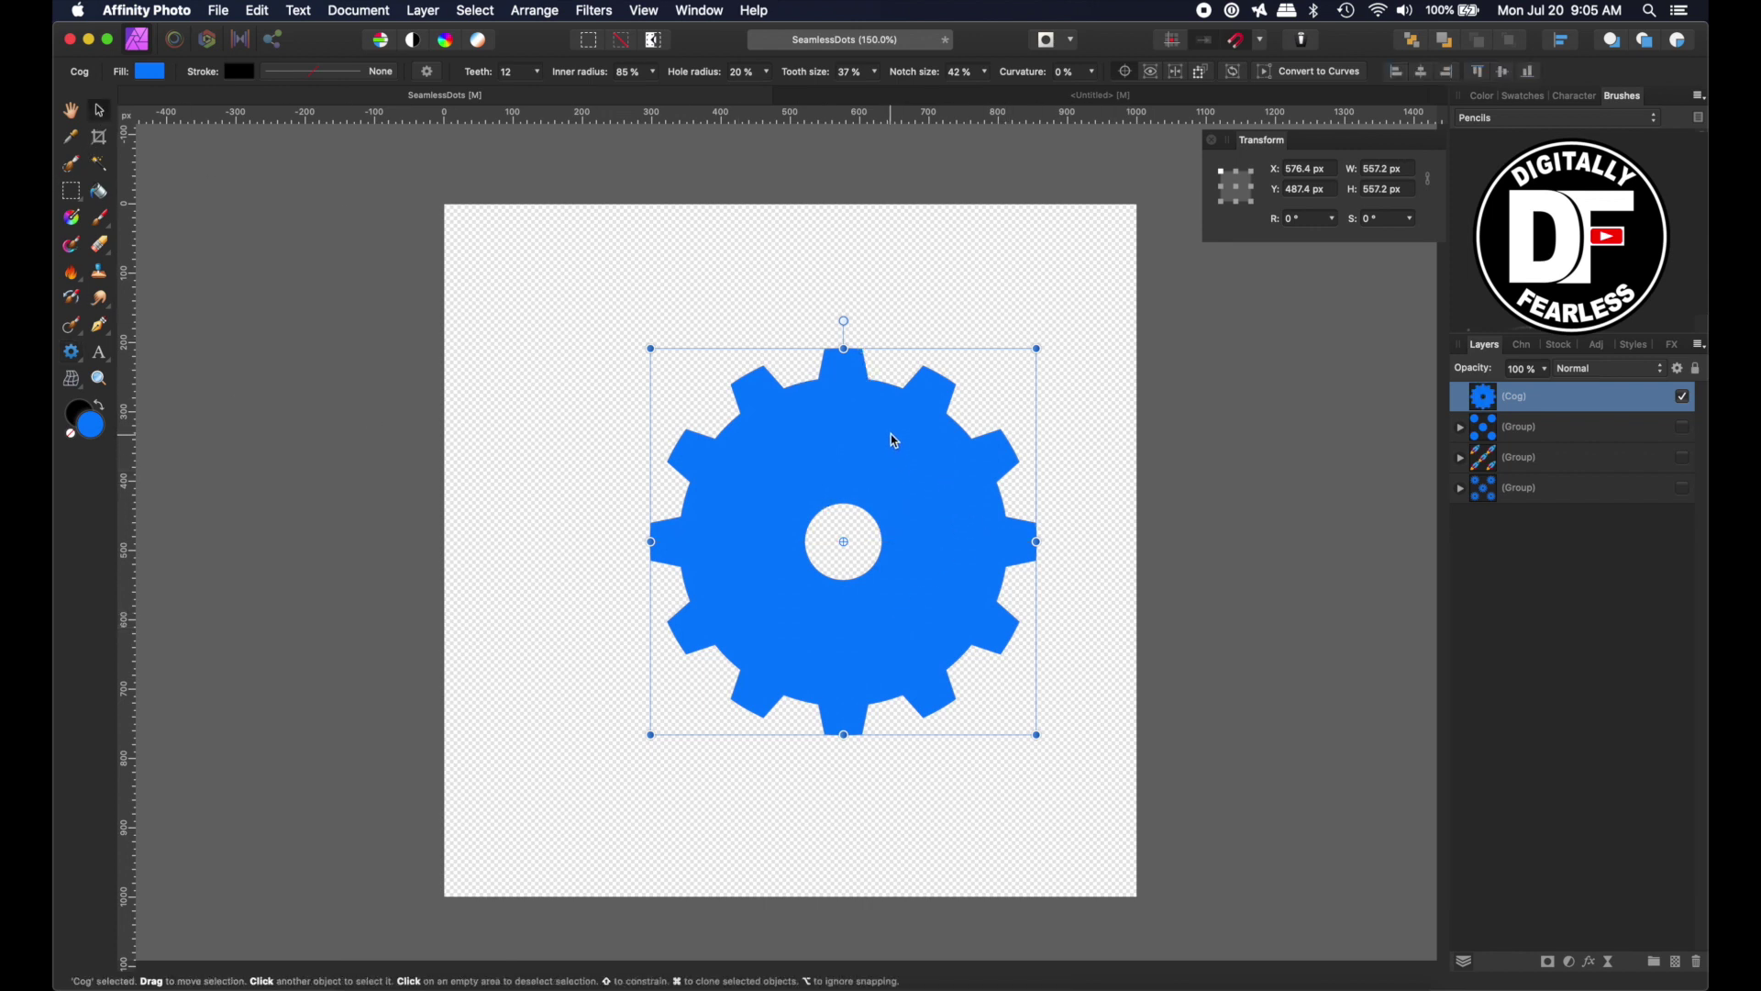
{"action": "left_click_drag", "start_coordinate": [894, 440], "coordinate": [841, 453]}
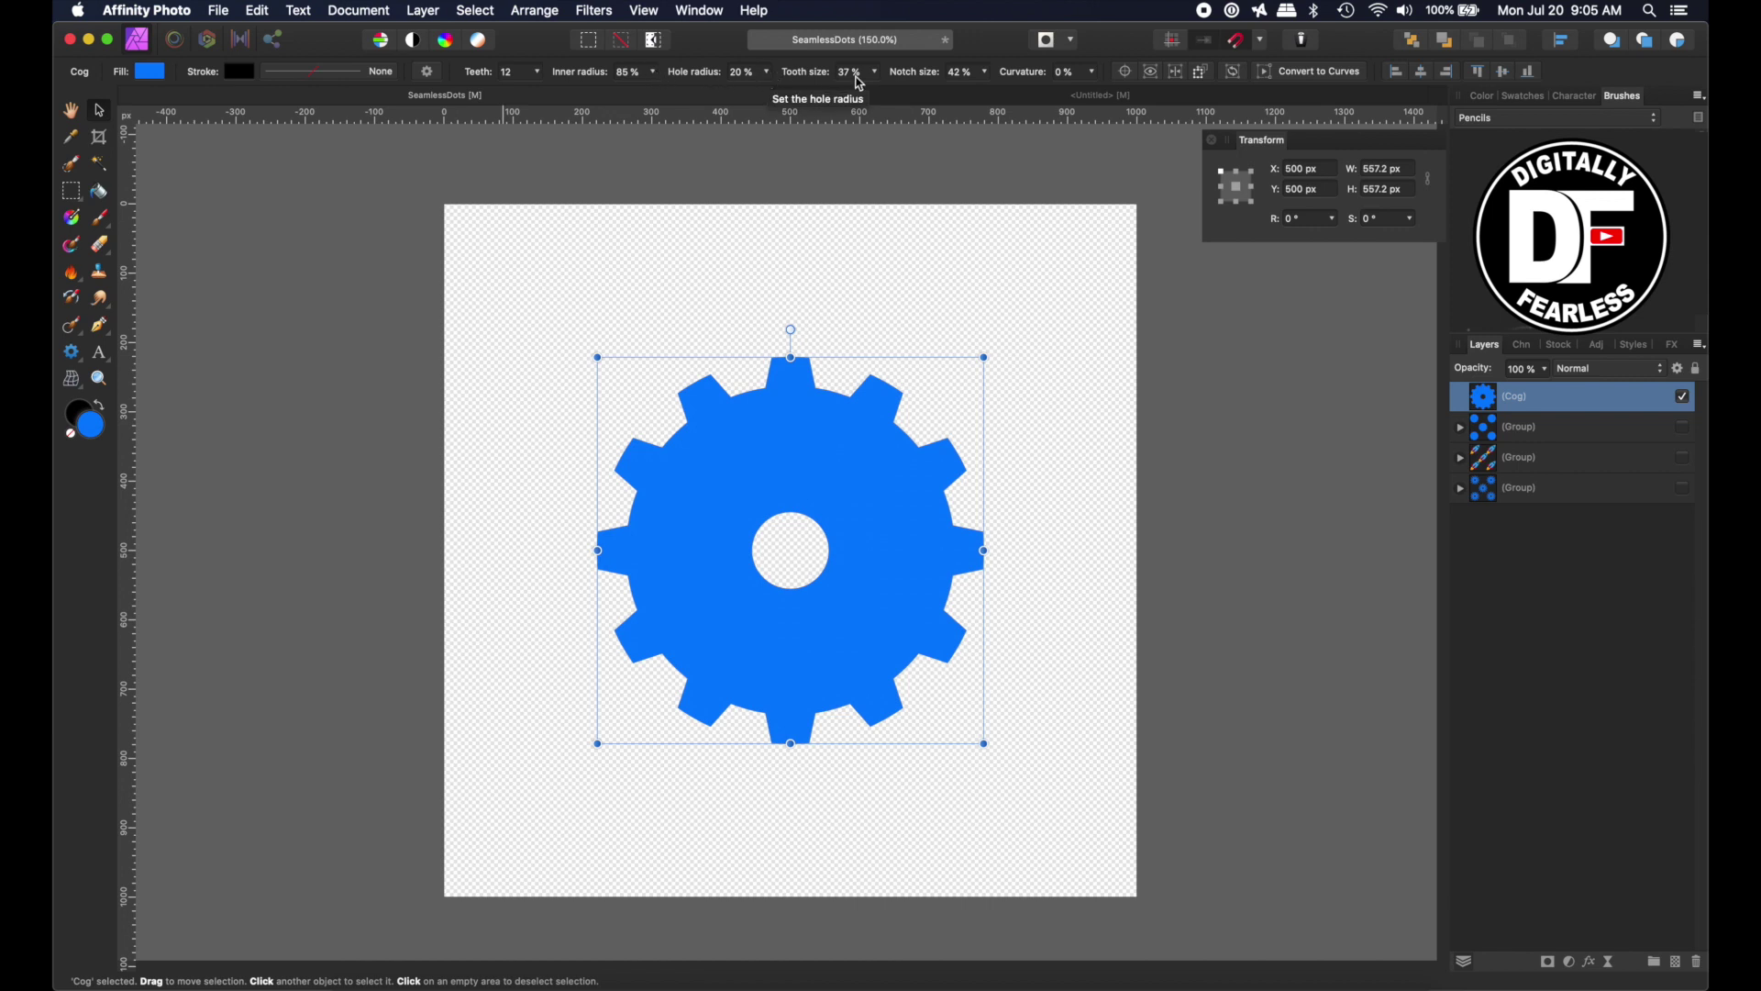
Set the cog's tooth size to 28%, notch size to 18%, curvature to 100% and inner radius to 33%
{"action": "left_click", "coordinate": [879, 75]}
{"action": "left_click_drag", "start_coordinate": [881, 96], "coordinate": [865, 96]}
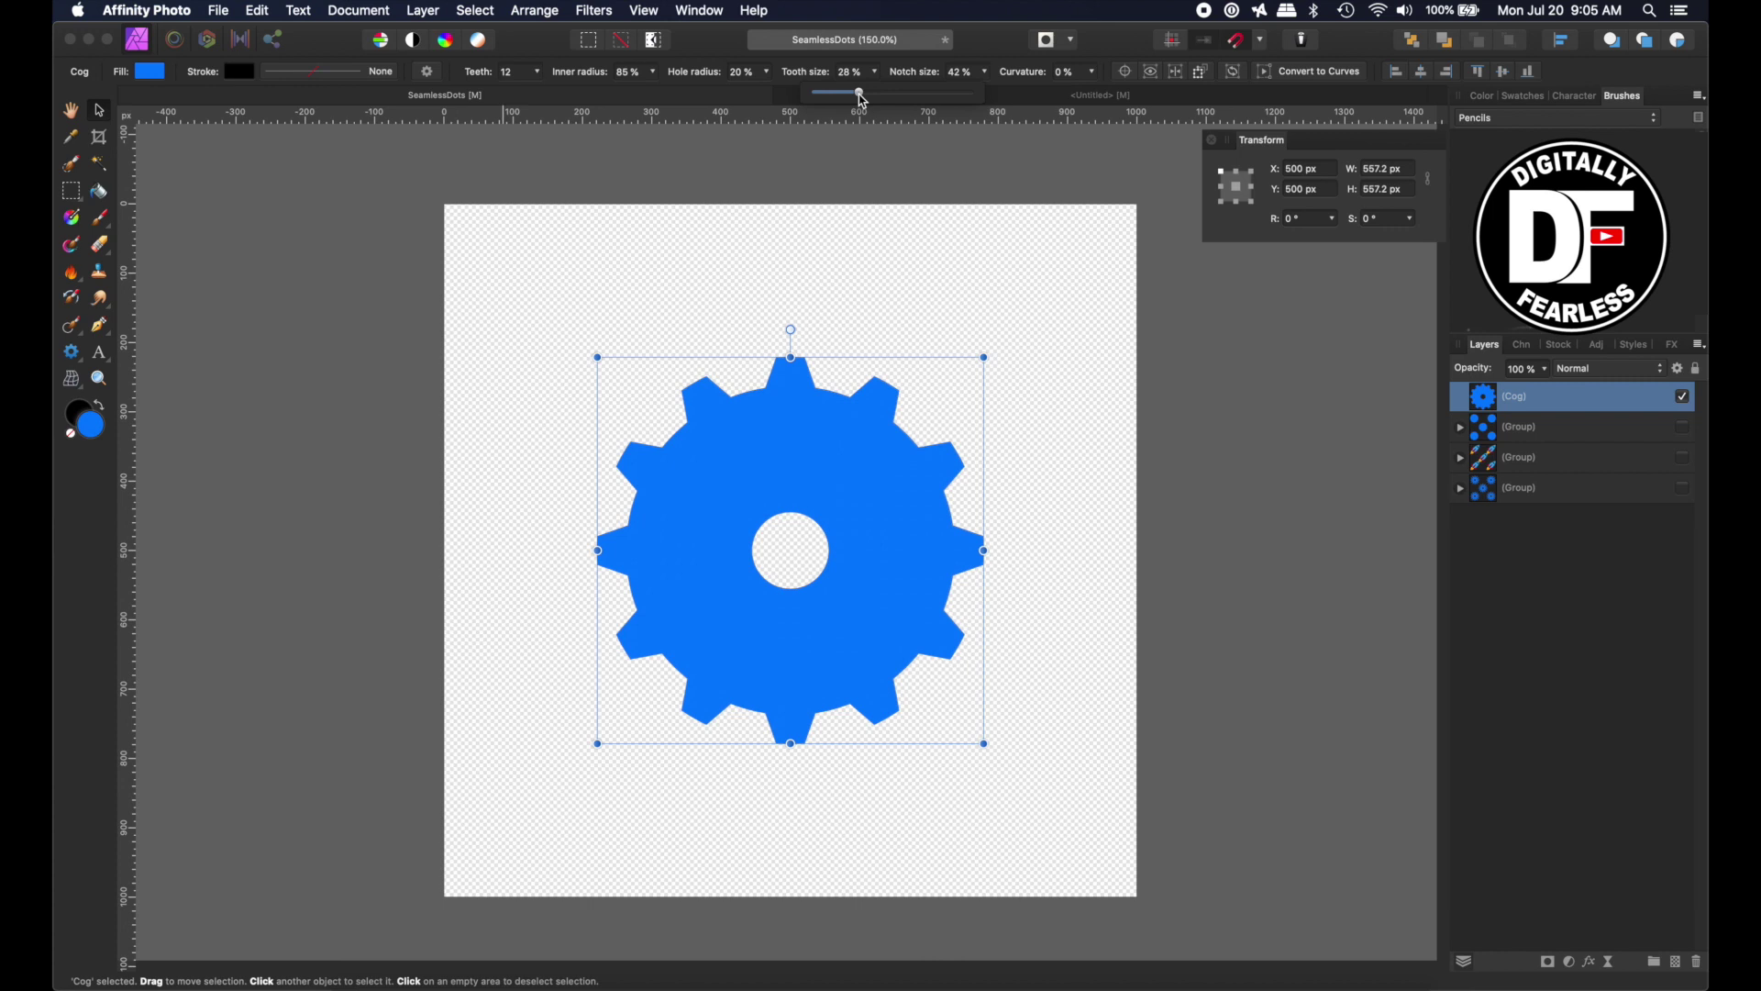
{"action": "left_click", "coordinate": [998, 75]}
{"action": "left_click", "coordinate": [1093, 71]}
{"action": "left_click_drag", "start_coordinate": [1013, 92], "coordinate": [1207, 124]}
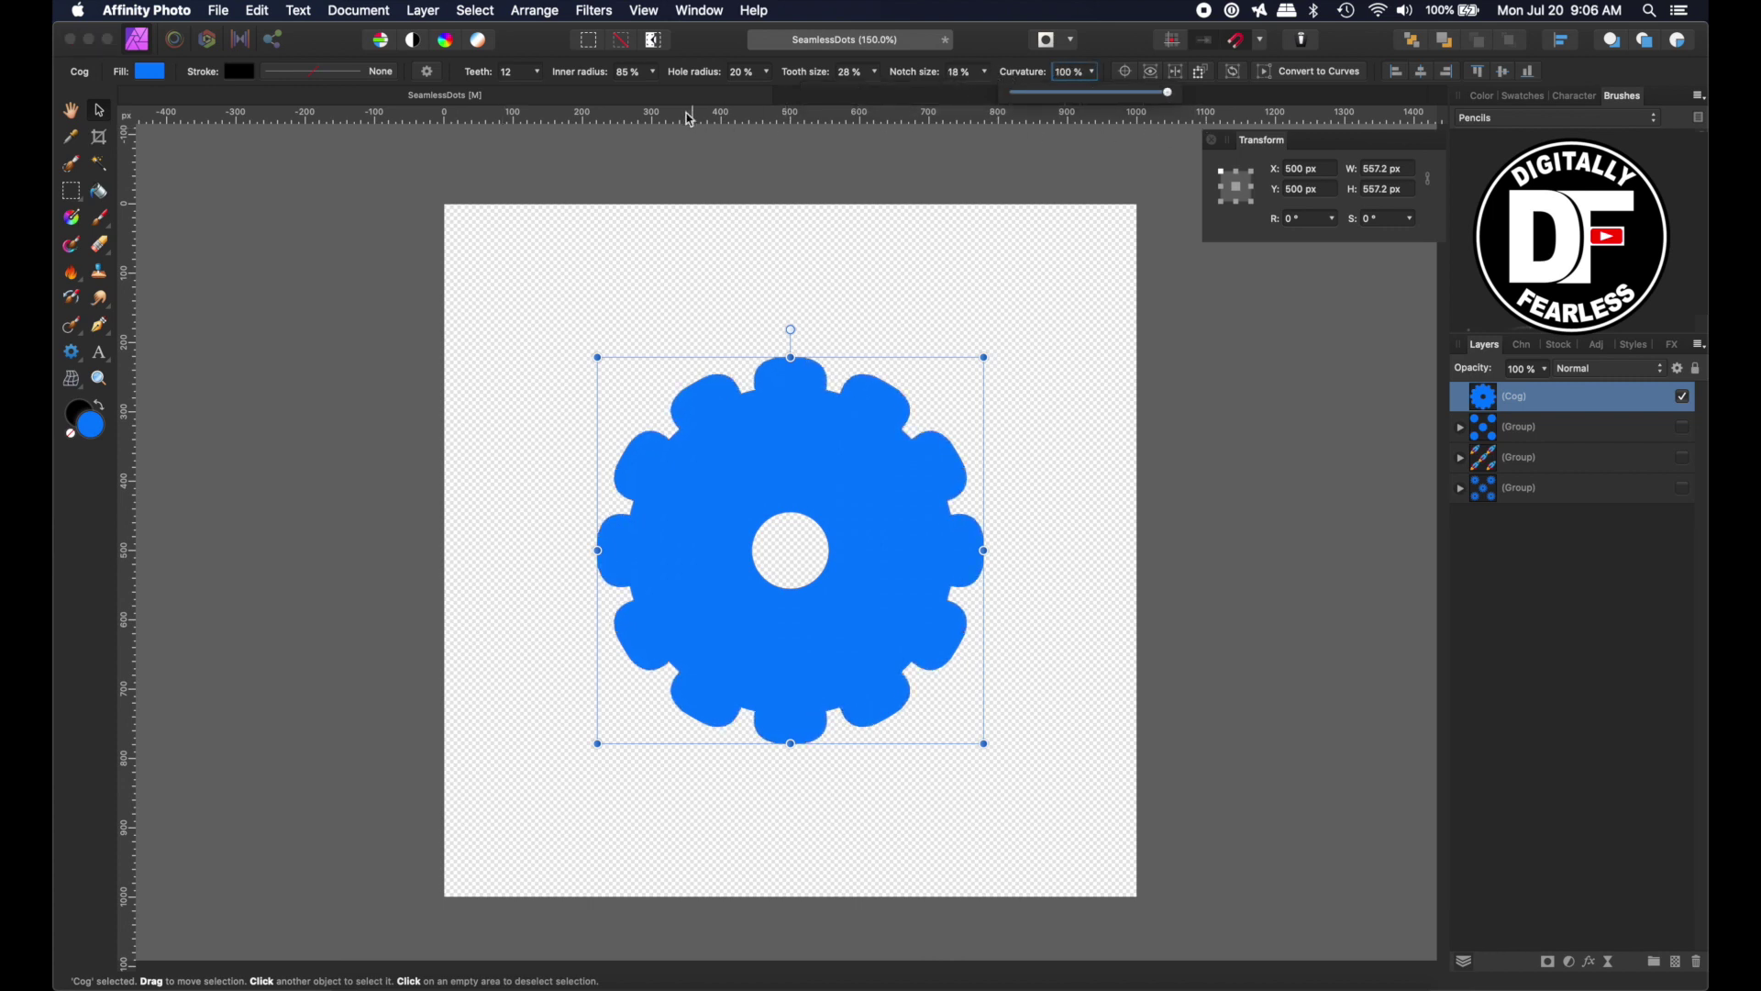
{"action": "left_click", "coordinate": [768, 74]}
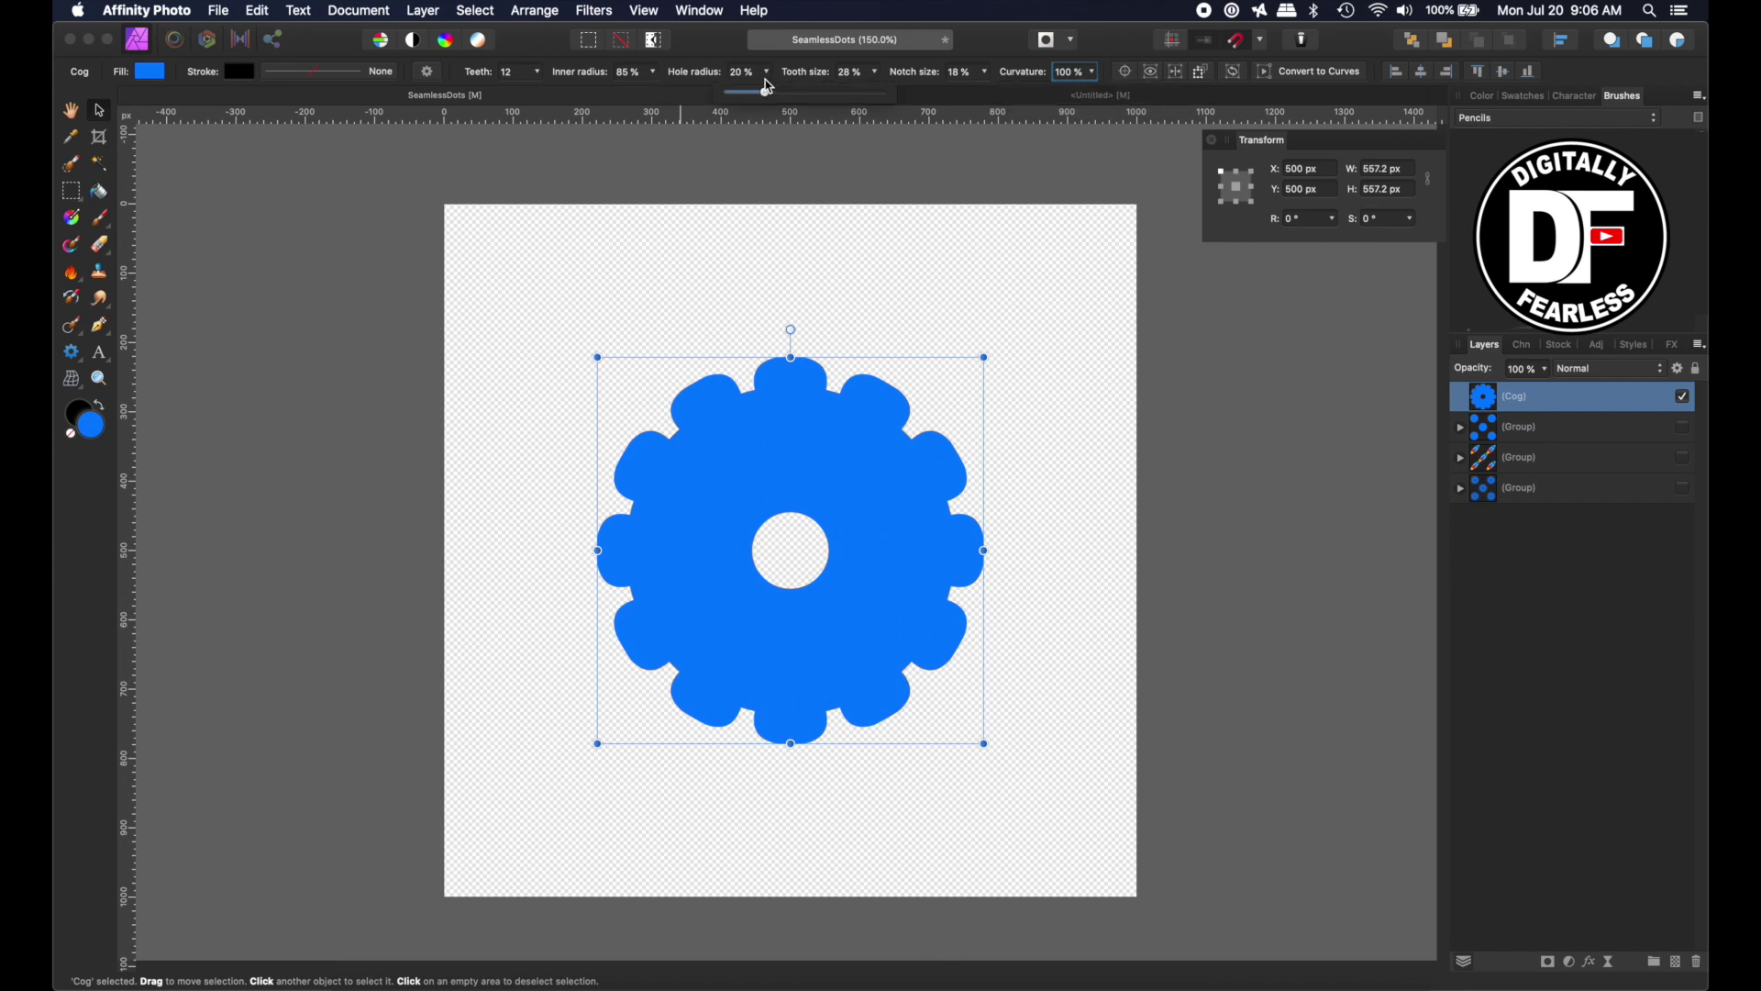
{"action": "left_click", "coordinate": [654, 74]}
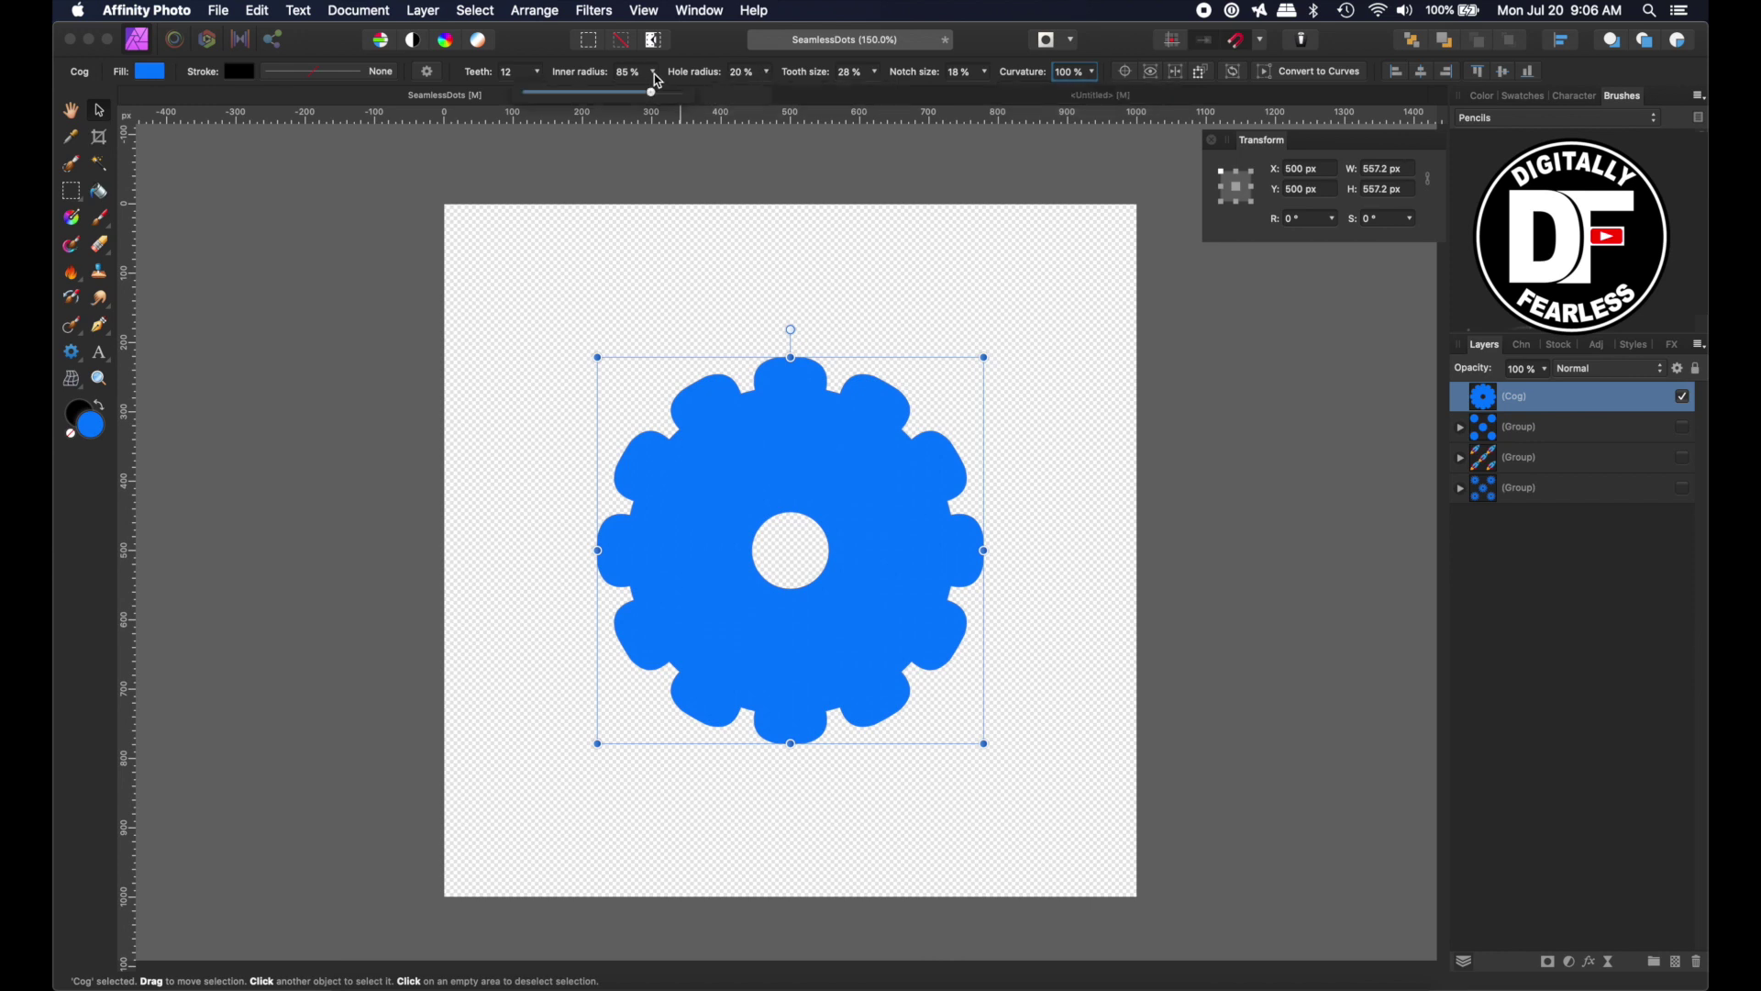
{"action": "left_click_drag", "start_coordinate": [662, 93], "coordinate": [556, 106]}
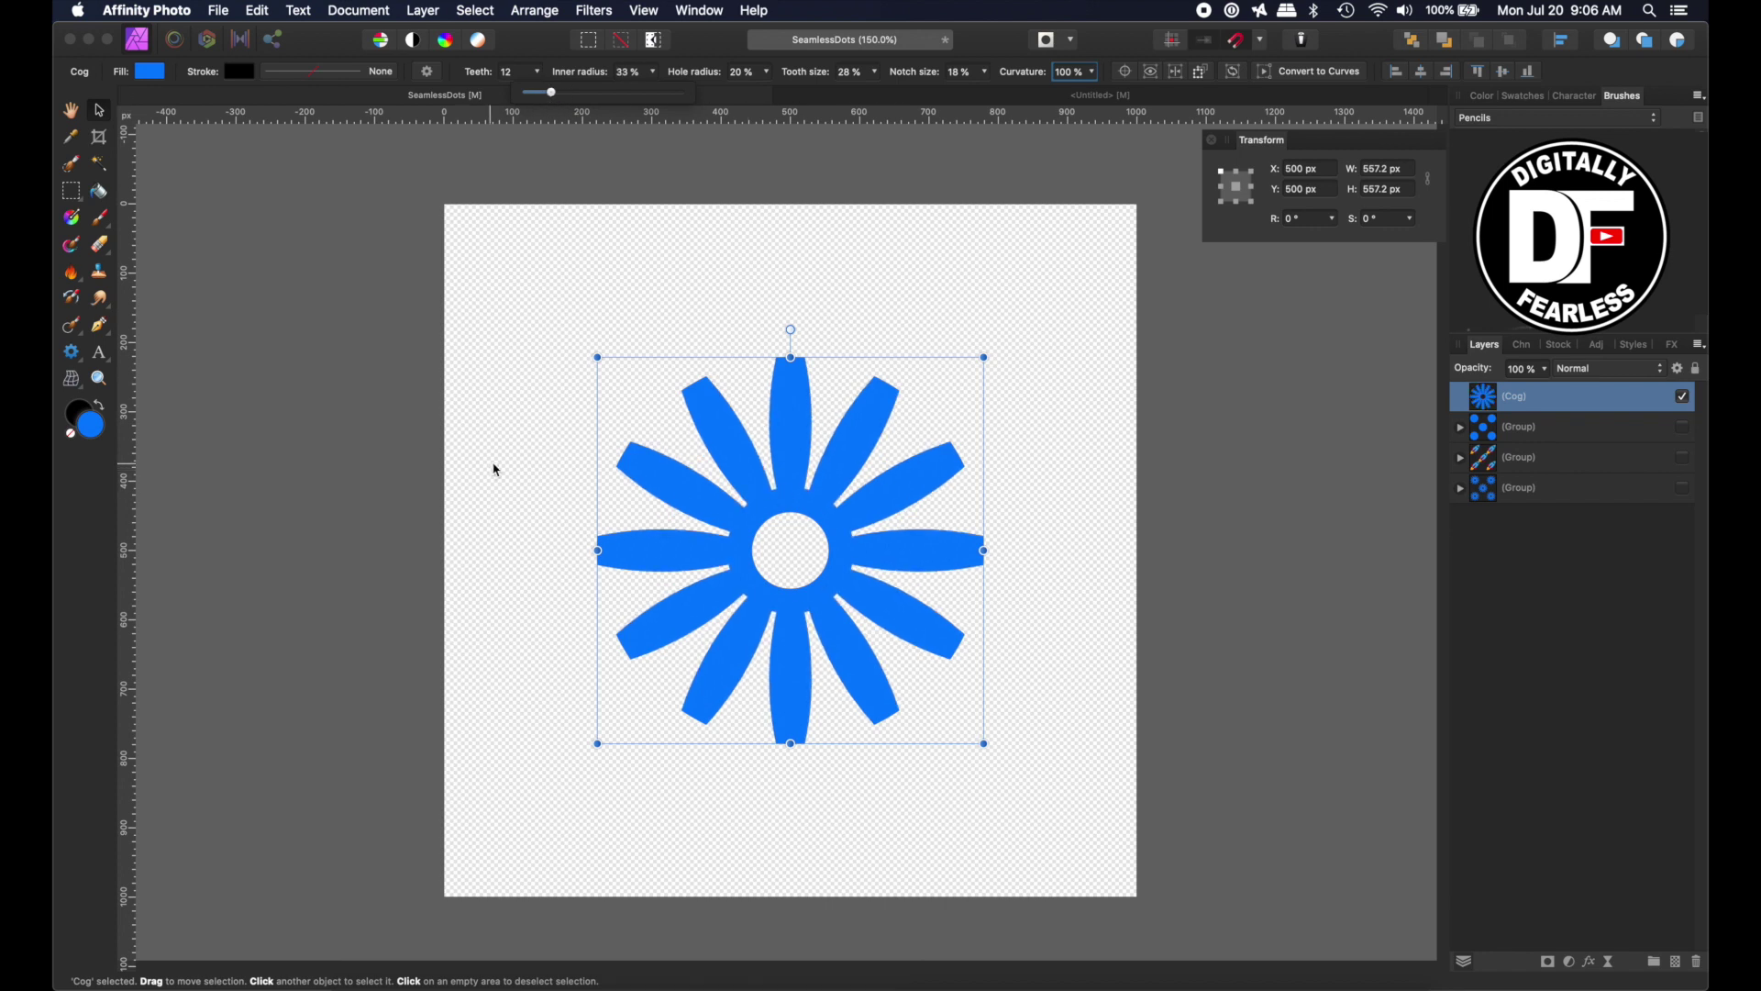
Sharpen the cog into pointed flower petals with 0% notch size, 0% tooth size and 40% inner radius
{"action": "left_click", "coordinate": [1091, 71]}
{"action": "left_click", "coordinate": [986, 73]}
{"action": "left_click_drag", "start_coordinate": [986, 96], "coordinate": [785, 99]}
{"action": "left_click", "coordinate": [877, 72]}
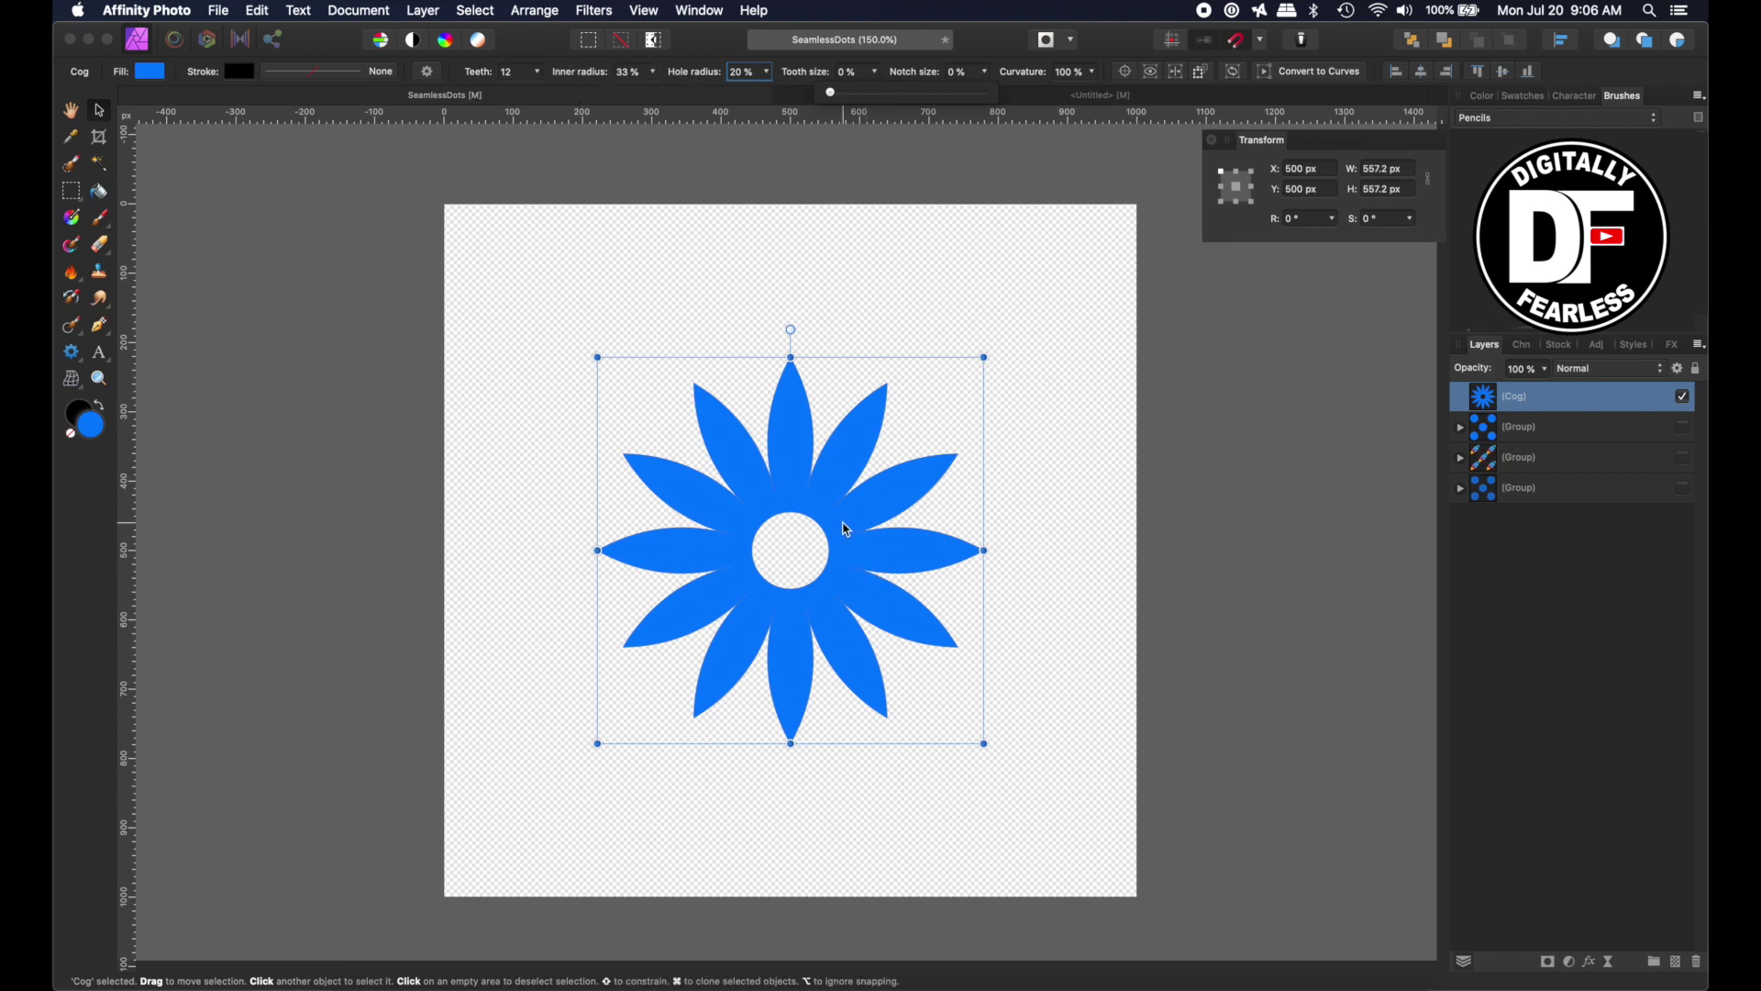
{"action": "left_click", "coordinate": [654, 73]}
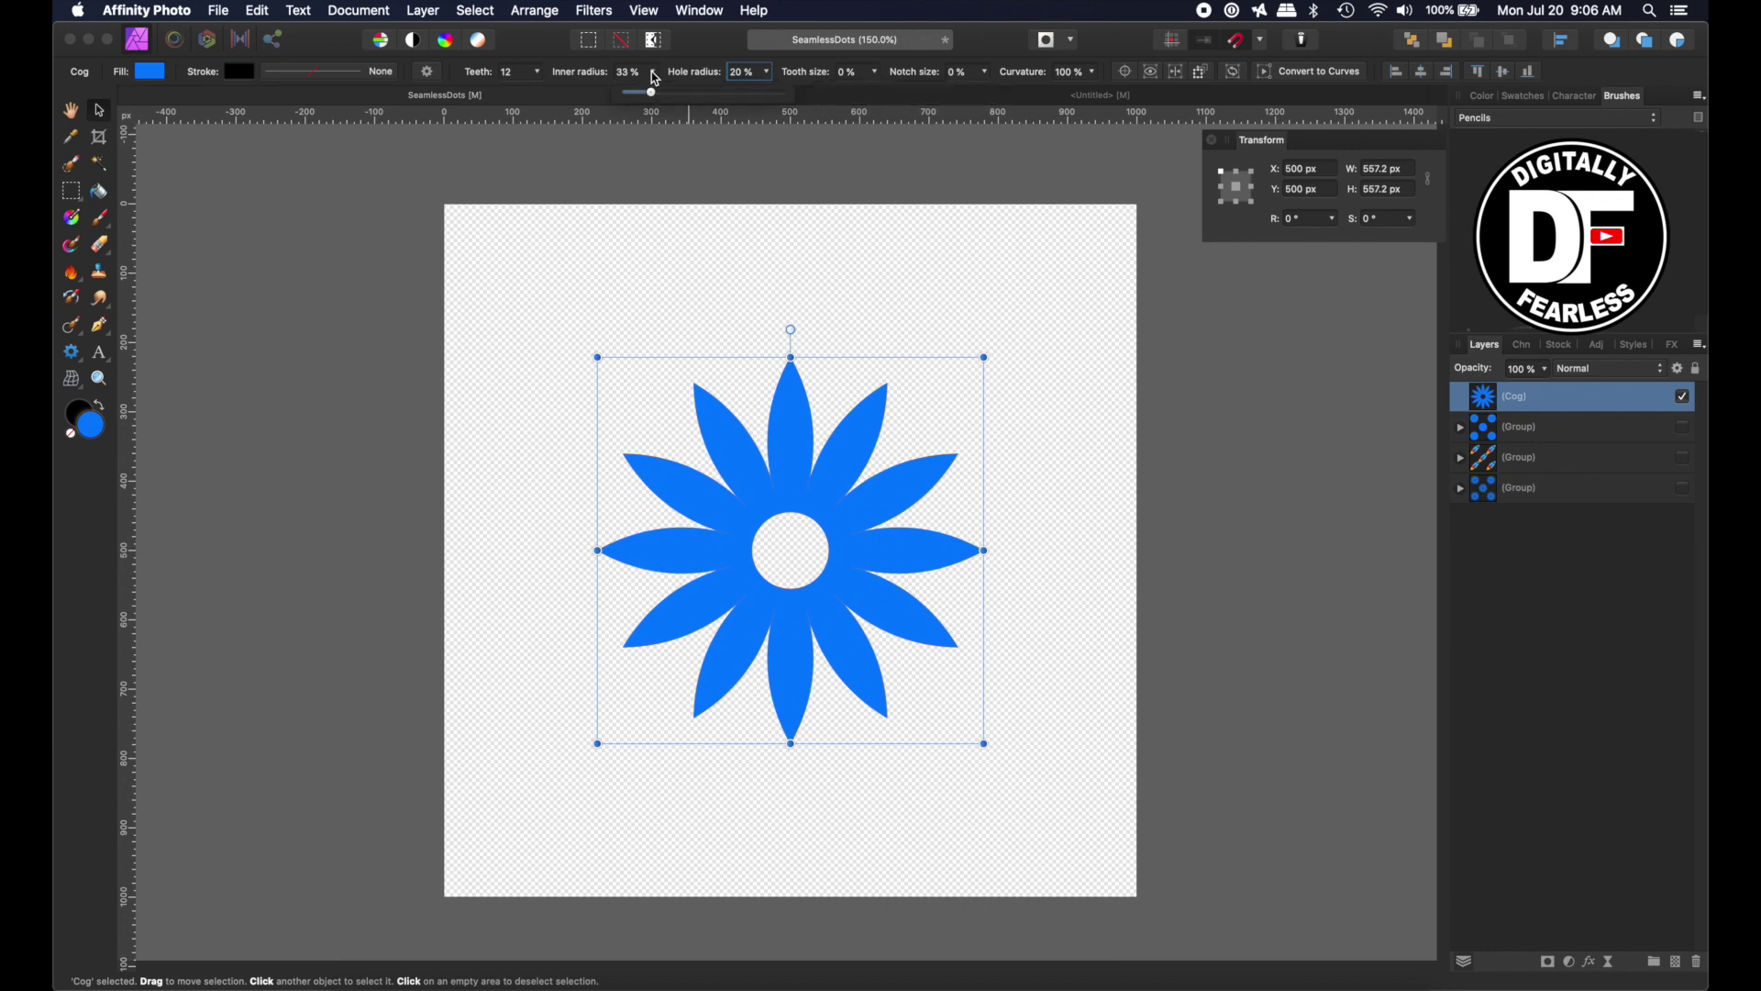
{"action": "left_click_drag", "start_coordinate": [651, 92], "coordinate": [665, 96]}
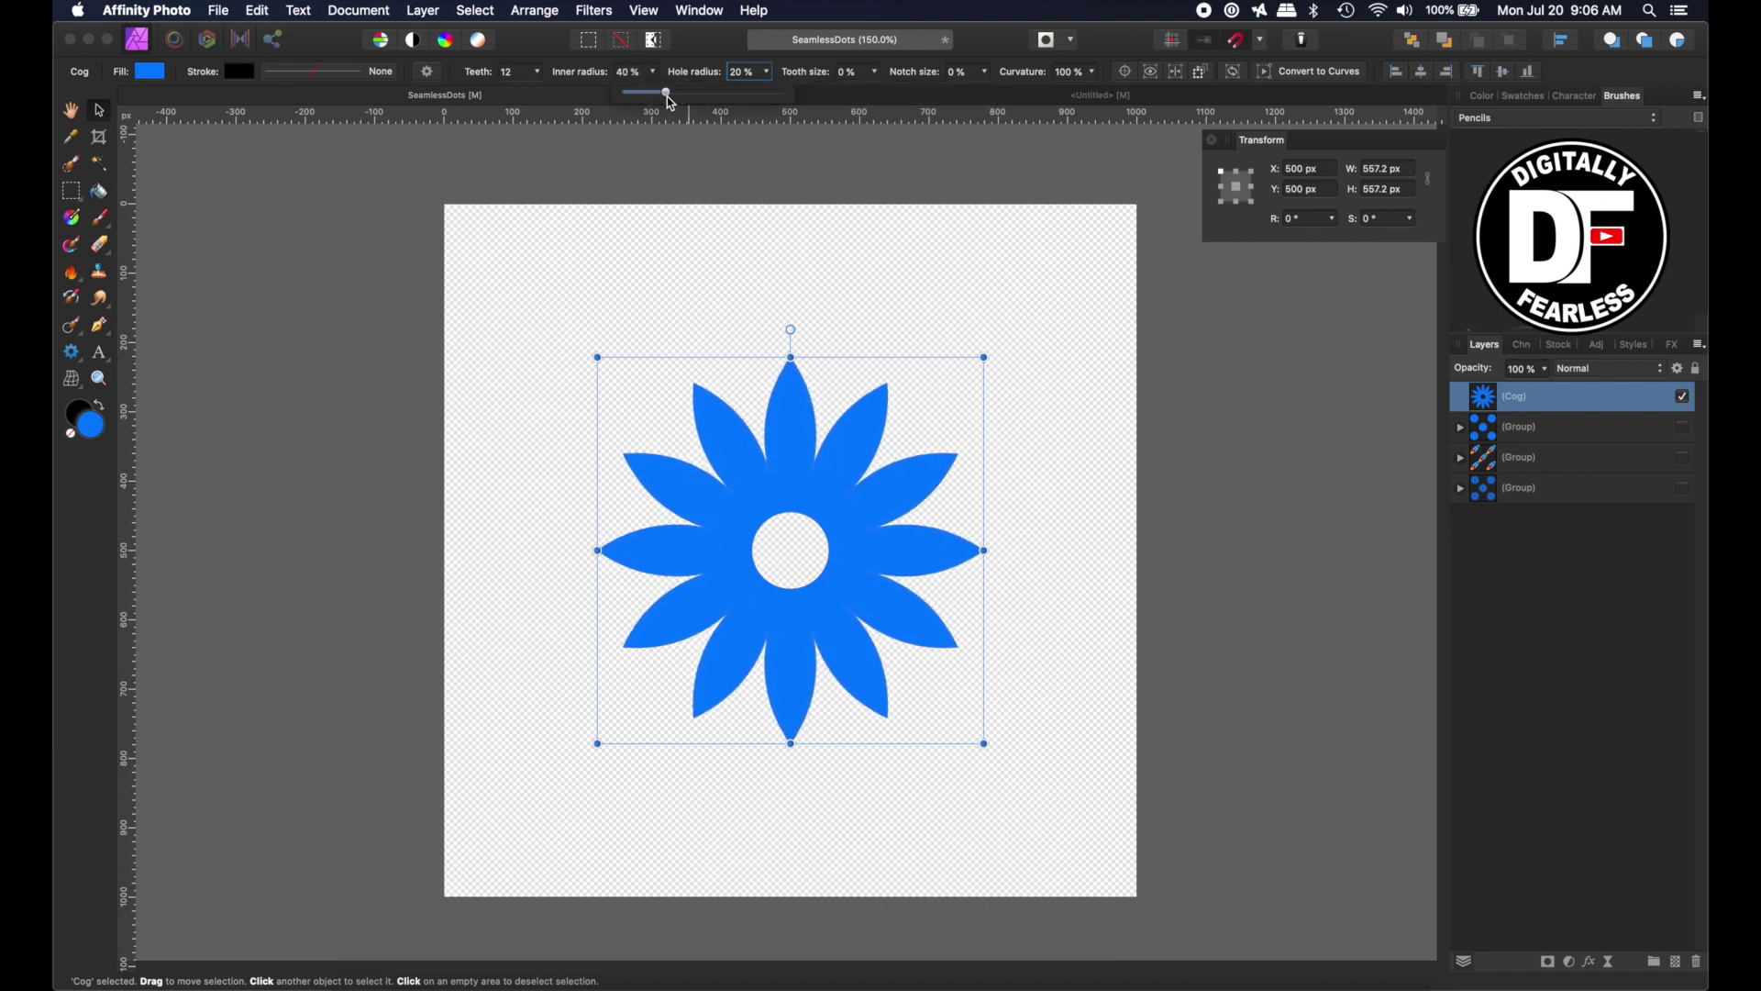
{"action": "left_click", "coordinate": [101, 110]}
In the shirt photo document, hide the rocket fill layer and load the shirt layer's mask as a selection
{"action": "left_click", "coordinate": [1124, 97]}
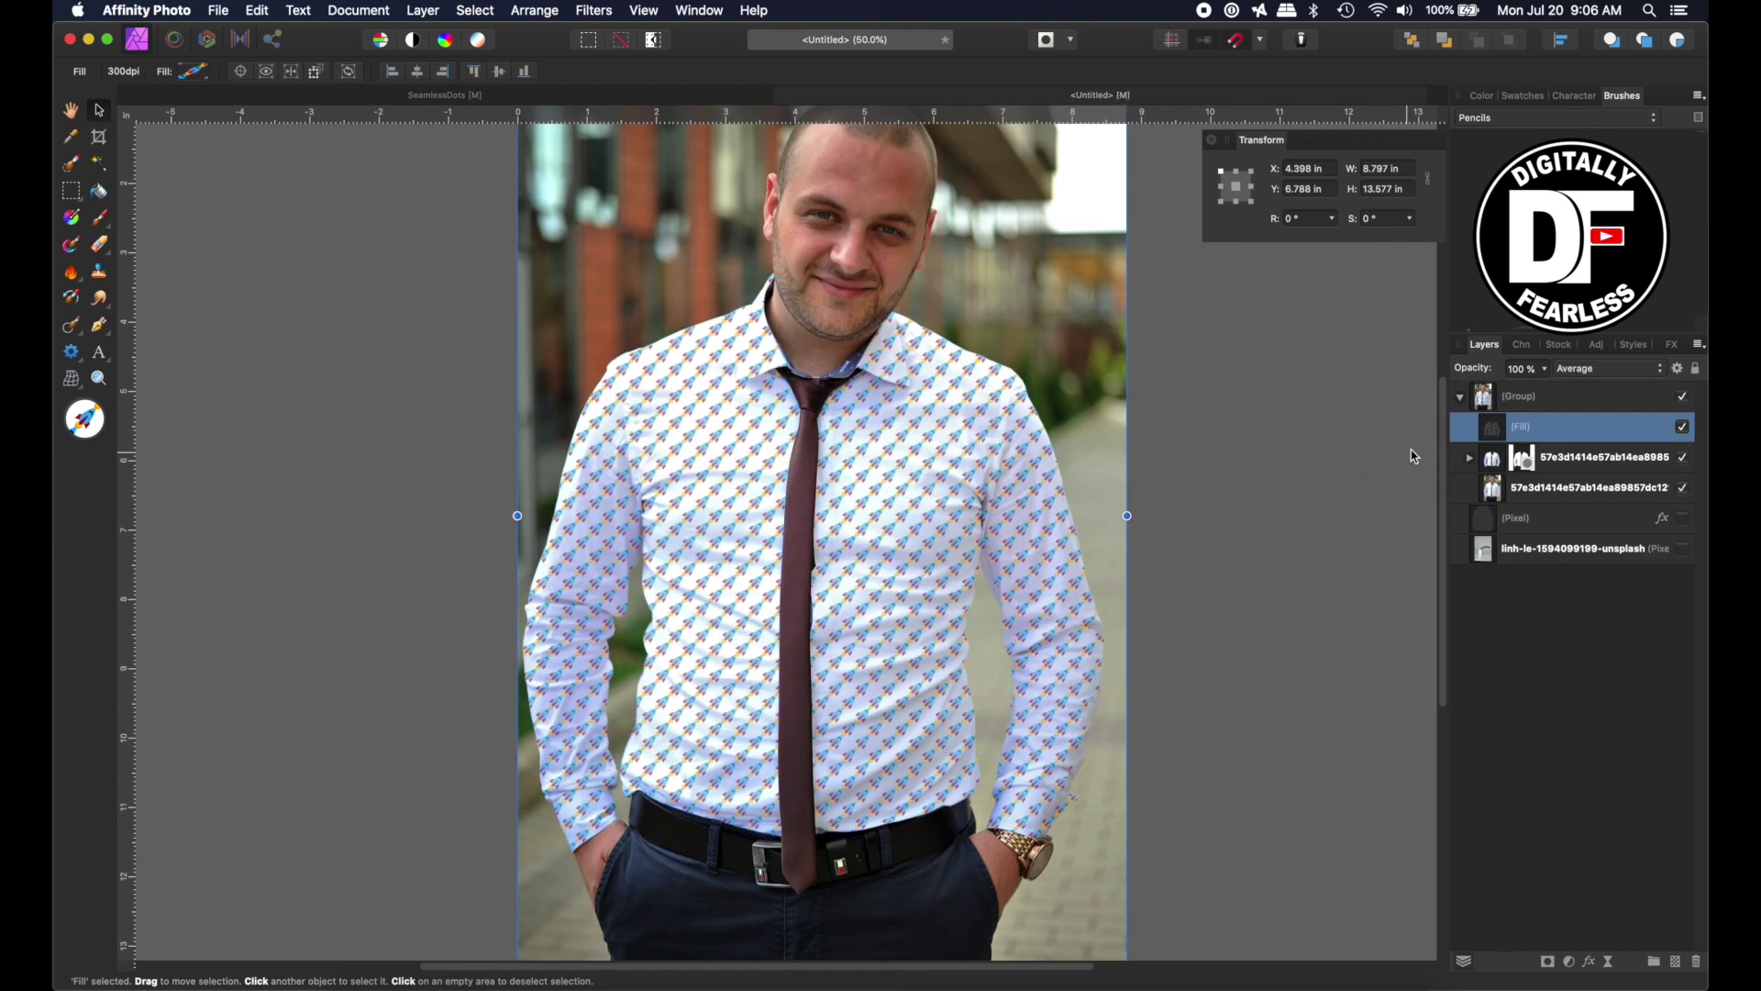
{"action": "left_click", "coordinate": [1682, 427]}
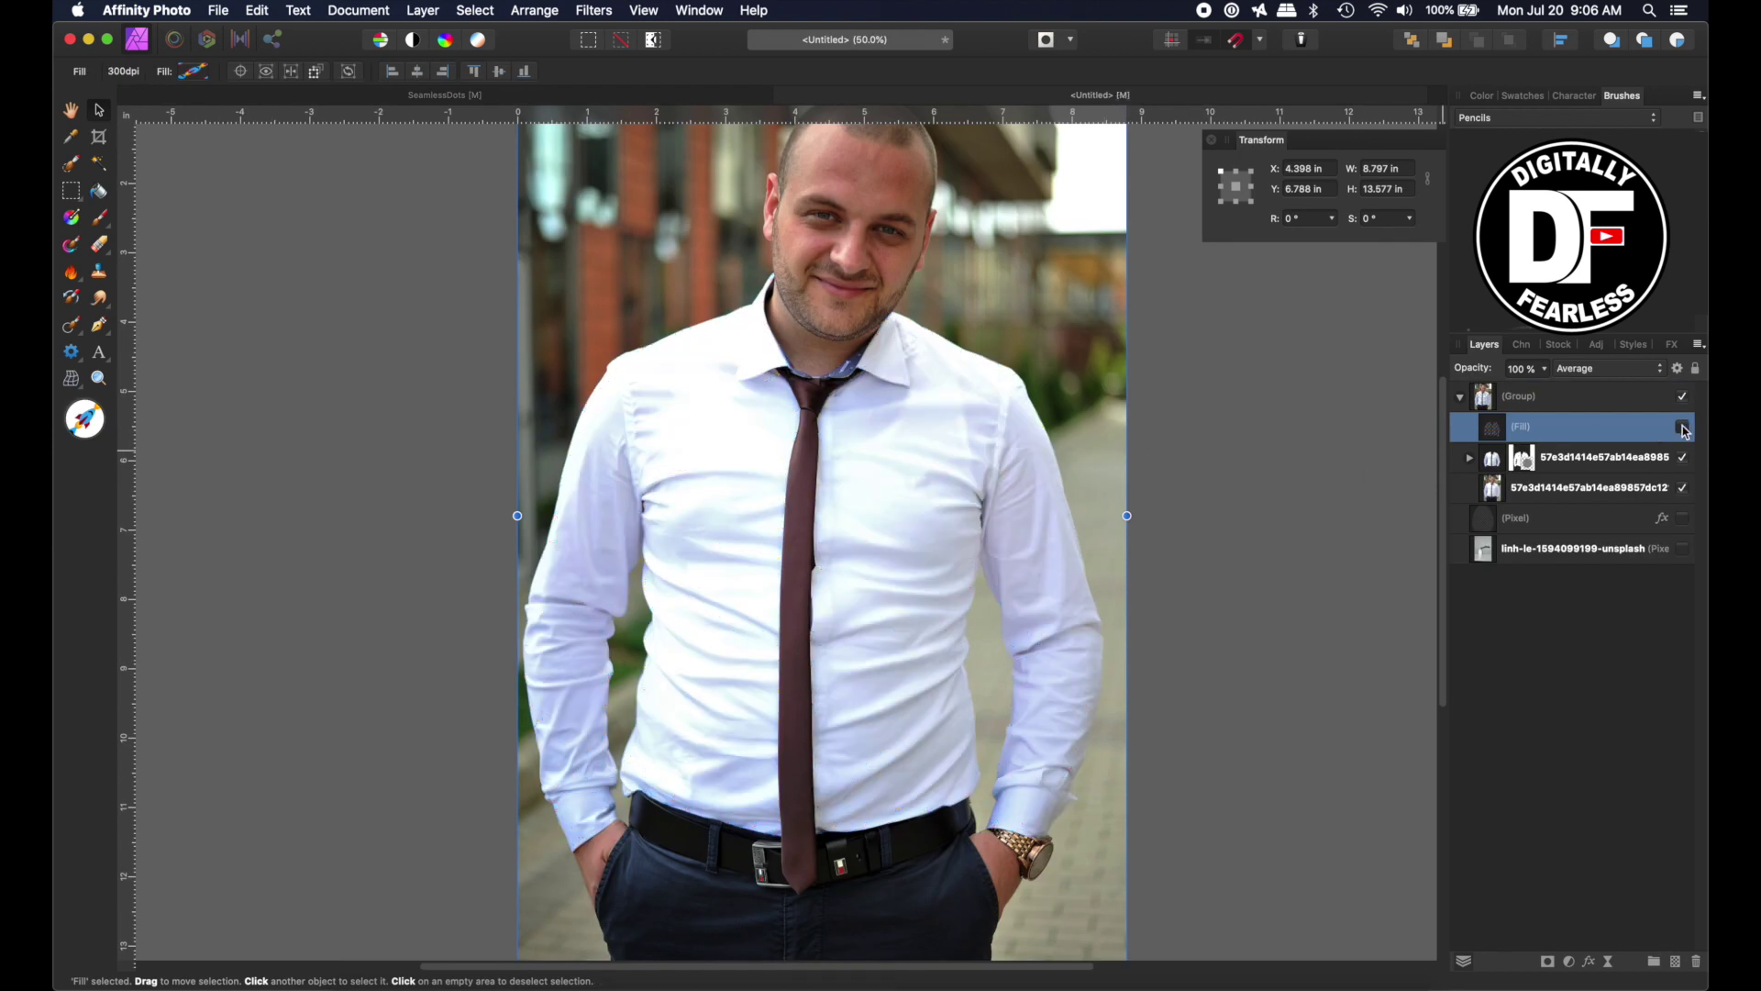
{"action": "left_click", "coordinate": [1530, 466], "text": "super"}
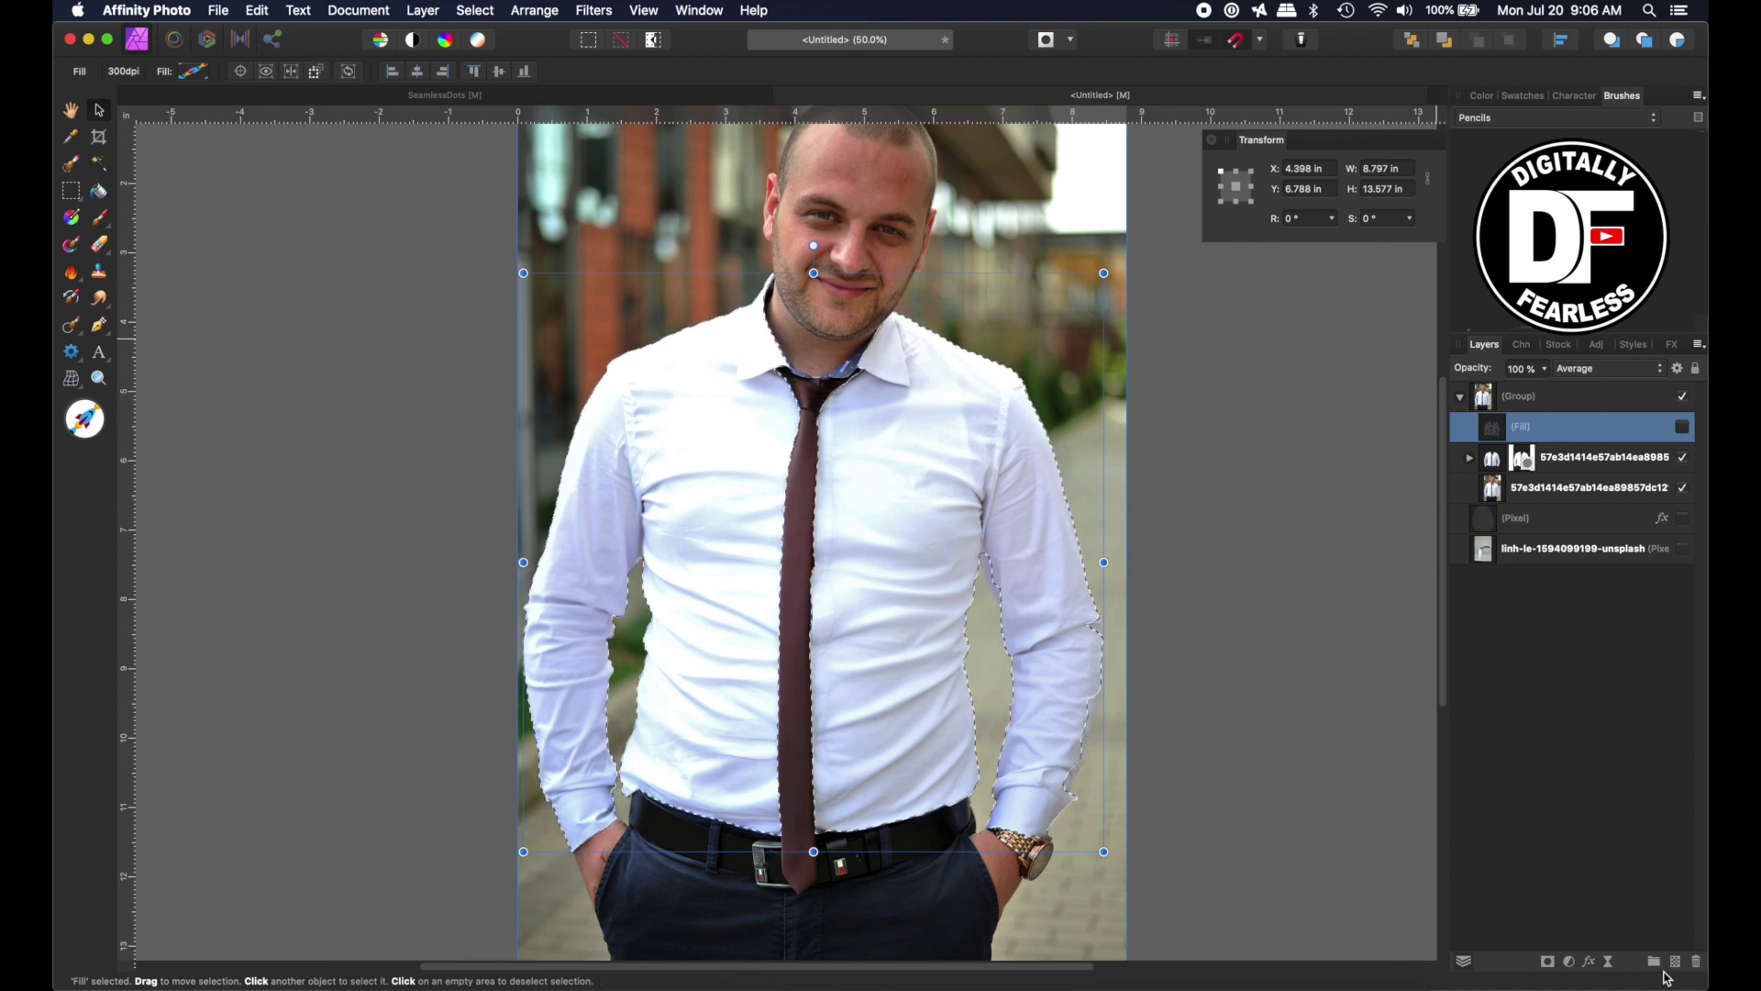
Add a new fill layer for the selected shirt and give it a bitmap fill from SeamlessFlowers.png
{"action": "left_click", "coordinate": [424, 11]}
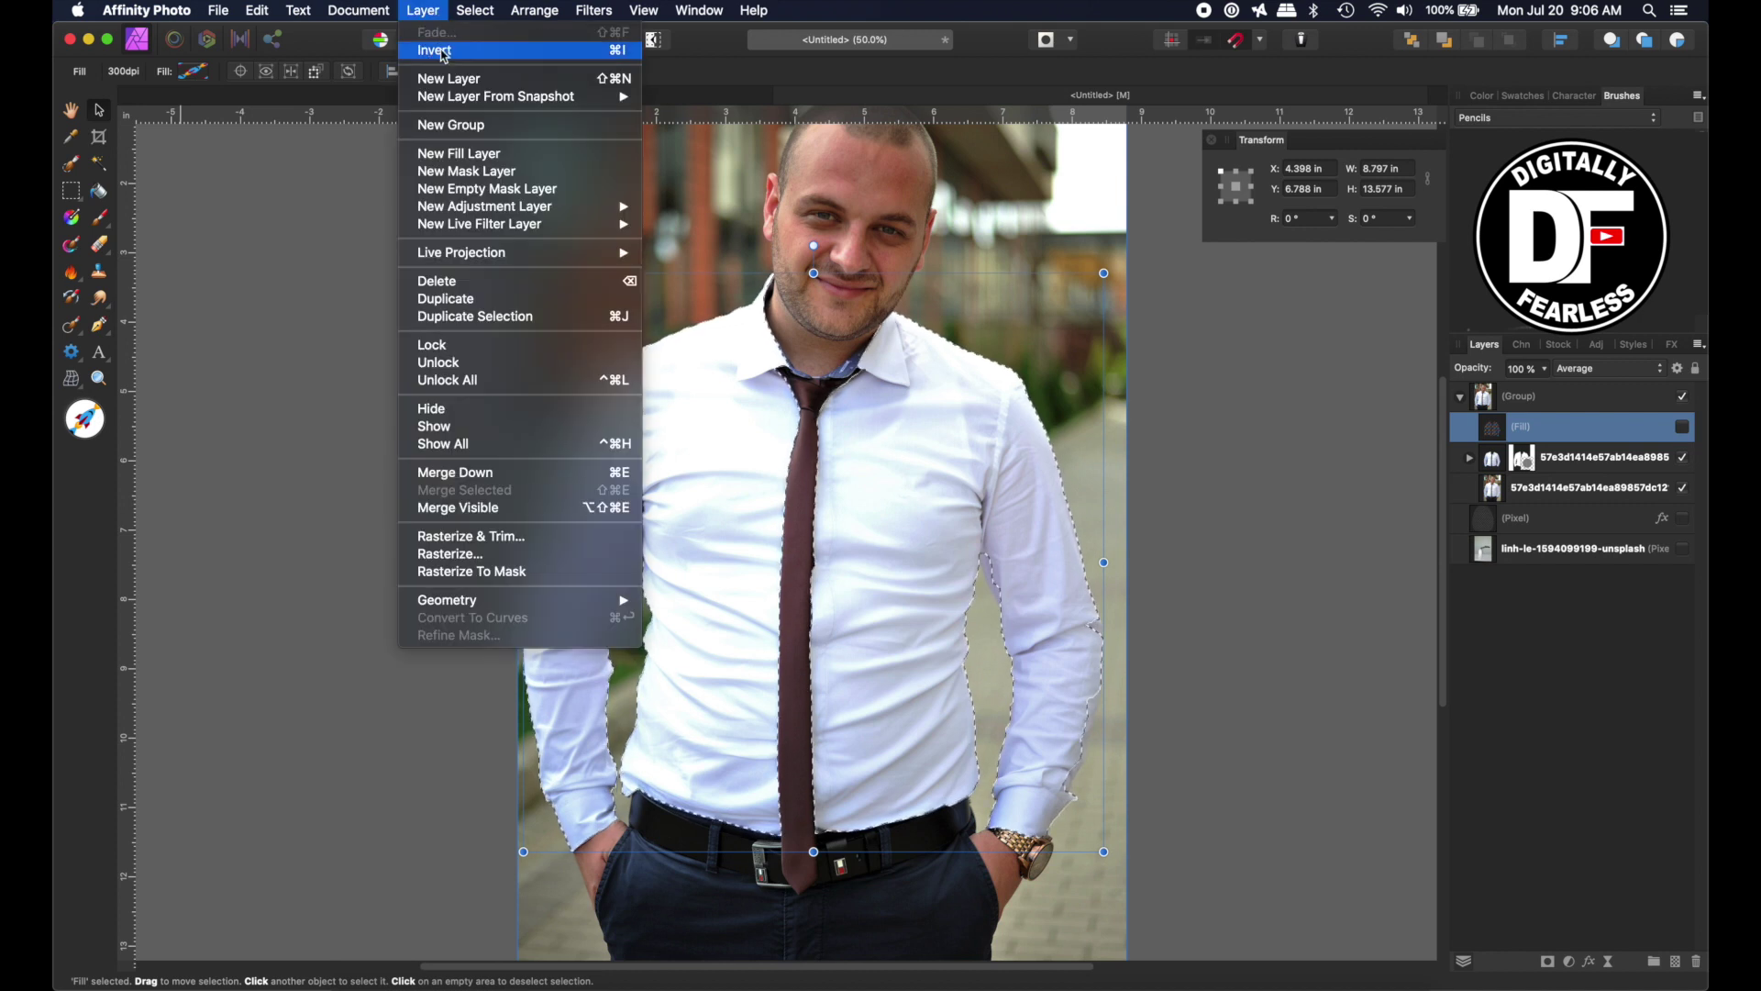
{"action": "left_click", "coordinate": [442, 156]}
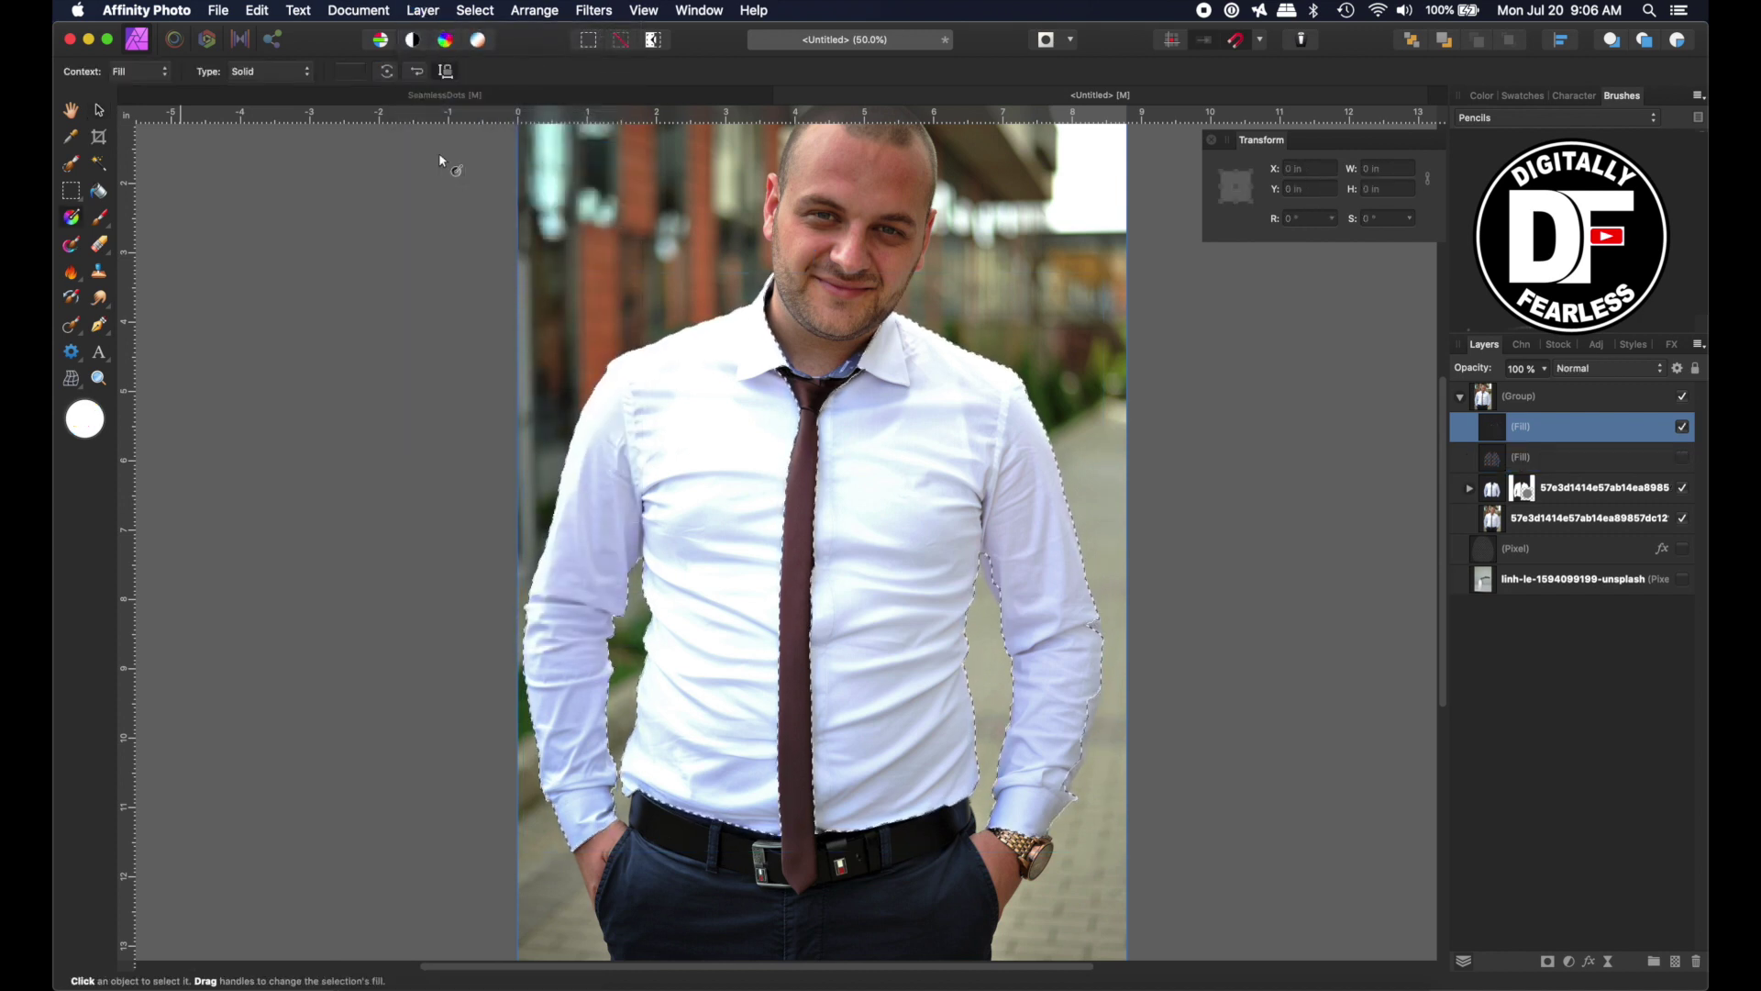
{"action": "left_click", "coordinate": [270, 72]}
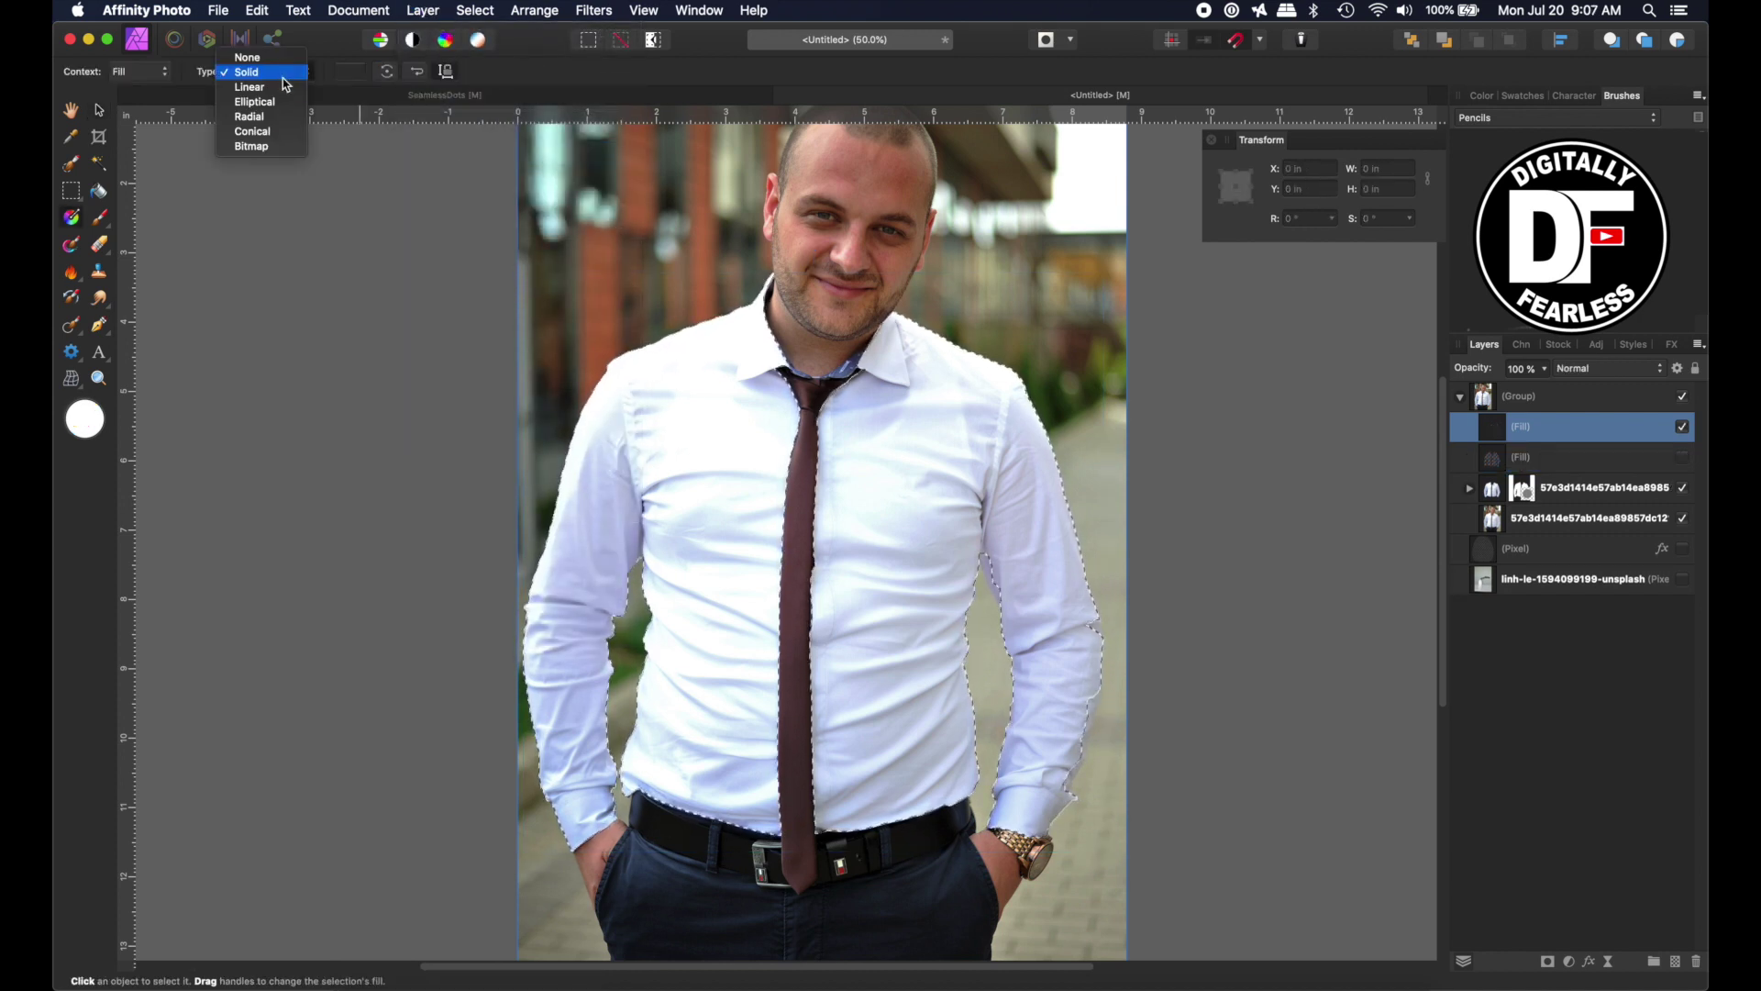
{"action": "left_click", "coordinate": [343, 144]}
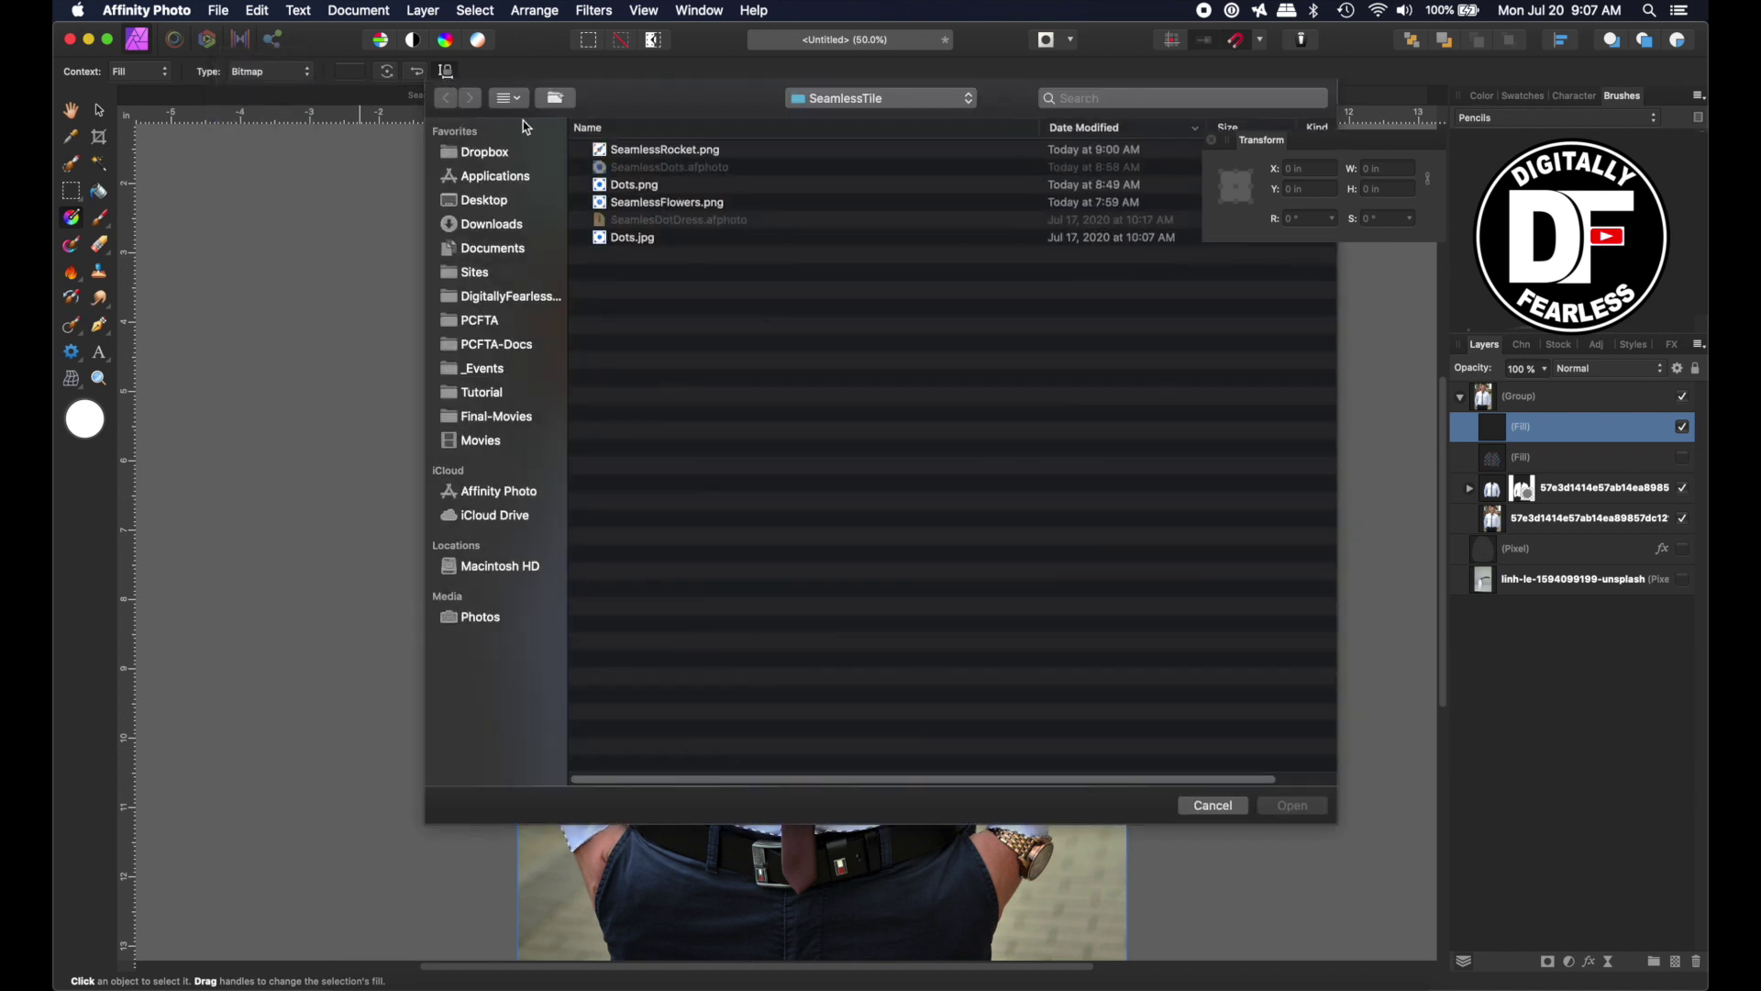
{"action": "left_click", "coordinate": [638, 207]}
{"action": "scroll", "coordinate": [1172, 719], "scroll_direction": "right", "scroll_amount": 2}
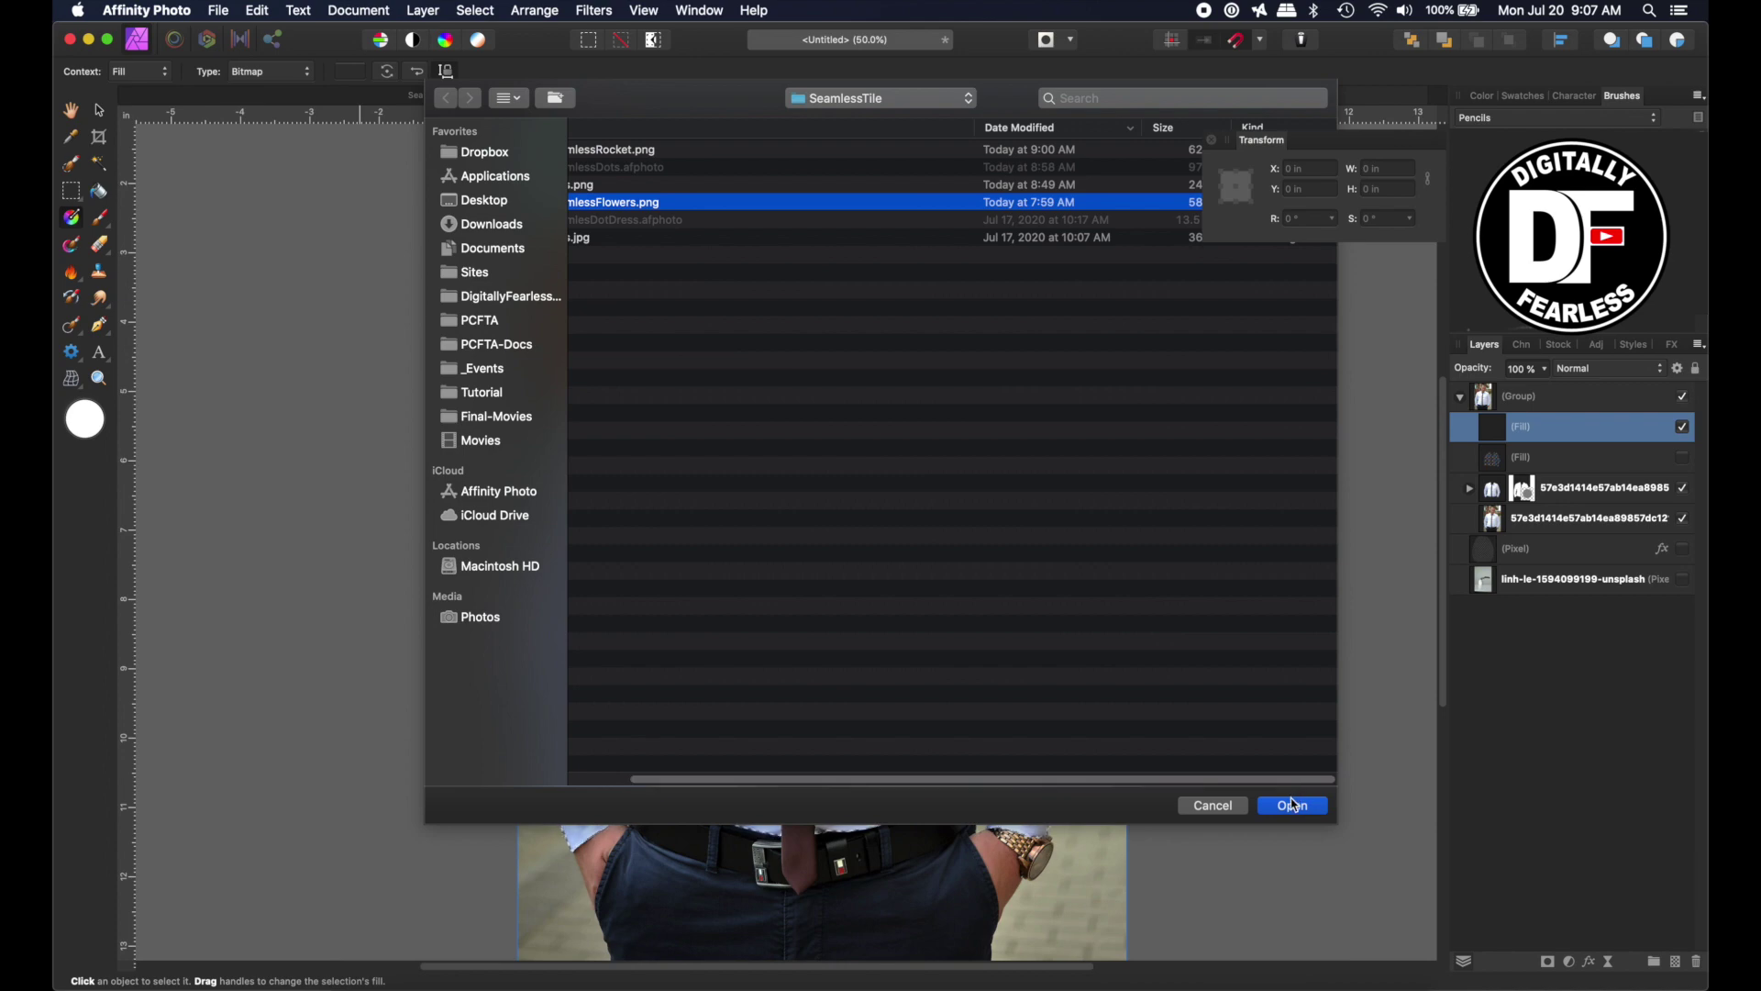
{"action": "left_click", "coordinate": [1293, 804]}
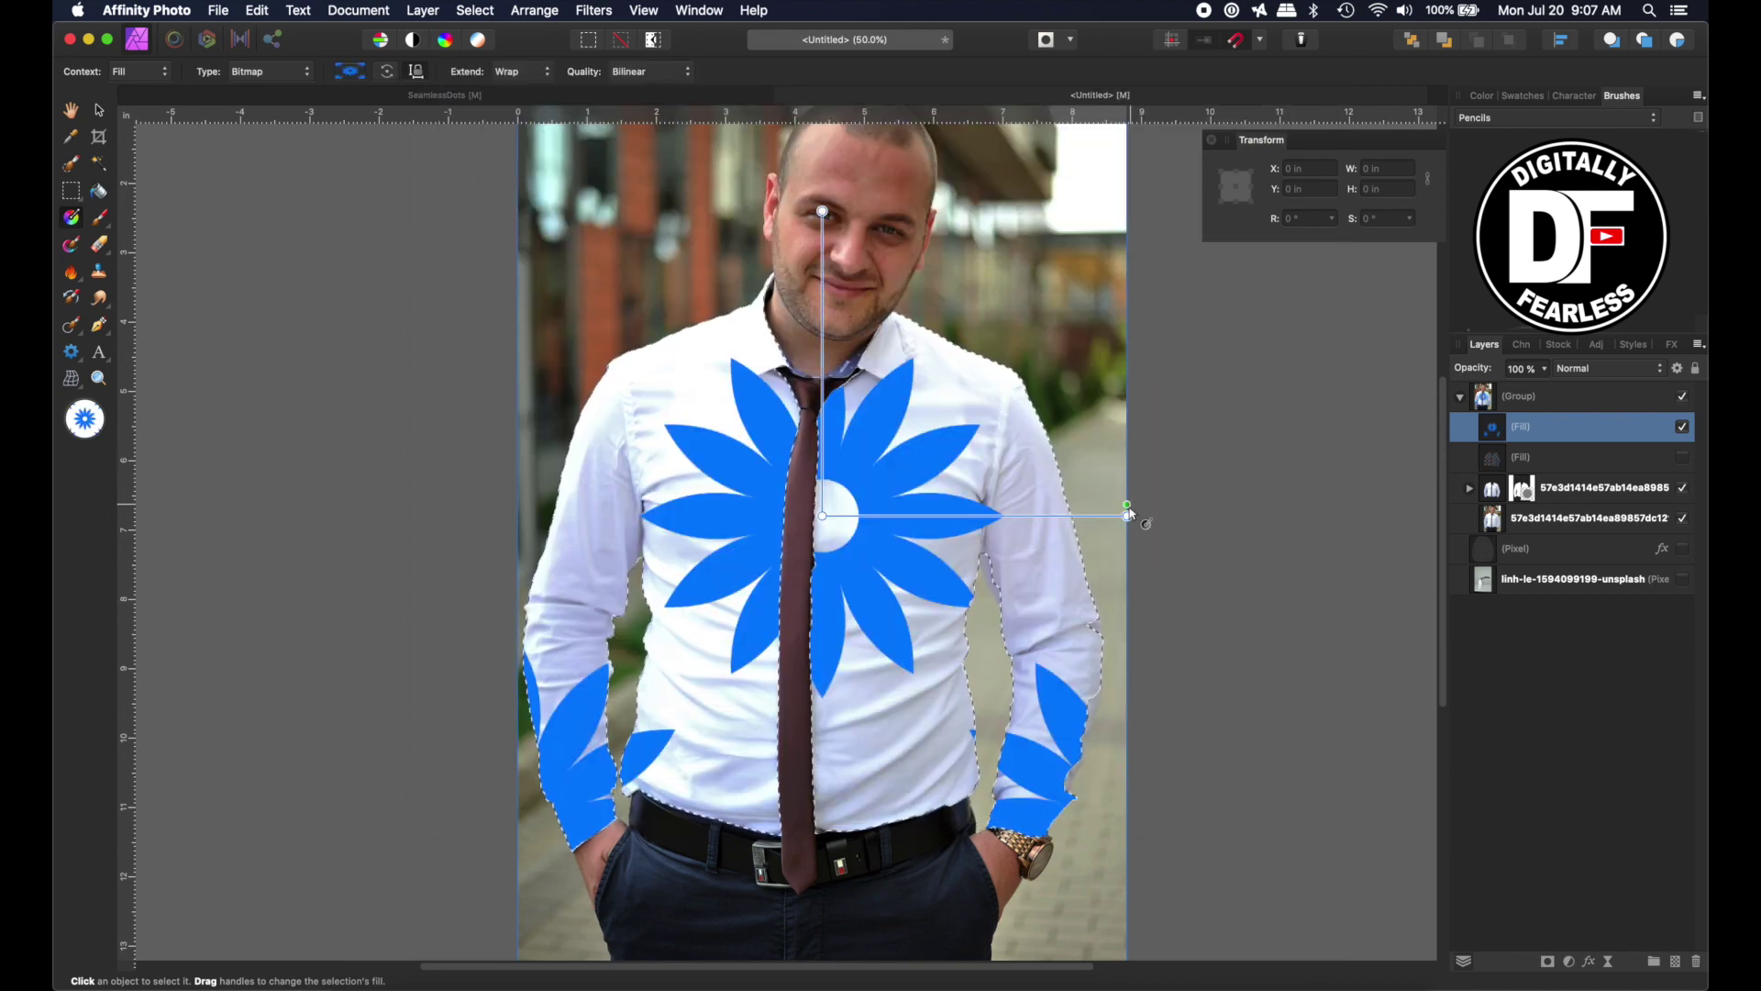
Scale the flower bitmap down into a small repeating pattern across the shirt and set the fill layer's blend mode to Multiply
{"action": "left_click_drag", "start_coordinate": [1127, 513], "coordinate": [854, 523]}
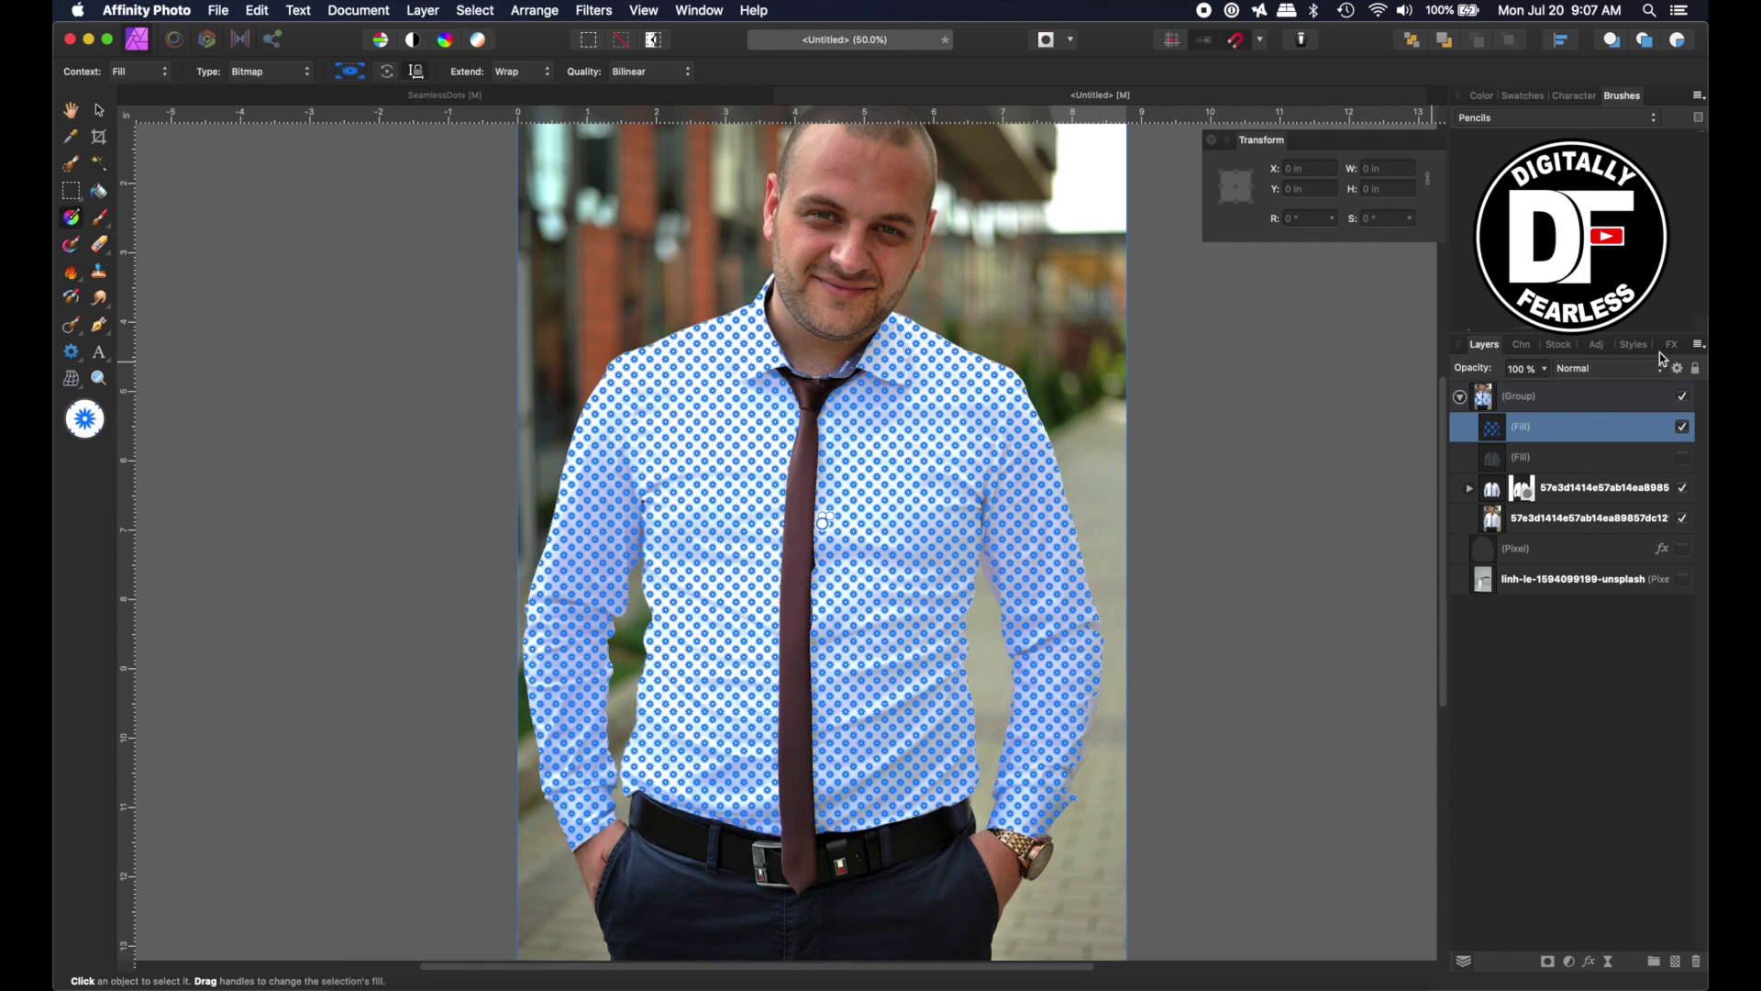
{"action": "left_click", "coordinate": [1612, 369]}
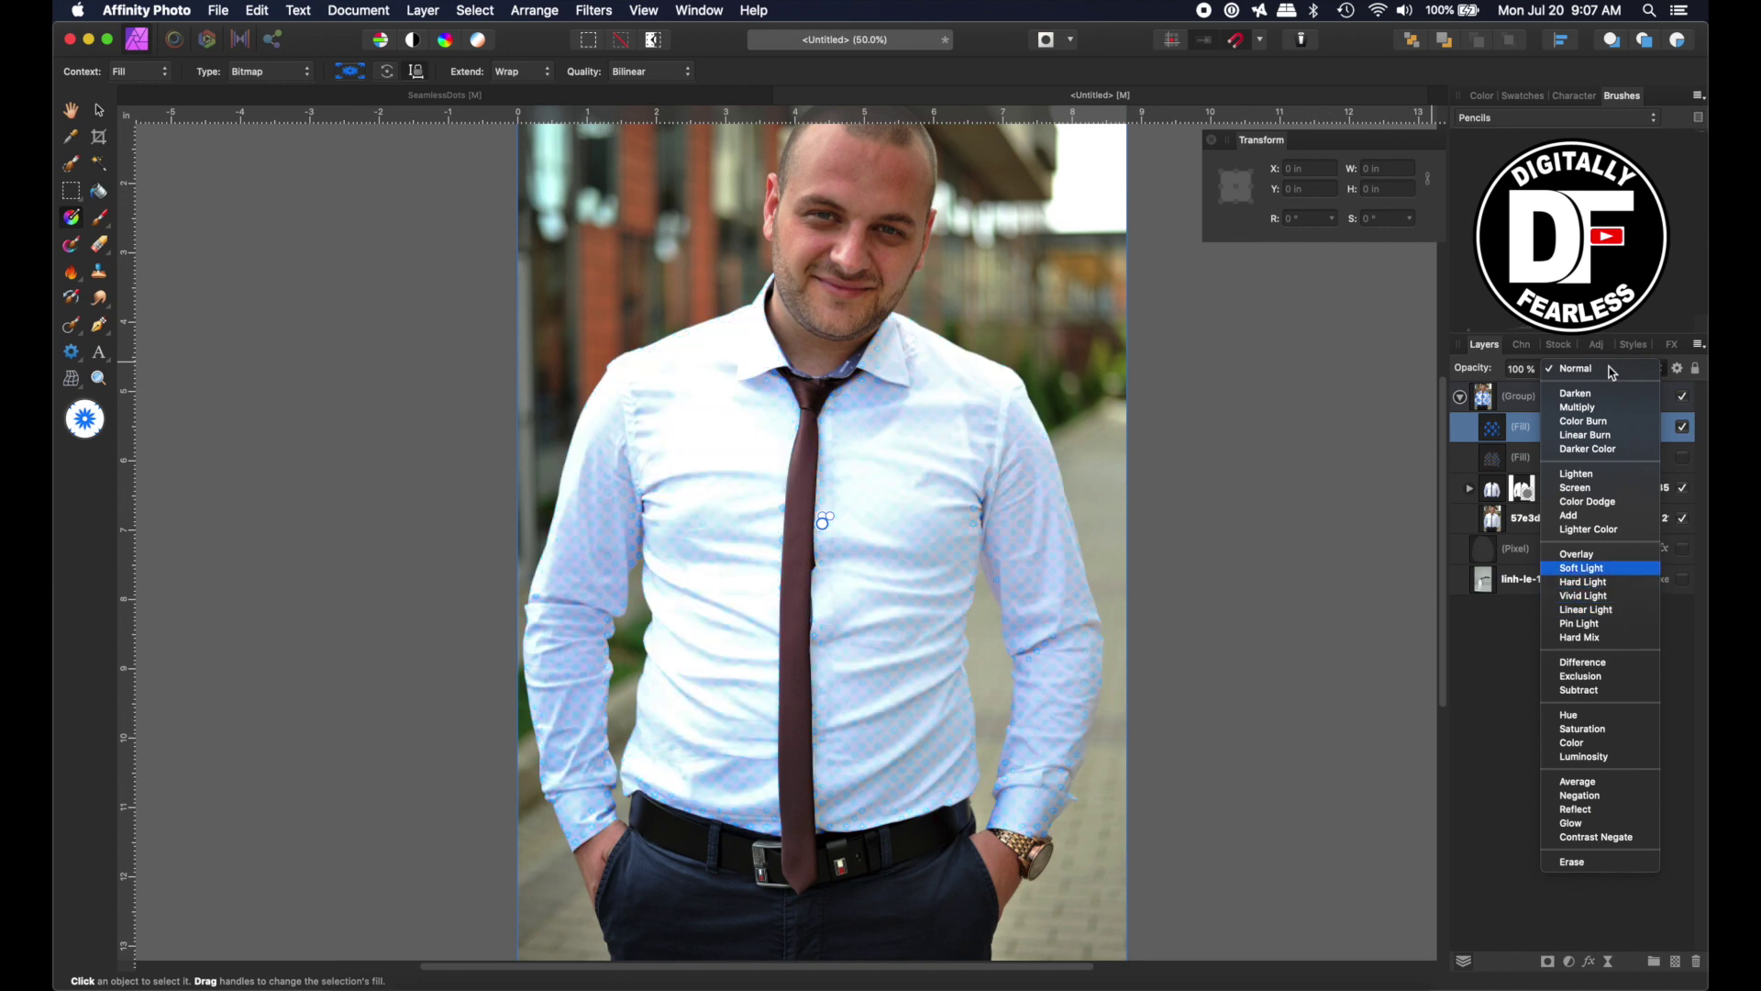
{"action": "left_click", "coordinate": [1586, 410]}
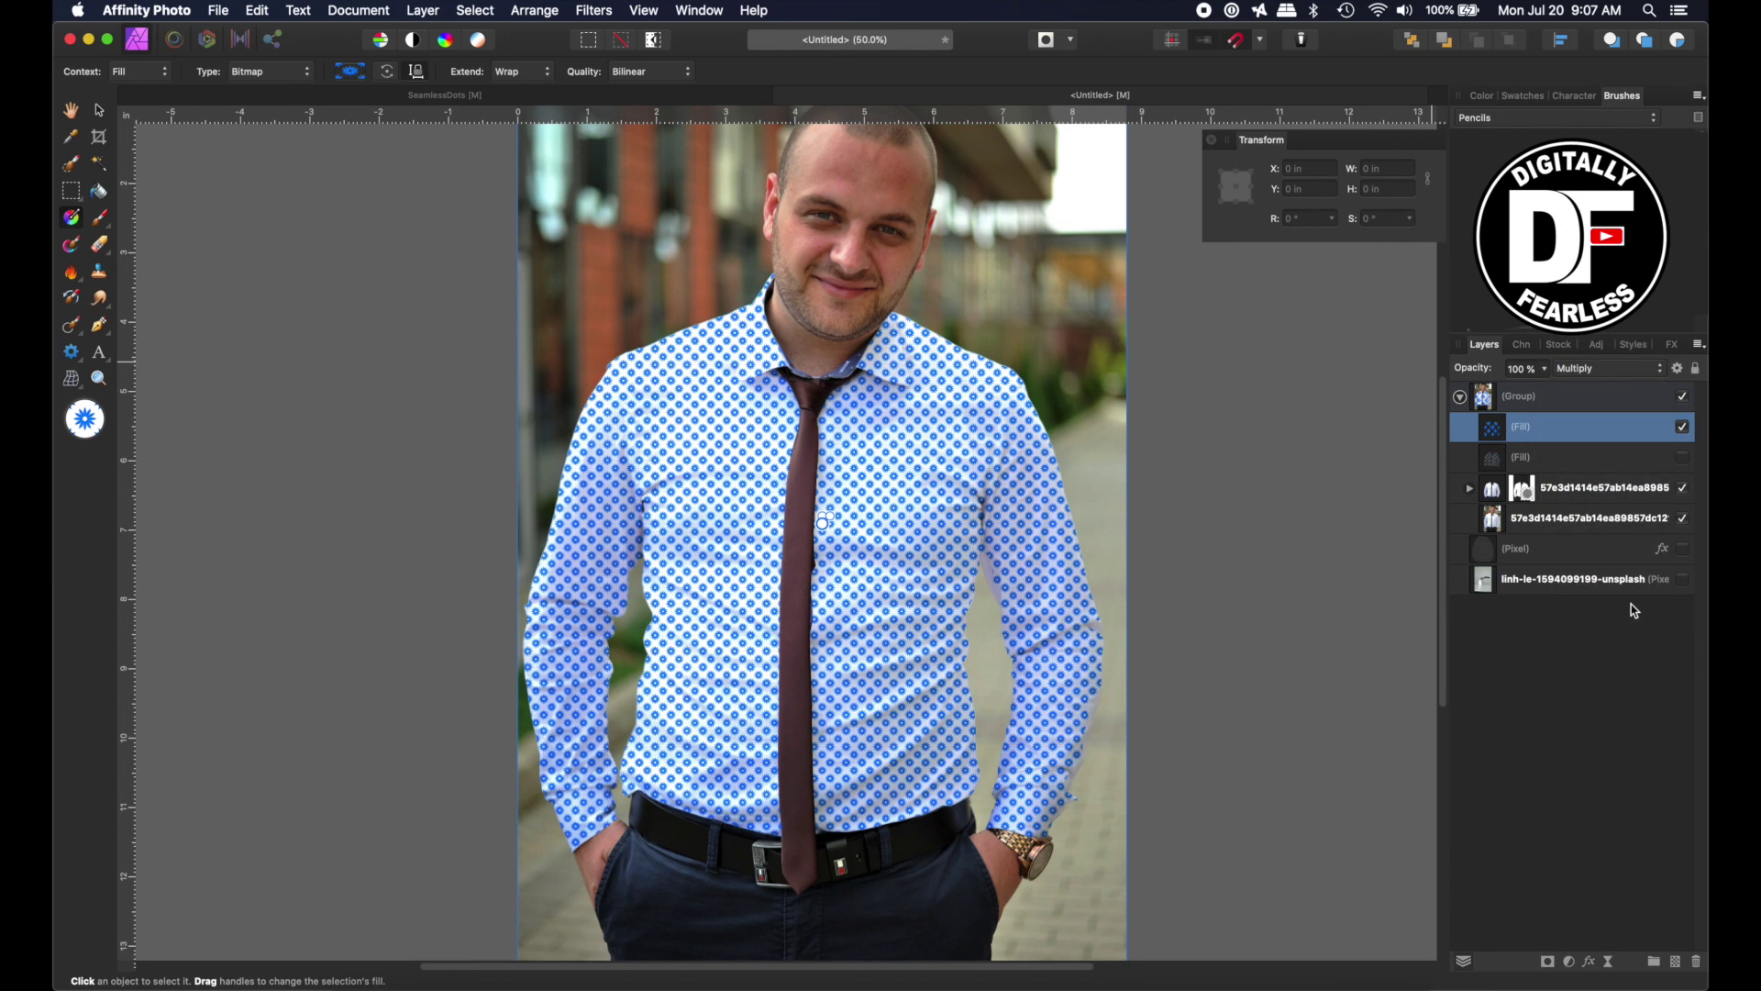
Apply a Color Overlay effect to the flower fill layer in a muted blue with hue 213, and return to the Move Tool
{"action": "left_click", "coordinate": [1591, 962]}
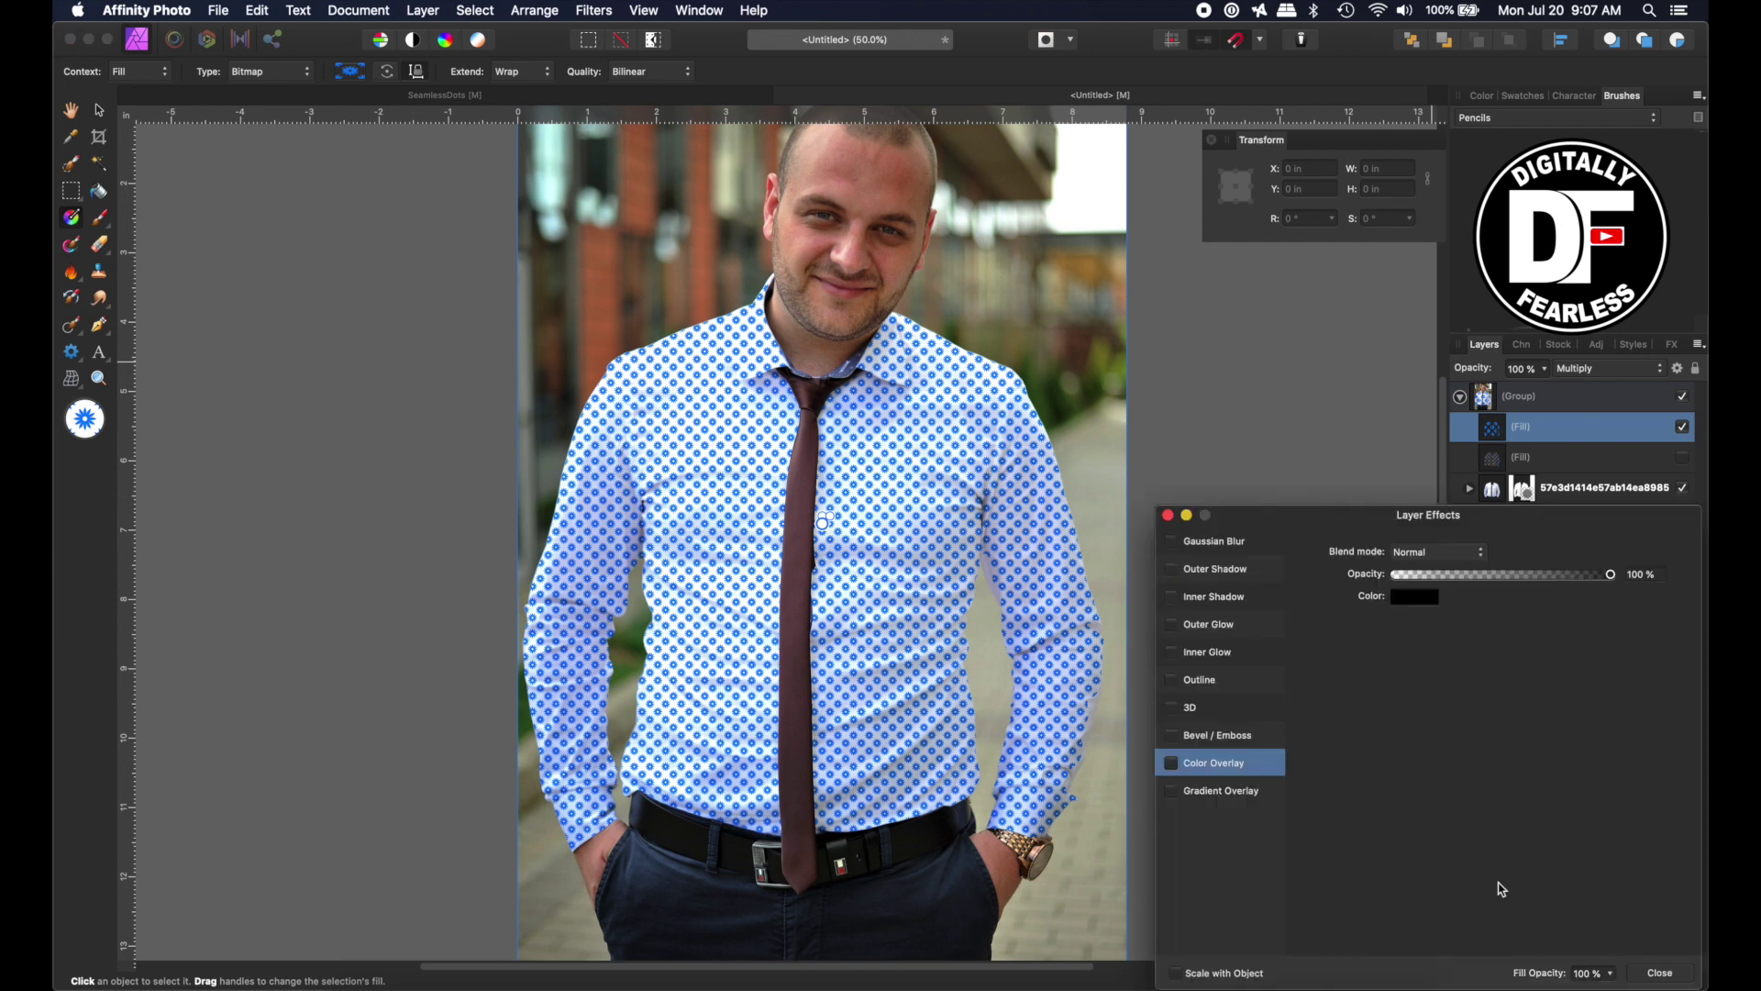
{"action": "left_click", "coordinate": [1171, 763]}
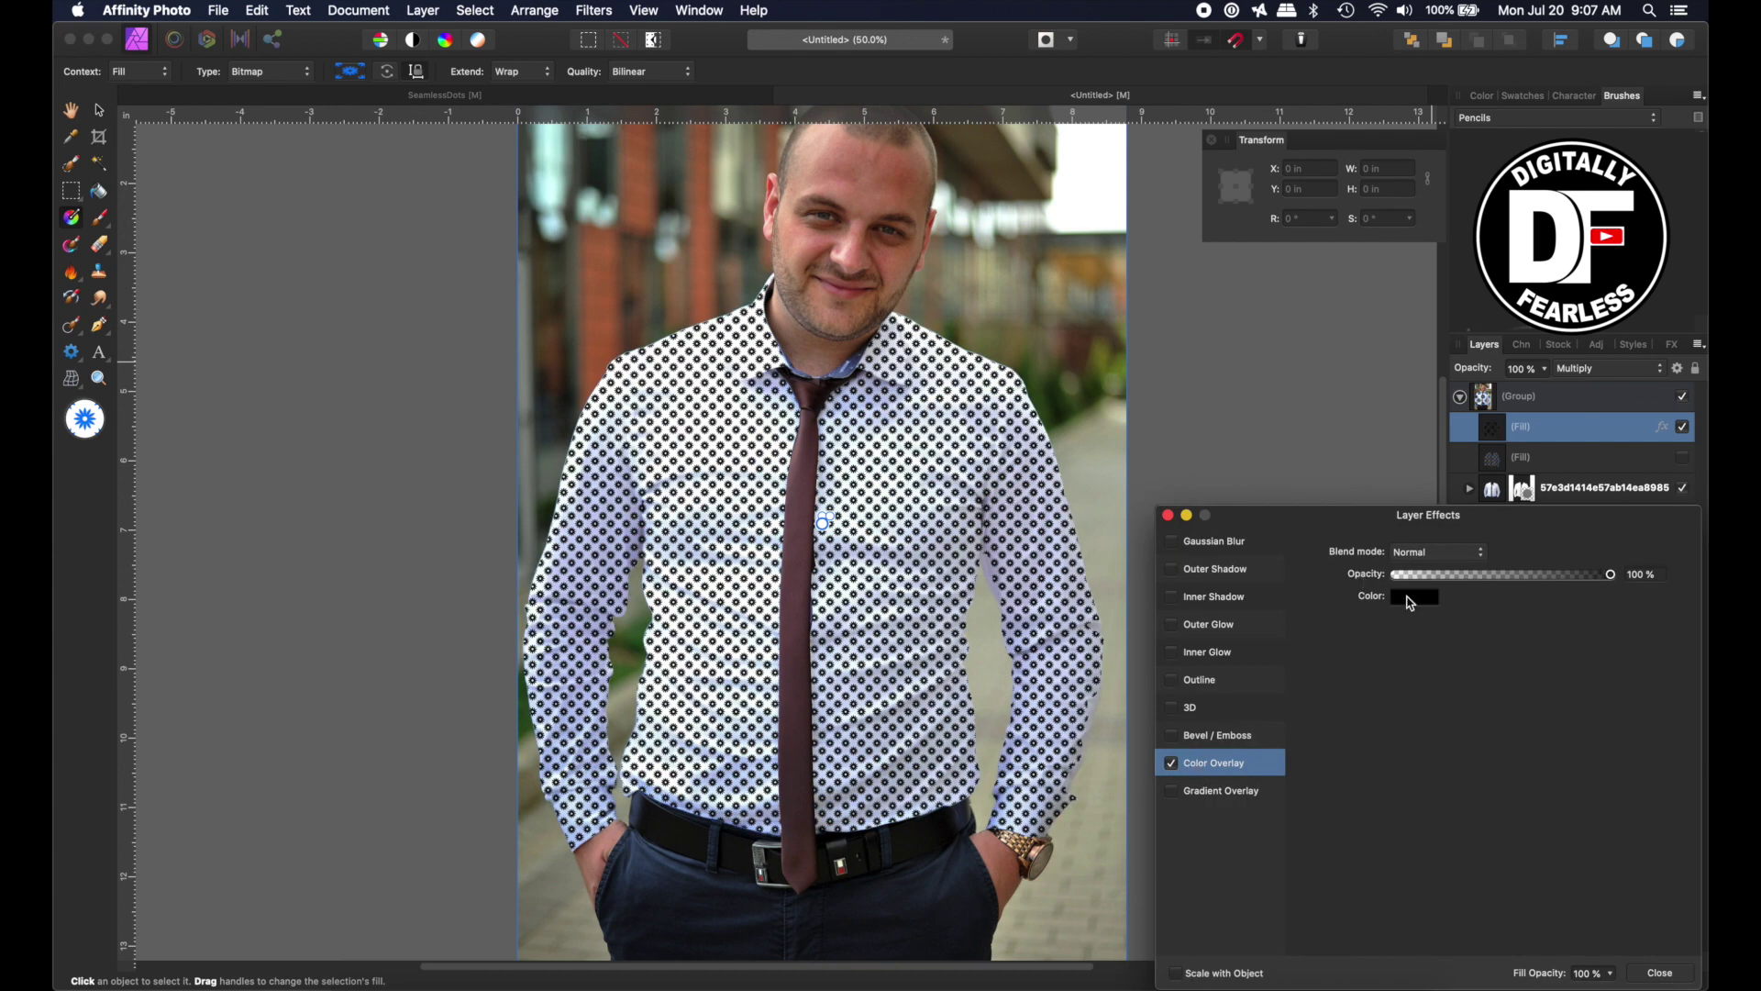
{"action": "left_click", "coordinate": [1411, 599]}
{"action": "left_click_drag", "start_coordinate": [1473, 751], "coordinate": [1427, 765]}
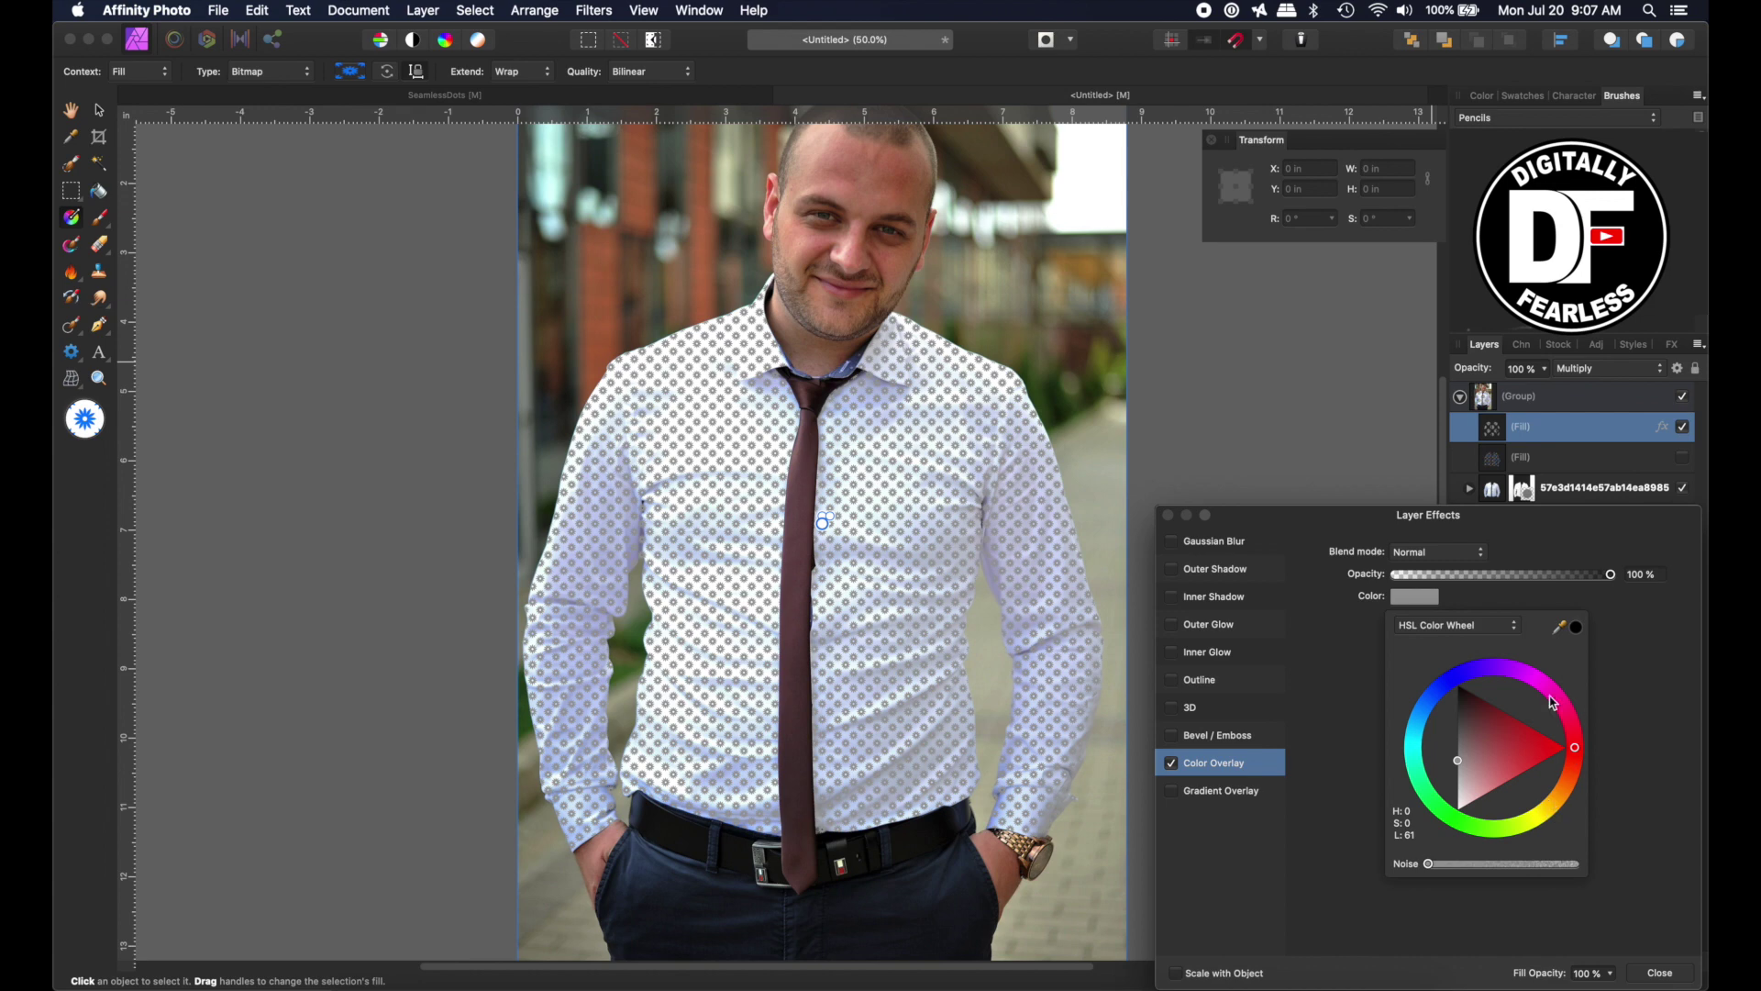
{"action": "left_click_drag", "start_coordinate": [1431, 724], "coordinate": [1435, 708]}
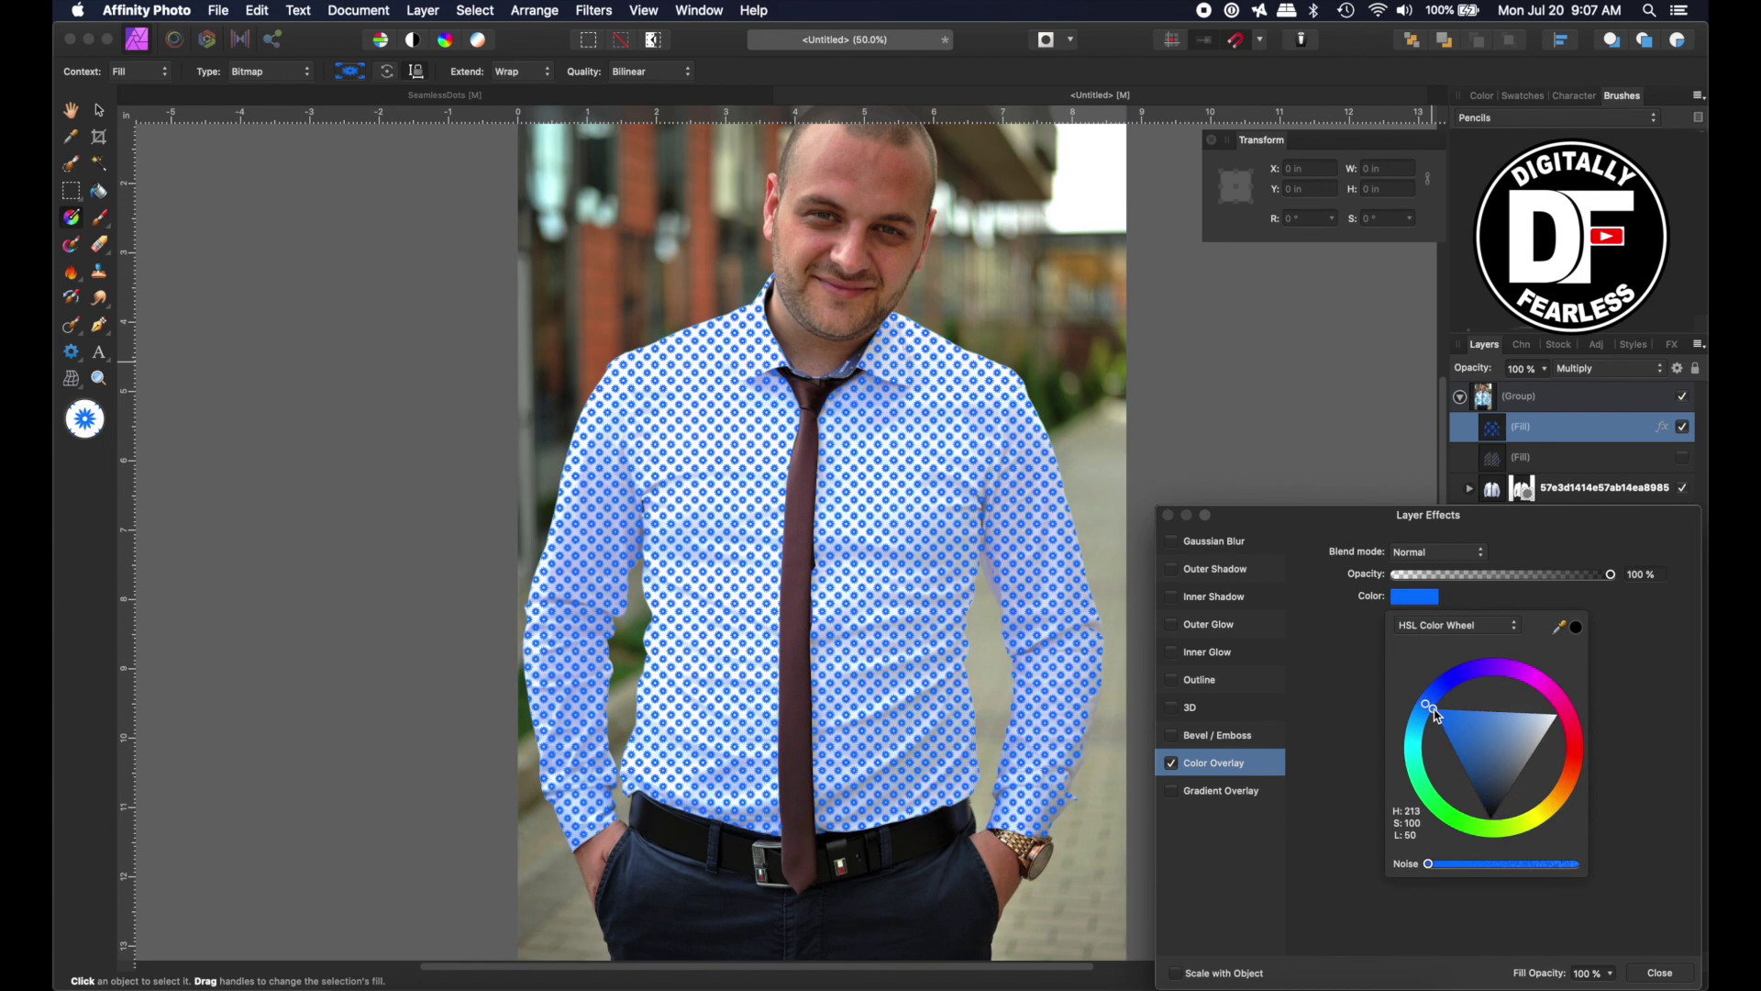
{"action": "left_click", "coordinate": [1494, 745]}
{"action": "key", "text": "Return"}
{"action": "left_click", "coordinate": [101, 113]}
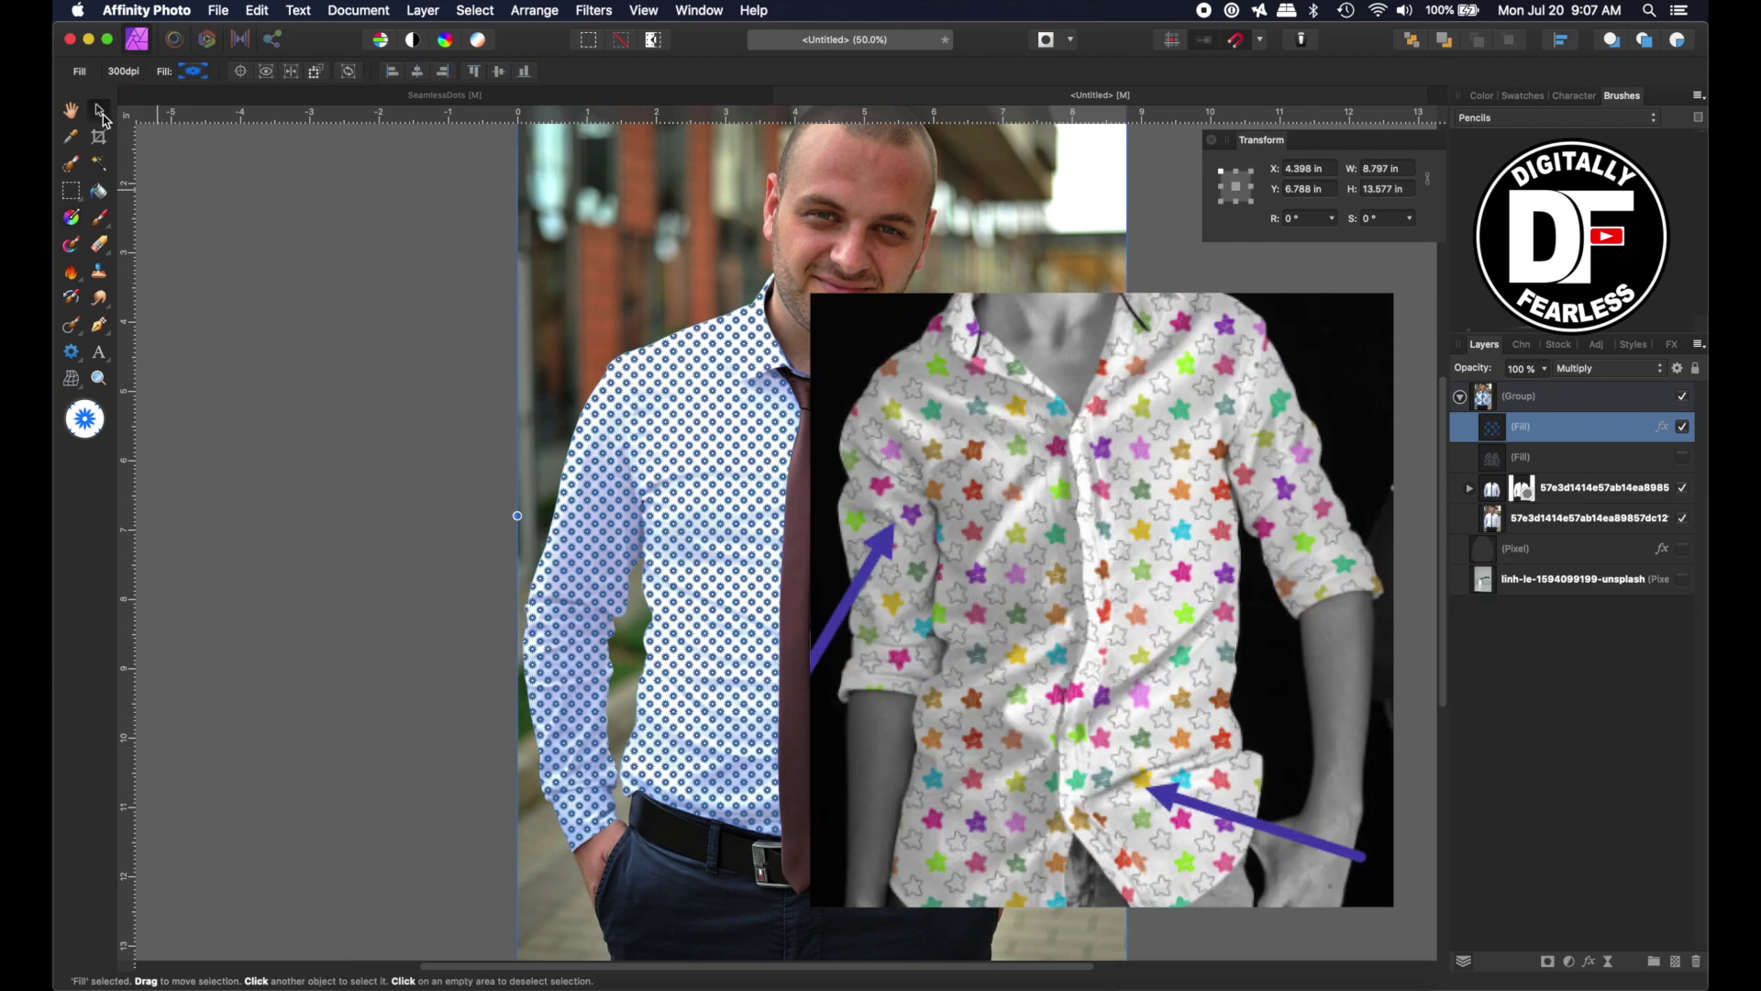